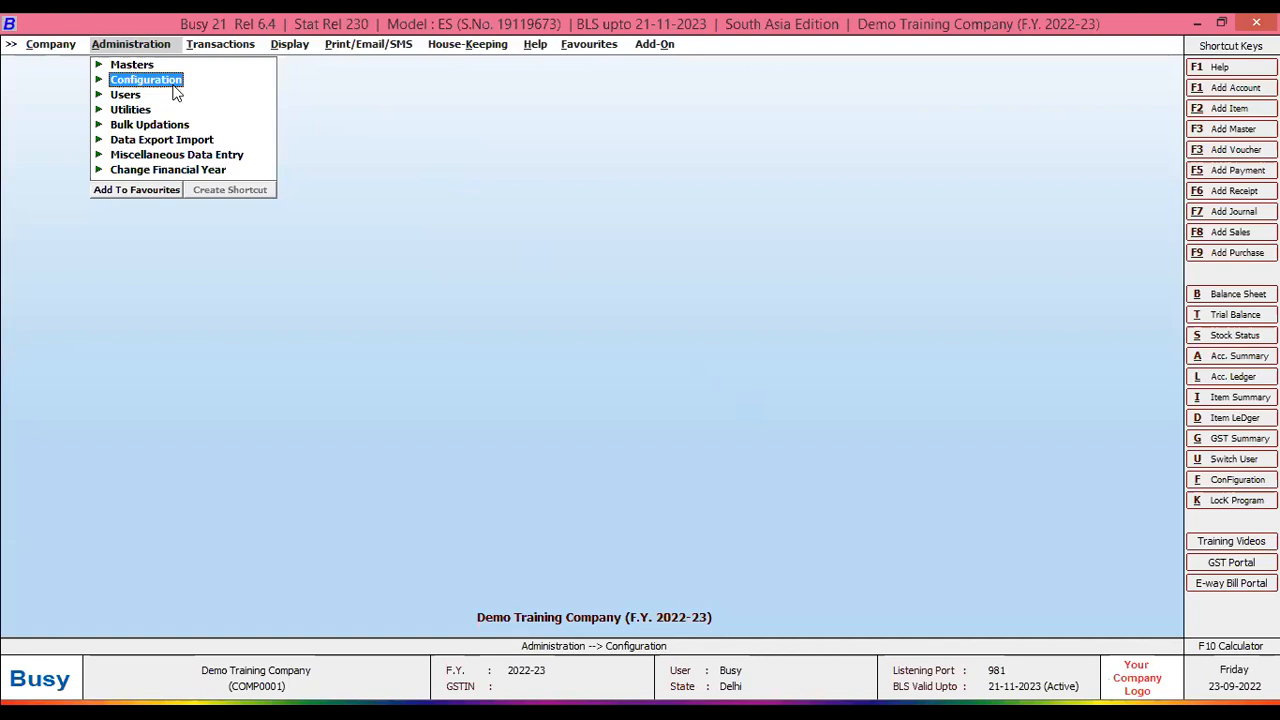
Step: Open the Inventory feature configuration and enable Sale/Purchase Challan
{"action": "left_click", "coordinate": [170, 85]}
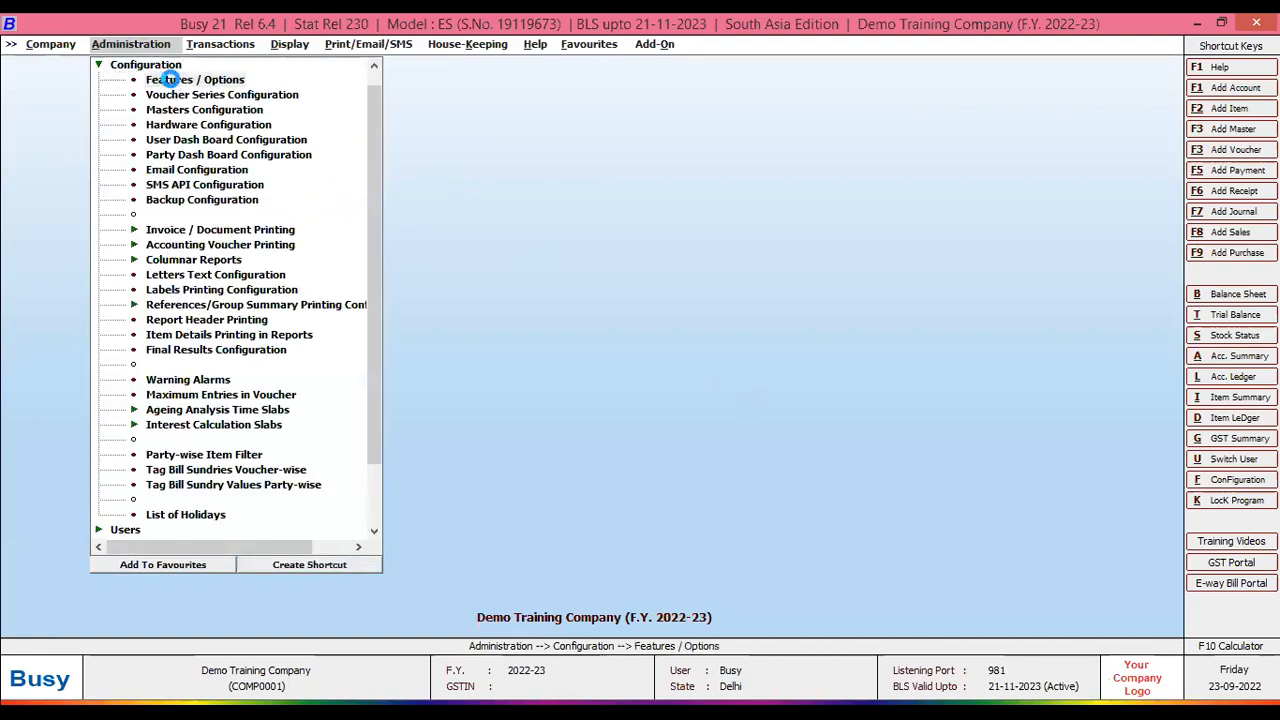
{"action": "key", "text": "Return"}
{"action": "left_click", "coordinate": [60, 268]}
{"action": "left_click", "coordinate": [38, 281]}
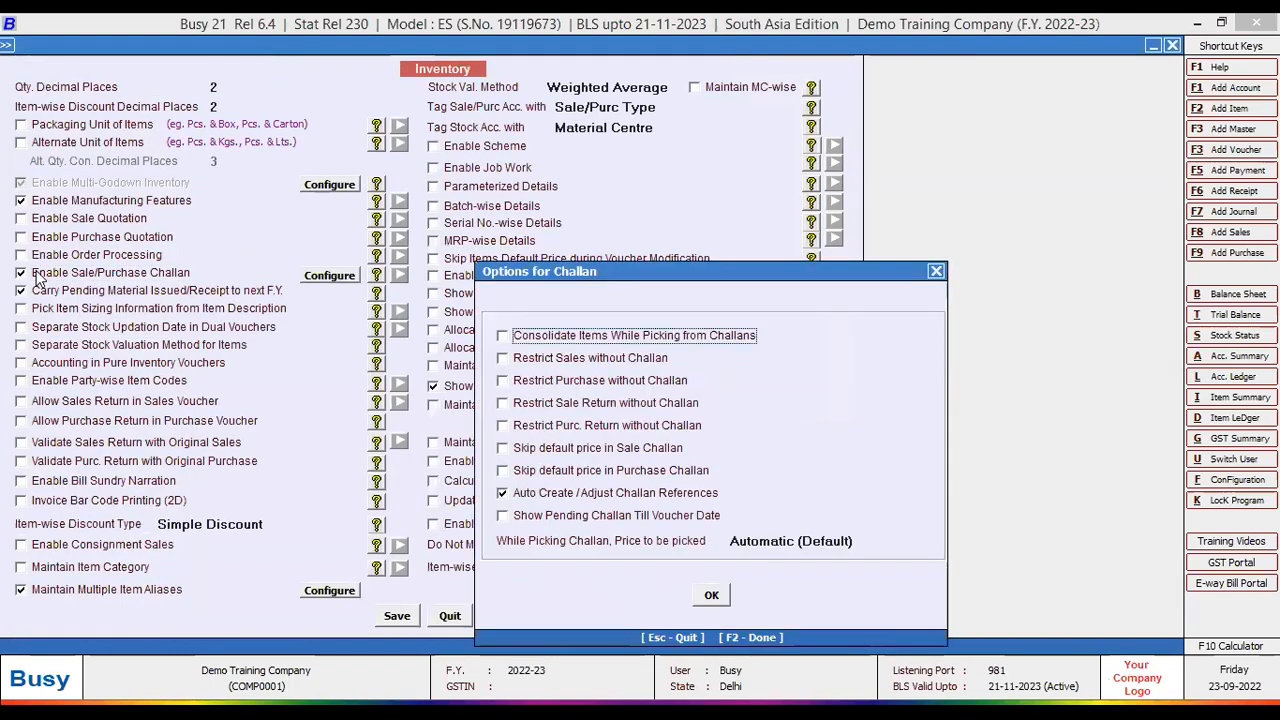
{"action": "key", "text": "Escape"}
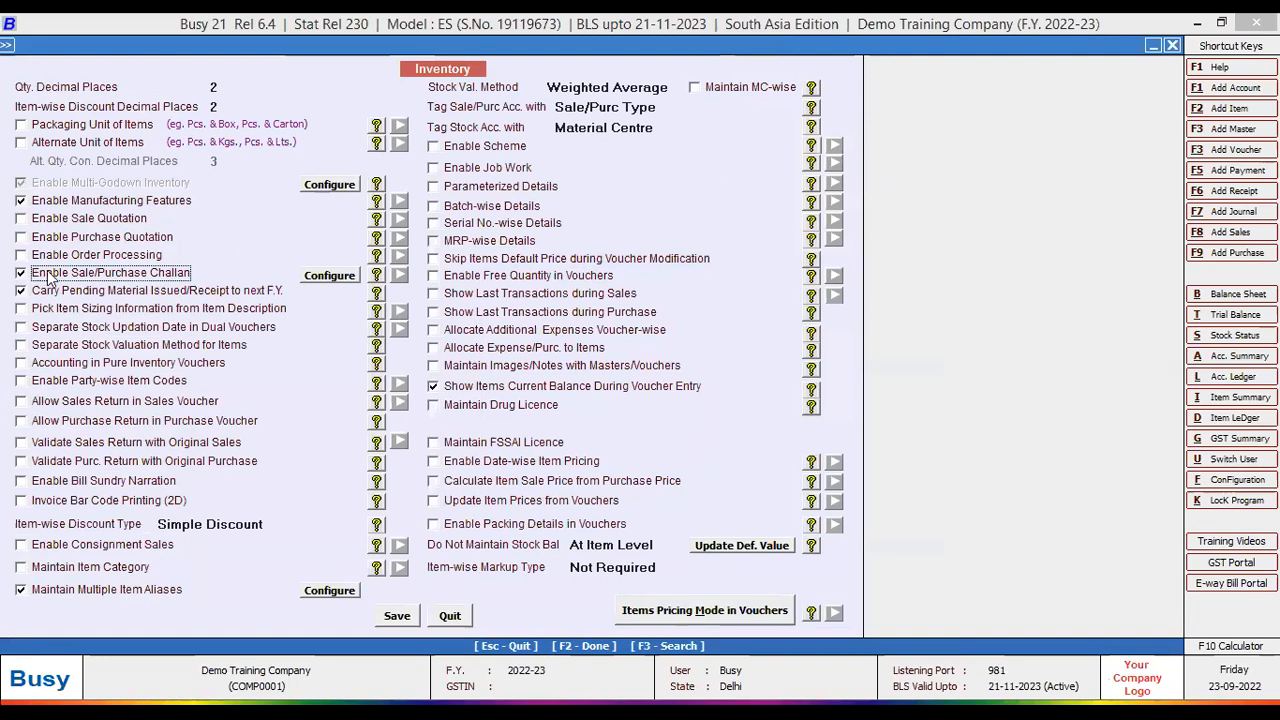
Step: Search the Inventory feature options for "challan"
{"action": "key", "text": "F3"}
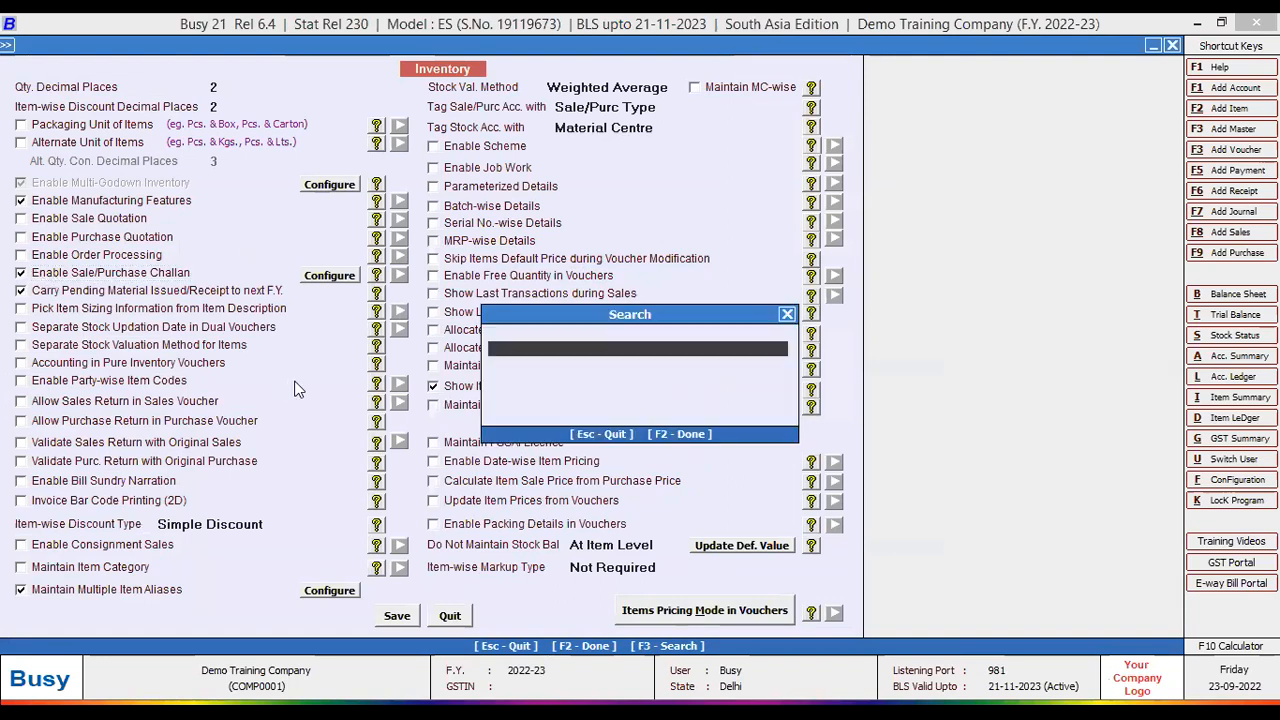
{"action": "type", "text": "challan"}
{"action": "key", "text": "Return"}
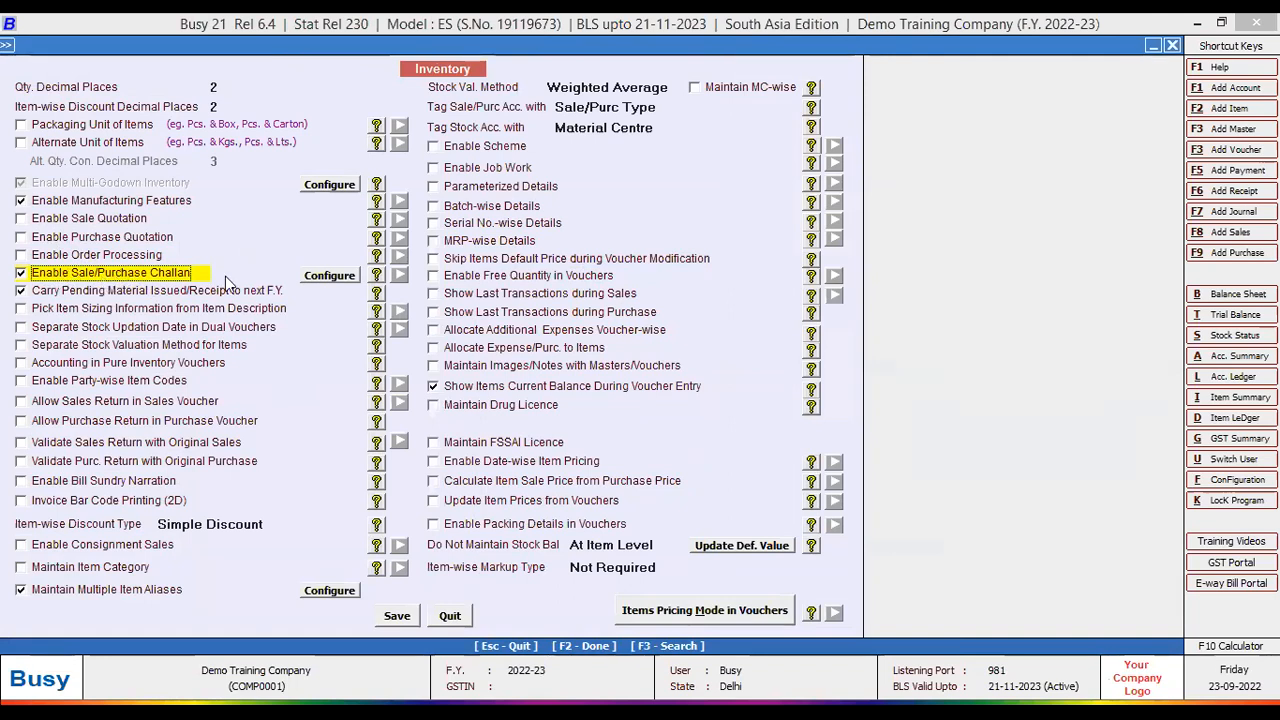
Step: Review the Sale/Purchase Challan options, accept them with Auto Create / Adjust Challan References enabled, and save the Inventory configuration
{"action": "left_click", "coordinate": [316, 275]}
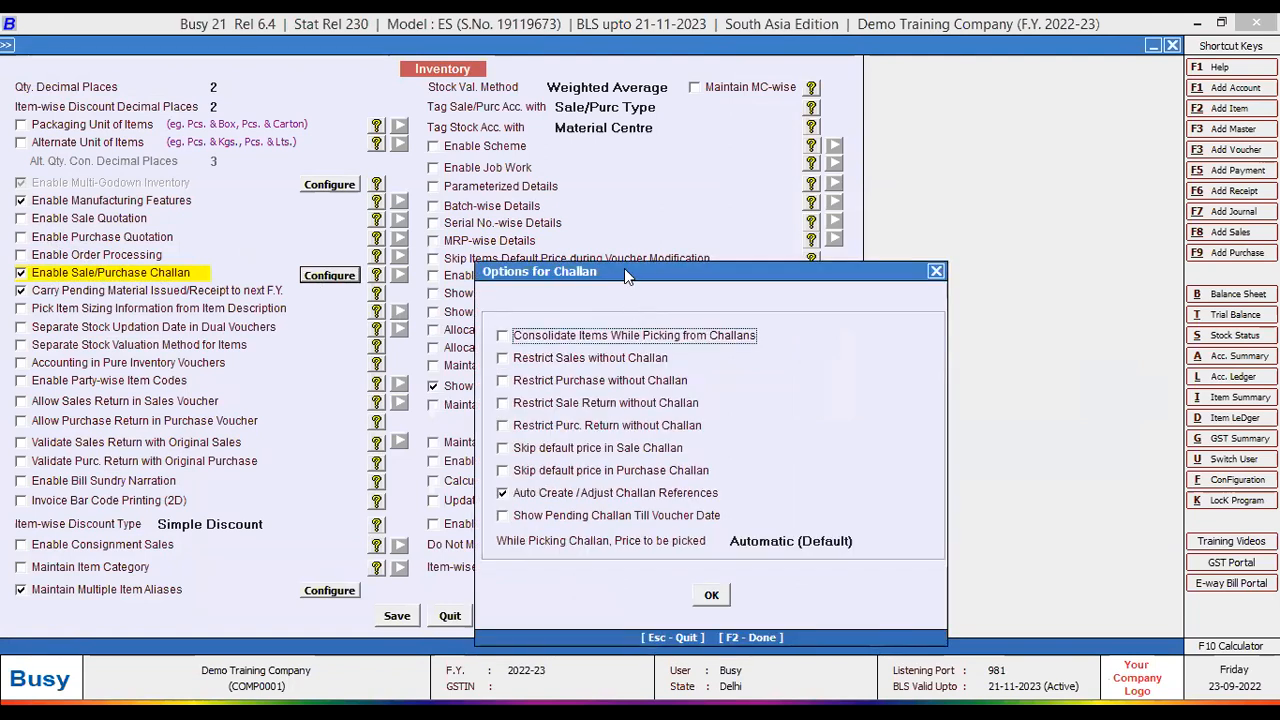
{"action": "left_click_drag", "start_coordinate": [512, 270], "coordinate": [396, 264]}
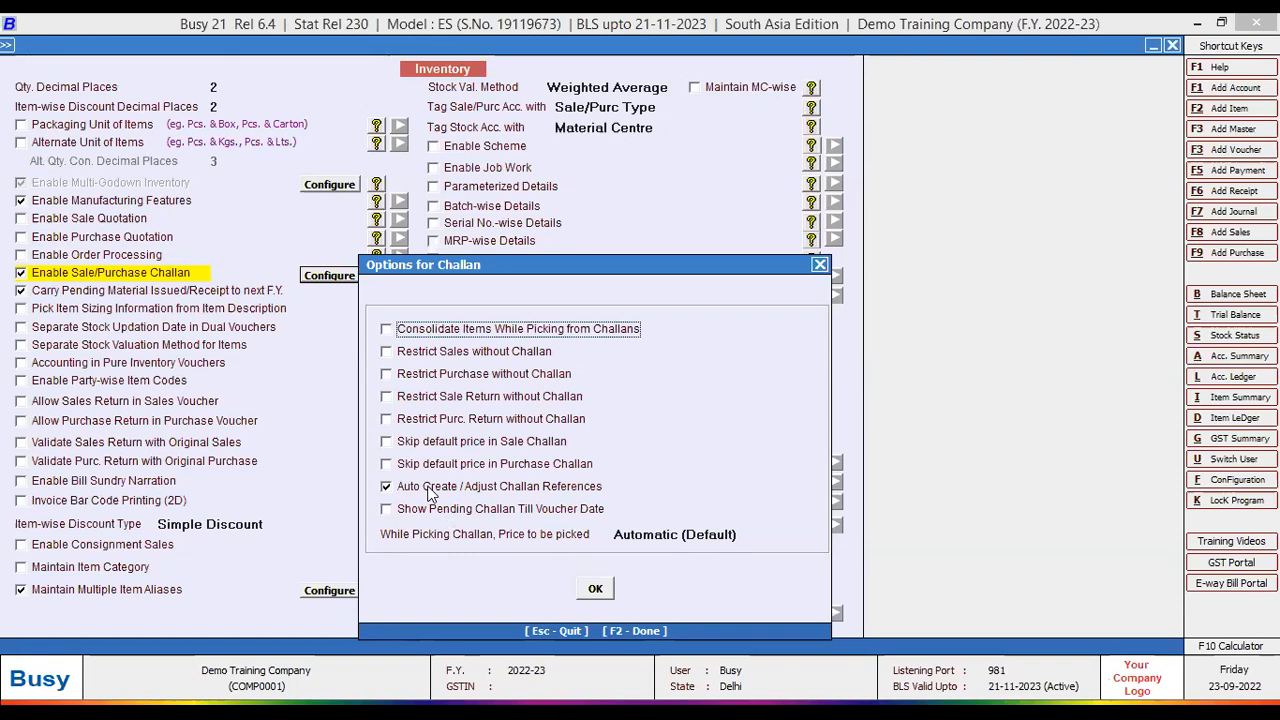
{"action": "left_click", "coordinate": [595, 590]}
{"action": "left_click", "coordinate": [397, 616]}
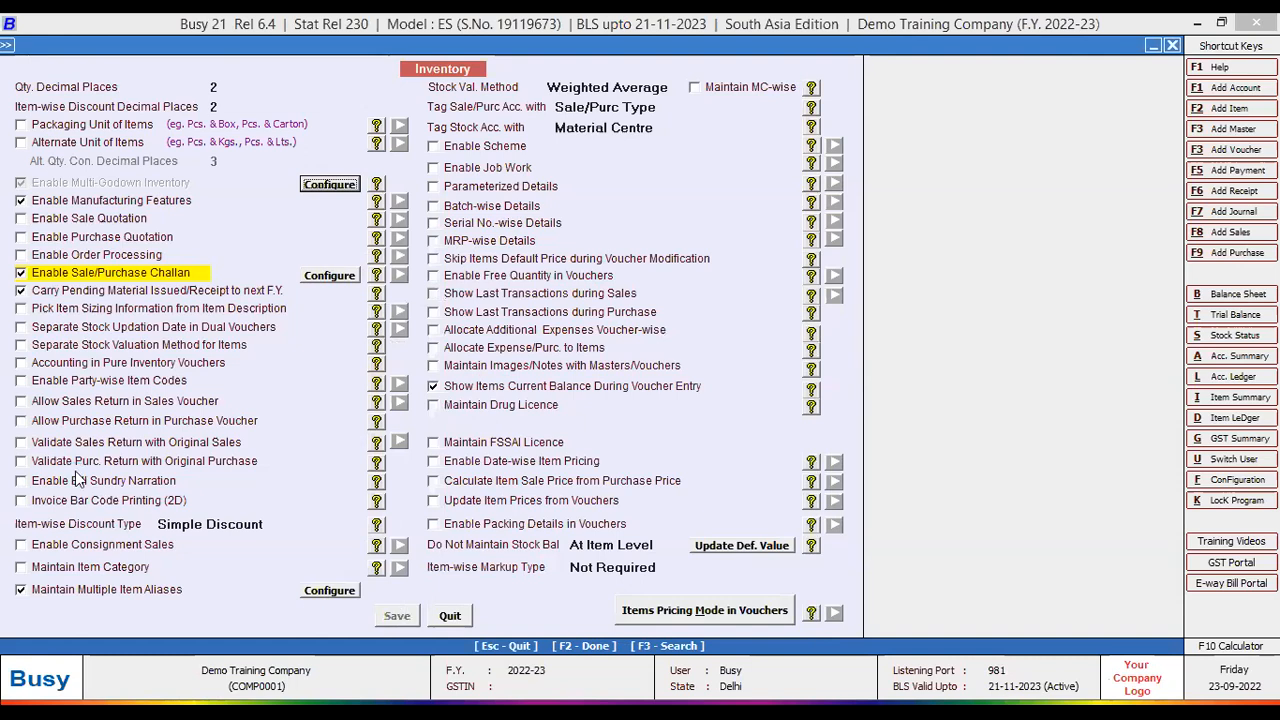
{"action": "left_click", "coordinate": [88, 590]}
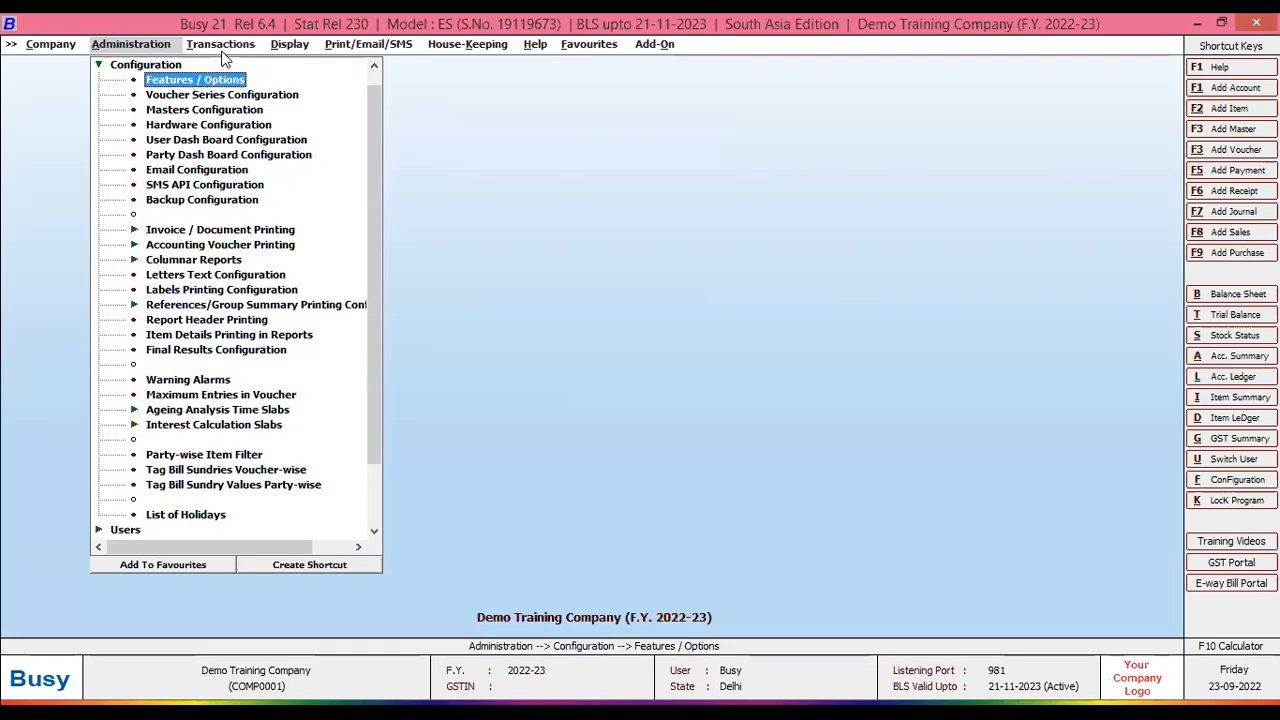
Step: Add a Material Received from Party voucher in series Main, dated 01-04-2022, with voucher number Pur/001
{"action": "left_click", "coordinate": [222, 45]}
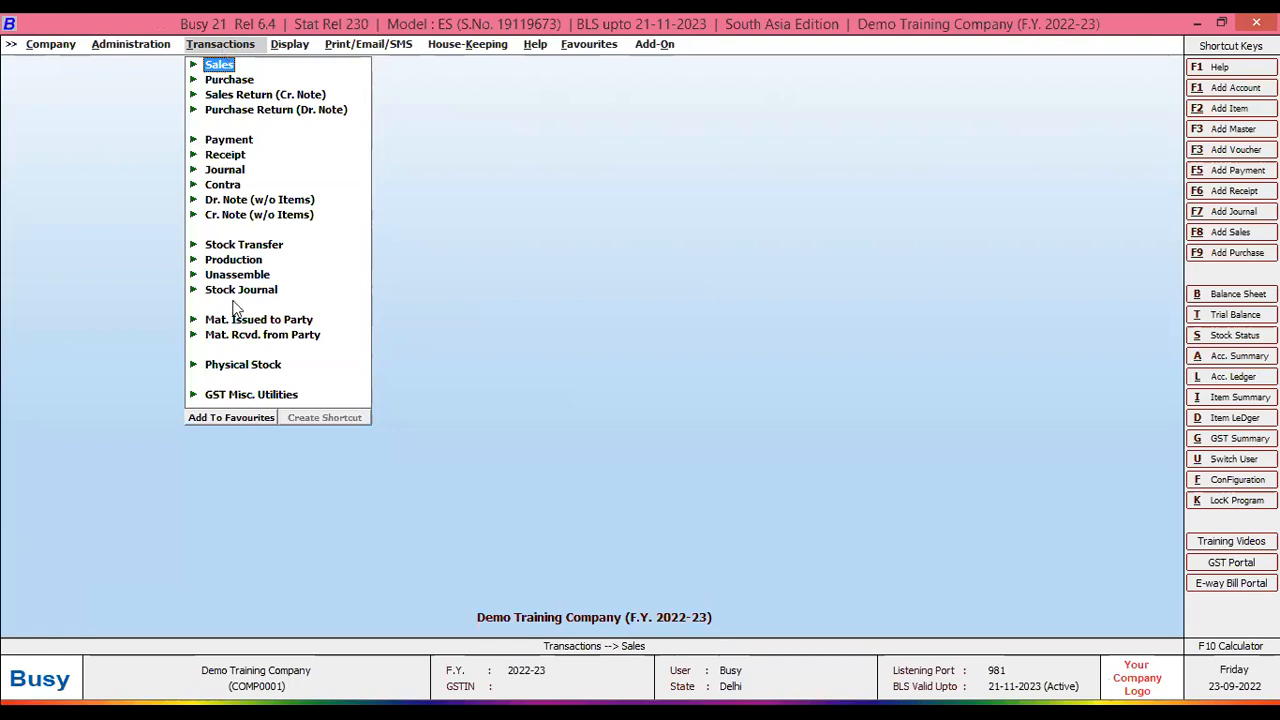
{"action": "left_click", "coordinate": [240, 338]}
{"action": "left_click", "coordinate": [246, 320]}
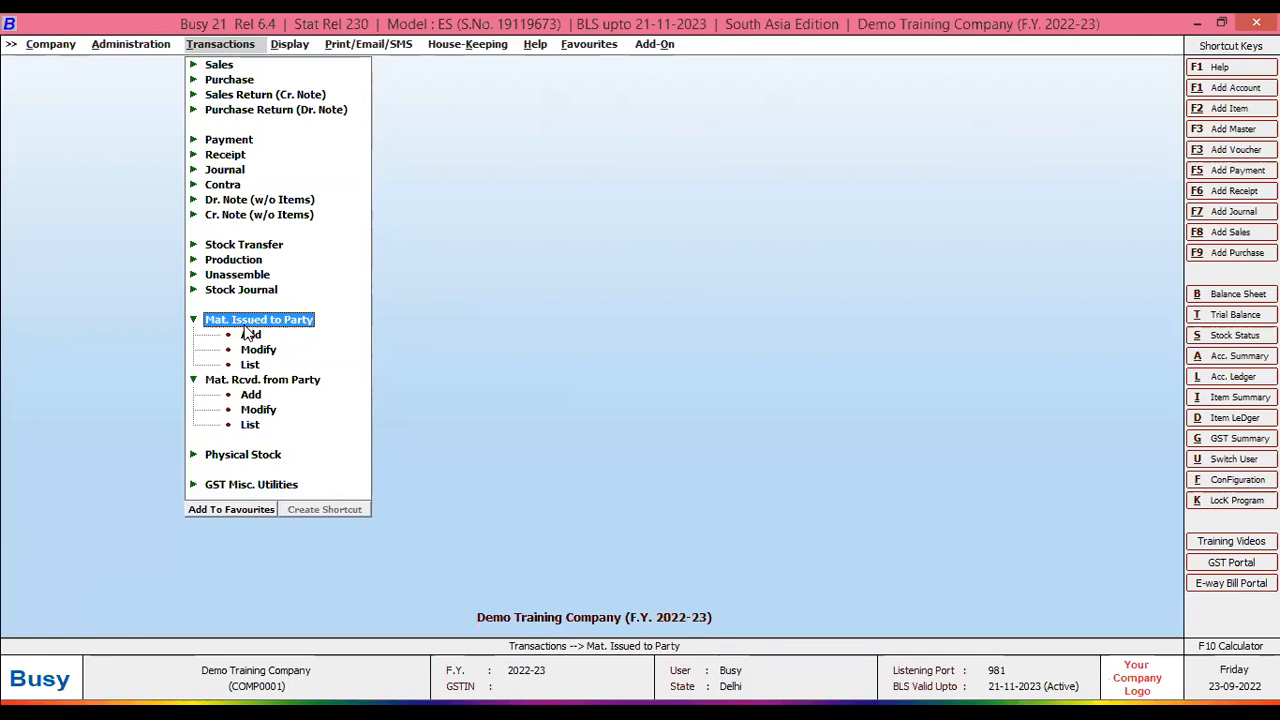
{"action": "left_click", "coordinate": [249, 398]}
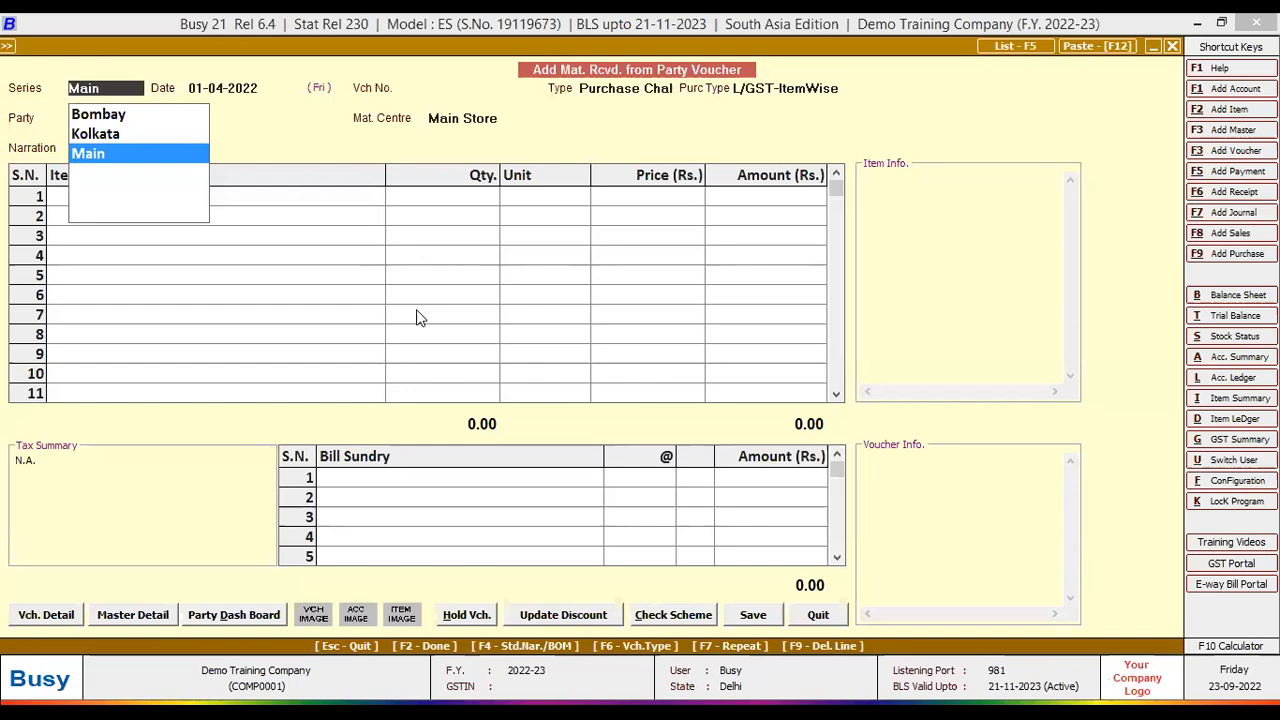
{"action": "key", "text": "Return"}
{"action": "key", "text": "Return"}
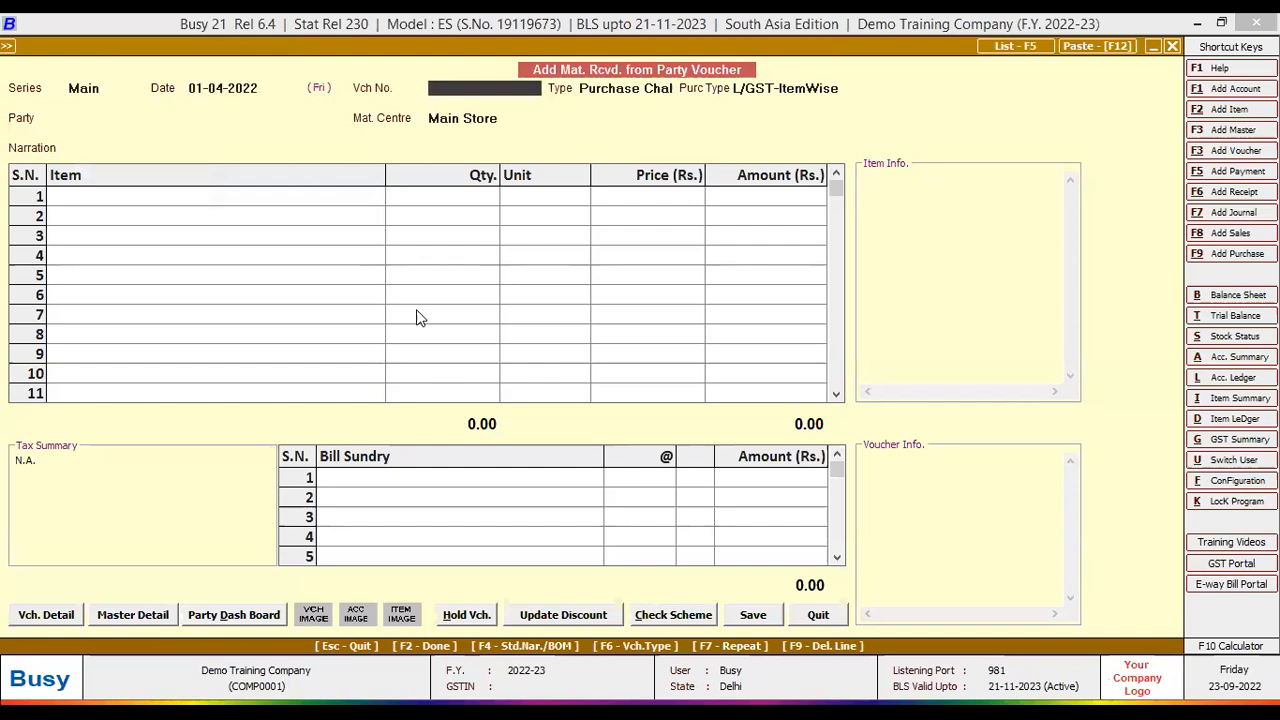
{"action": "type", "text": "pur/001"}
{"action": "key", "text": "Return"}
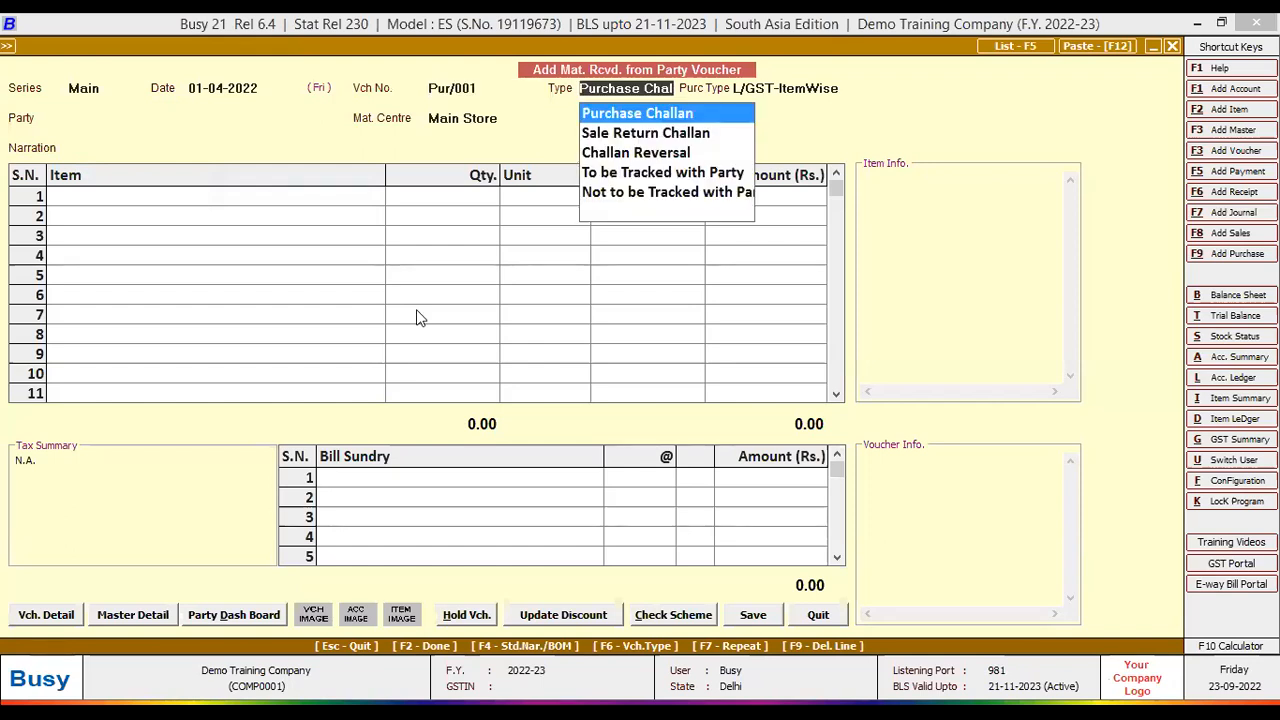
Step: Set the voucher to Purchase Challan, purchase type L/GST-ItemWise, party Busy Infotech Pvt. Ltd. and material centre Main Store, leaving the narration blank
{"action": "key", "text": "Return"}
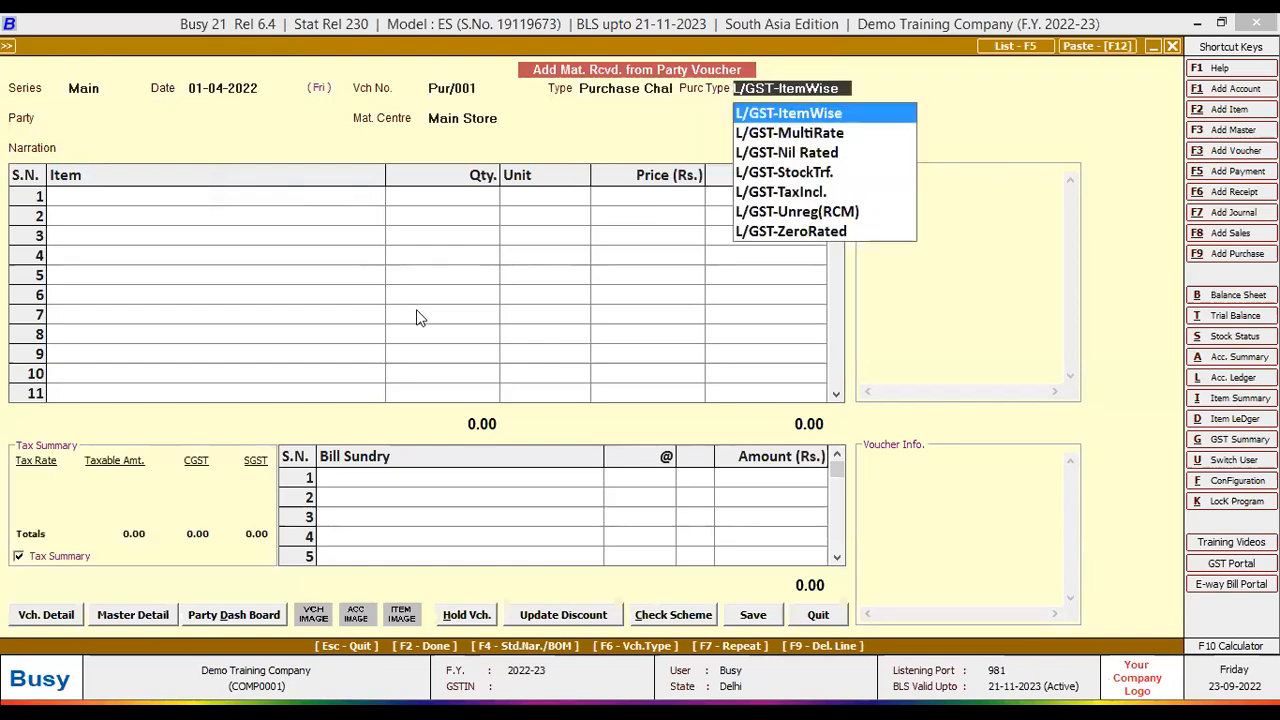
{"action": "key", "text": "Return"}
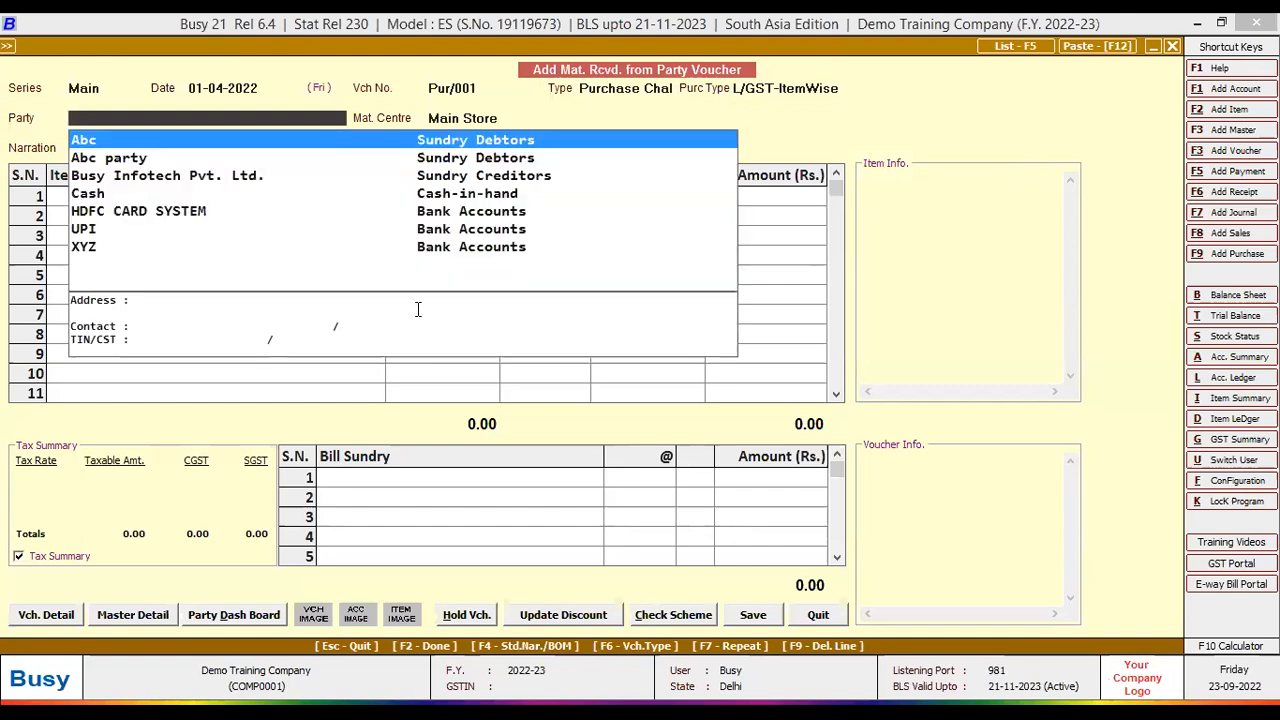
{"action": "key", "text": "Down"}
{"action": "key", "text": "Down"}
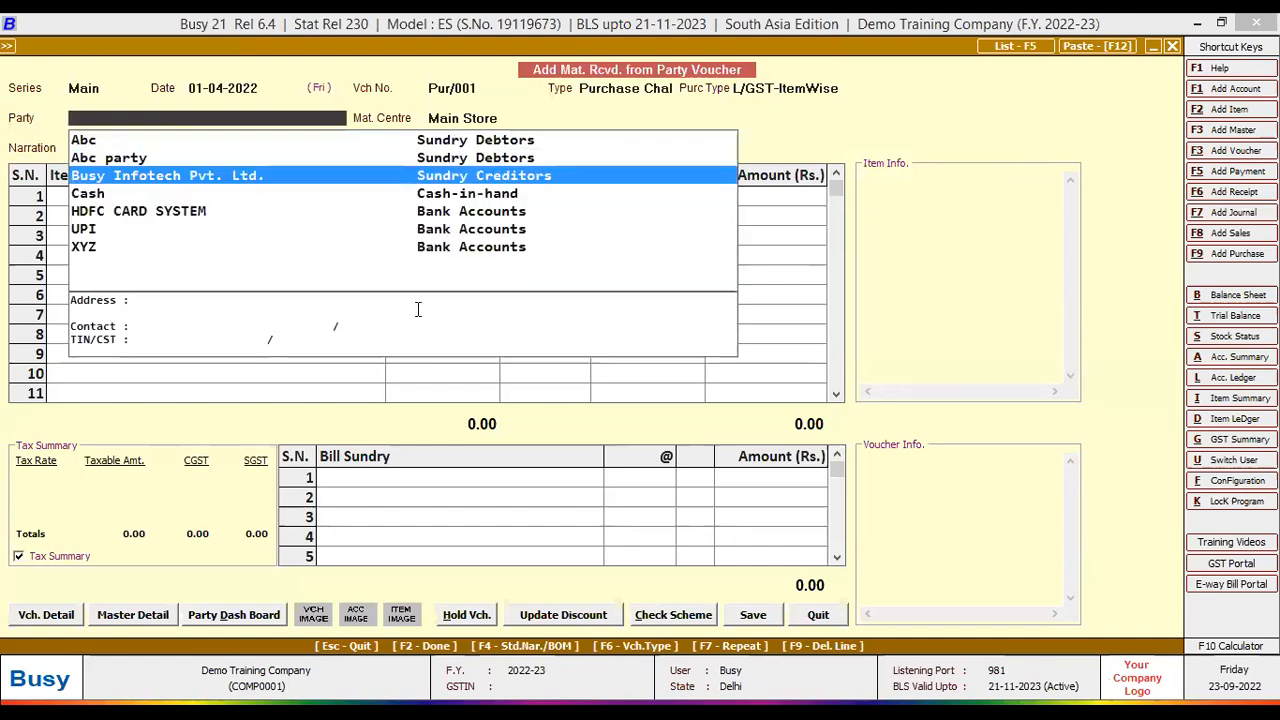
{"action": "key", "text": "Return"}
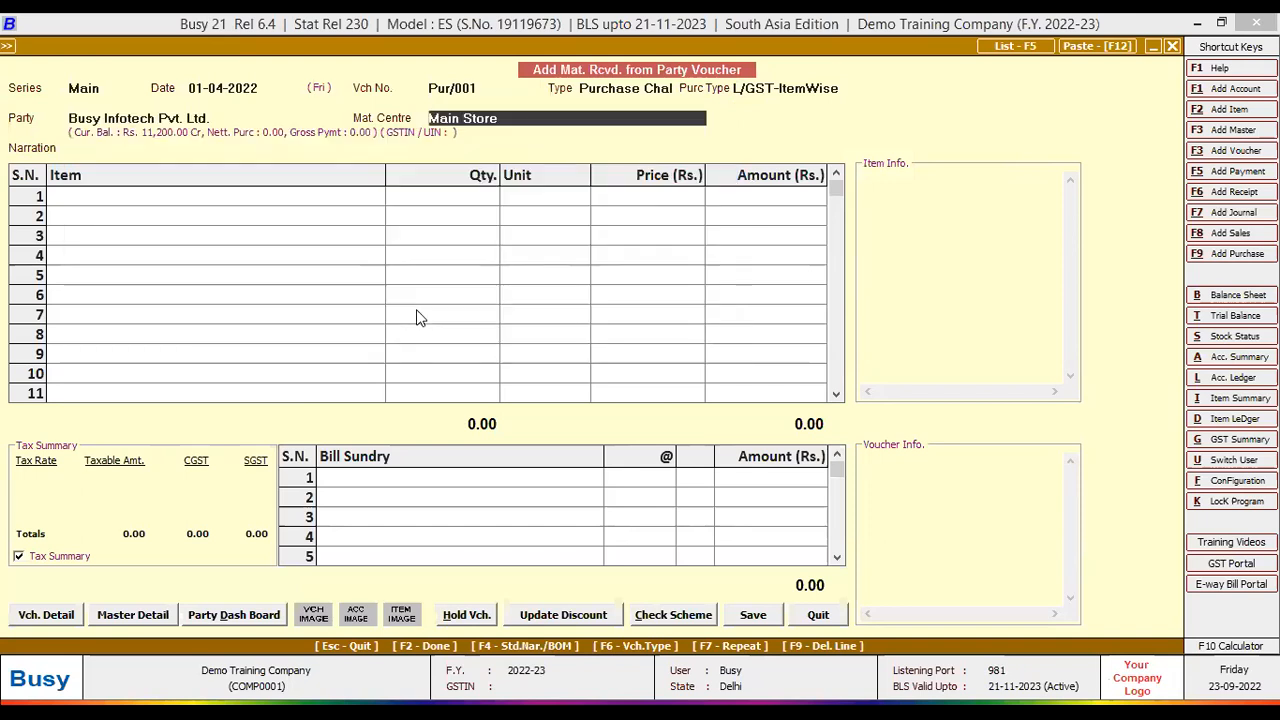
{"action": "key", "text": "Return"}
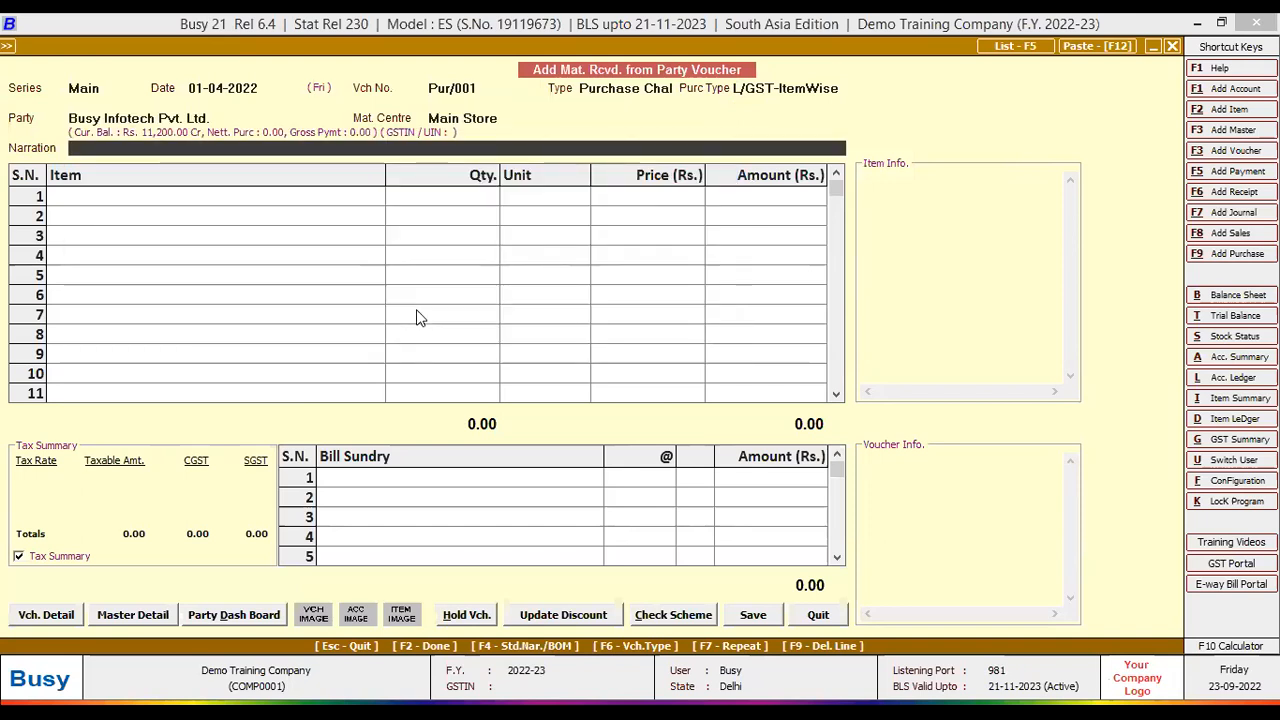
{"action": "key", "text": "Return"}
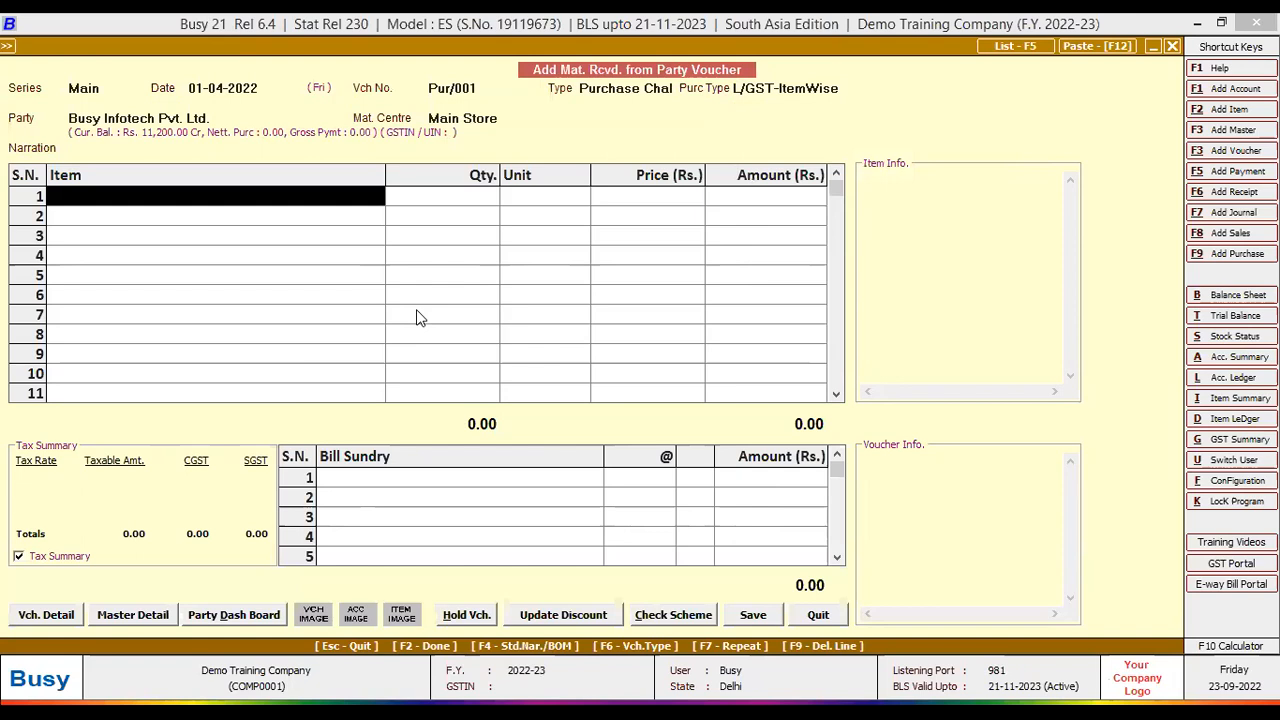
Step: Enter Hp Laptop as the first item with a quantity of 10 Pcs. at a price of Rs. 51,000
{"action": "key", "text": "Return"}
{"action": "key", "text": "Down"}
{"action": "key", "text": "Down"}
{"action": "key", "text": "Return"}
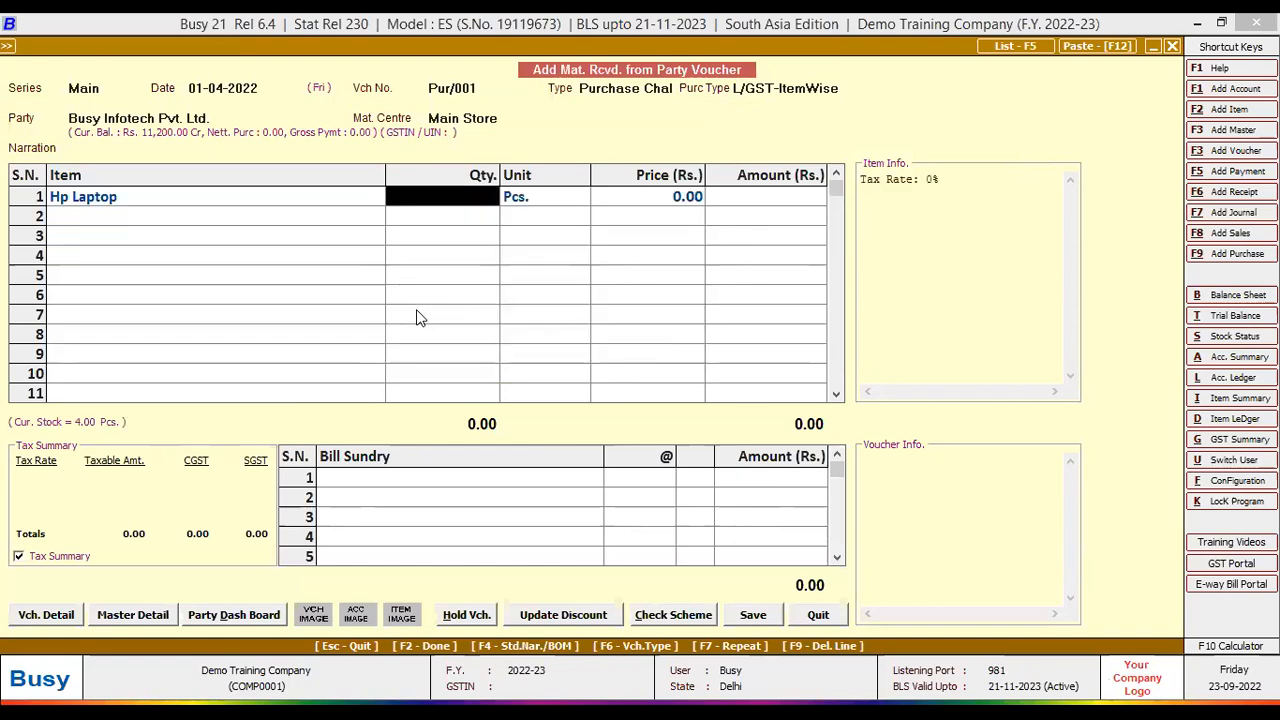
{"action": "type", "text": "10"}
{"action": "key", "text": "Return"}
{"action": "key", "text": "Return"}
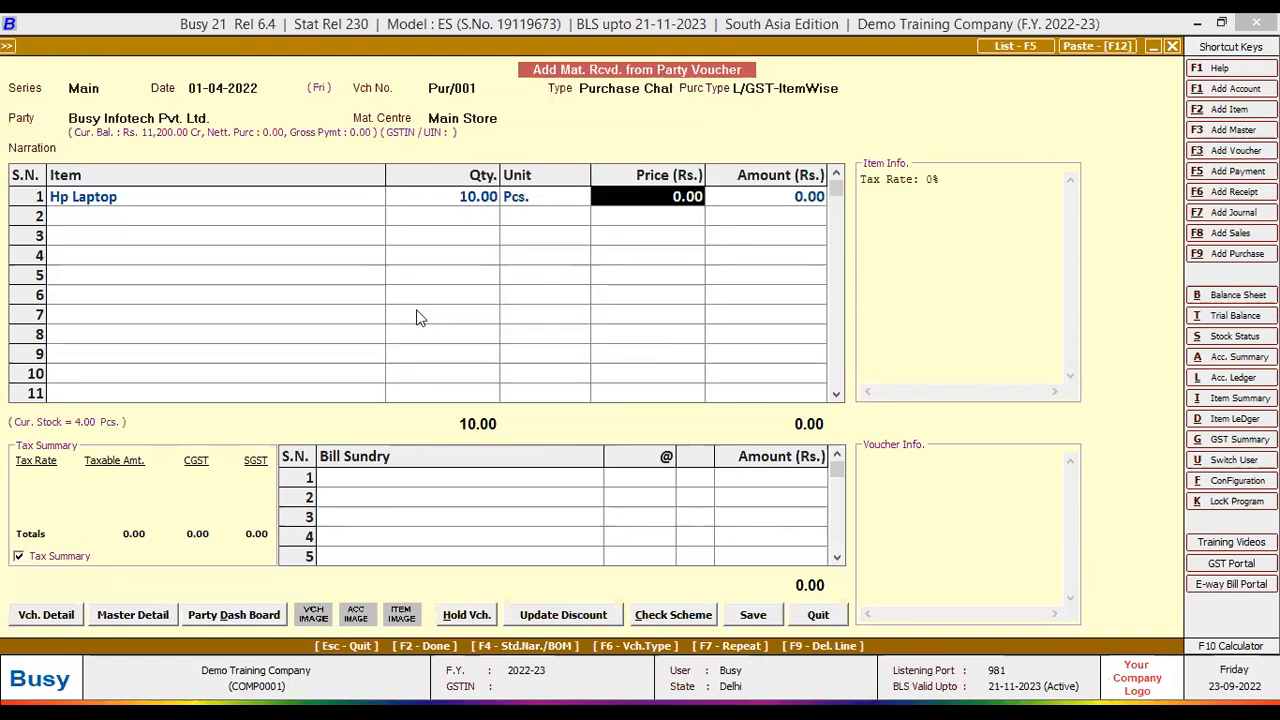
{"action": "type", "text": "51000"}
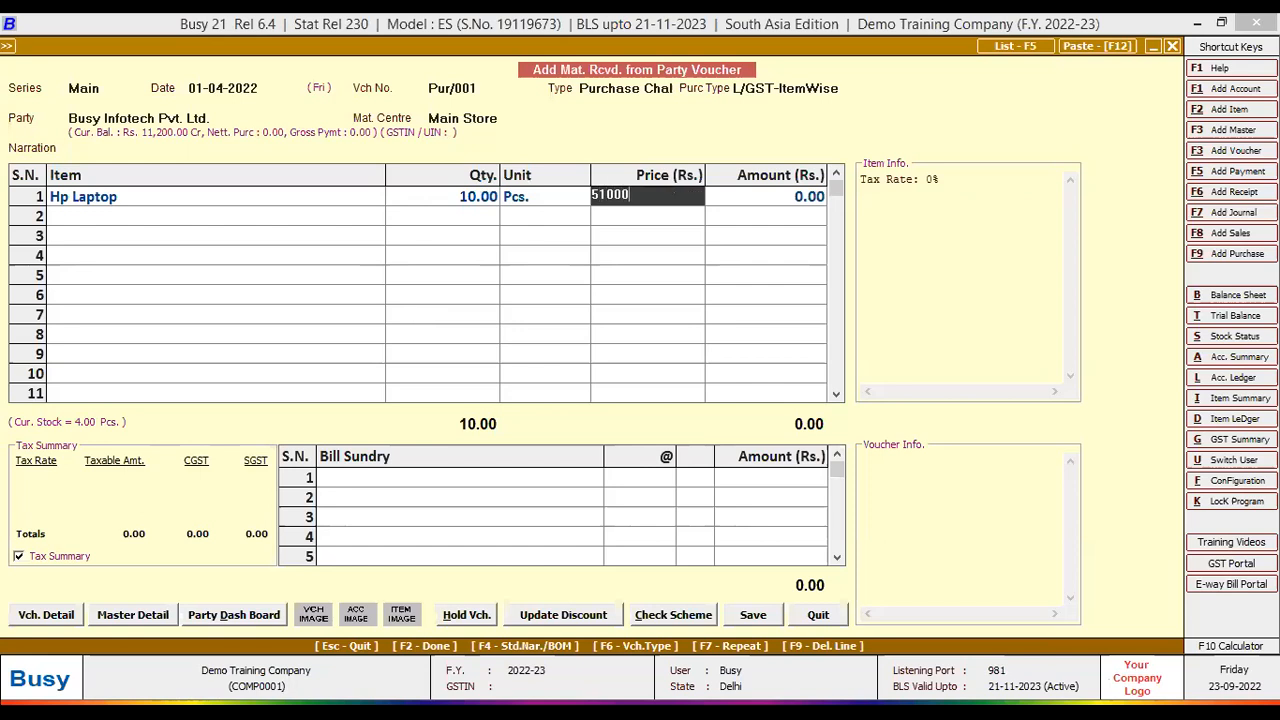
{"action": "key", "text": "Return"}
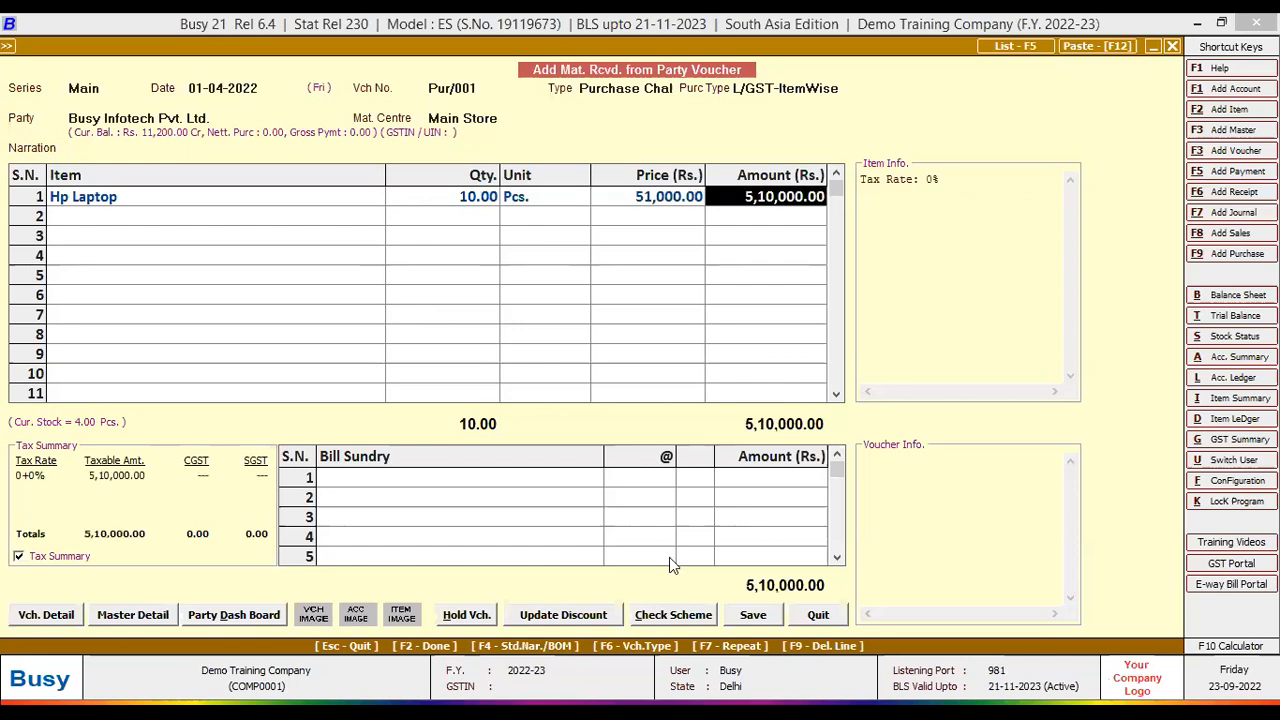
{"action": "key", "text": "Return"}
Step: Save the material received voucher with the section 194Q TDS deduction applied, and close the voucher entry form
{"action": "left_click", "coordinate": [753, 614]}
{"action": "left_click", "coordinate": [713, 423]}
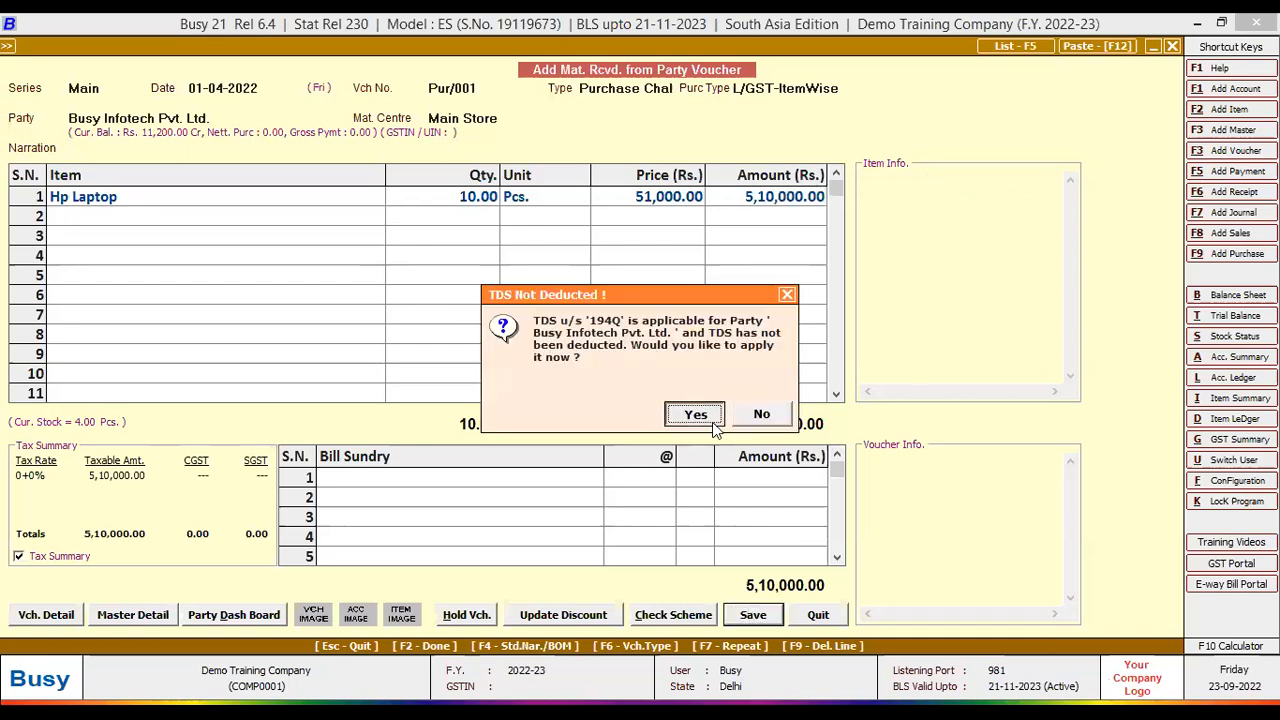
{"action": "left_click", "coordinate": [758, 614]}
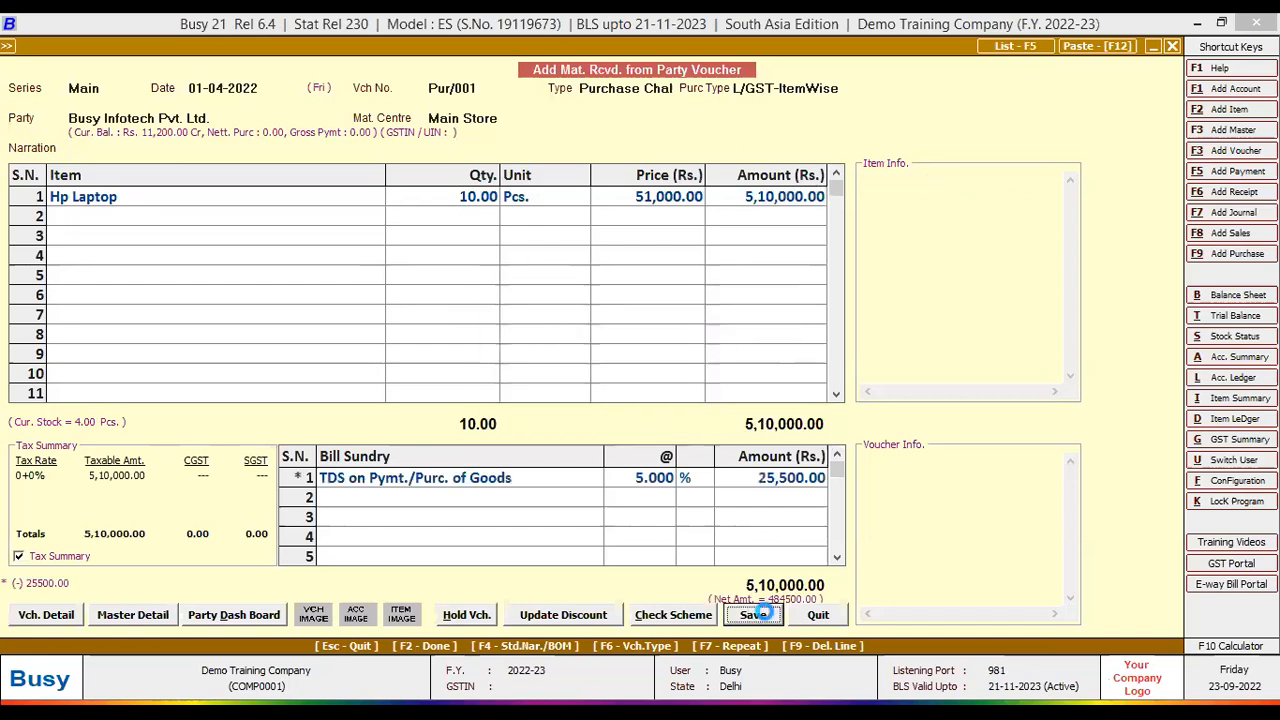
{"action": "key", "text": "Return"}
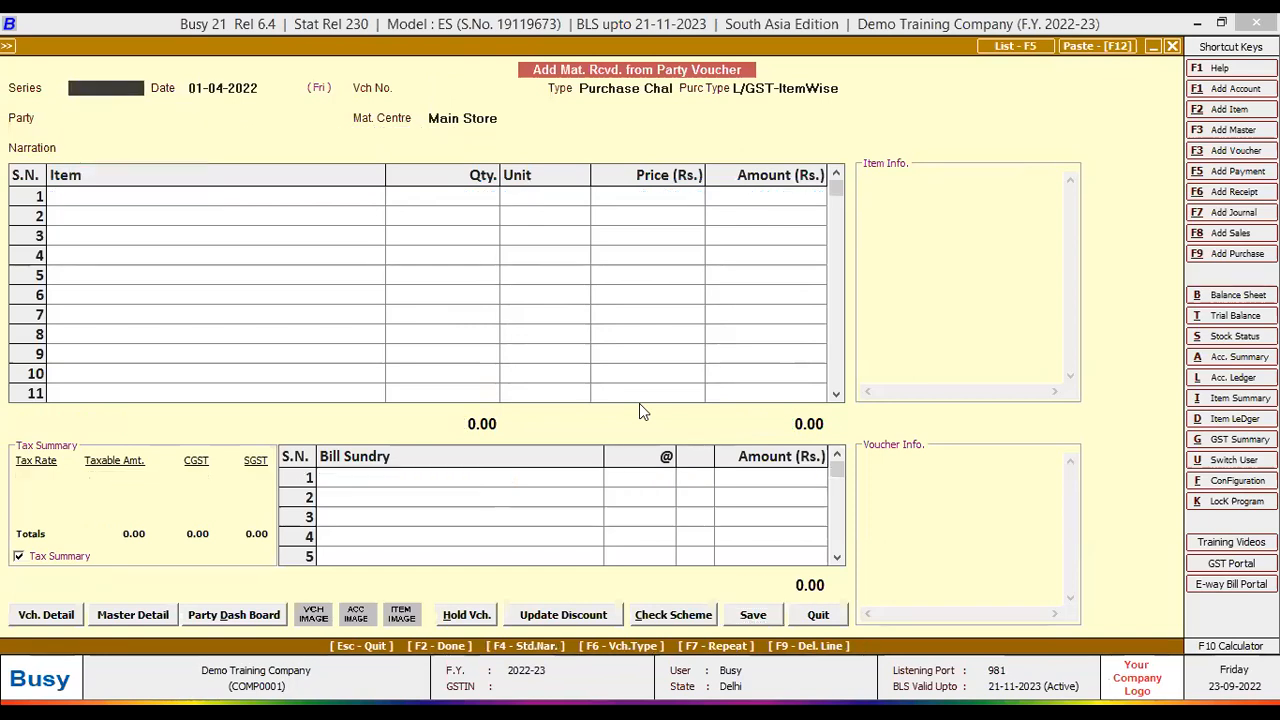
{"action": "key", "text": "Escape"}
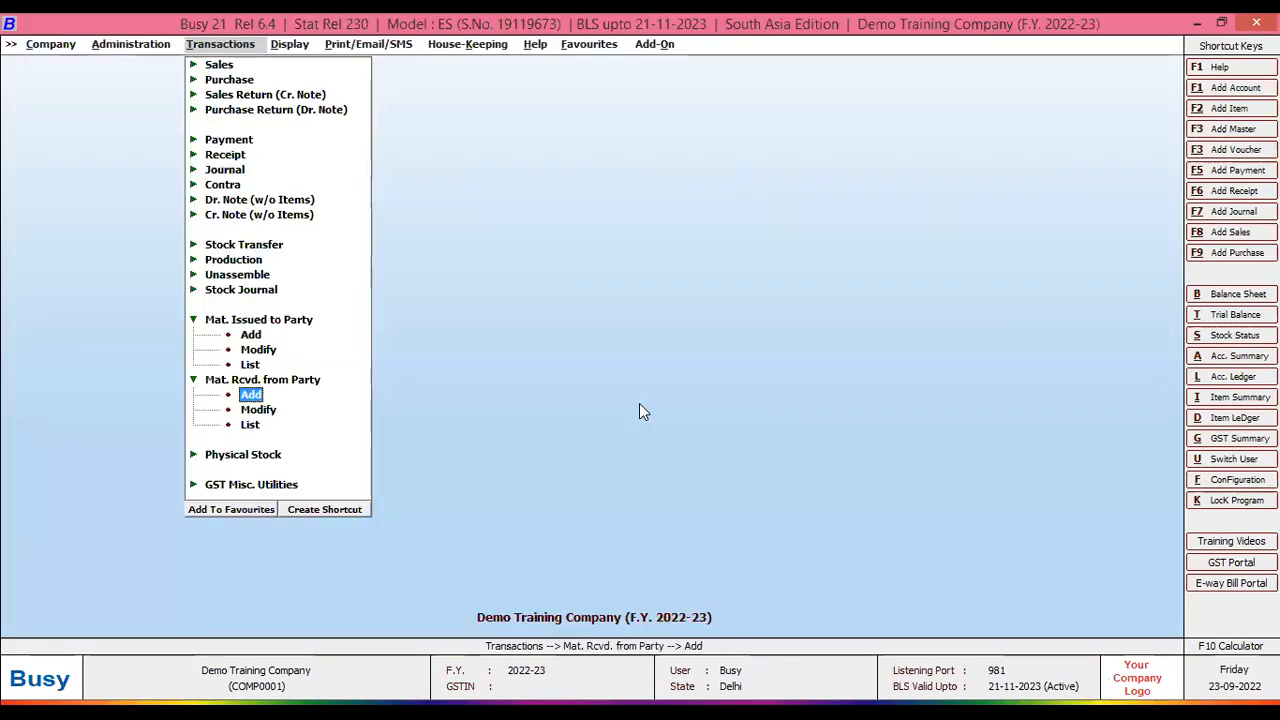
Step: Start a new Purchase voucher in series Main, dated 01-04-2022
{"action": "key", "text": "Up"}
{"action": "key", "text": "Up"}
{"action": "key", "text": "Up"}
{"action": "key", "text": "Up"}
{"action": "key", "text": "Up"}
{"action": "key", "text": "Up"}
{"action": "key", "text": "Up"}
{"action": "key", "text": "Up"}
{"action": "key", "text": "Up"}
{"action": "key", "text": "Up"}
{"action": "key", "text": "Up"}
{"action": "key", "text": "Up"}
{"action": "key", "text": "Up"}
{"action": "key", "text": "Up"}
{"action": "key", "text": "Up"}
{"action": "key", "text": "Up"}
{"action": "key", "text": "Up"}
{"action": "key", "text": "Up"}
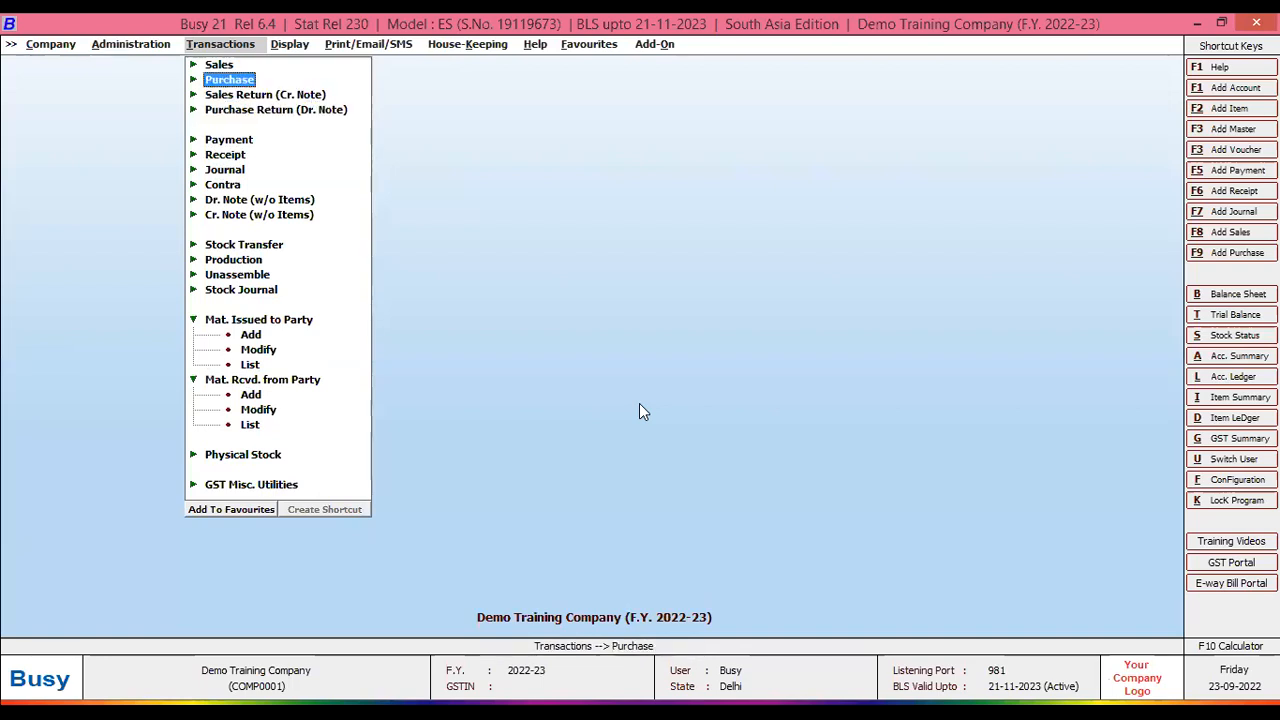
{"action": "key", "text": "Return"}
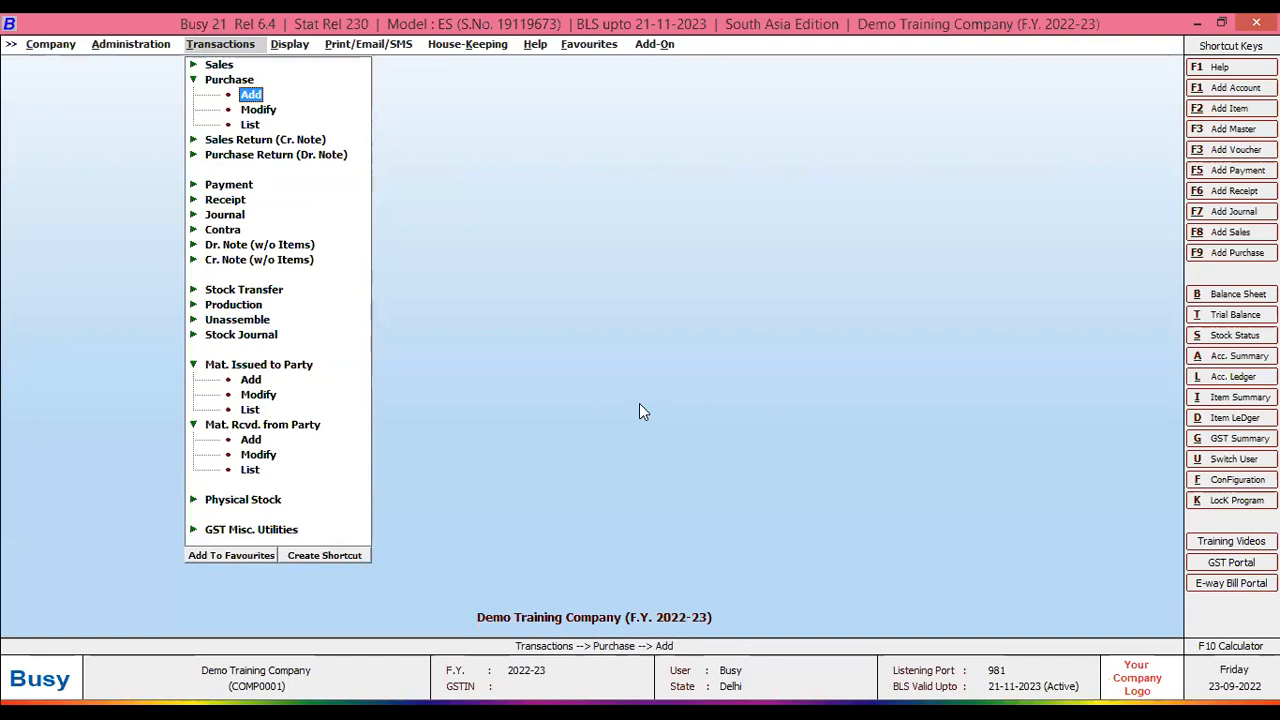
{"action": "key", "text": "Return"}
{"action": "key", "text": "Return"}
{"action": "key", "text": "Return"}
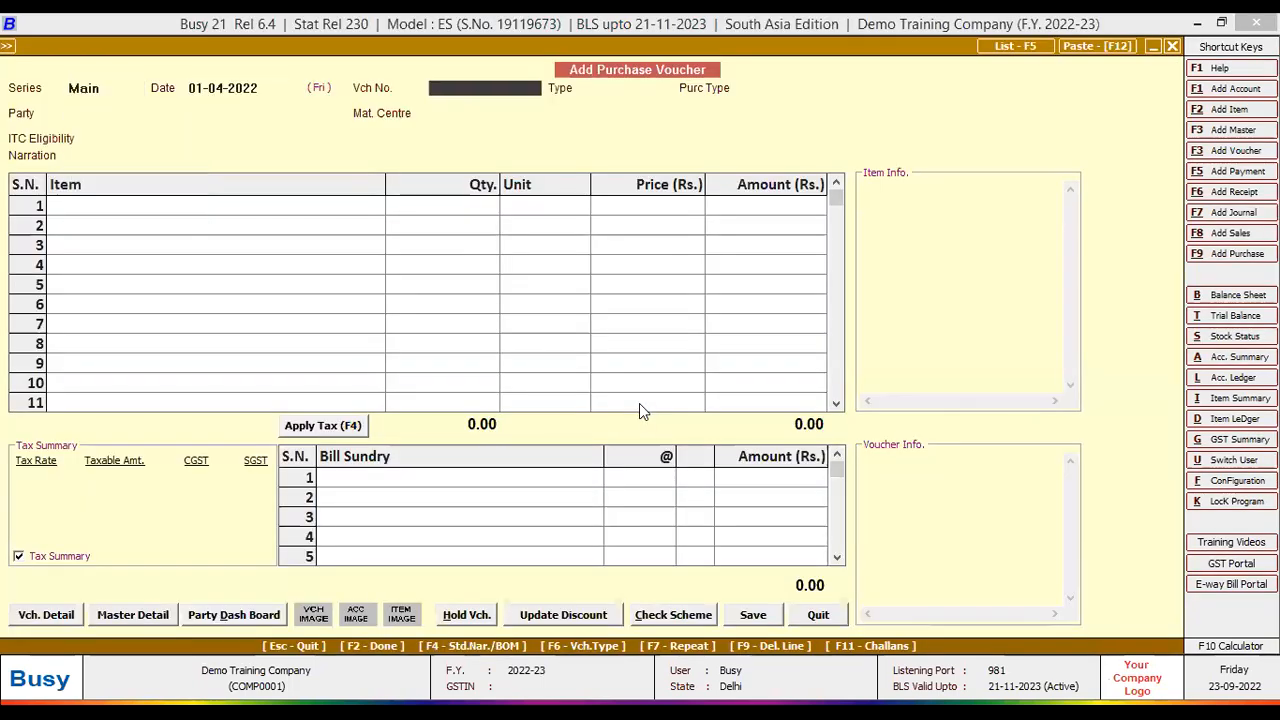
Step: Number the purchase voucher Pur/52 and set its type to Against Challan
{"action": "type", "text": "pu"}
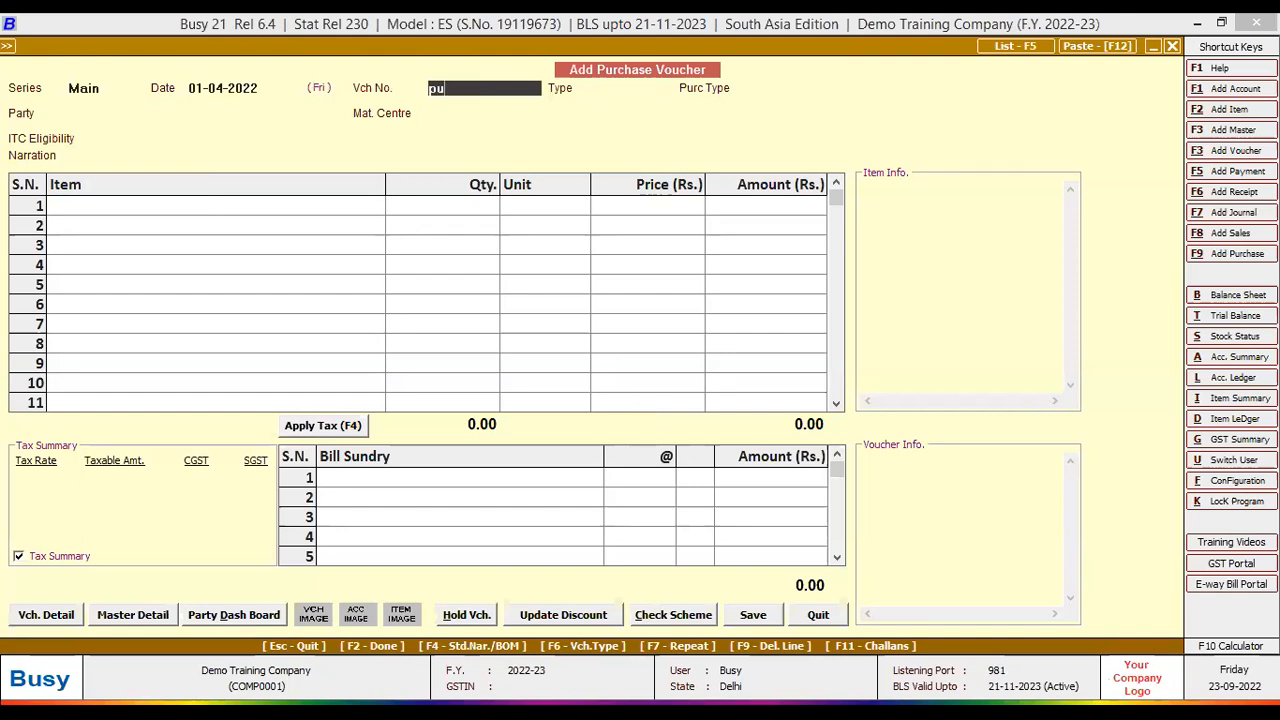
{"action": "type", "text": "r/52"}
{"action": "key", "text": "Return"}
{"action": "key", "text": "Down"}
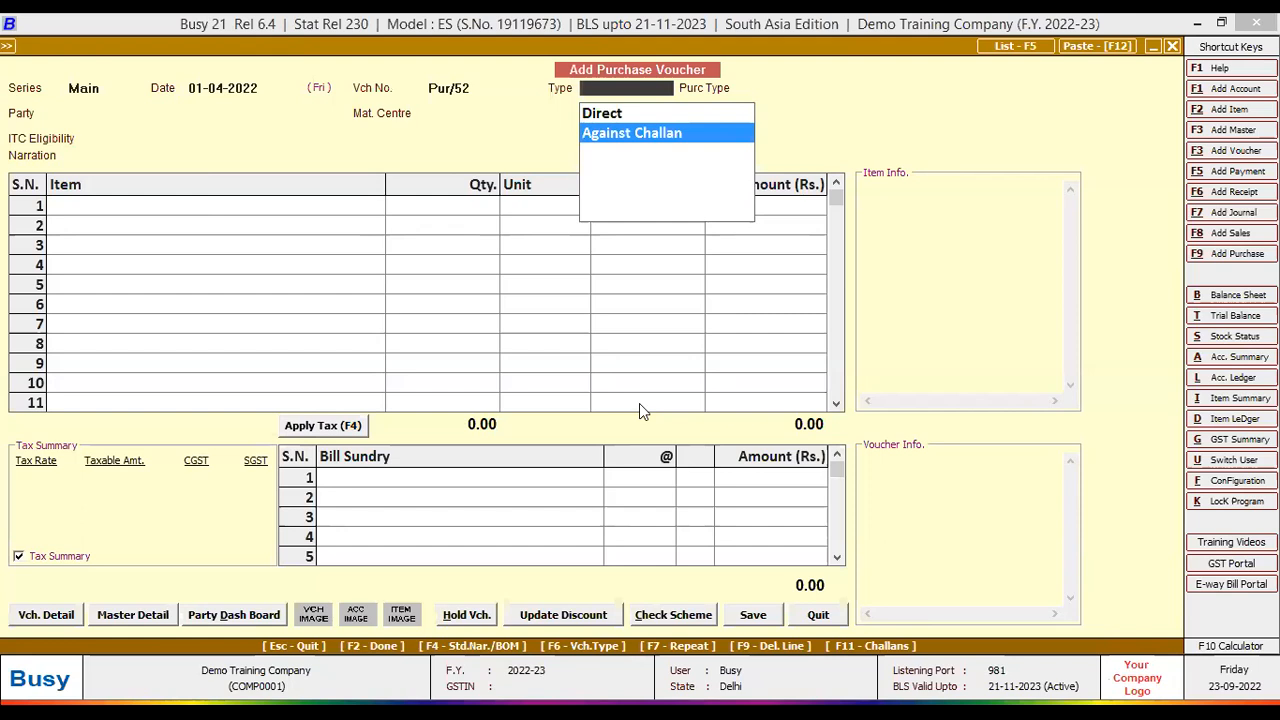
{"action": "key", "text": "Return"}
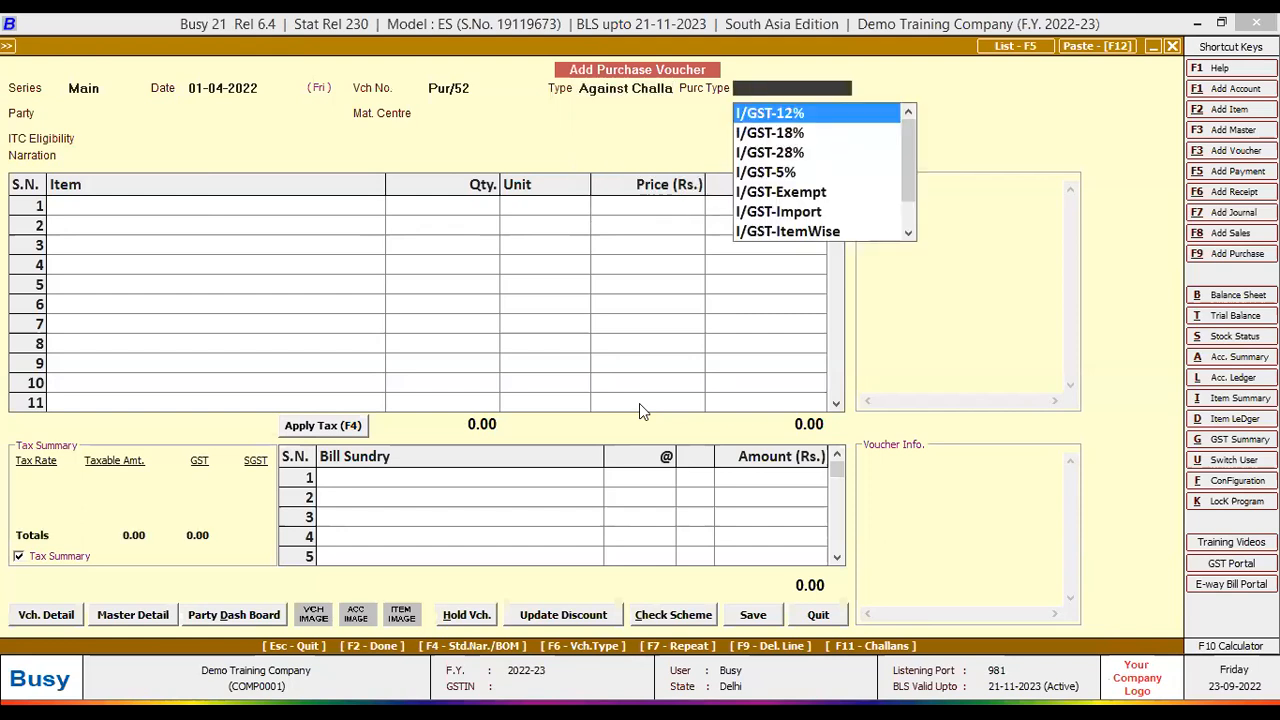
Step: Set the purchase type of the voucher to L/GST-ItemWise
{"action": "key", "text": "Down"}
{"action": "key", "text": "Down"}
{"action": "key", "text": "Down"}
{"action": "key", "text": "Down"}
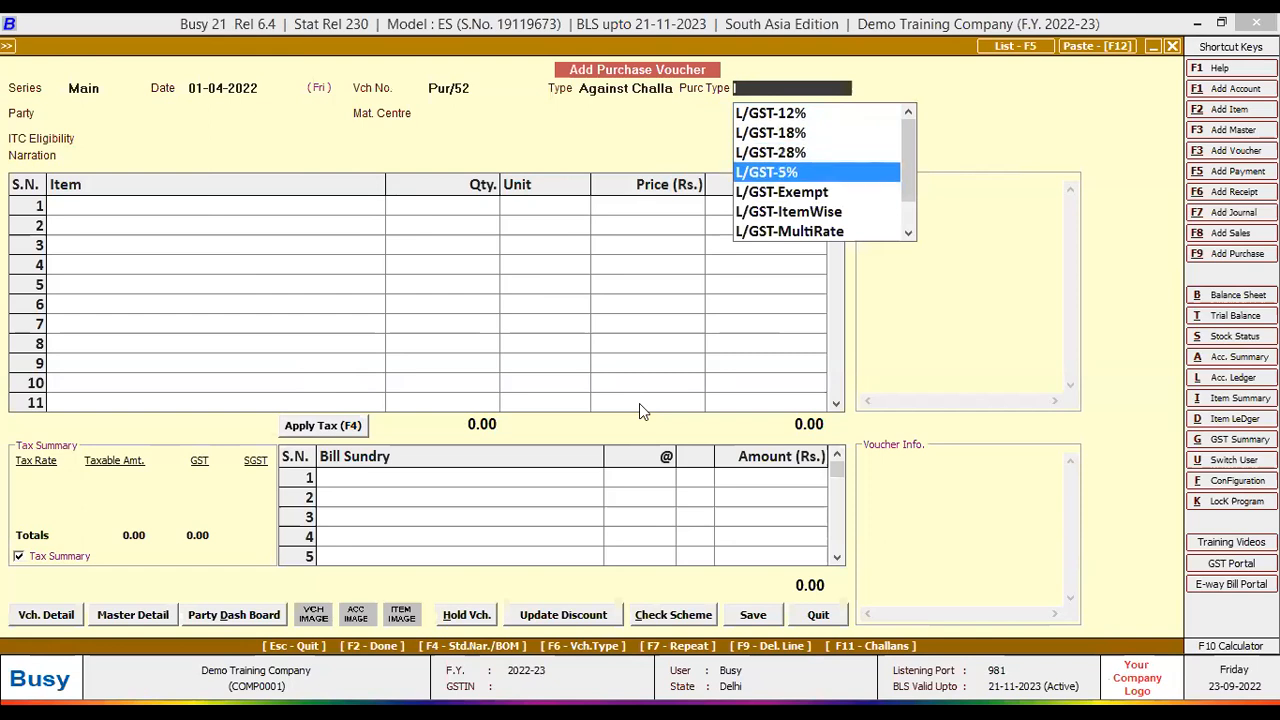
{"action": "key", "text": "Down"}
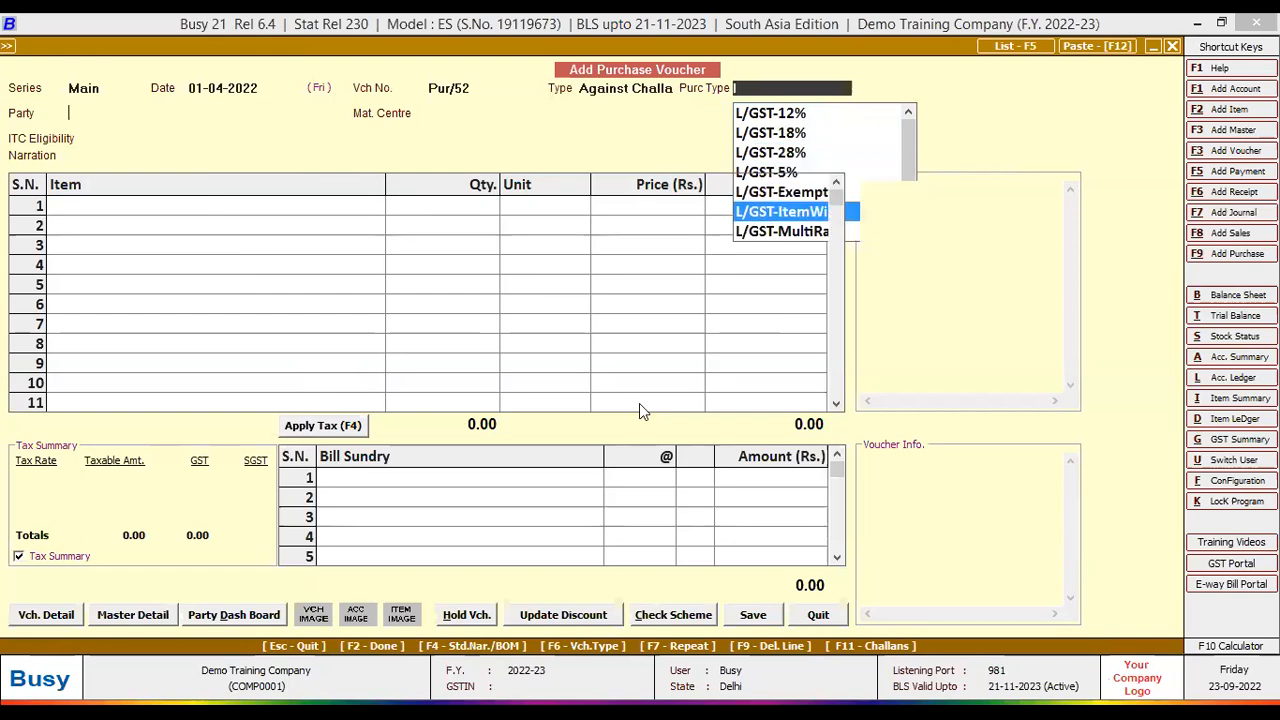
{"action": "key", "text": "Return"}
Step: Choose Busy Infotech Pvt. Ltd. as the party and agree to continue with a tax invoice for an unregistered party
{"action": "key", "text": "Down"}
{"action": "key", "text": "Down"}
{"action": "key", "text": "Down"}
{"action": "key", "text": "Up"}
{"action": "key", "text": "Return"}
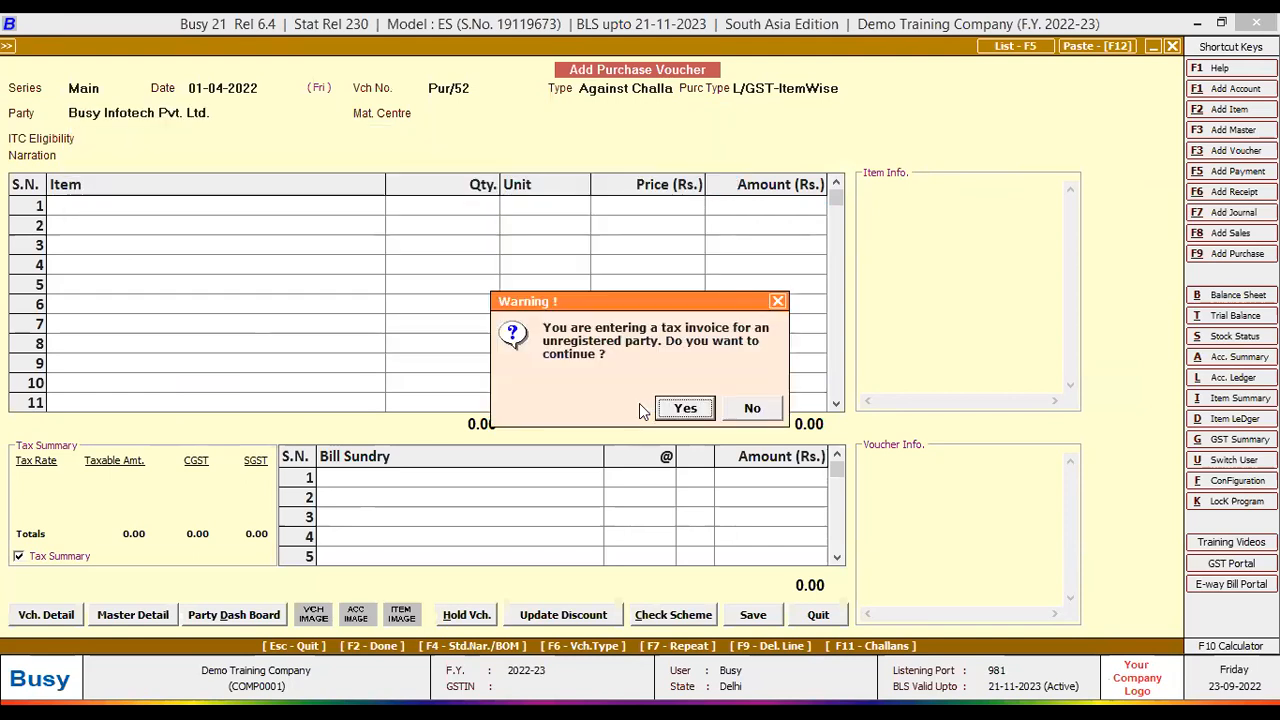
{"action": "key", "text": "Return"}
Step: Set the material centre to Main Store and the ITC eligibility to Input Goods/Services, leaving the narration blank
{"action": "key", "text": "Down"}
{"action": "key", "text": "Down"}
{"action": "key", "text": "Return"}
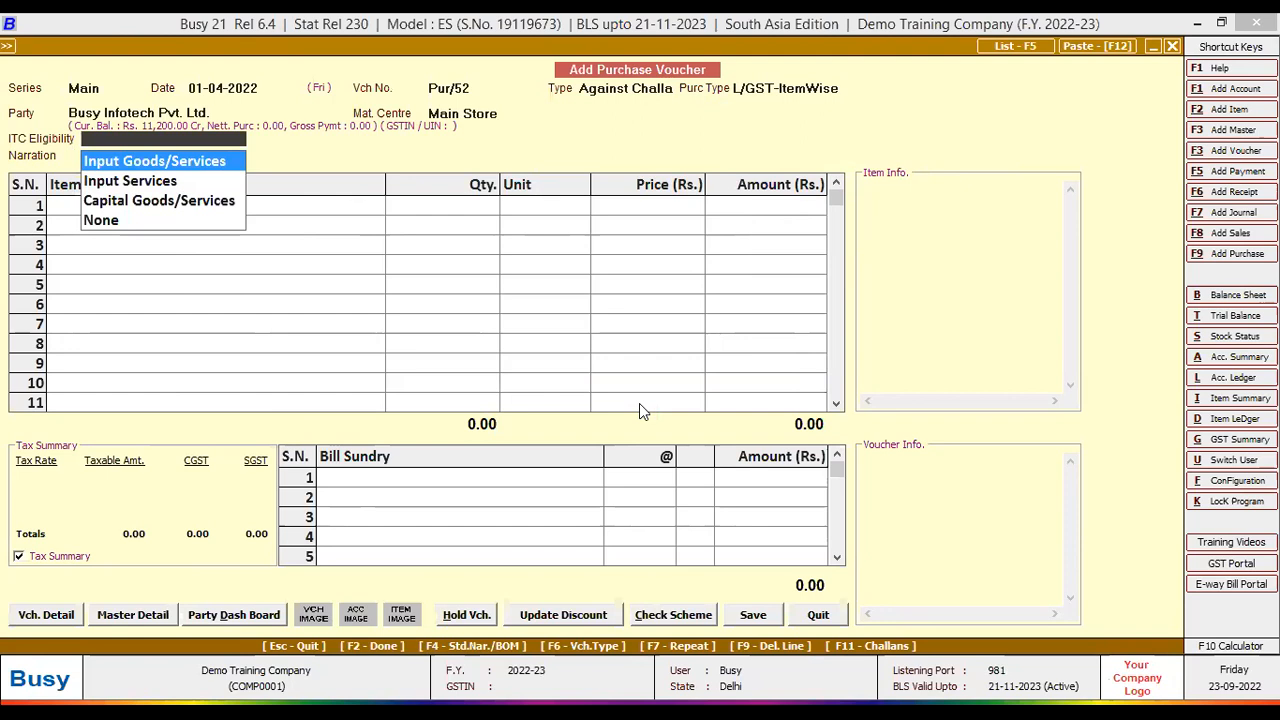
{"action": "key", "text": "Return"}
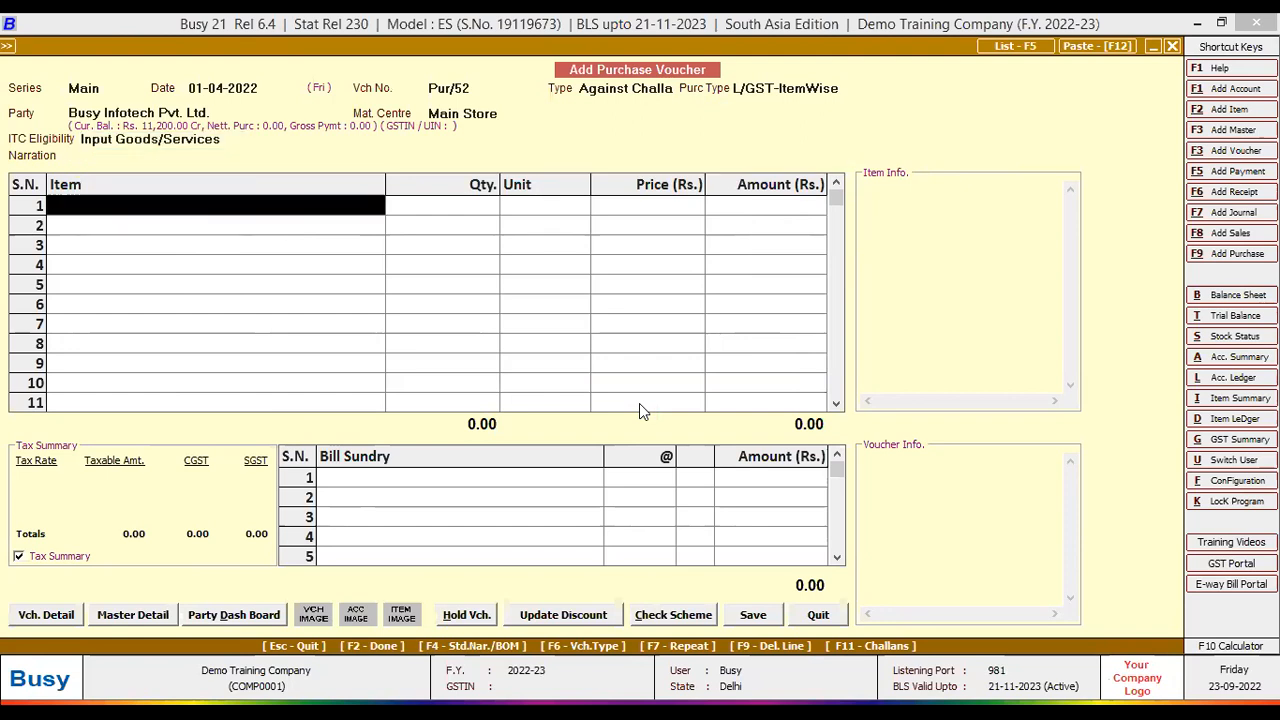
Step: Try picking the items of pending challan Purchal/01 into the voucher, and delete the Hp Laptop row it brings in
{"action": "key", "text": "F11"}
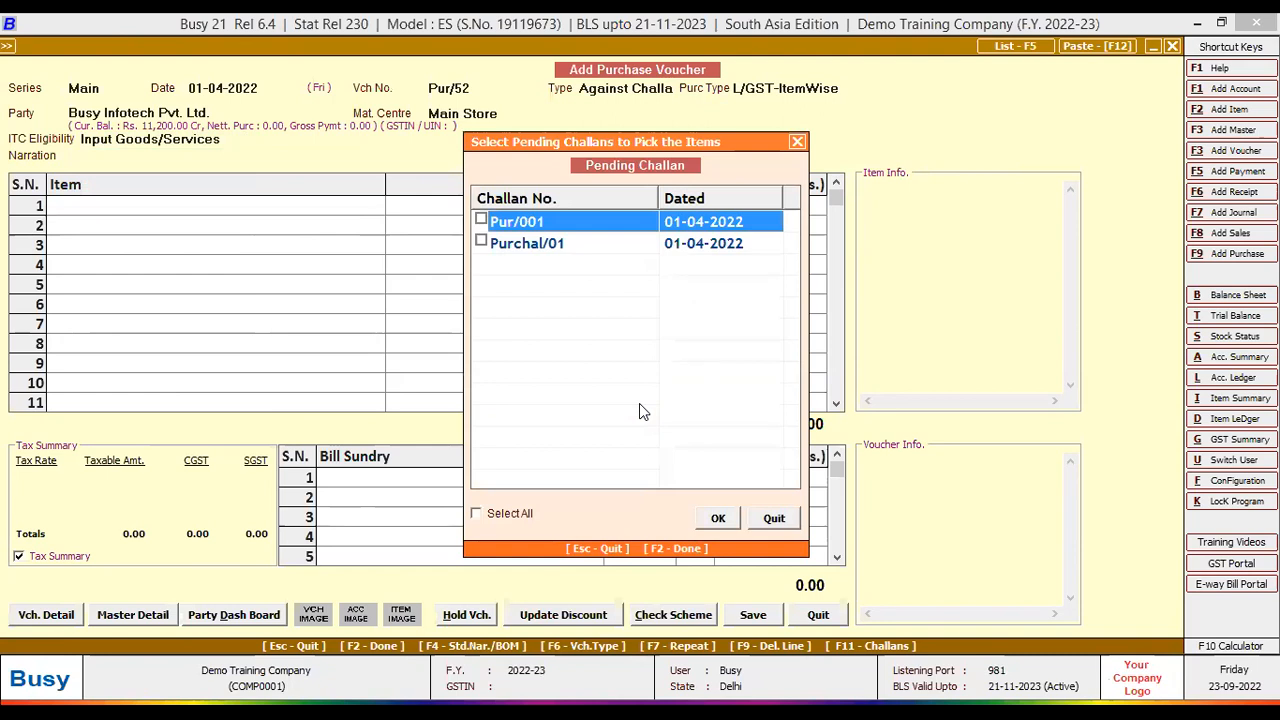
{"action": "left_click", "coordinate": [480, 243]}
{"action": "left_click", "coordinate": [713, 517]}
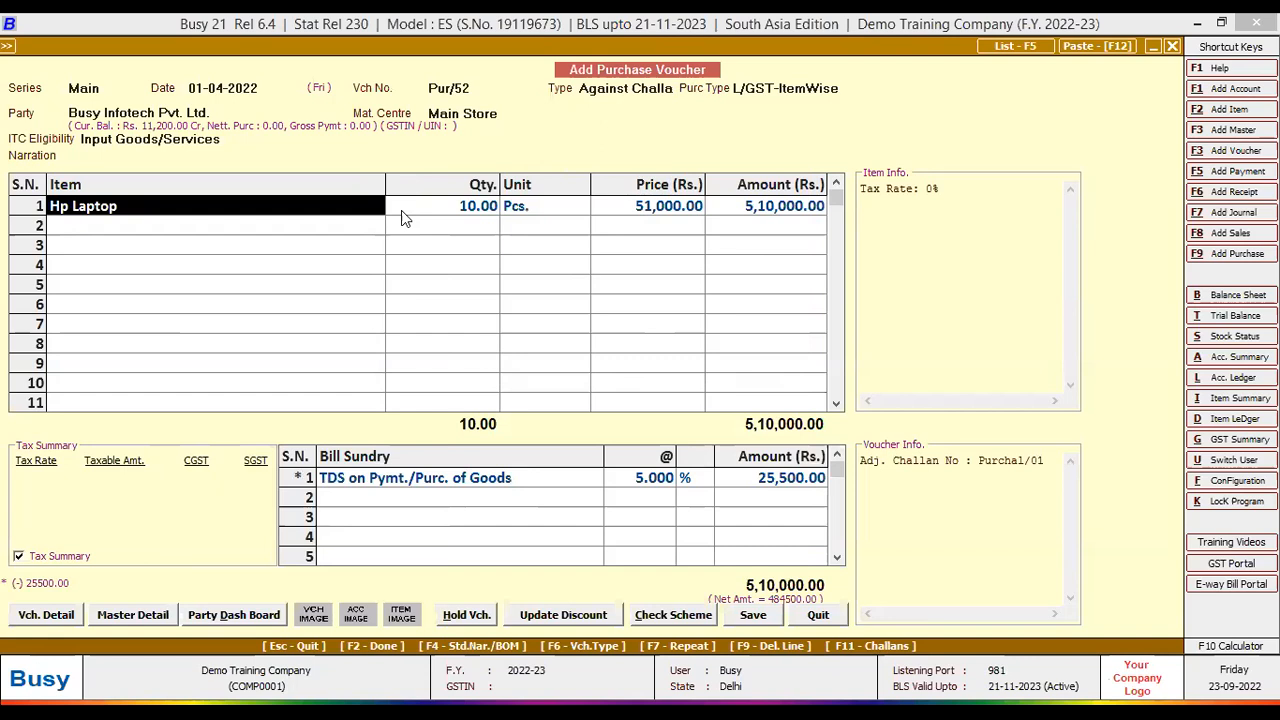
{"action": "right_click", "coordinate": [25, 220]}
{"action": "left_click", "coordinate": [72, 220]}
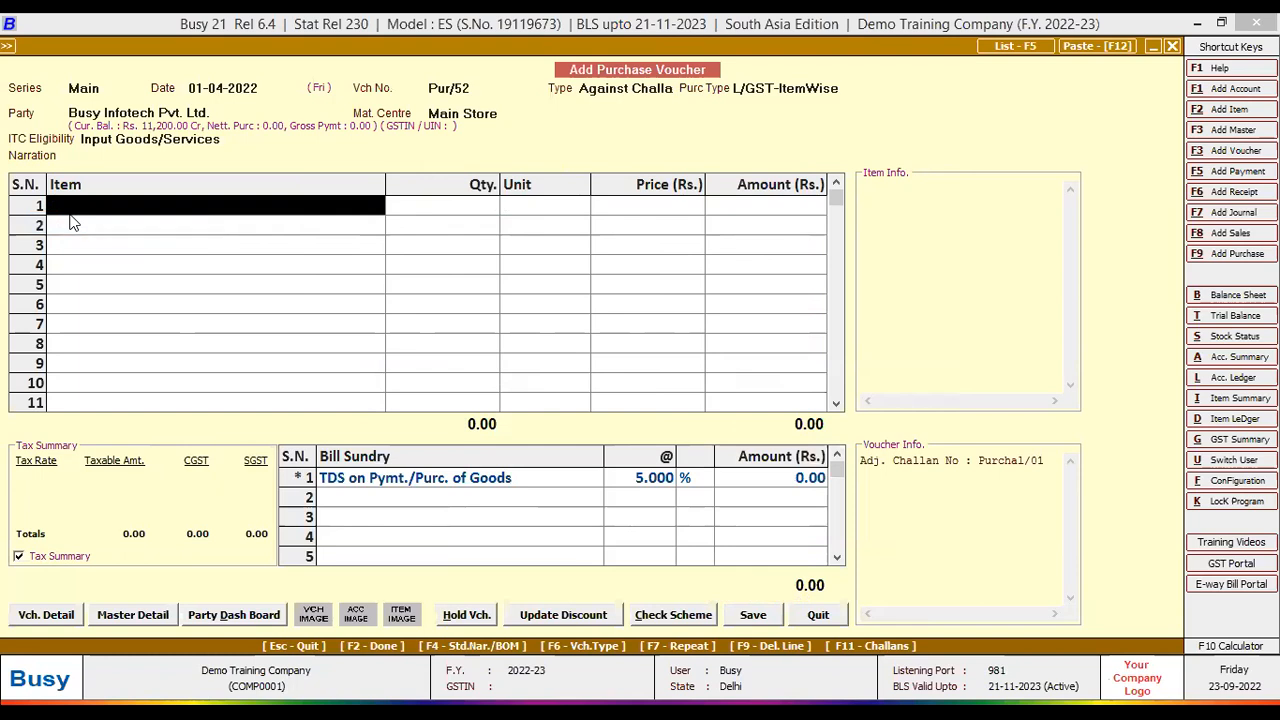
Step: Load the items of pending challan Pur/001 into the purchase voucher
{"action": "key", "text": "F11"}
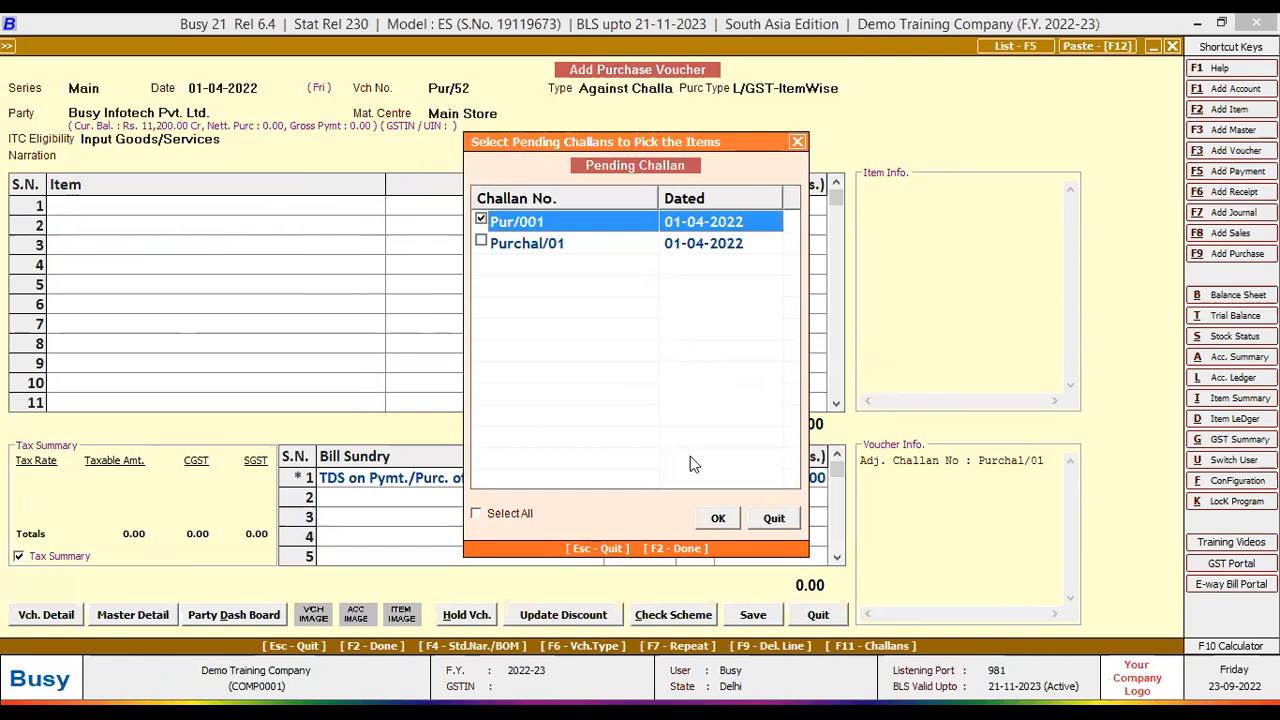
{"action": "left_click", "coordinate": [706, 526]}
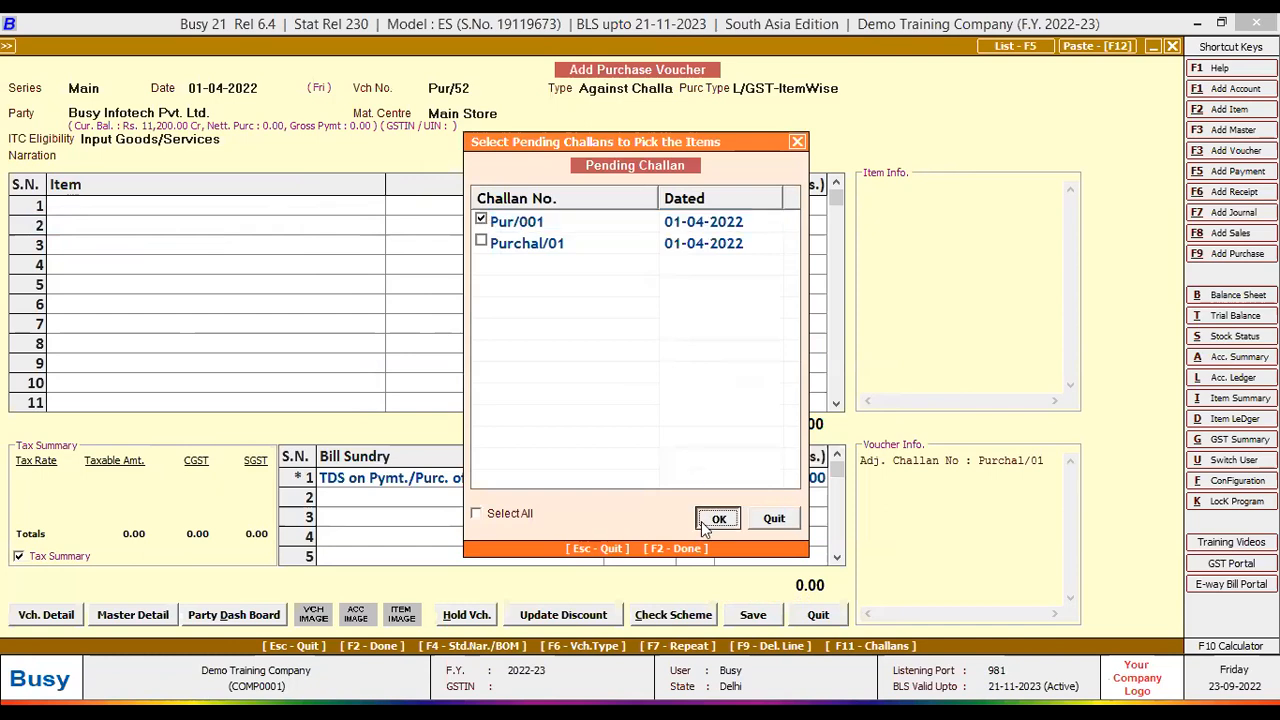
{"action": "left_click", "coordinate": [700, 410]}
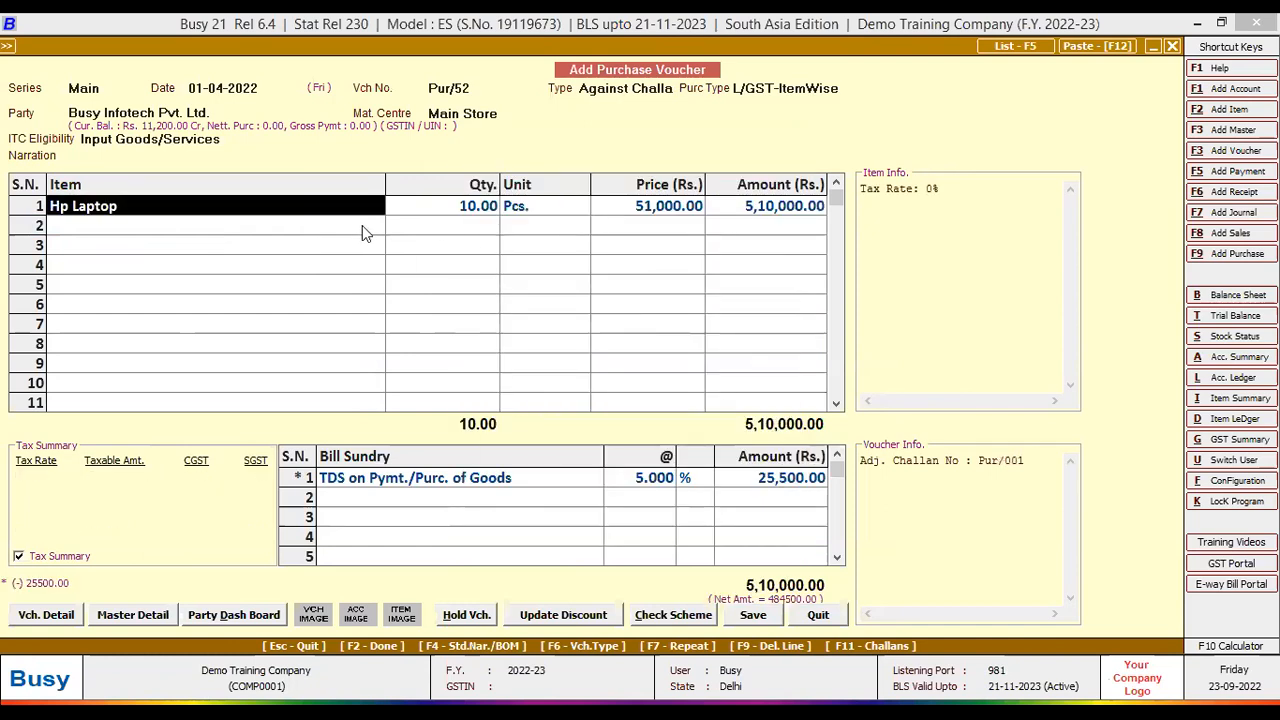
Step: Examine the quantity, price and available row operations of the Hp Laptop line
{"action": "left_click", "coordinate": [455, 206]}
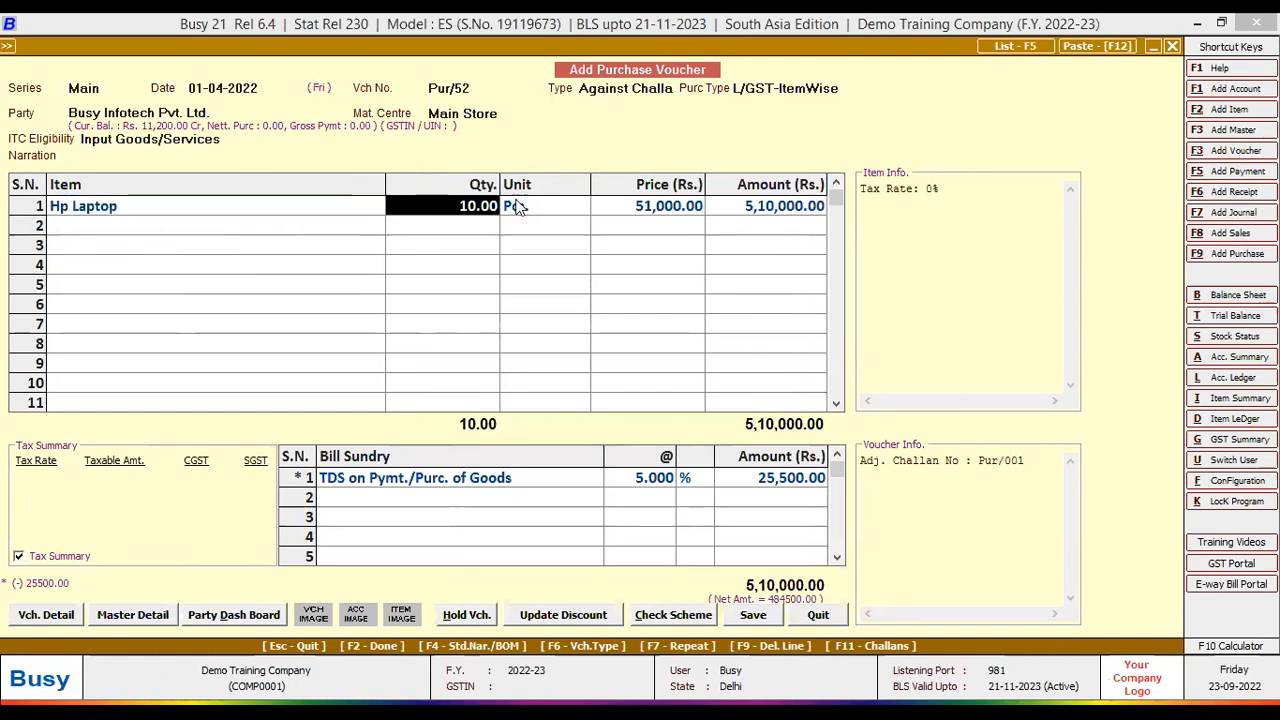
{"action": "left_click", "coordinate": [662, 208]}
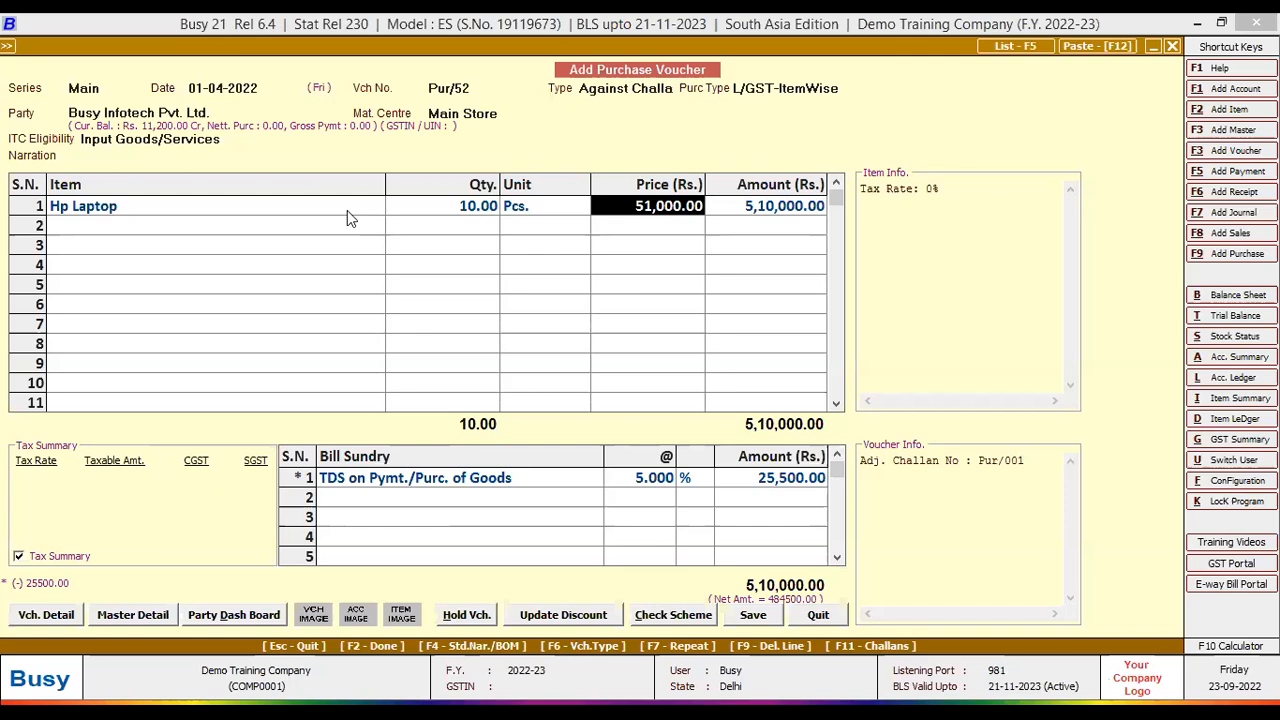
{"action": "left_click", "coordinate": [33, 207]}
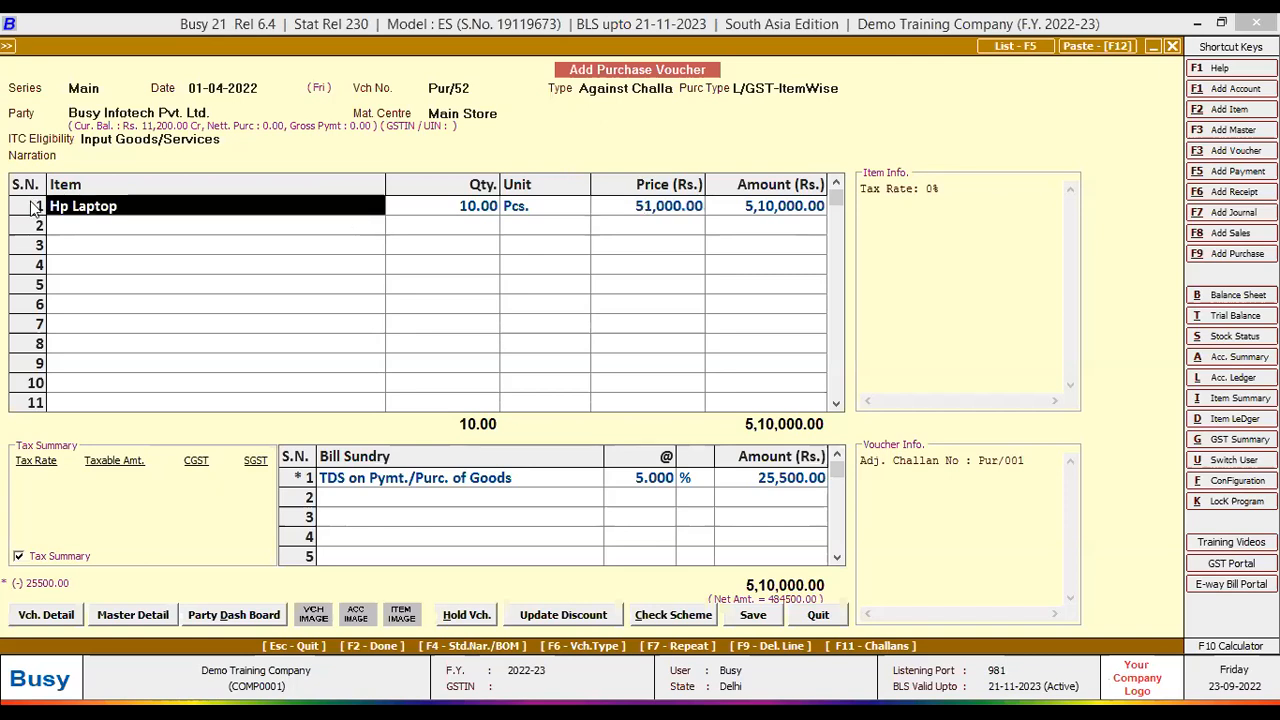
{"action": "right_click", "coordinate": [33, 207]}
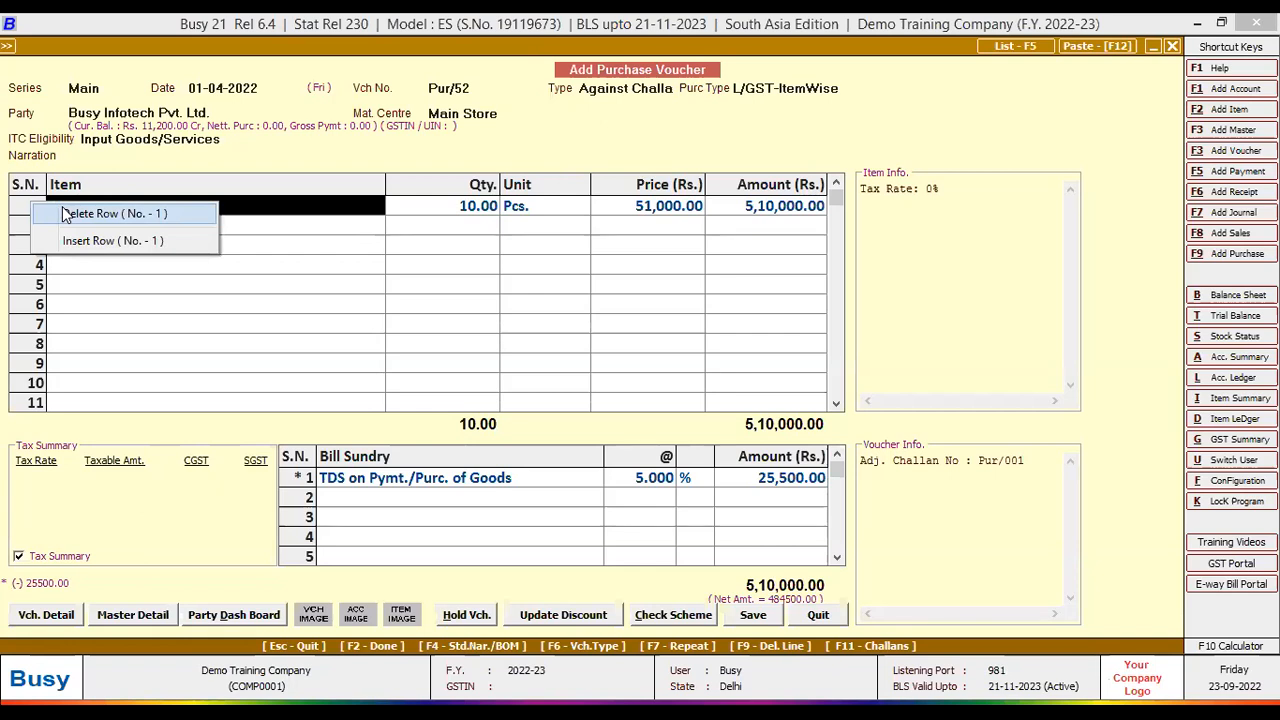
{"action": "left_click", "coordinate": [306, 211]}
{"action": "left_click", "coordinate": [468, 204]}
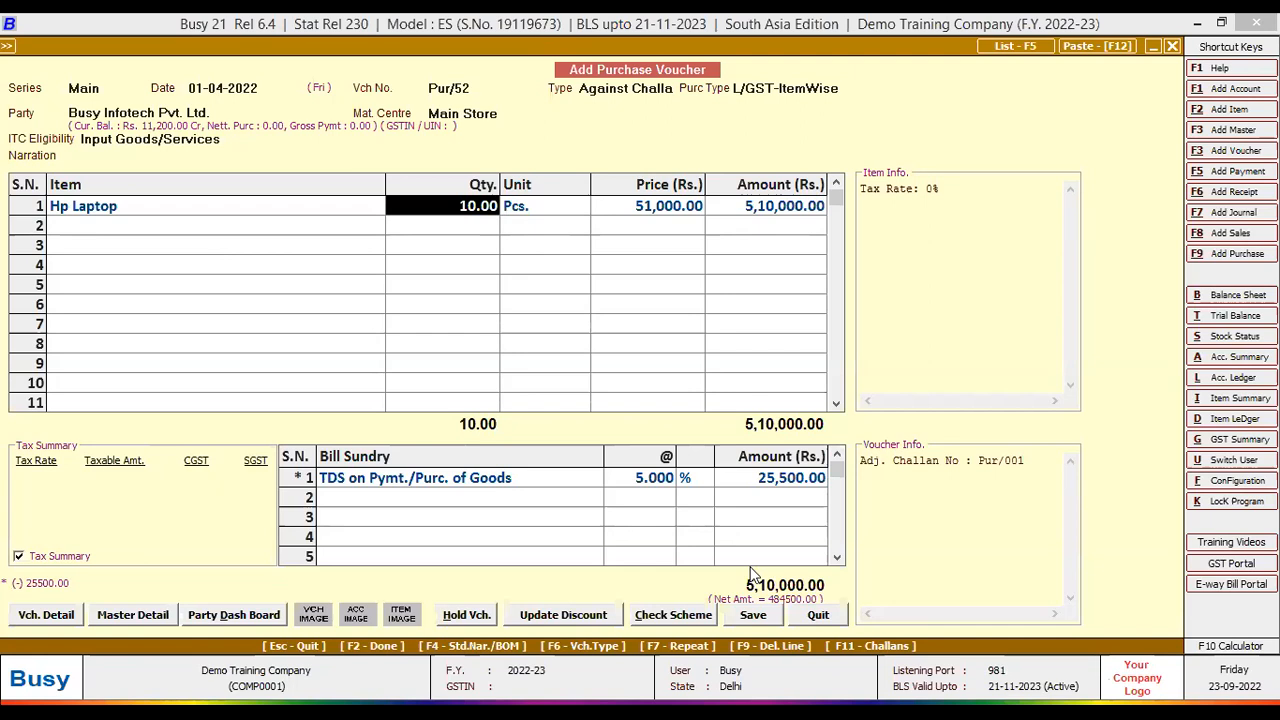
Step: Save the purchase voucher with TDS Applicable set to N, agree to continue without the party's PAN, and close the entry form
{"action": "left_click", "coordinate": [748, 616]}
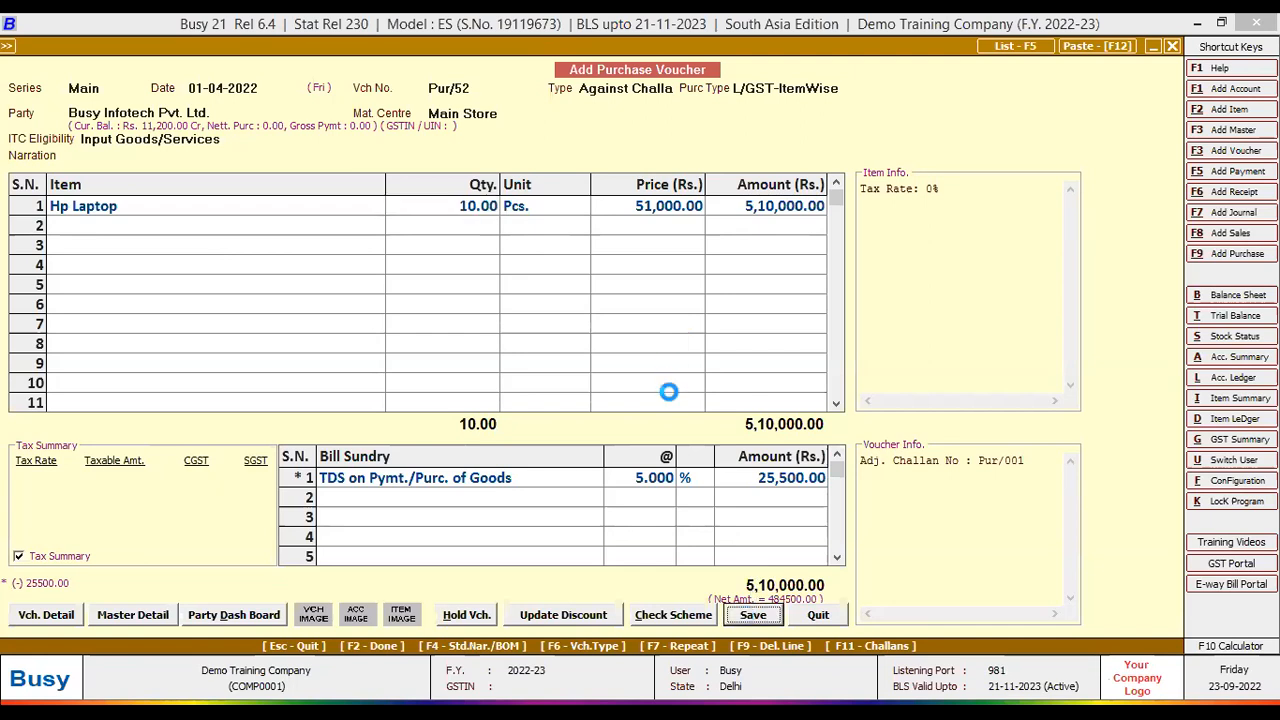
{"action": "type", "text": "N"}
{"action": "left_click", "coordinate": [618, 452]}
{"action": "left_click", "coordinate": [620, 450]}
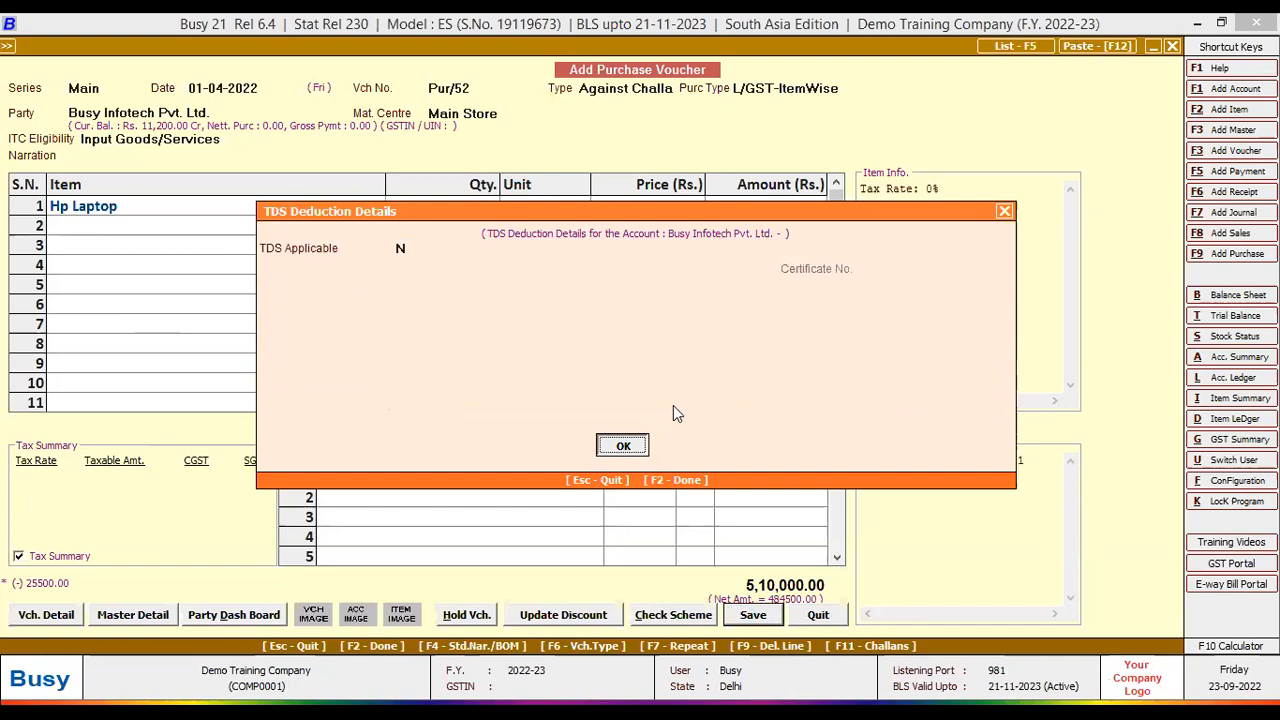
{"action": "key", "text": "Return"}
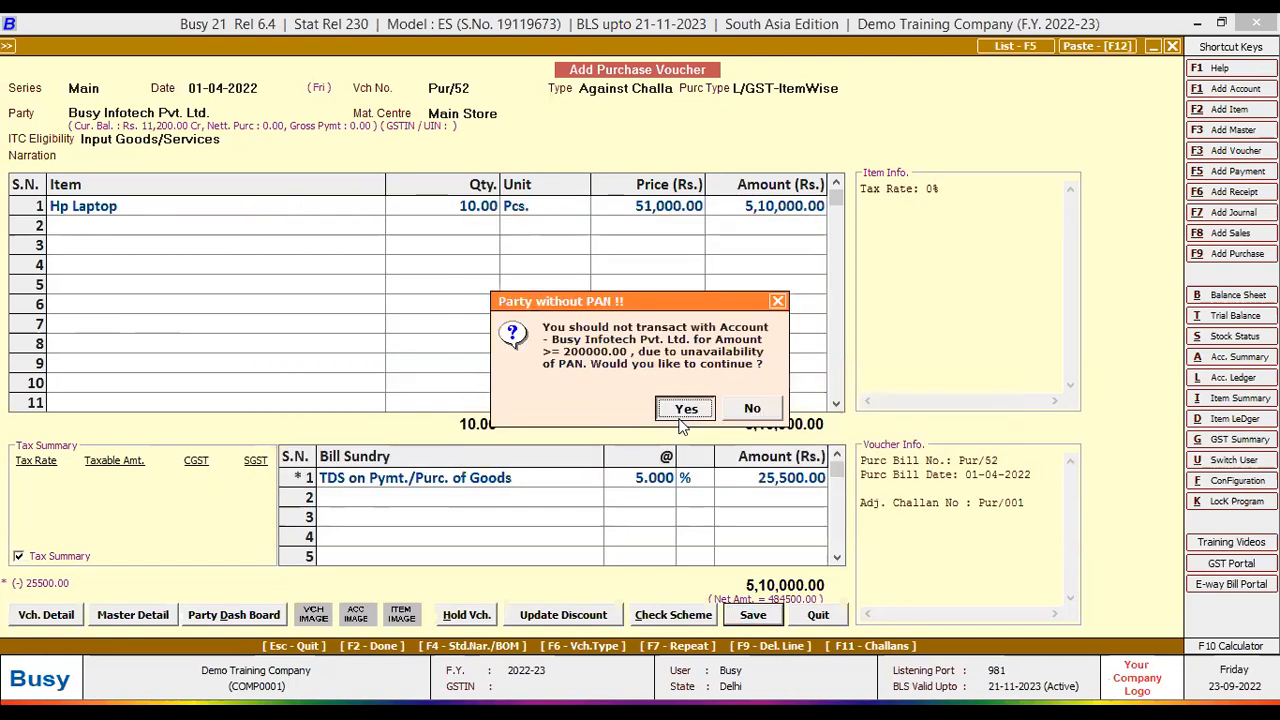
{"action": "key", "text": "Return"}
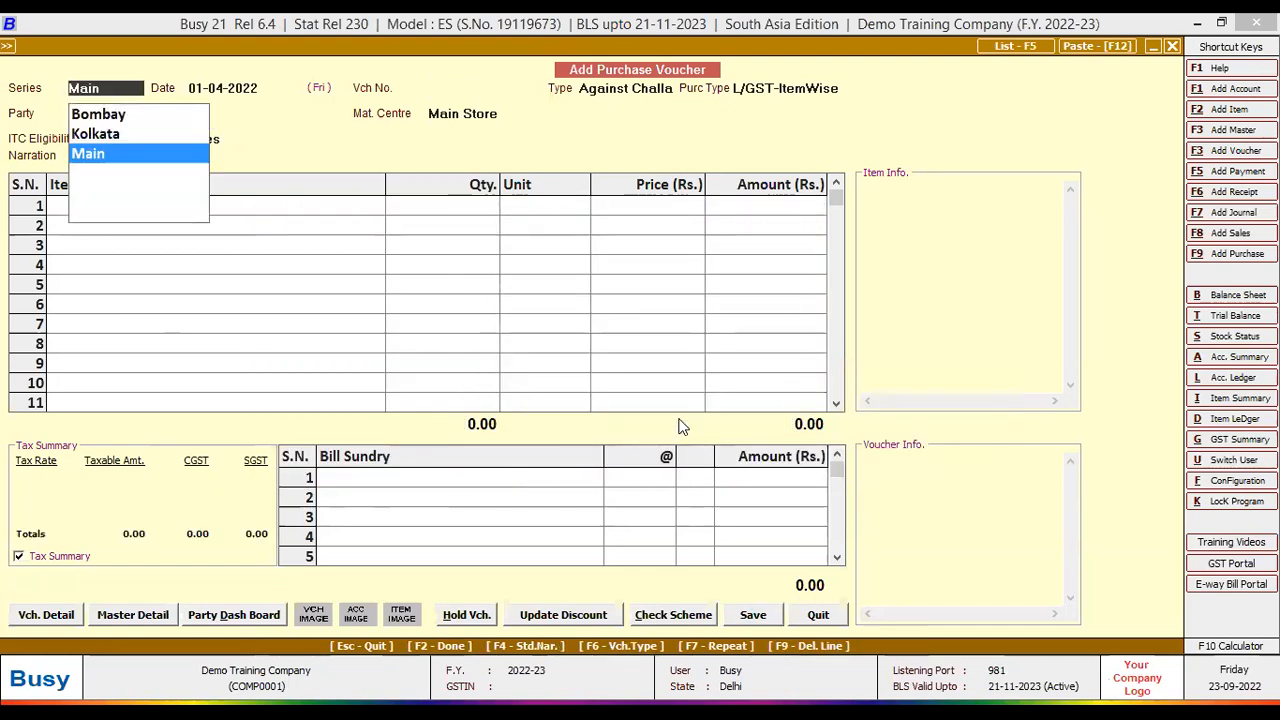
{"action": "left_click", "coordinate": [805, 617]}
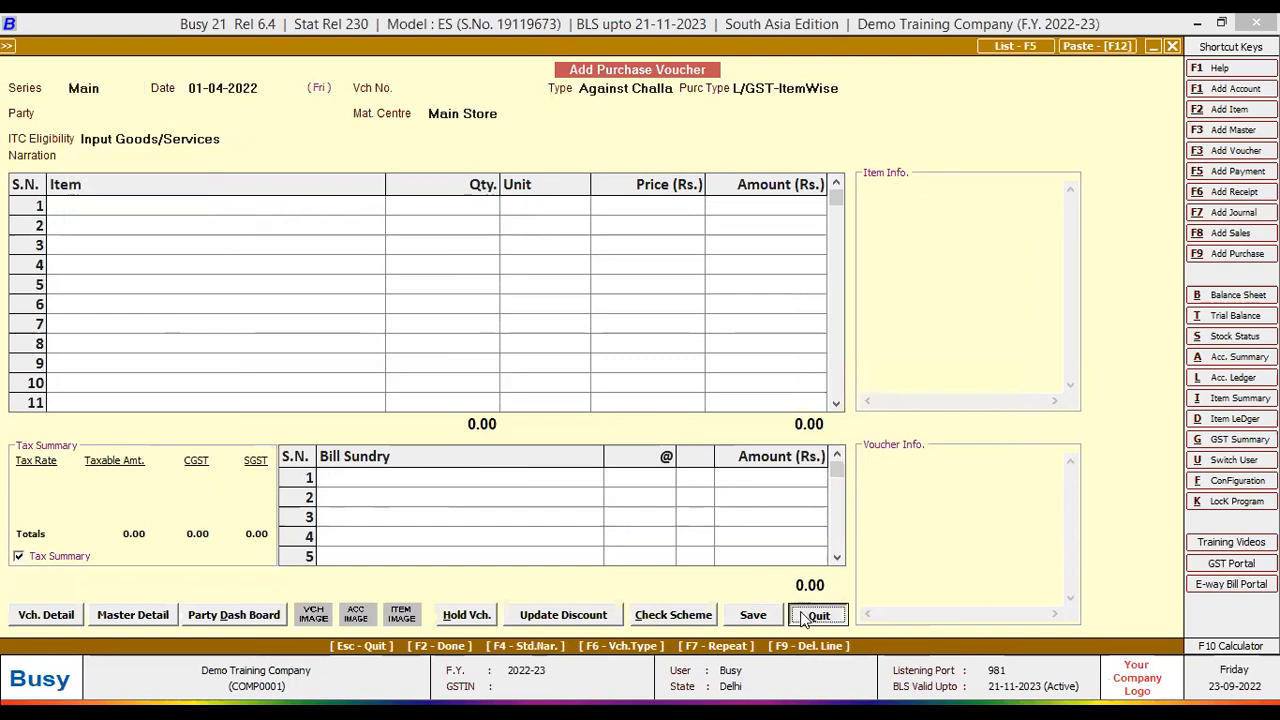
{"action": "left_click", "coordinate": [803, 617]}
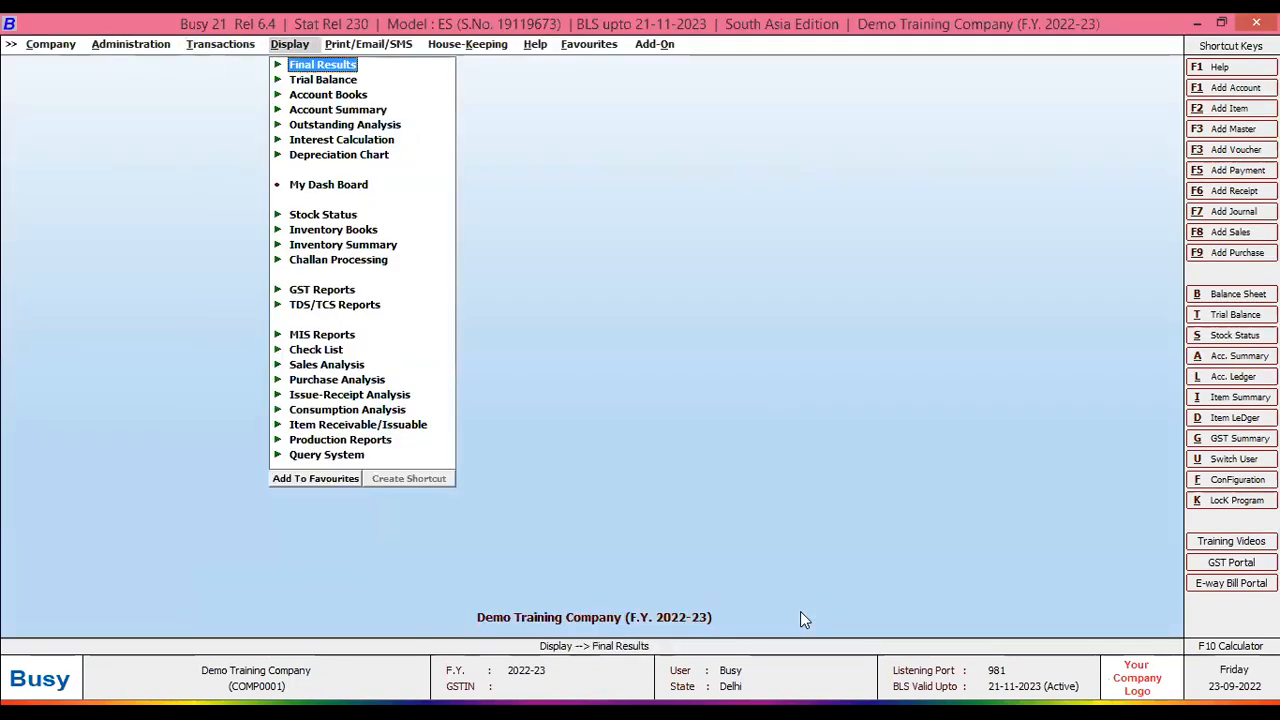
Step: Expand the Challan Processing group among the display reports
{"action": "key", "text": "Down"}
{"action": "key", "text": "Down"}
{"action": "key", "text": "Down"}
{"action": "key", "text": "Down"}
{"action": "key", "text": "Down"}
{"action": "key", "text": "Down"}
{"action": "key", "text": "Down"}
{"action": "key", "text": "Down"}
{"action": "key", "text": "Down"}
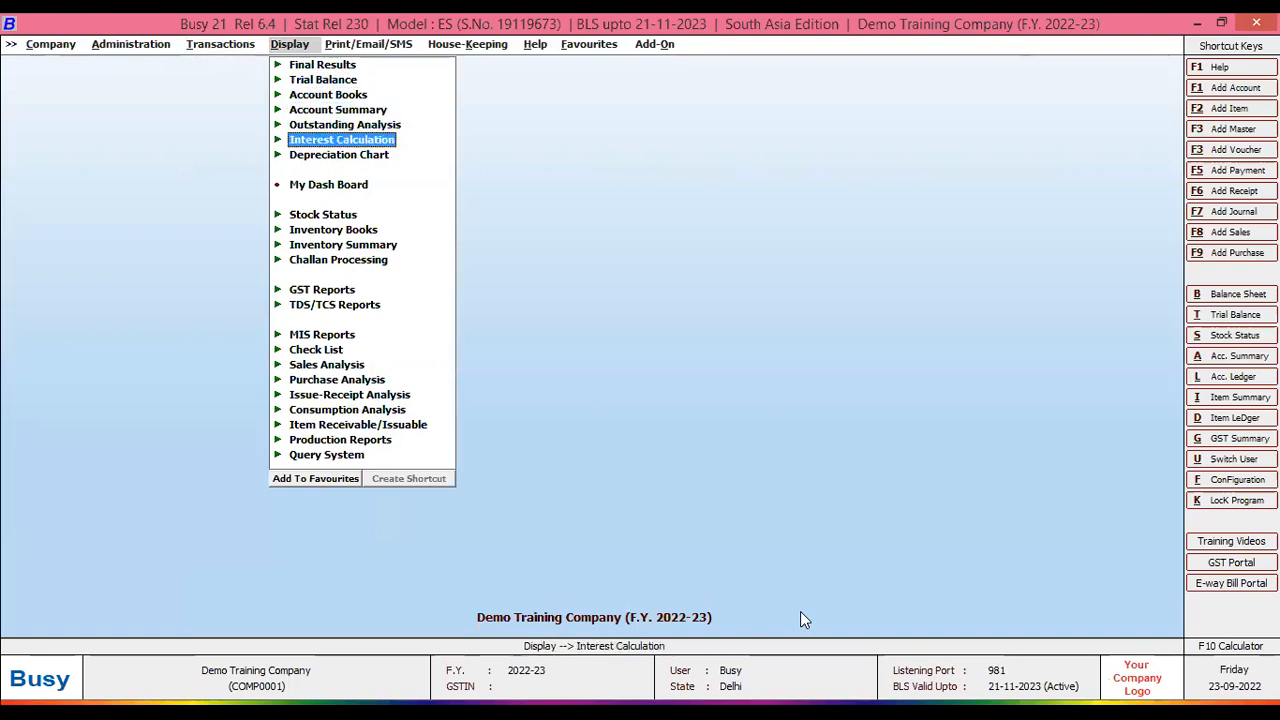
{"action": "key", "text": "Down"}
{"action": "key", "text": "Down"}
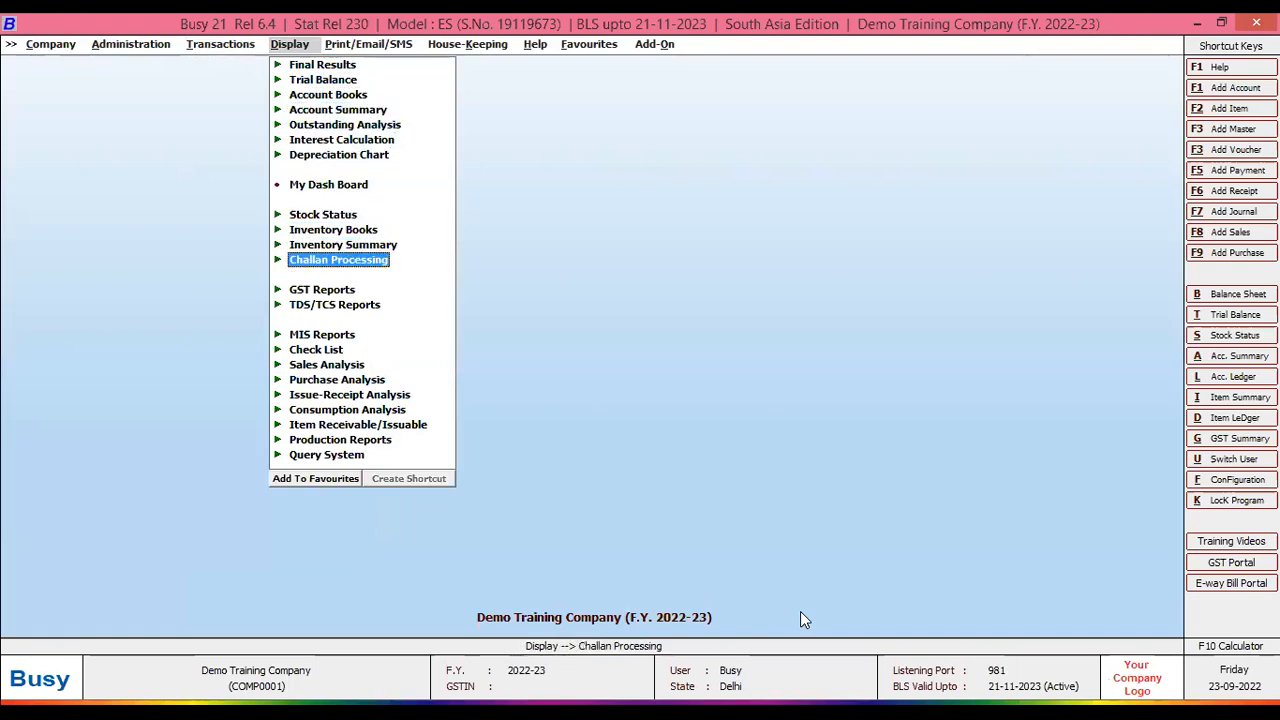
{"action": "key", "text": "Return"}
Step: Look through the challan report groups, including the item-wise and party-wise reports for pending purchase challans
{"action": "key", "text": "Down"}
{"action": "key", "text": "Up"}
{"action": "key", "text": "Down"}
{"action": "key", "text": "Up"}
{"action": "key", "text": "Down"}
{"action": "key", "text": "Up"}
{"action": "key", "text": "Down"}
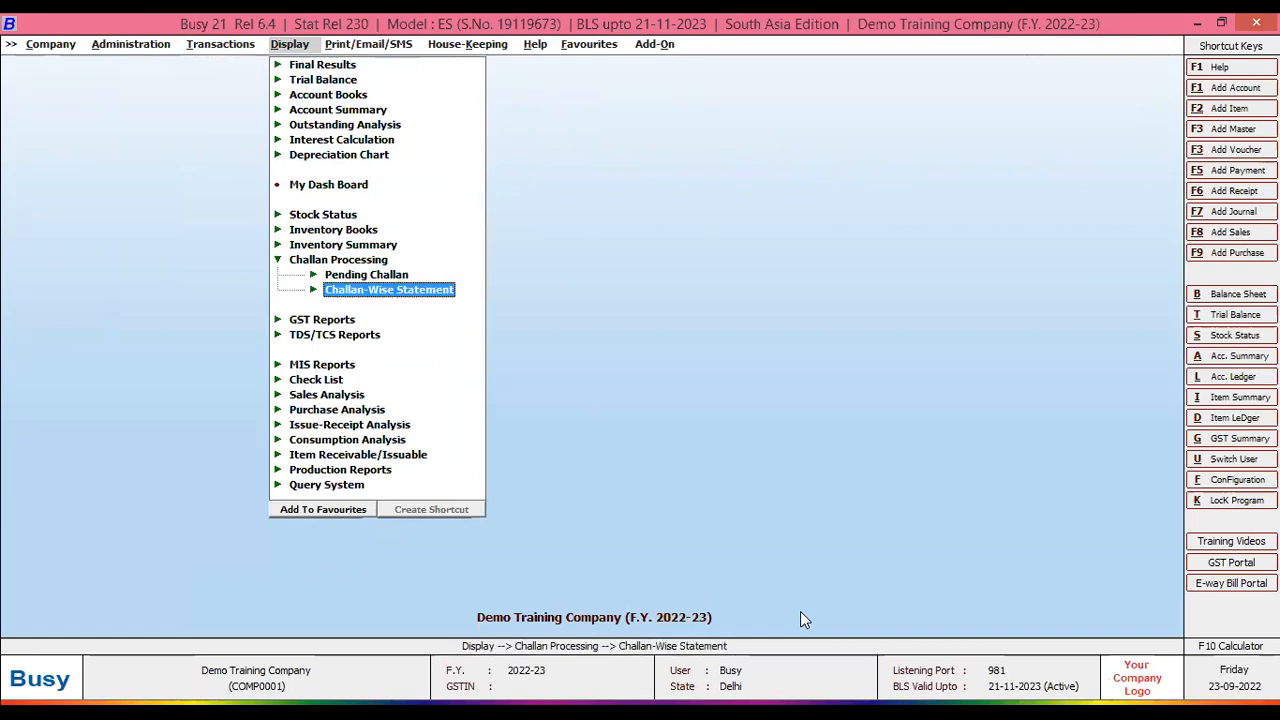
{"action": "key", "text": "Up"}
{"action": "key", "text": "Return"}
{"action": "key", "text": "Down"}
{"action": "key", "text": "Down"}
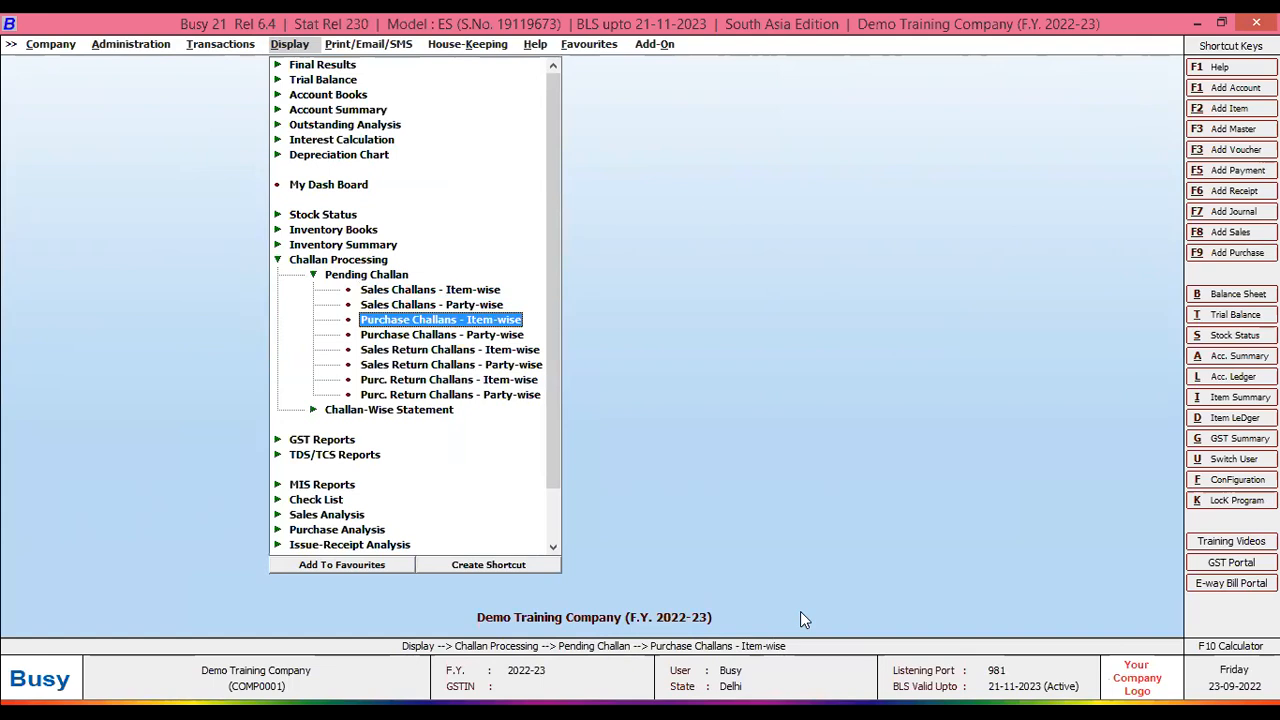
{"action": "key", "text": "Down"}
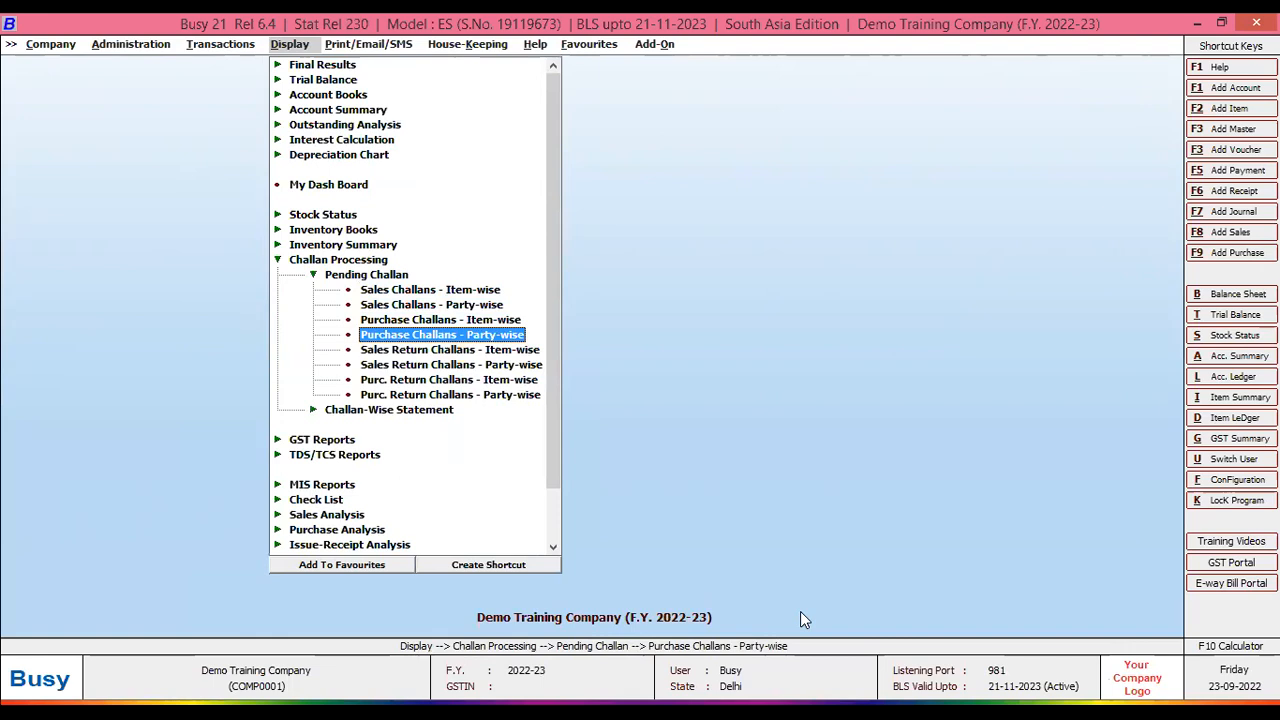
Step: Open the Challan-Wise Statement for purchase challans, shown date-wise
{"action": "key", "text": "Down"}
{"action": "key", "text": "Down"}
{"action": "key", "text": "Down"}
{"action": "key", "text": "Down"}
{"action": "key", "text": "Down"}
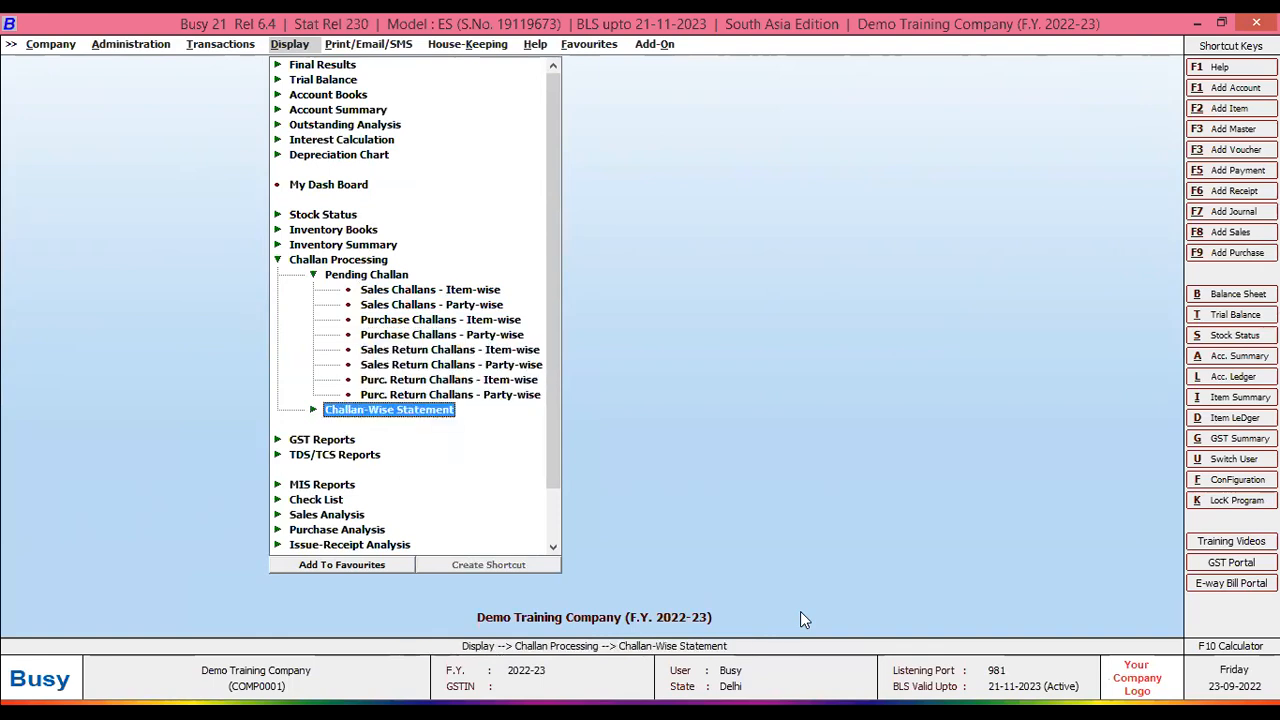
{"action": "key", "text": "Return"}
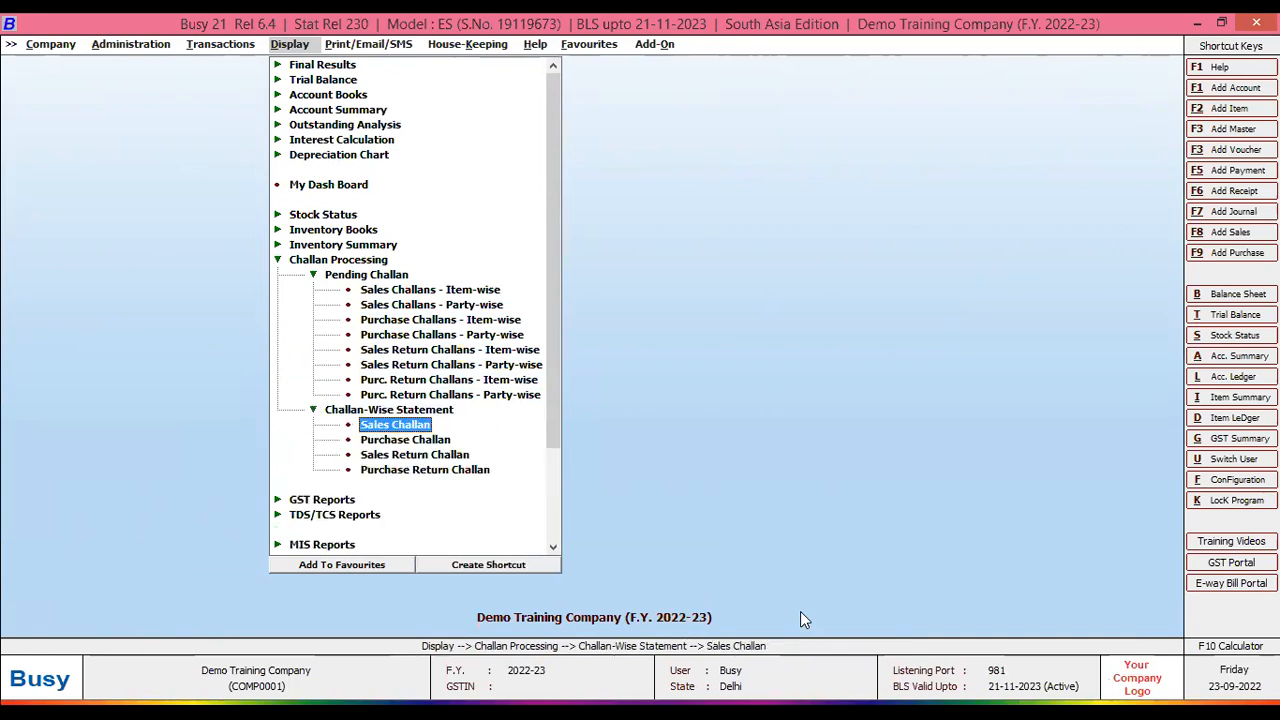
{"action": "key", "text": "Down"}
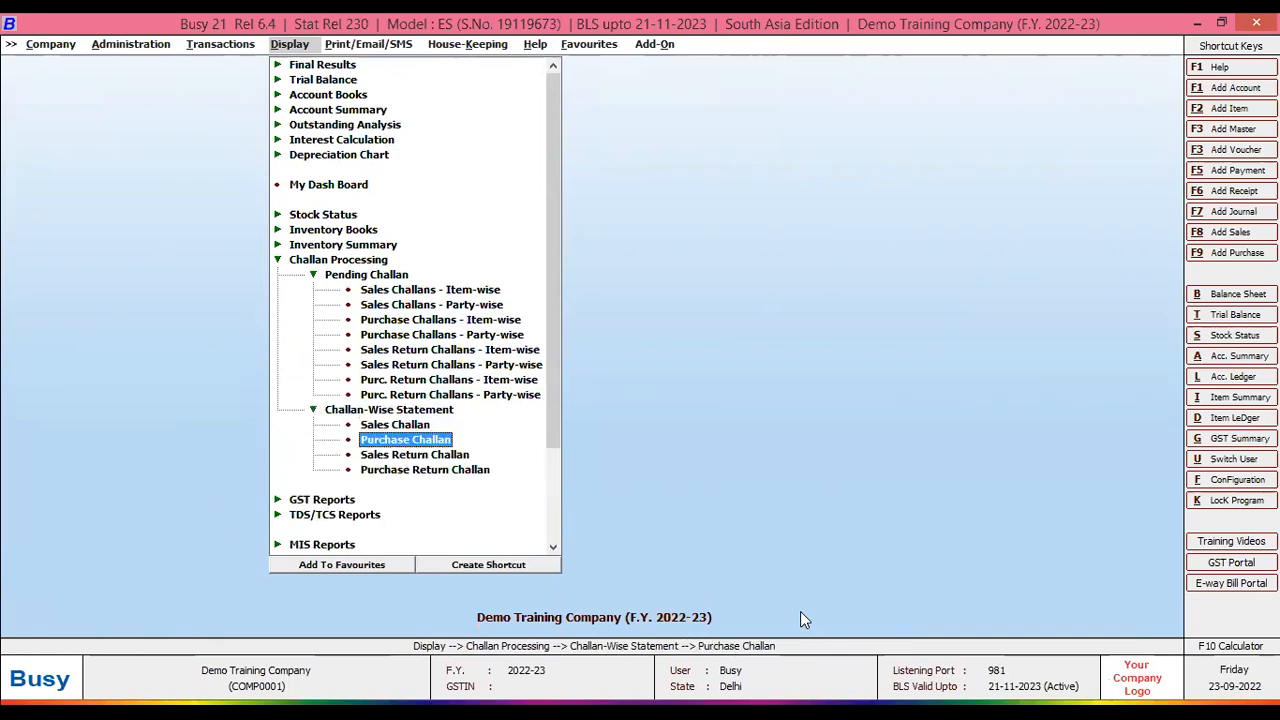
{"action": "key", "text": "Return"}
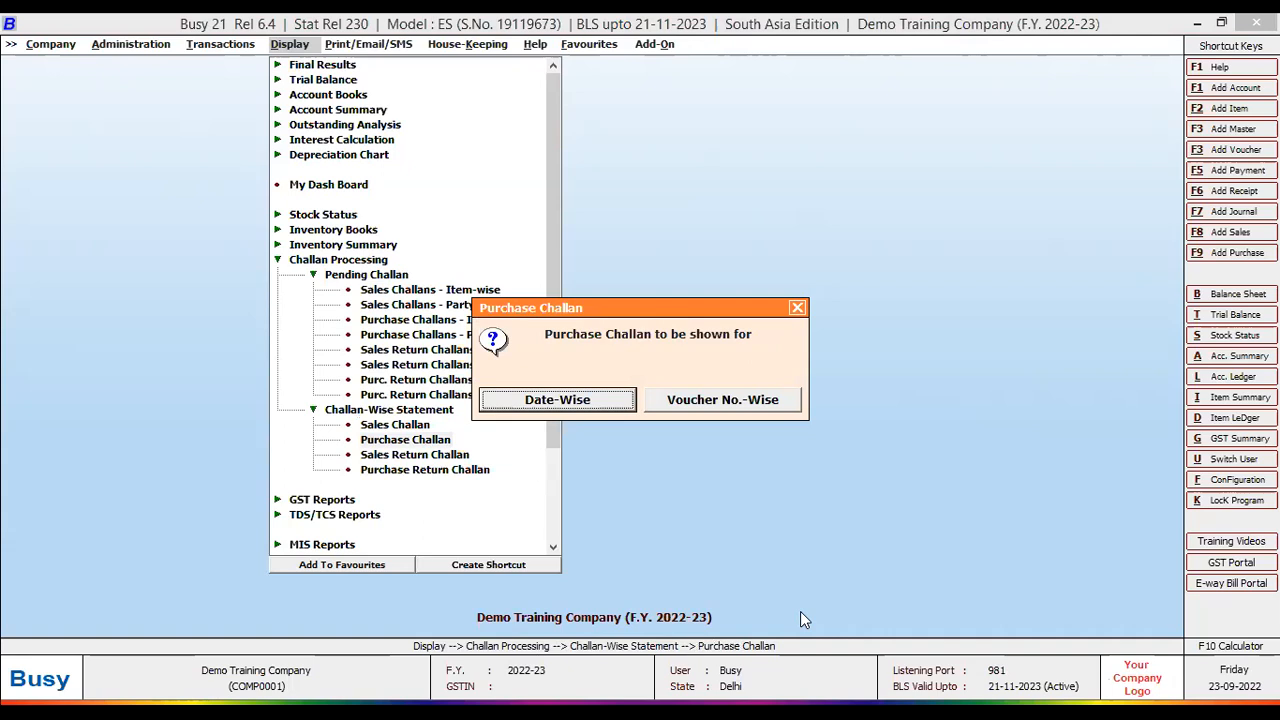
{"action": "key", "text": "Return"}
Step: Generate the purchase challan statement for all accounts and items from 01-04-2022 to 25-09-2022 with adjustment details, and widen its Party column
{"action": "key", "text": "Down"}
{"action": "key", "text": "Down"}
{"action": "key", "text": "Return"}
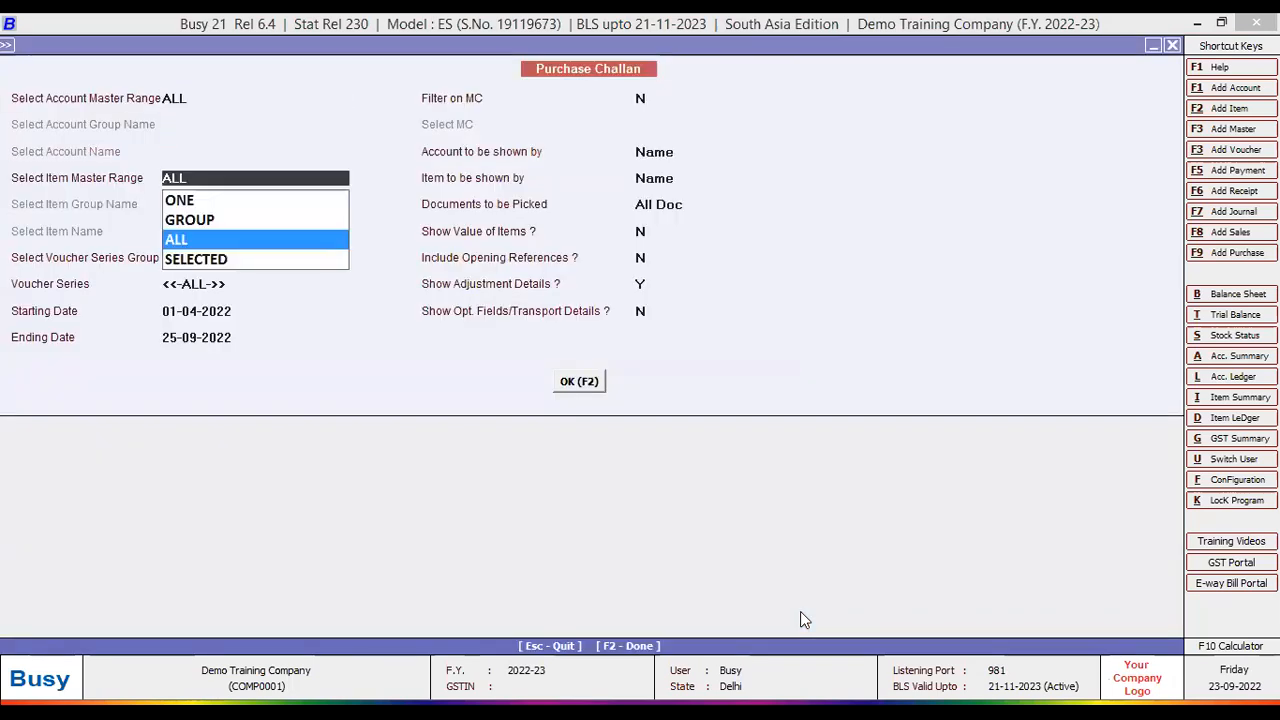
{"action": "key", "text": "Return"}
{"action": "key", "text": "Return"}
{"action": "key", "text": "Return"}
{"action": "key", "text": "Return"}
{"action": "key", "text": "Return"}
{"action": "key", "text": "Return"}
{"action": "key", "text": "Return"}
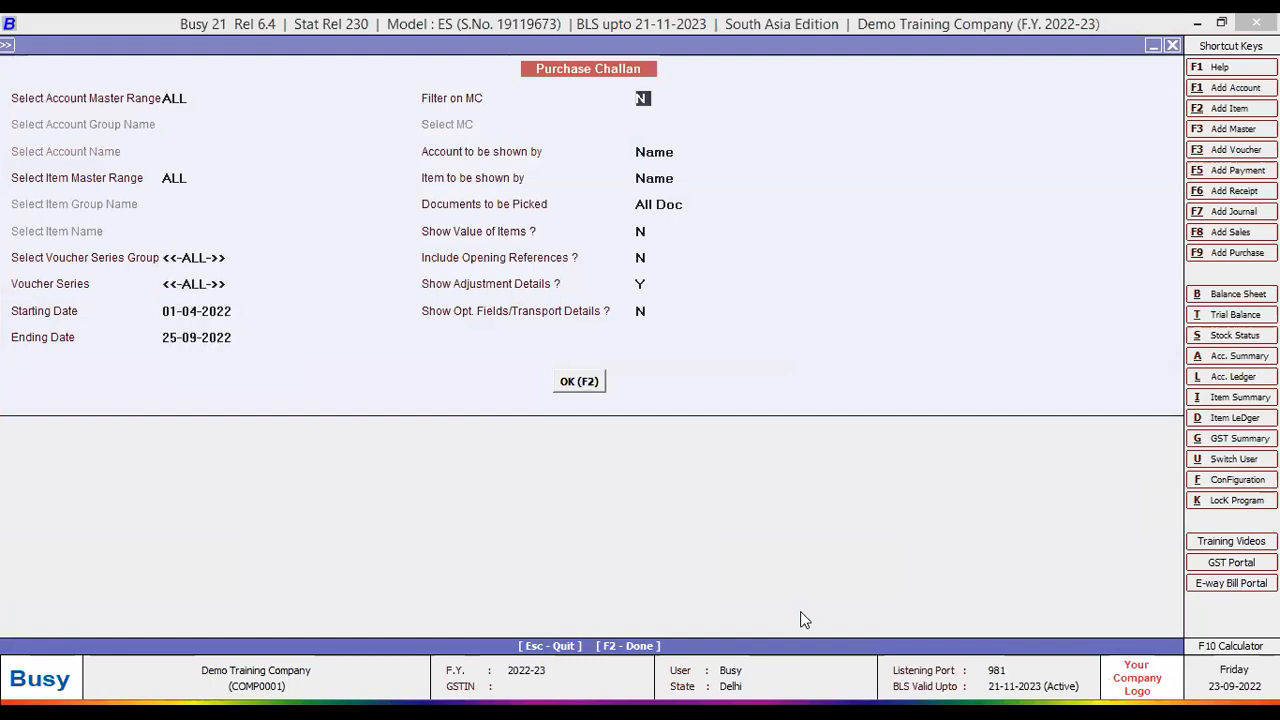
{"action": "key", "text": "Return"}
{"action": "key", "text": "Return"}
{"action": "key", "text": "Return"}
{"action": "key", "text": "Return"}
{"action": "key", "text": "Return"}
{"action": "key", "text": "Return"}
{"action": "key", "text": "Return"}
{"action": "key", "text": "F2"}
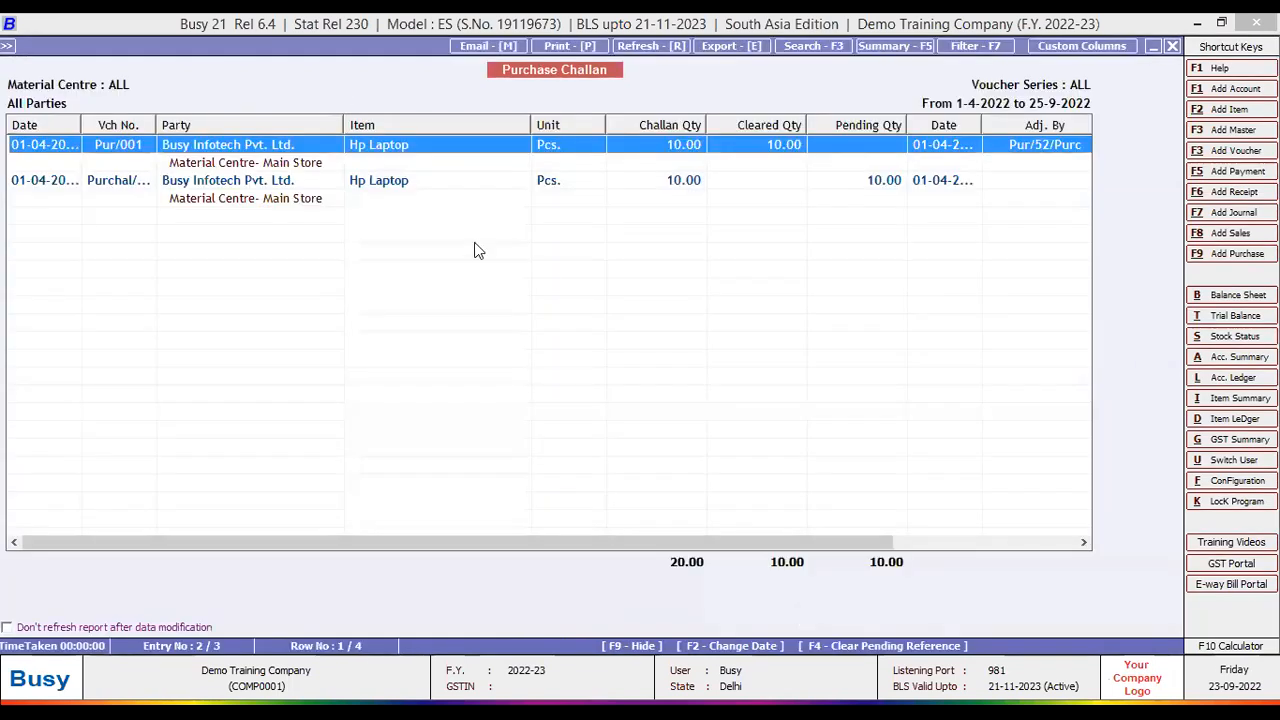
{"action": "left_click_drag", "start_coordinate": [338, 124], "coordinate": [357, 124]}
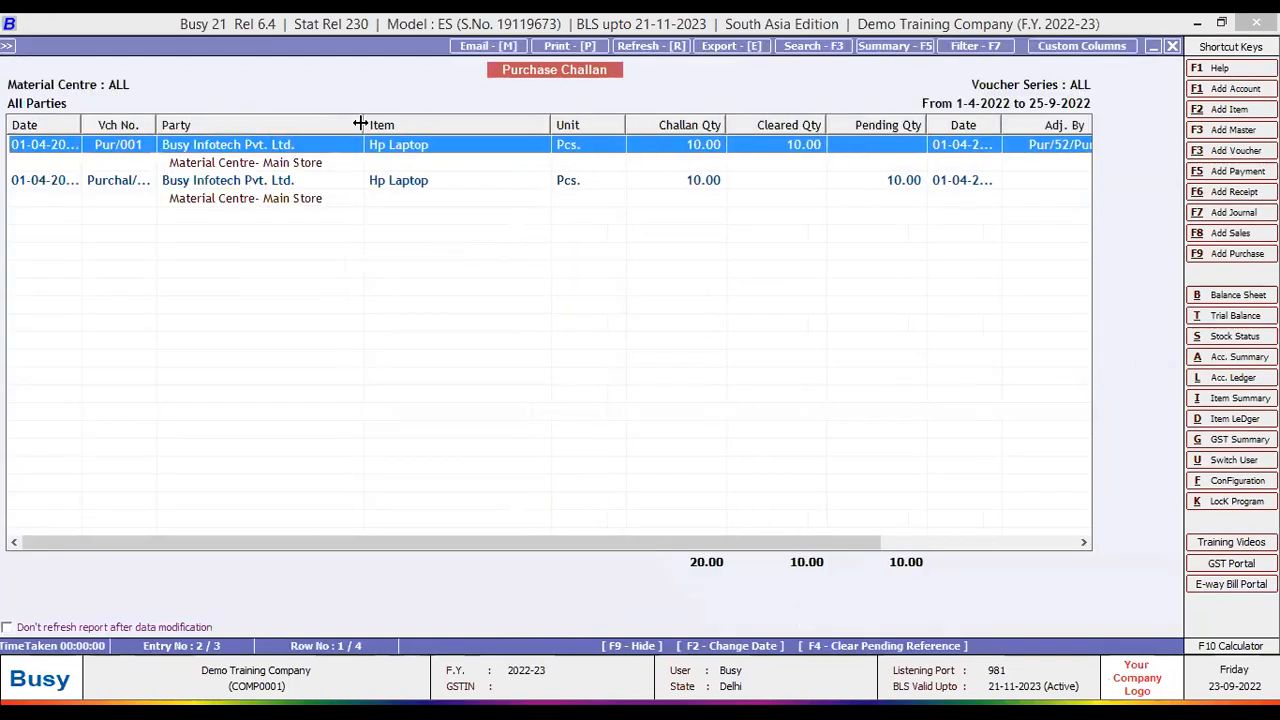
Step: Widen the Vch No. column slightly and examine the adjustment details in the purchase challan statement
{"action": "left_click_drag", "start_coordinate": [157, 124], "coordinate": [162, 124]}
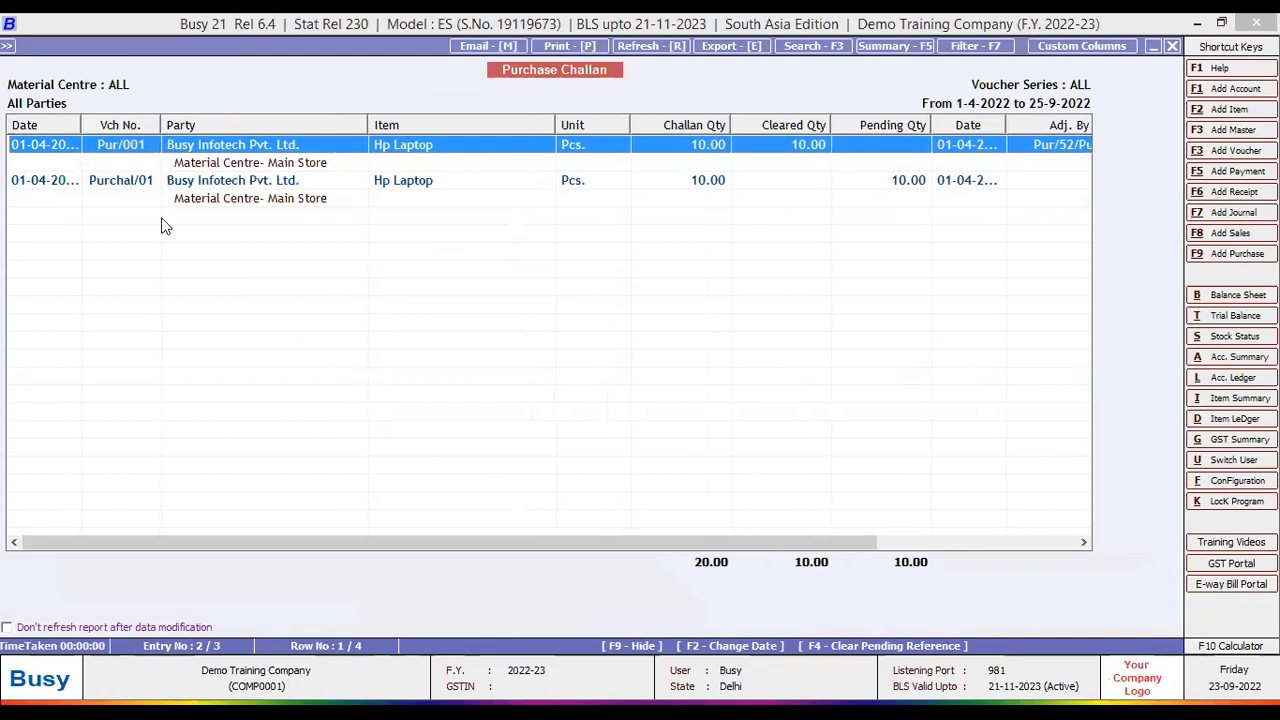
{"action": "left_click_drag", "start_coordinate": [255, 548], "coordinate": [401, 549]}
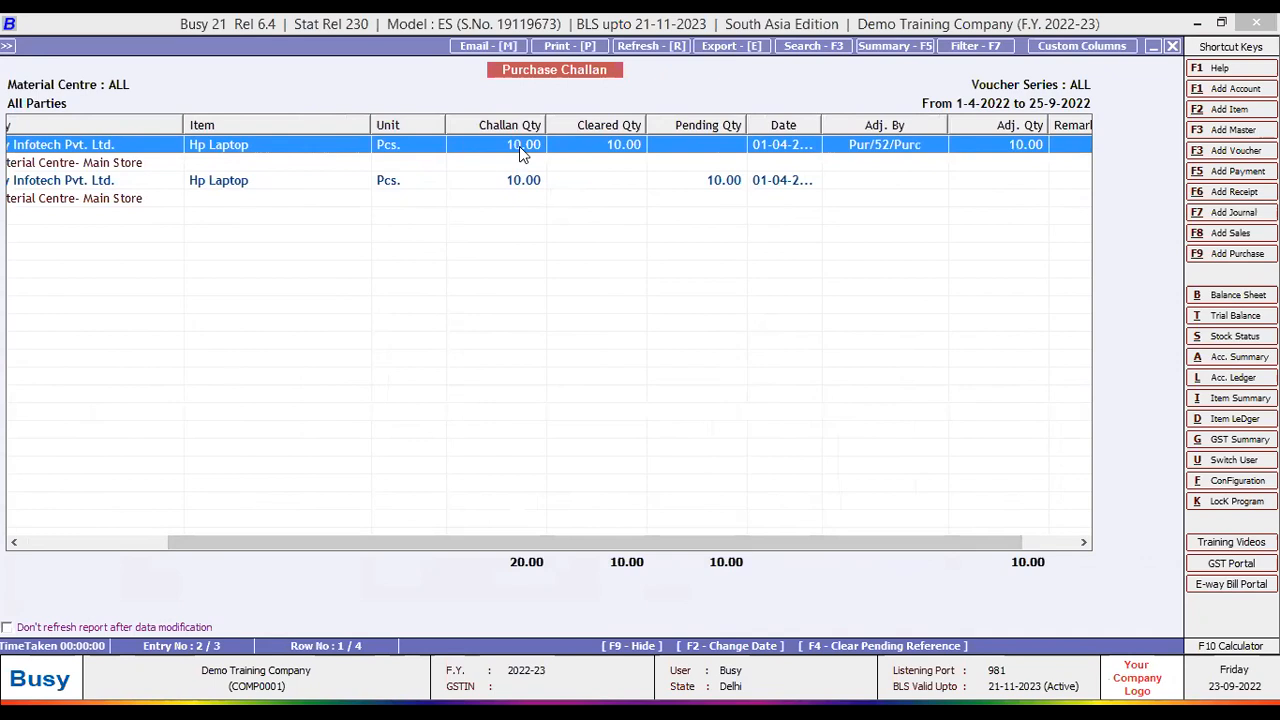
{"action": "left_click_drag", "start_coordinate": [298, 547], "coordinate": [152, 547]}
Step: Open the pending Hp Laptop purchase challan from the statement and delete its voucher
{"action": "left_click", "coordinate": [141, 182]}
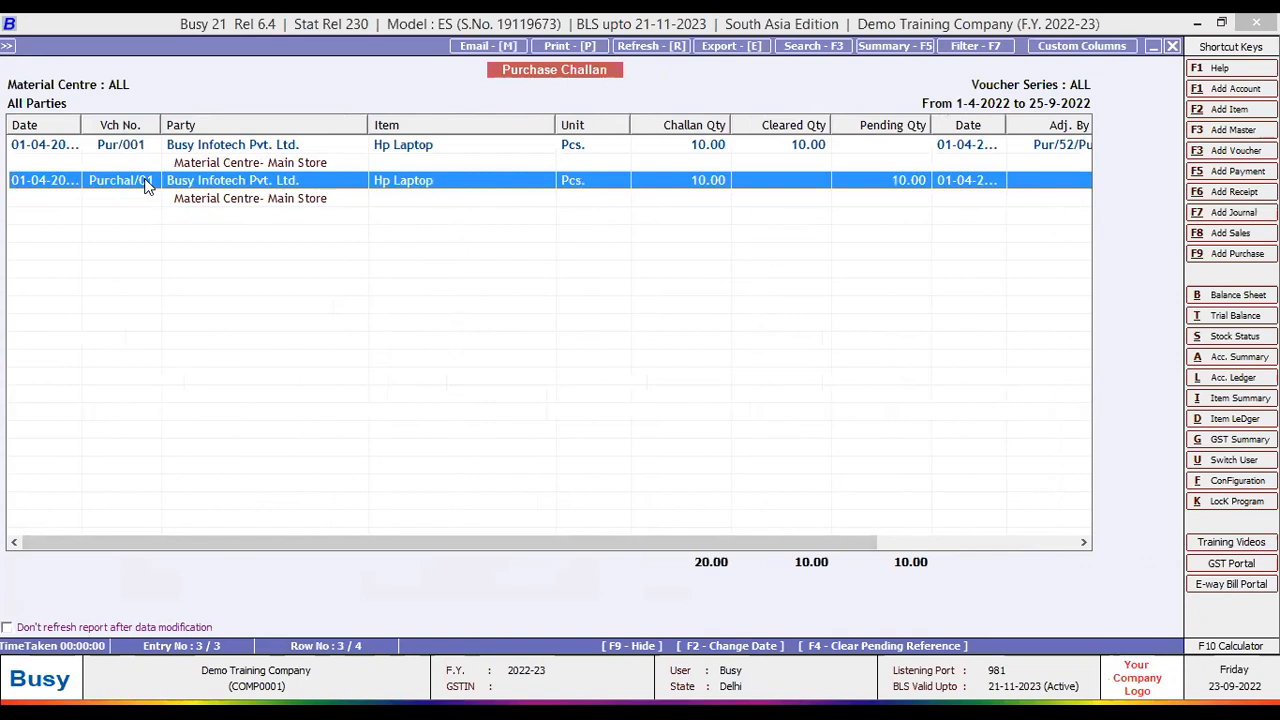
{"action": "double_click", "coordinate": [148, 186]}
{"action": "left_click", "coordinate": [639, 471]}
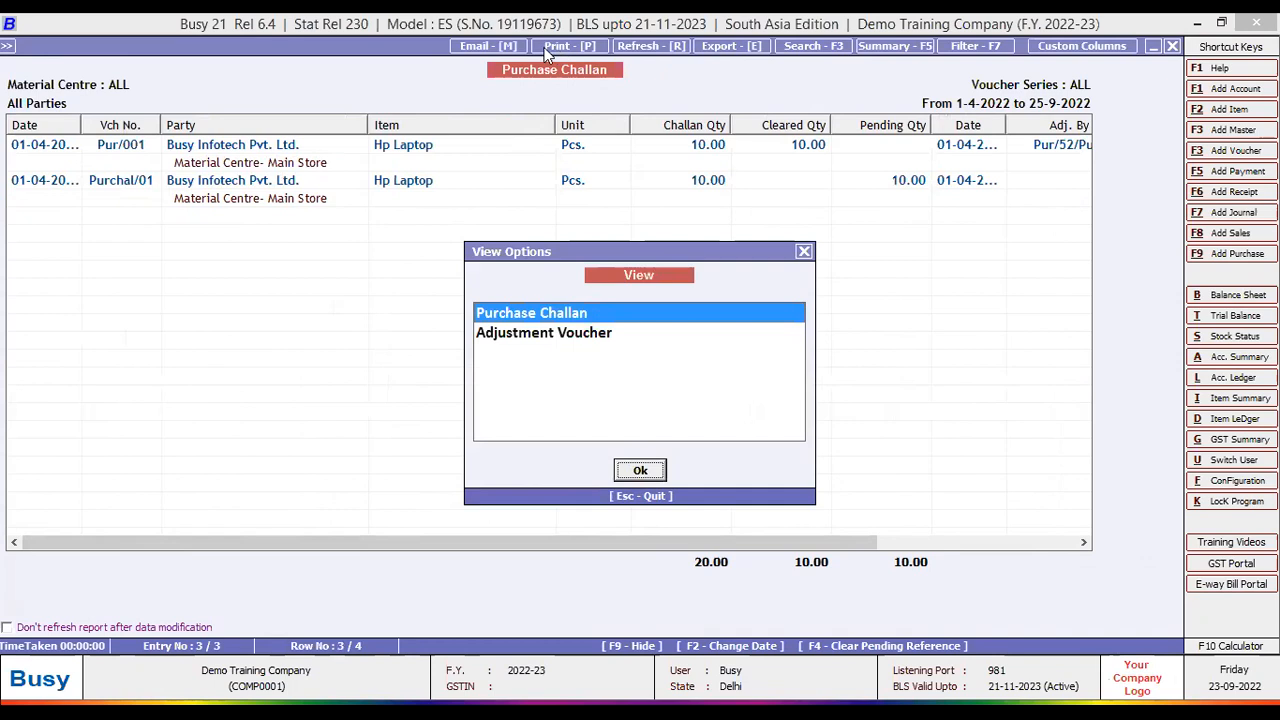
{"action": "key", "text": "F8"}
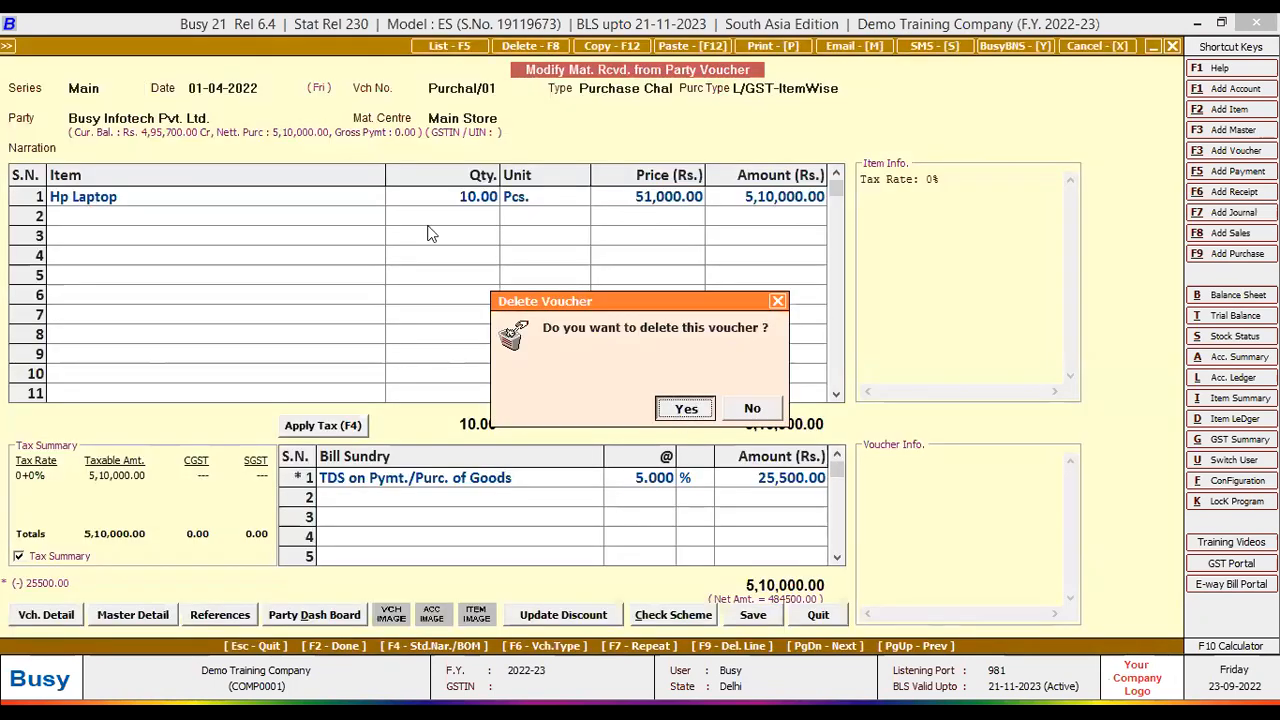
{"action": "key", "text": "Return"}
{"action": "left_click", "coordinate": [804, 251]}
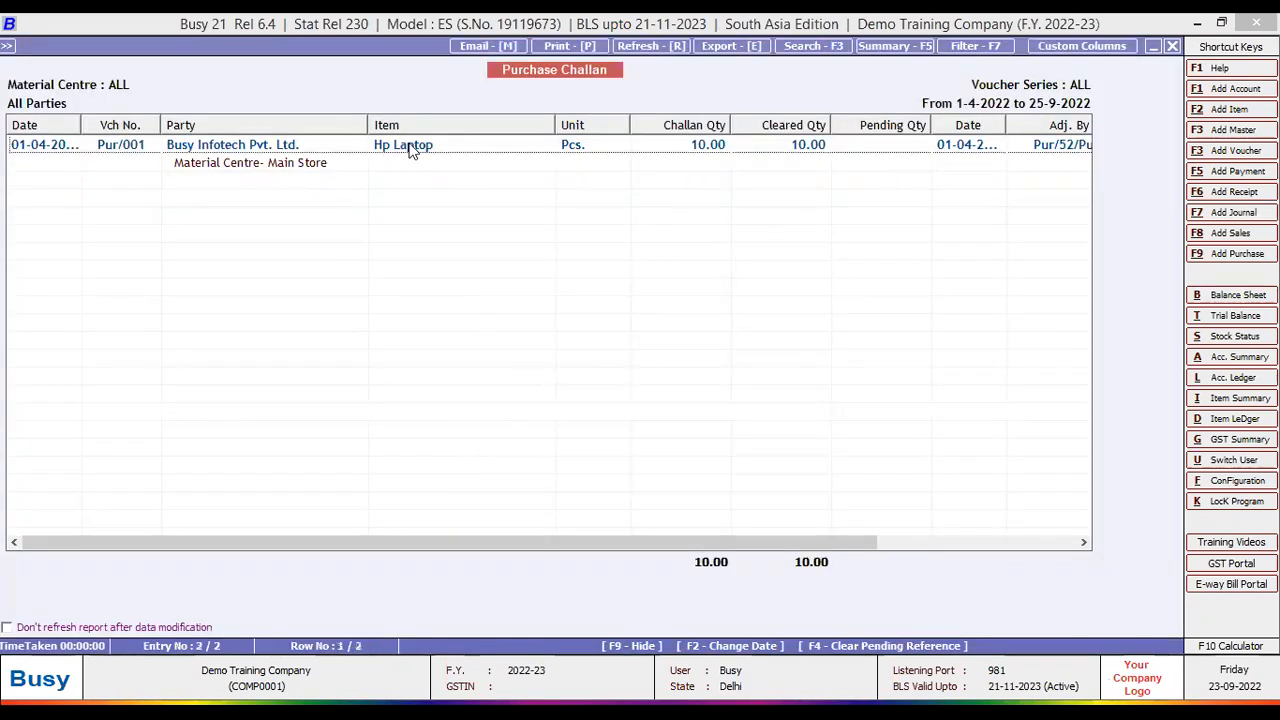
Step: Narrow the Party column, check which voucher adjusted the remaining Hp Laptop challan, and close the report
{"action": "left_click", "coordinate": [410, 142]}
{"action": "left_click_drag", "start_coordinate": [366, 124], "coordinate": [343, 124]}
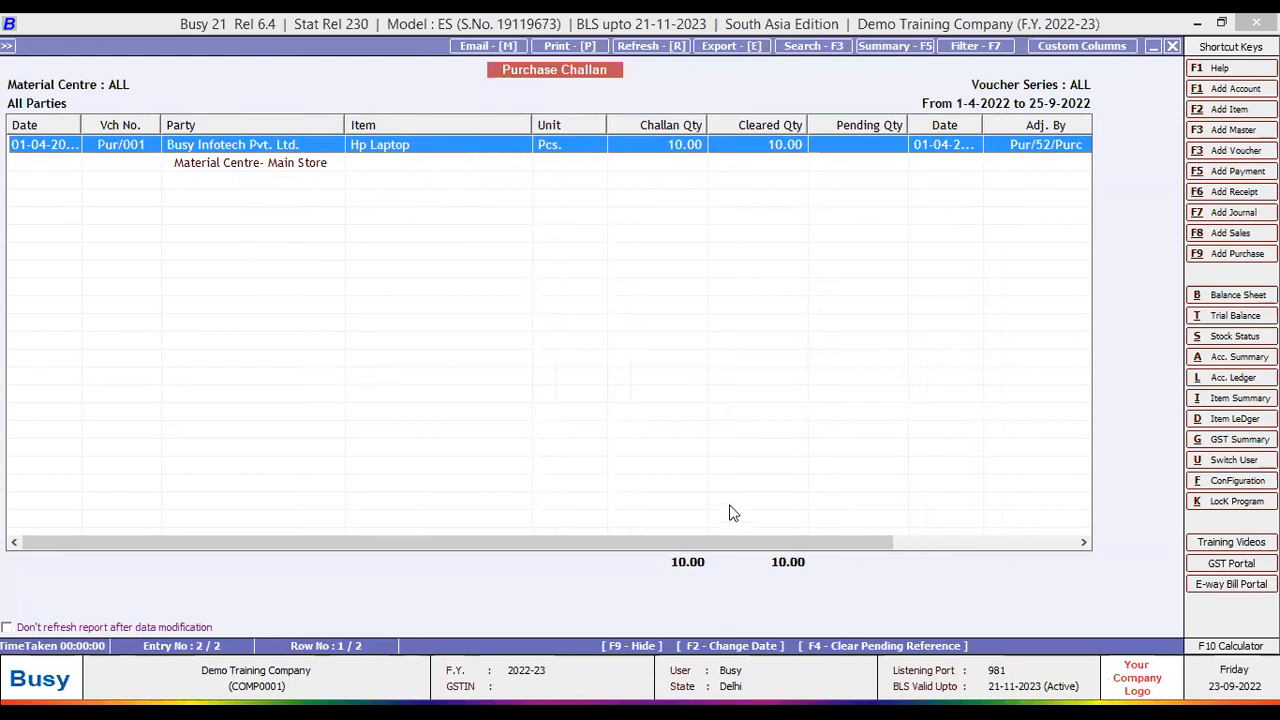
{"action": "left_click_drag", "start_coordinate": [727, 548], "coordinate": [908, 545]}
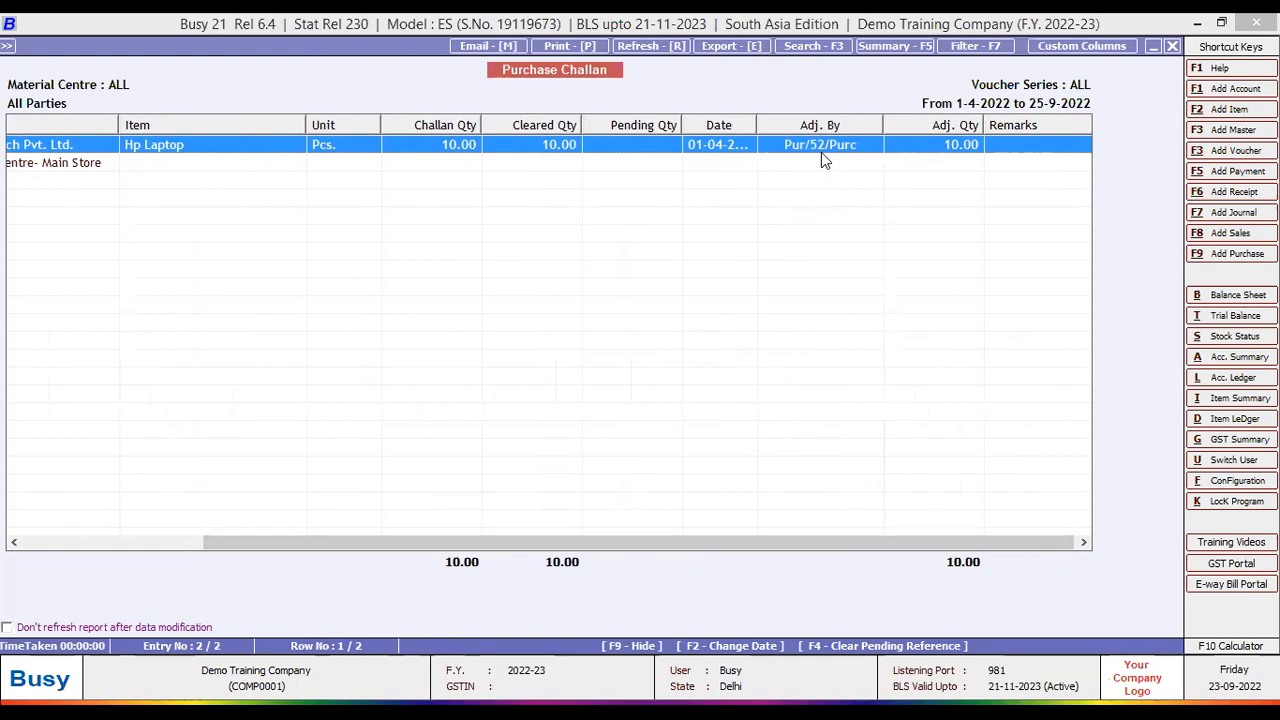
{"action": "key", "text": "Escape"}
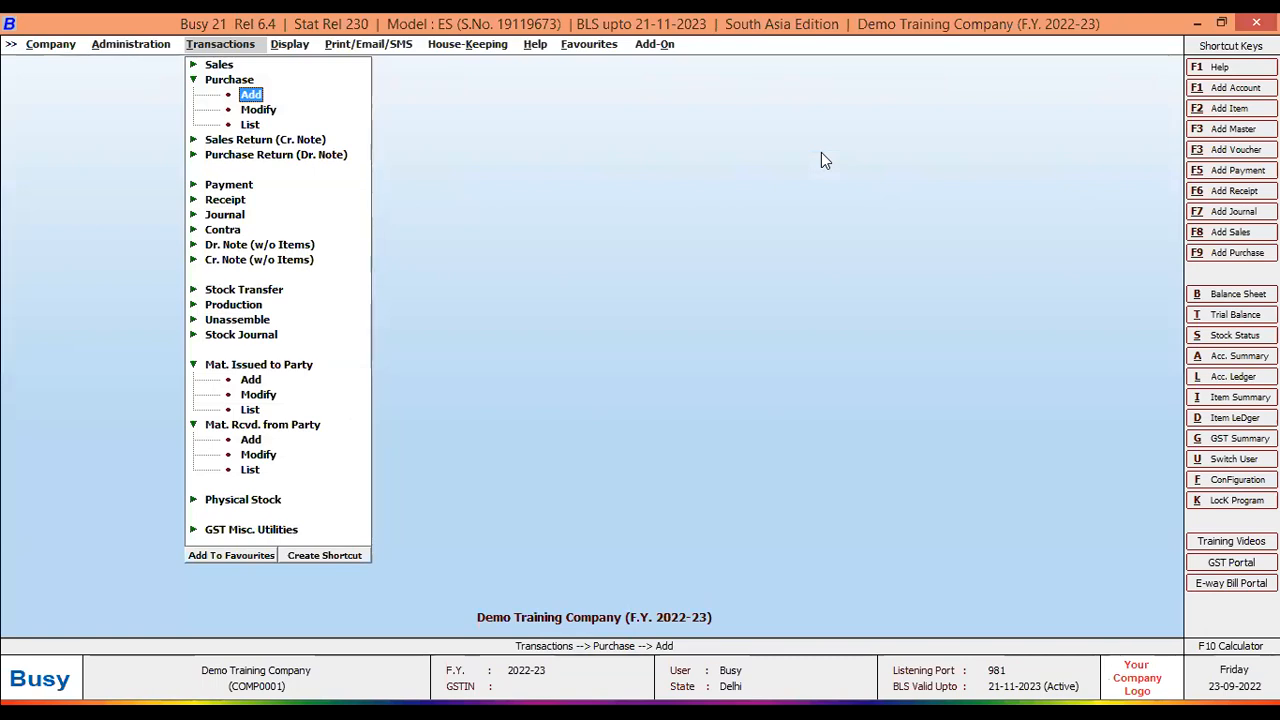
Step: Start a new Material Issued to Party voucher
{"action": "key", "text": "Down"}
{"action": "key", "text": "Down"}
{"action": "key", "text": "Down"}
{"action": "key", "text": "Down"}
{"action": "key", "text": "Down"}
{"action": "key", "text": "Down"}
{"action": "key", "text": "Down"}
{"action": "key", "text": "Down"}
{"action": "key", "text": "Down"}
{"action": "key", "text": "Down"}
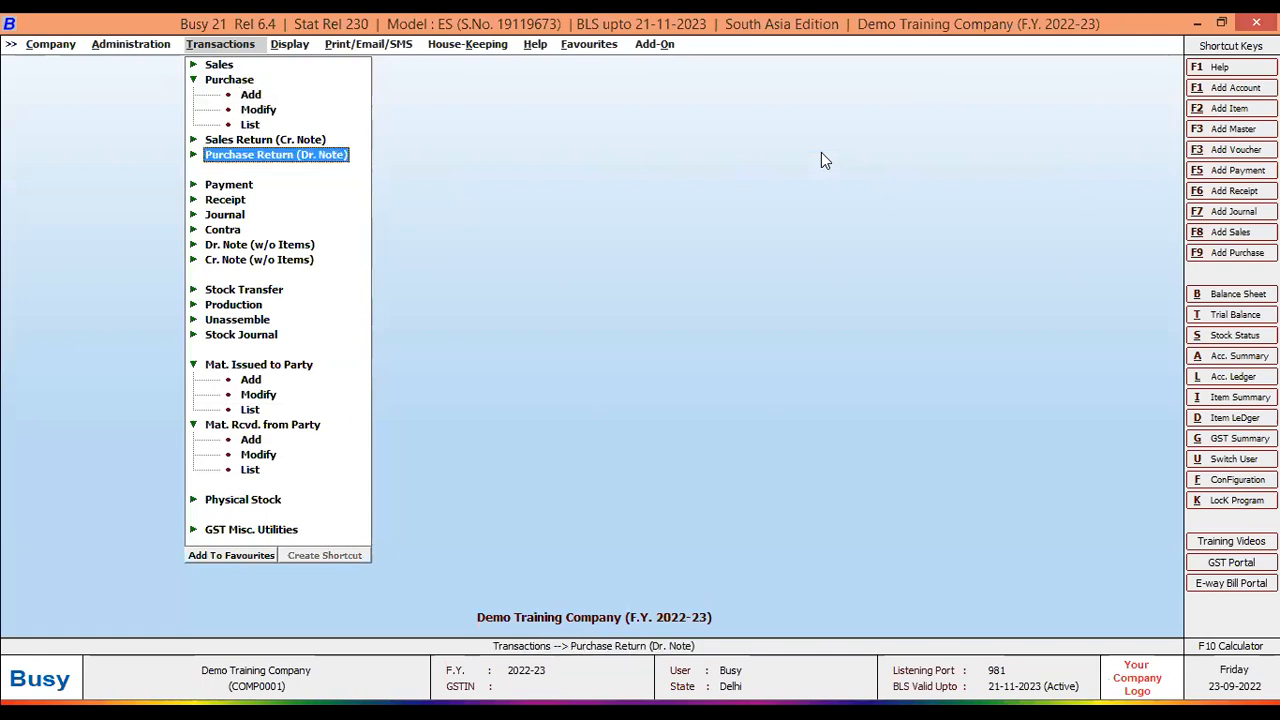
{"action": "key", "text": "Down"}
{"action": "key", "text": "Down"}
{"action": "key", "text": "Down"}
{"action": "key", "text": "Down"}
{"action": "key", "text": "Down"}
{"action": "key", "text": "Down"}
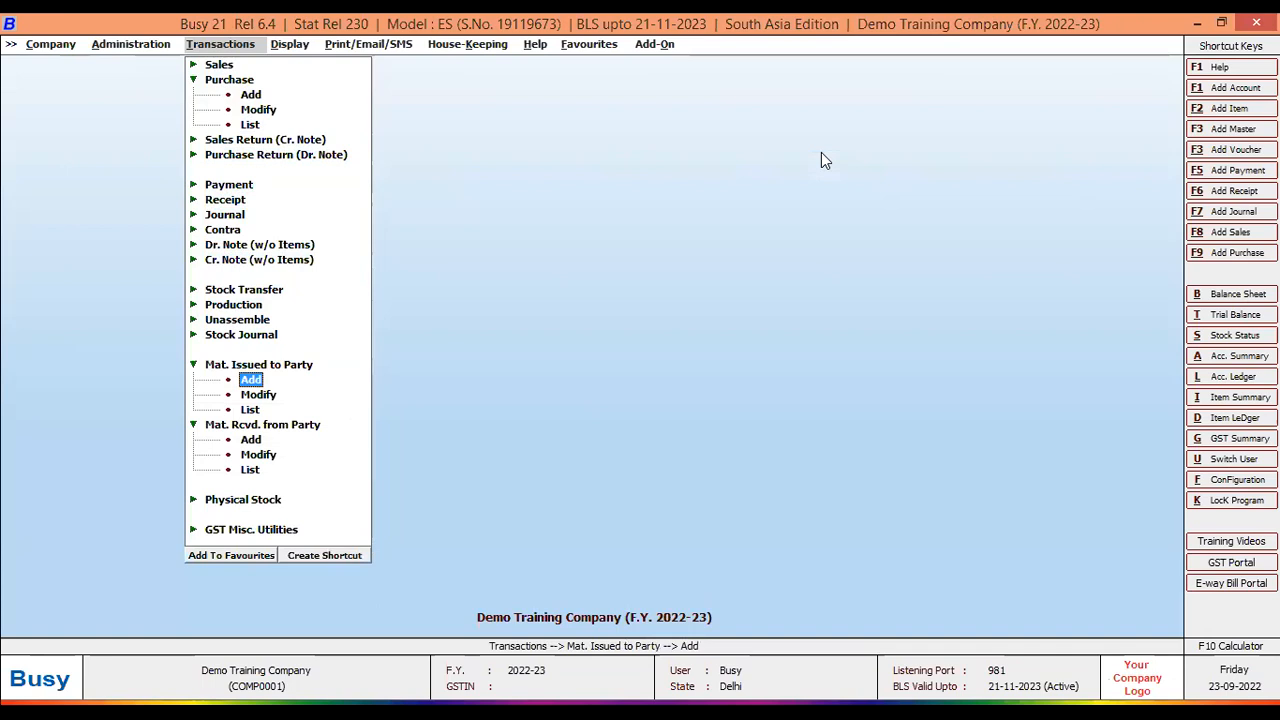
{"action": "key", "text": "Return"}
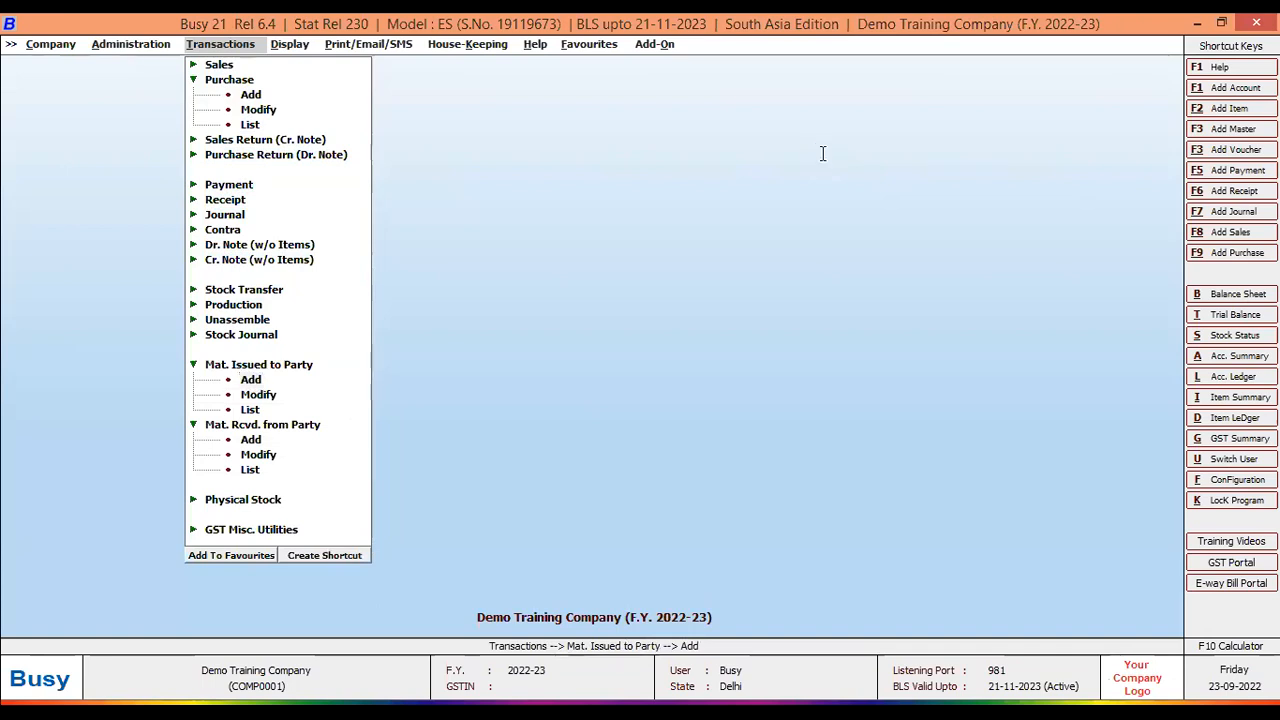
Step: Set the voucher type to Sale Challan with sale type L/GST-ItemWise, party Abc and material centre Main Store
{"action": "key", "text": "Up"}
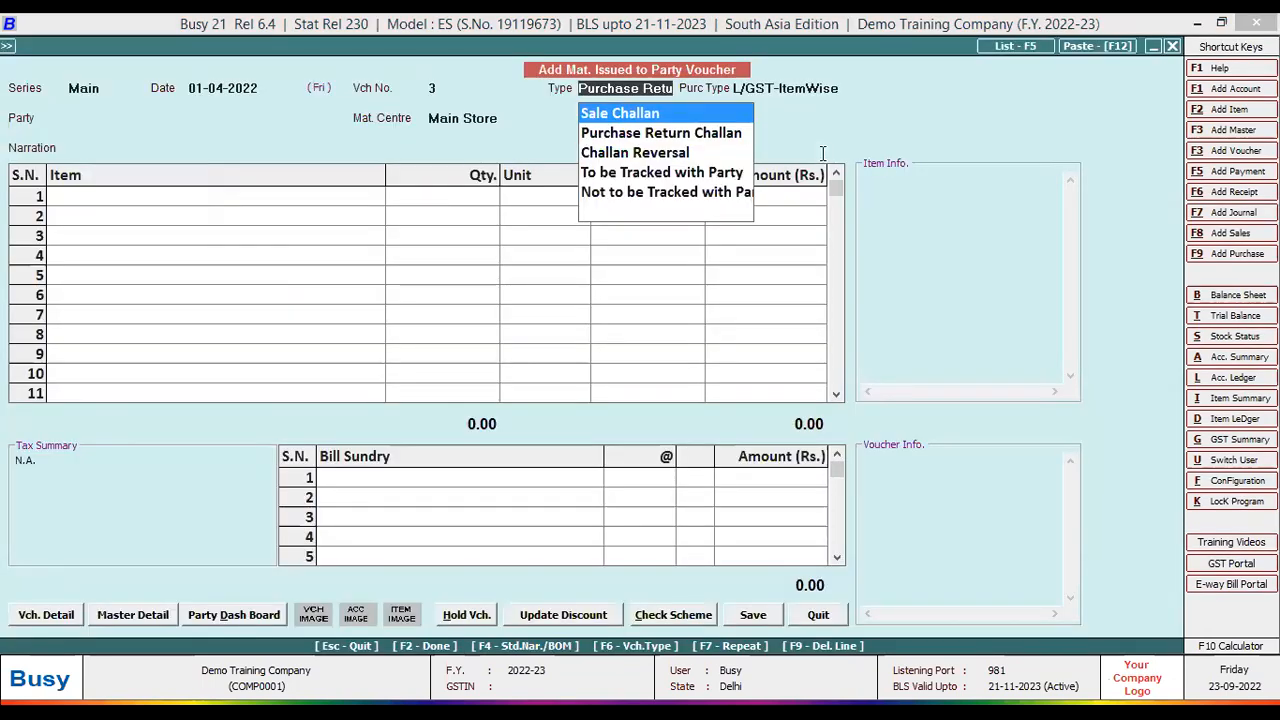
{"action": "key", "text": "Return"}
{"action": "key", "text": "Return"}
{"action": "key", "text": "Down"}
{"action": "key", "text": "Up"}
{"action": "key", "text": "Return"}
{"action": "key", "text": "Return"}
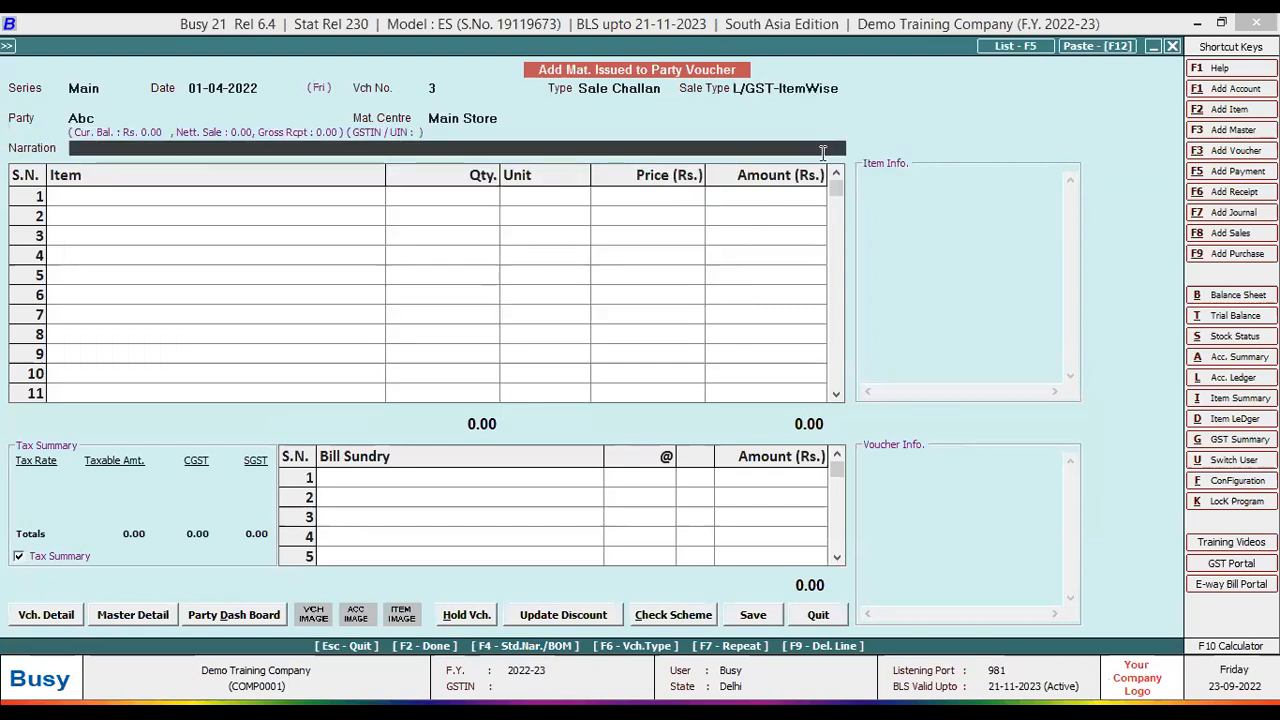
{"action": "key", "text": "Return"}
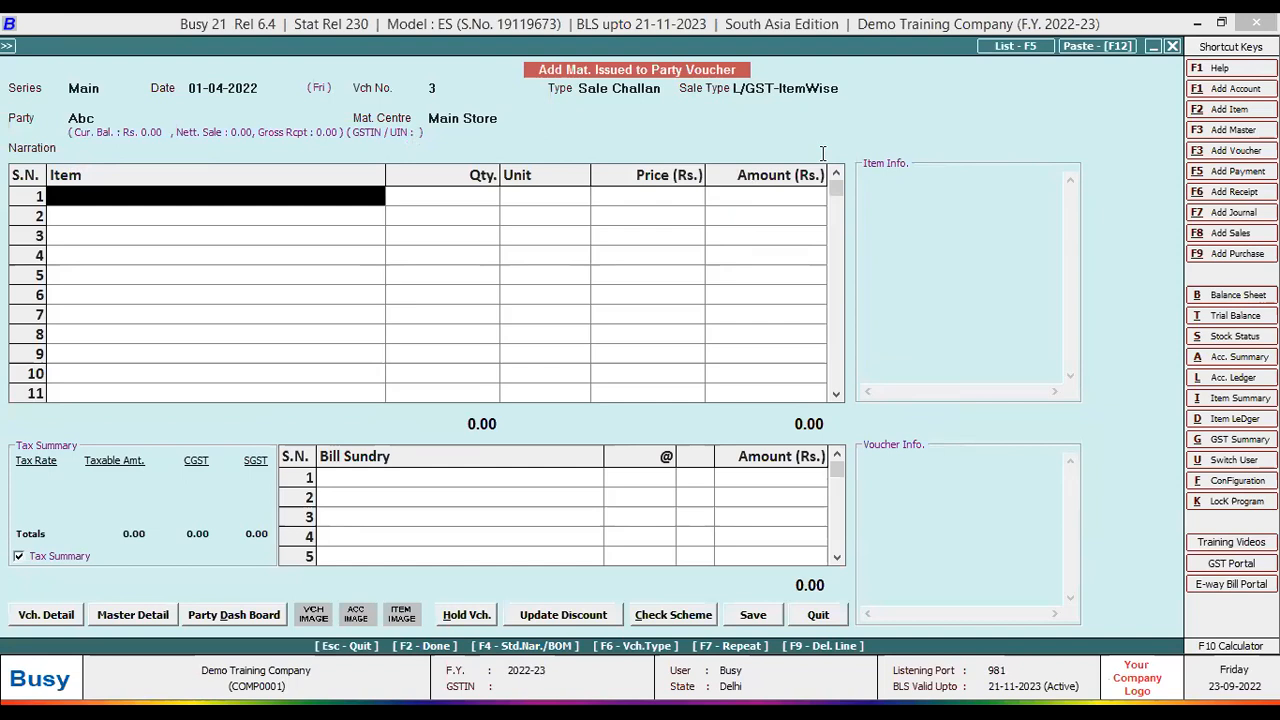
Step: Add Item -A to the sale challan with quantity 10 Pcs. at a price of 12,000, accepting negative stock
{"action": "key", "text": "Return"}
{"action": "key", "text": "Down"}
{"action": "key", "text": "Down"}
{"action": "key", "text": "Down"}
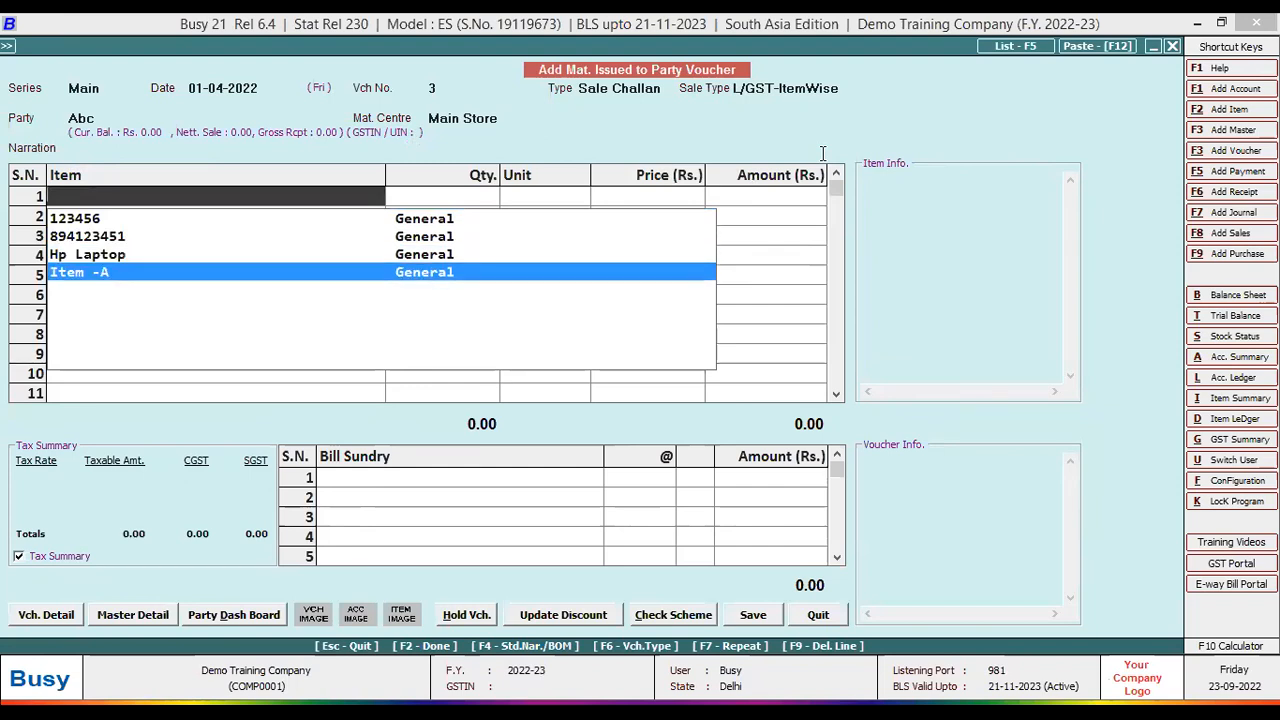
{"action": "key", "text": "Return"}
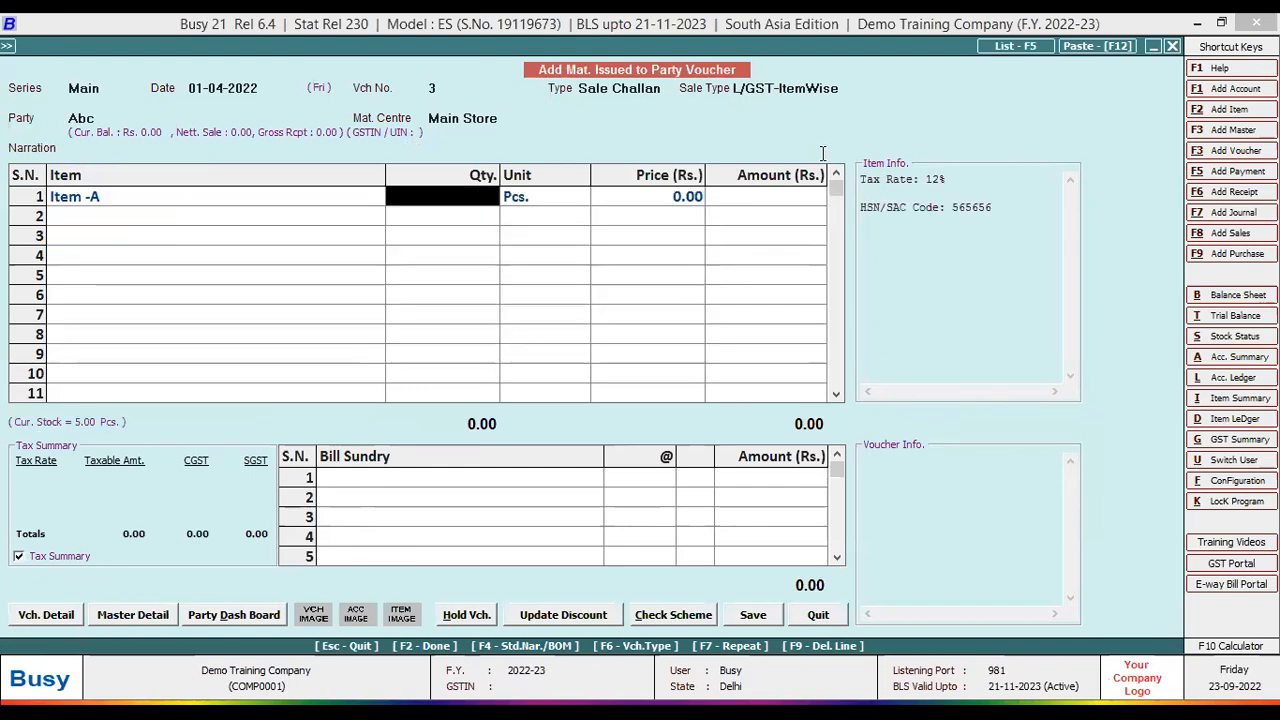
{"action": "type", "text": "10"}
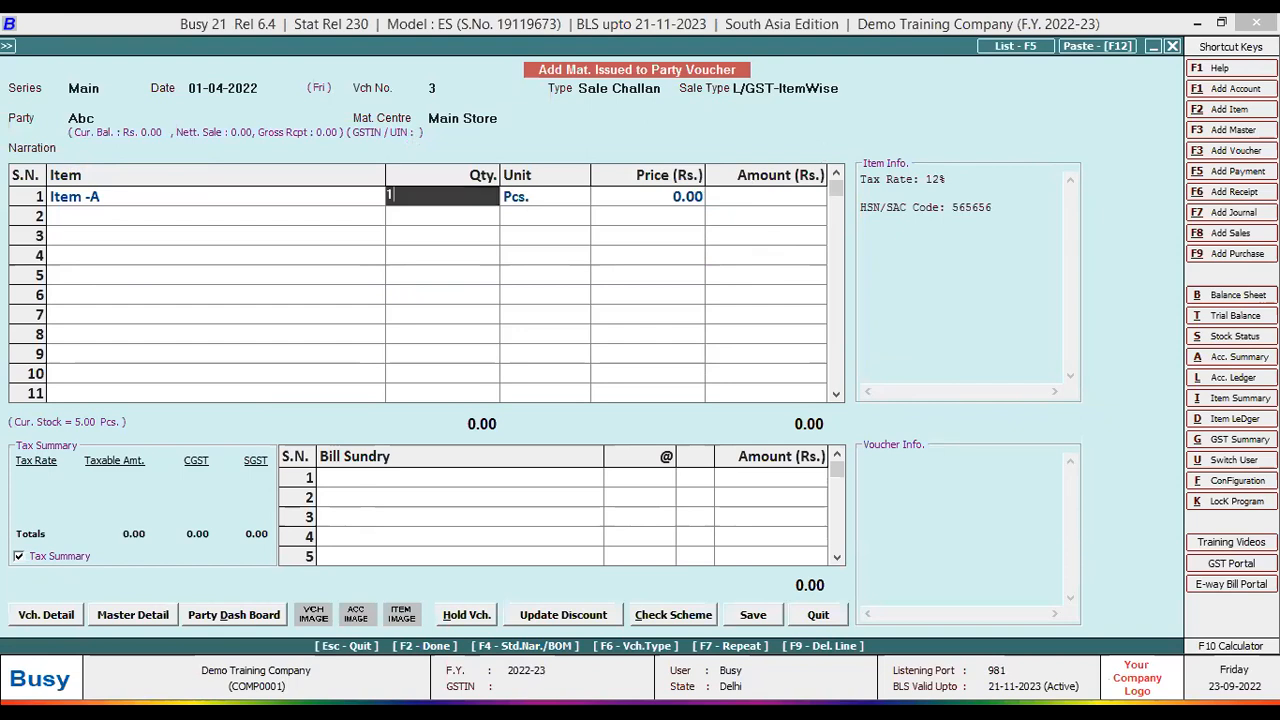
{"action": "key", "text": "Return"}
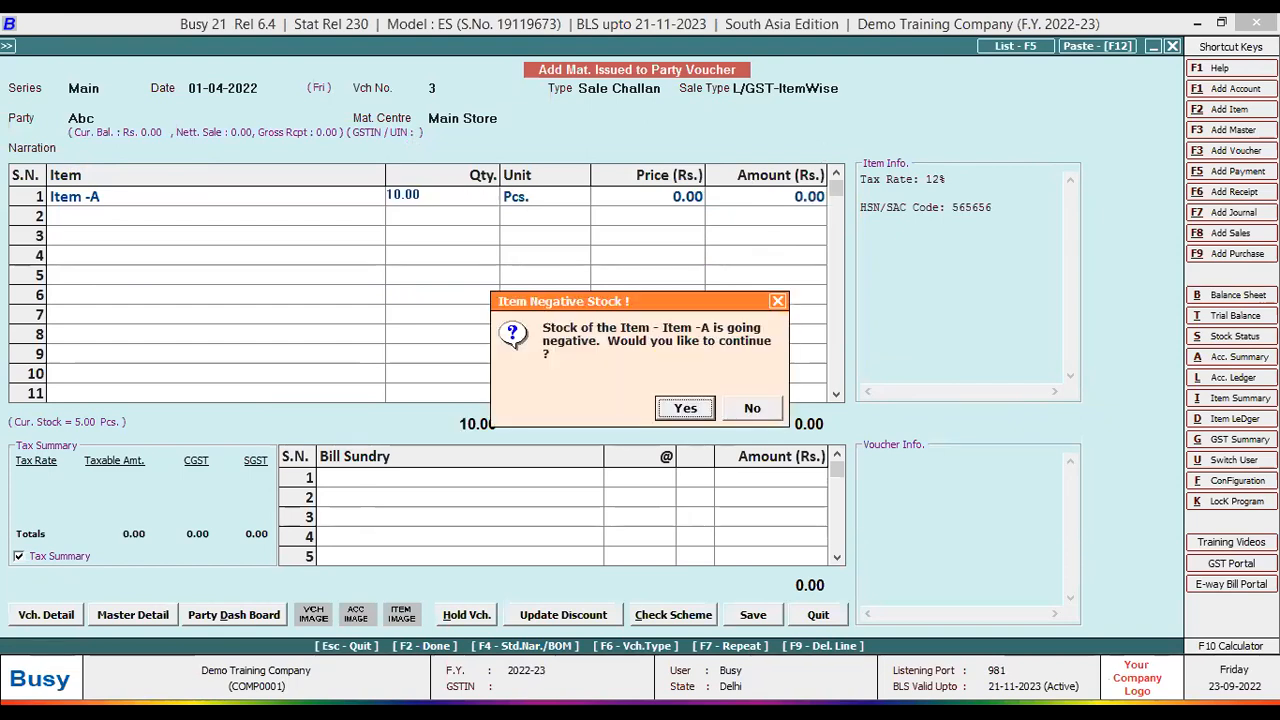
{"action": "key", "text": "Return"}
{"action": "type", "text": "12000"}
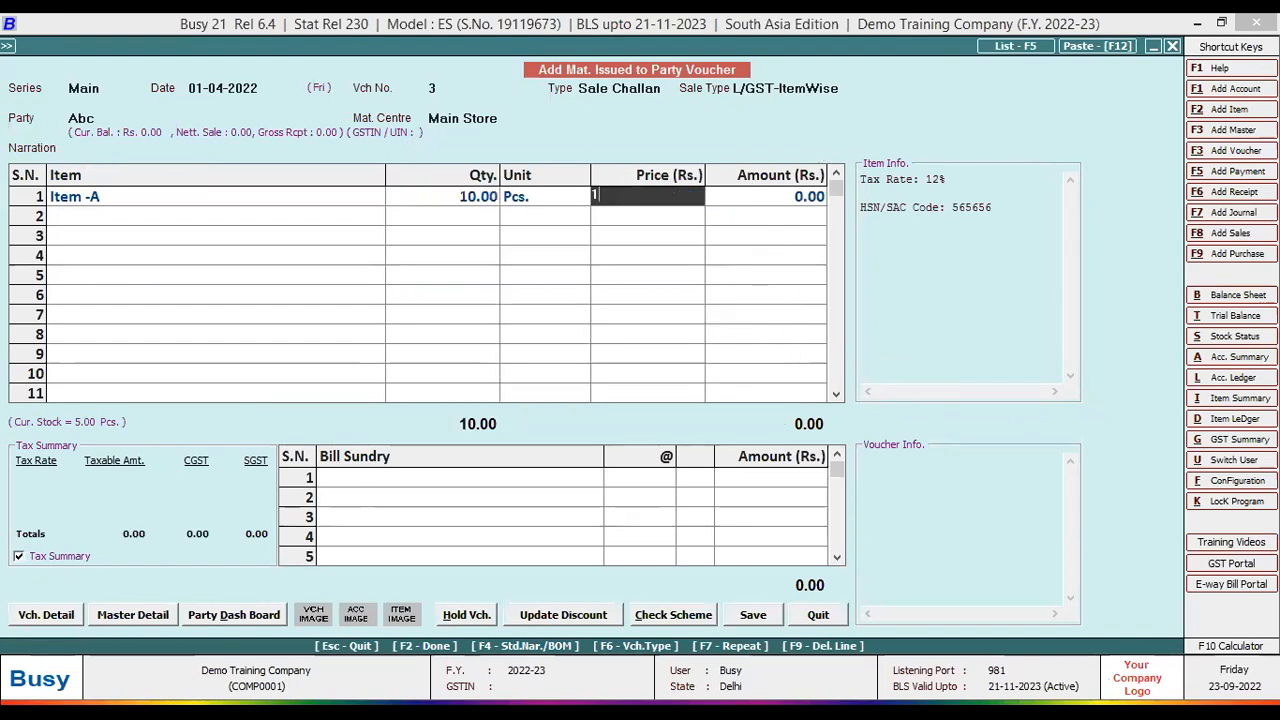
{"action": "key", "text": "Return"}
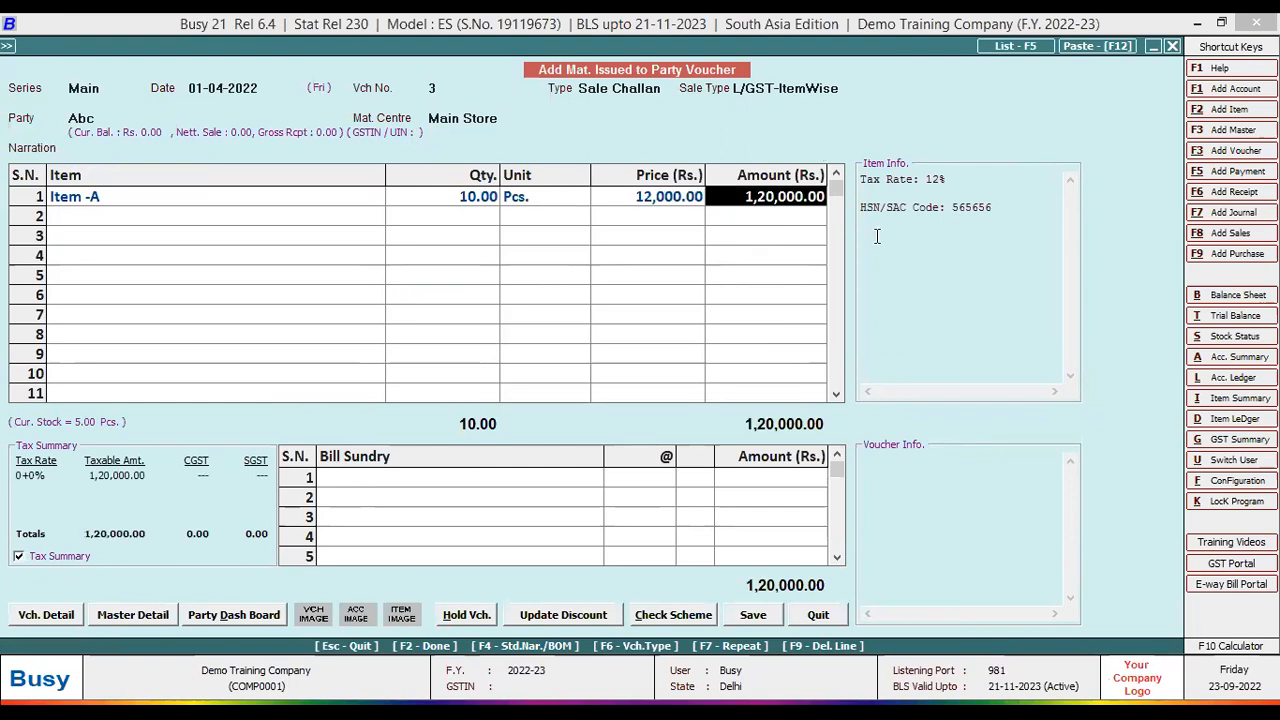
{"action": "key", "text": "Return"}
Step: Save the sale challan with blank transport details and view its standard delivery note printout
{"action": "left_click", "coordinate": [755, 615]}
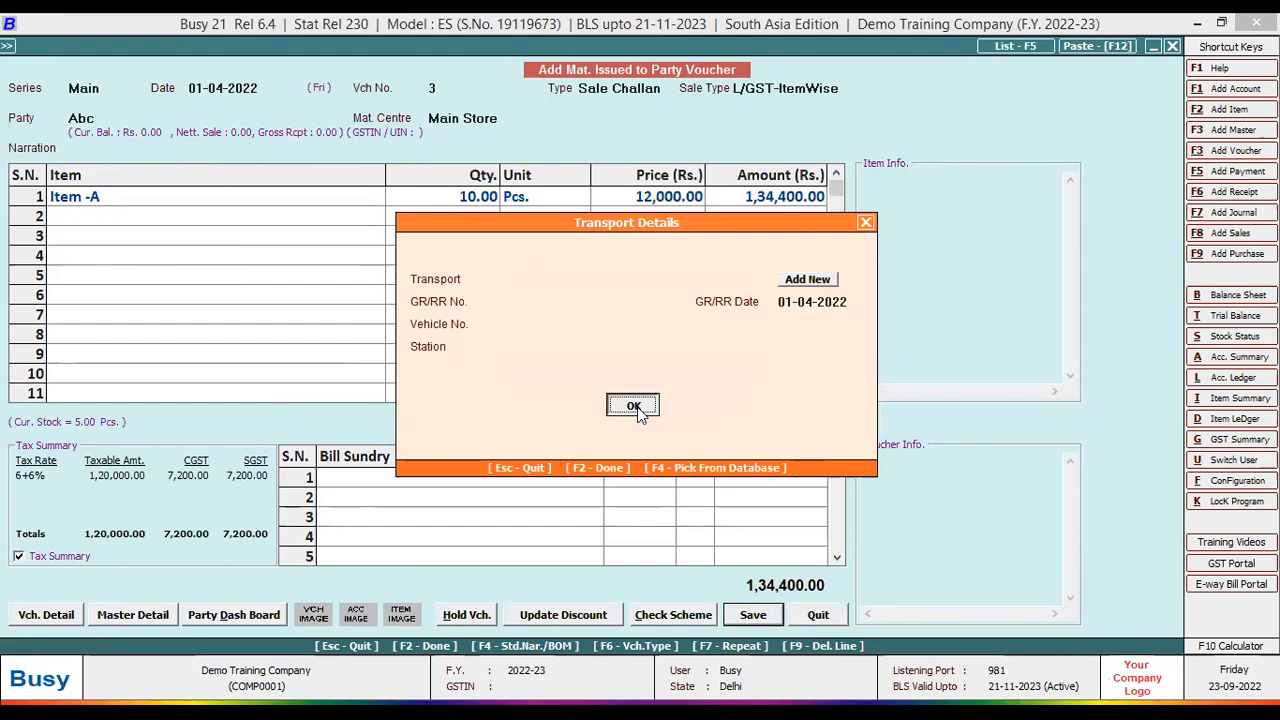
{"action": "left_click", "coordinate": [634, 406]}
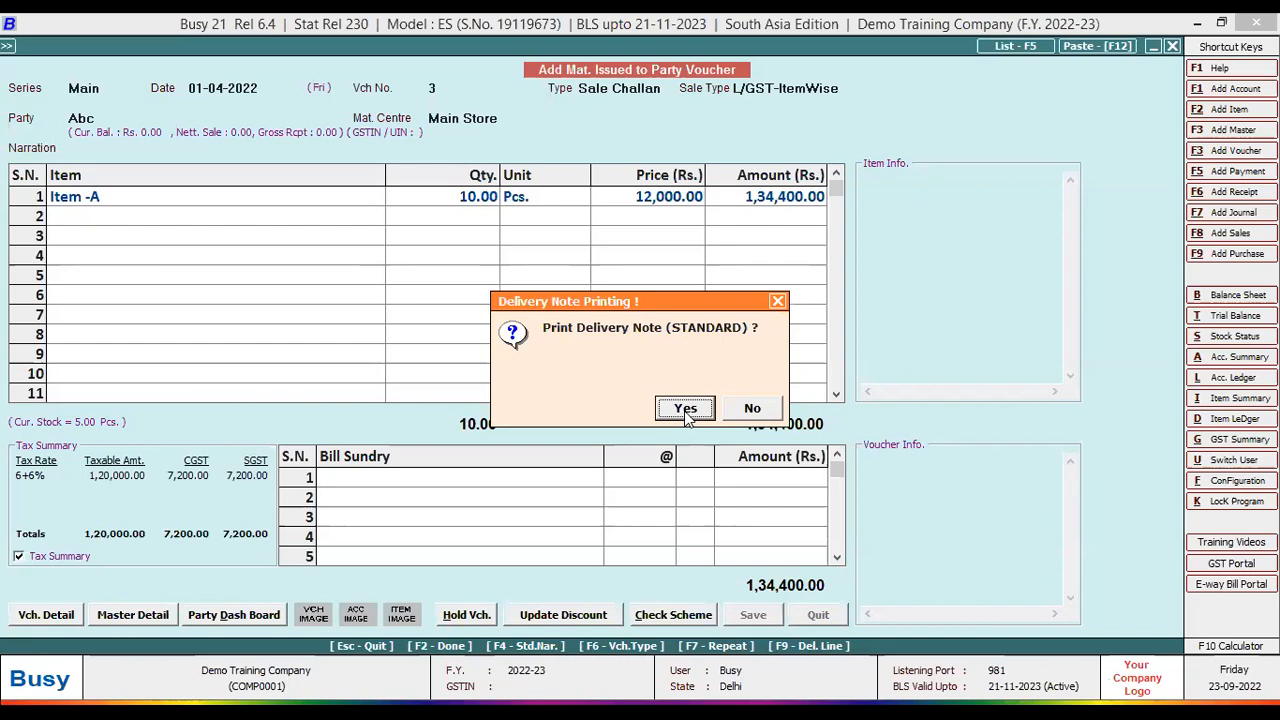
{"action": "left_click", "coordinate": [686, 417]}
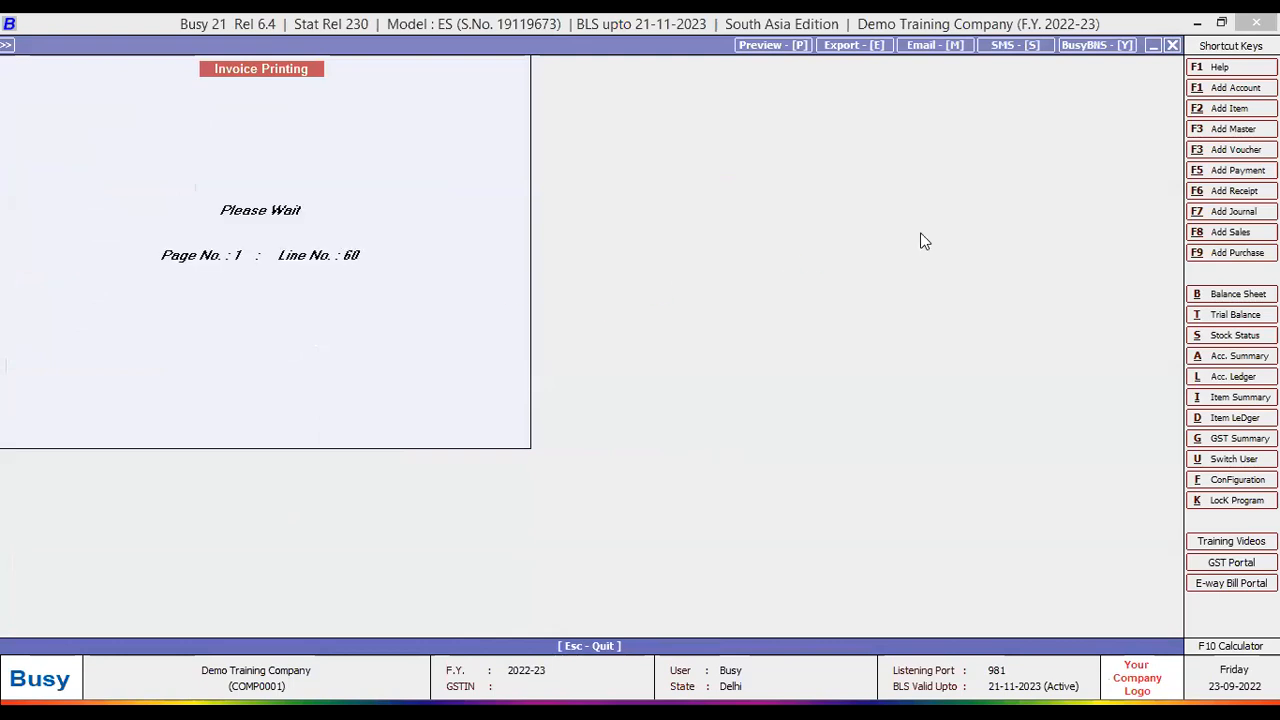
{"action": "scroll", "coordinate": [924, 241], "scroll_direction": "down", "scroll_amount": 5}
{"action": "scroll", "coordinate": [640, 385], "scroll_direction": "up", "scroll_amount": 5}
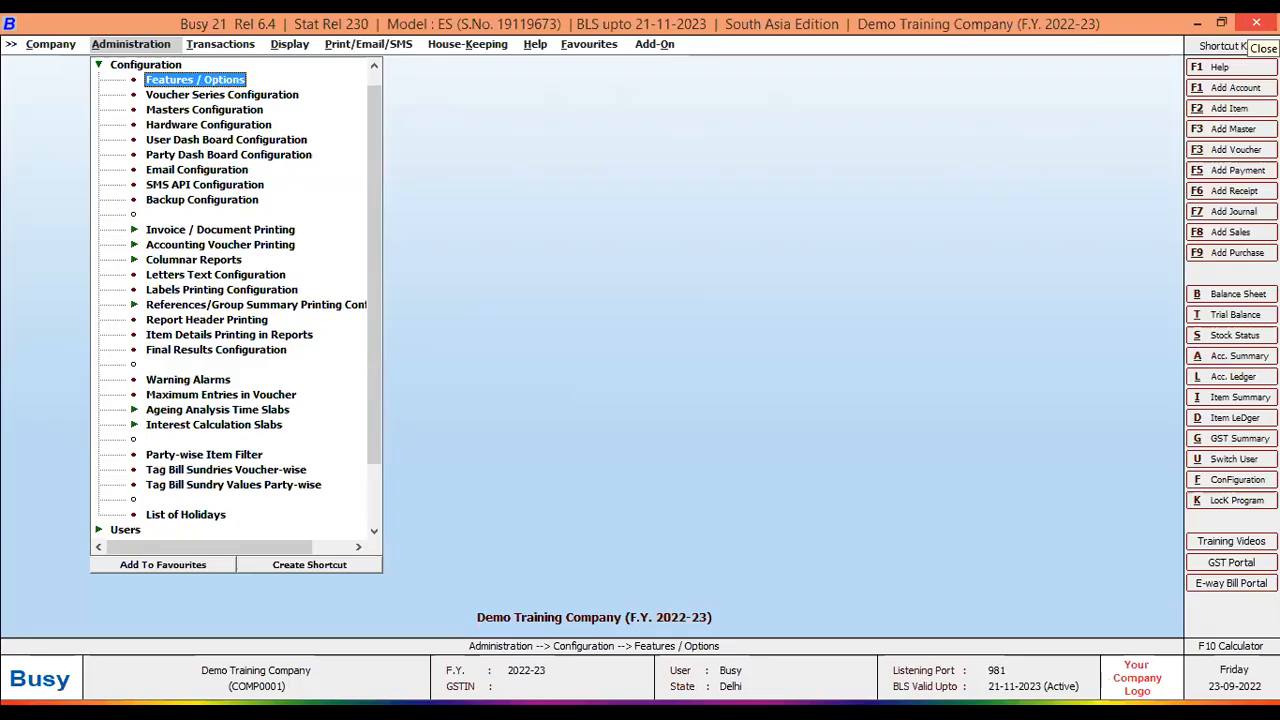
{"action": "key", "text": "Down"}
{"action": "key", "text": "Down"}
{"action": "key", "text": "Up"}
{"action": "key", "text": "Up"}
{"action": "key", "text": "Up"}
{"action": "key", "text": "Left"}
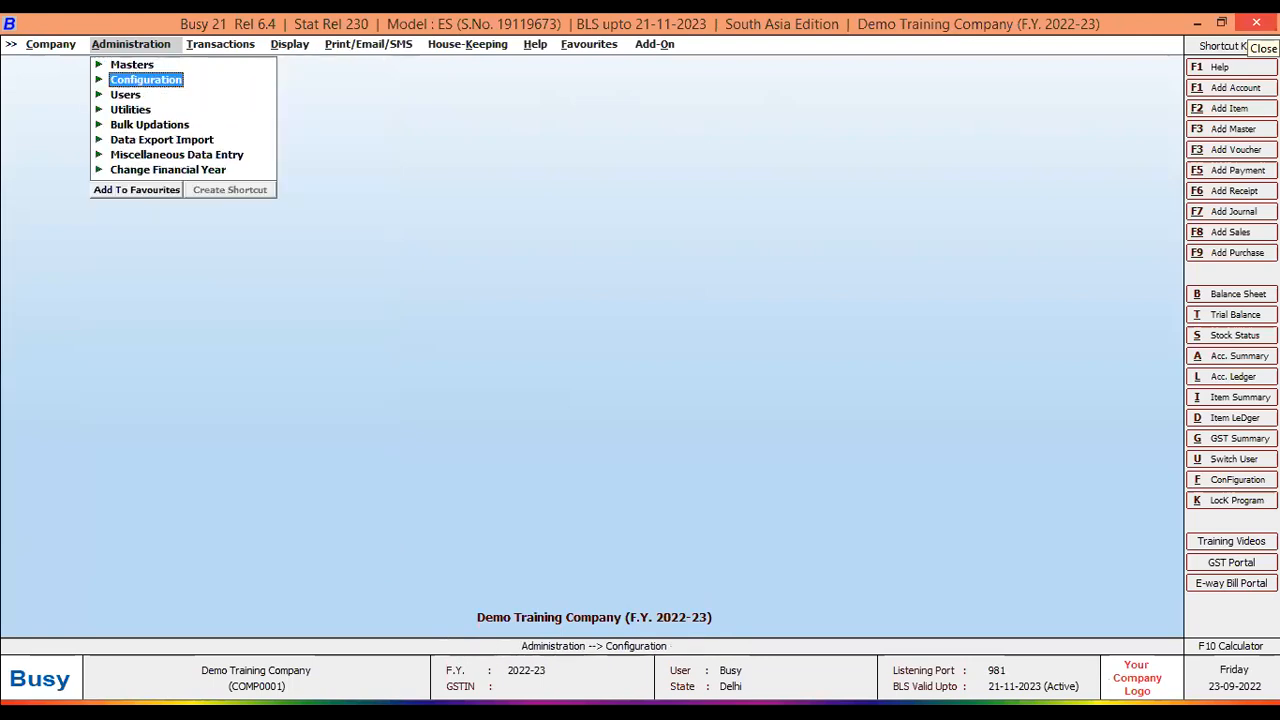
Step: Open the standard document configuration for Invoice / Document Printing
{"action": "key", "text": "Return"}
{"action": "key", "text": "Down"}
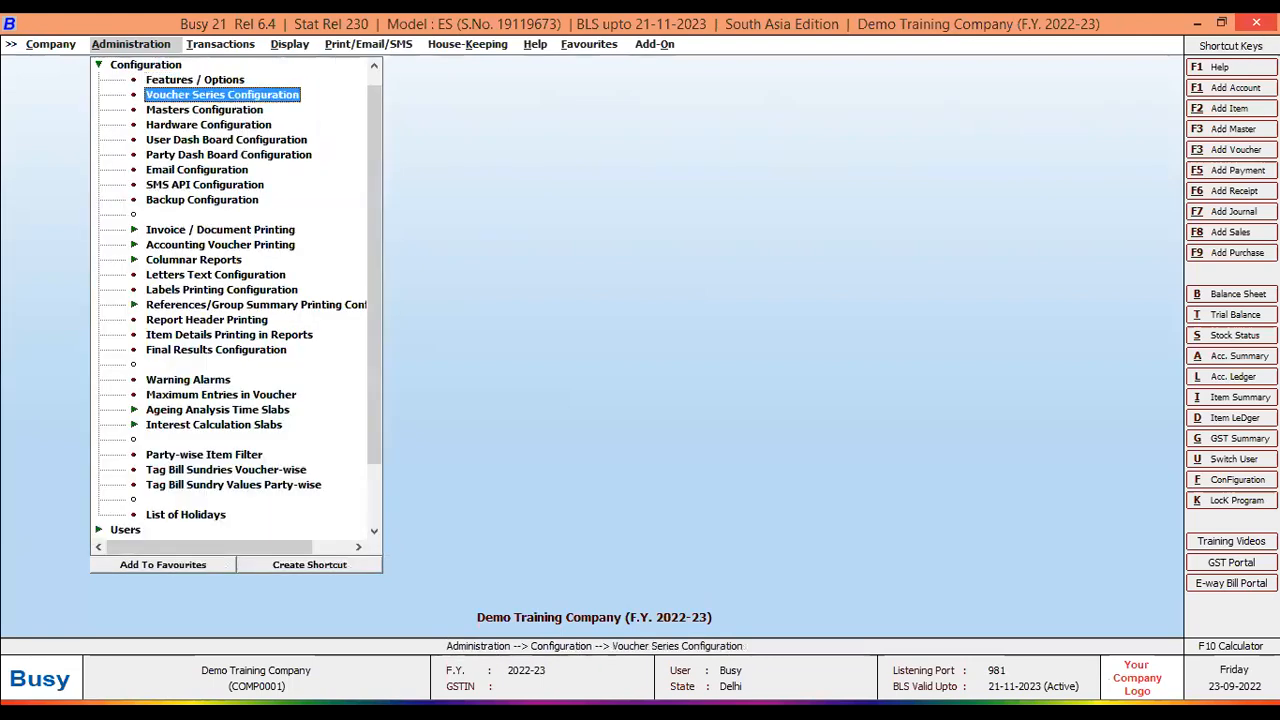
{"action": "key", "text": "Down"}
{"action": "key", "text": "Down"}
{"action": "key", "text": "Down"}
{"action": "key", "text": "Down"}
{"action": "key", "text": "Down"}
{"action": "key", "text": "Down"}
{"action": "key", "text": "Down"}
{"action": "key", "text": "Down"}
{"action": "key", "text": "Return"}
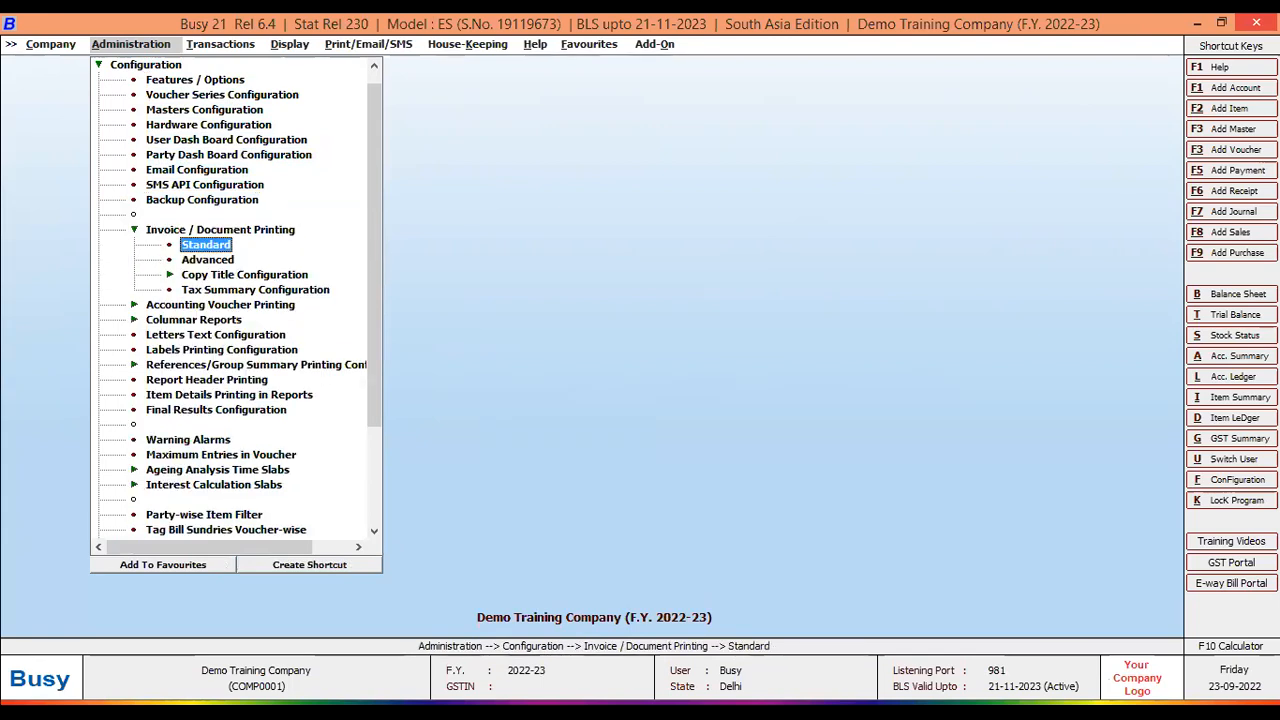
{"action": "key", "text": "Return"}
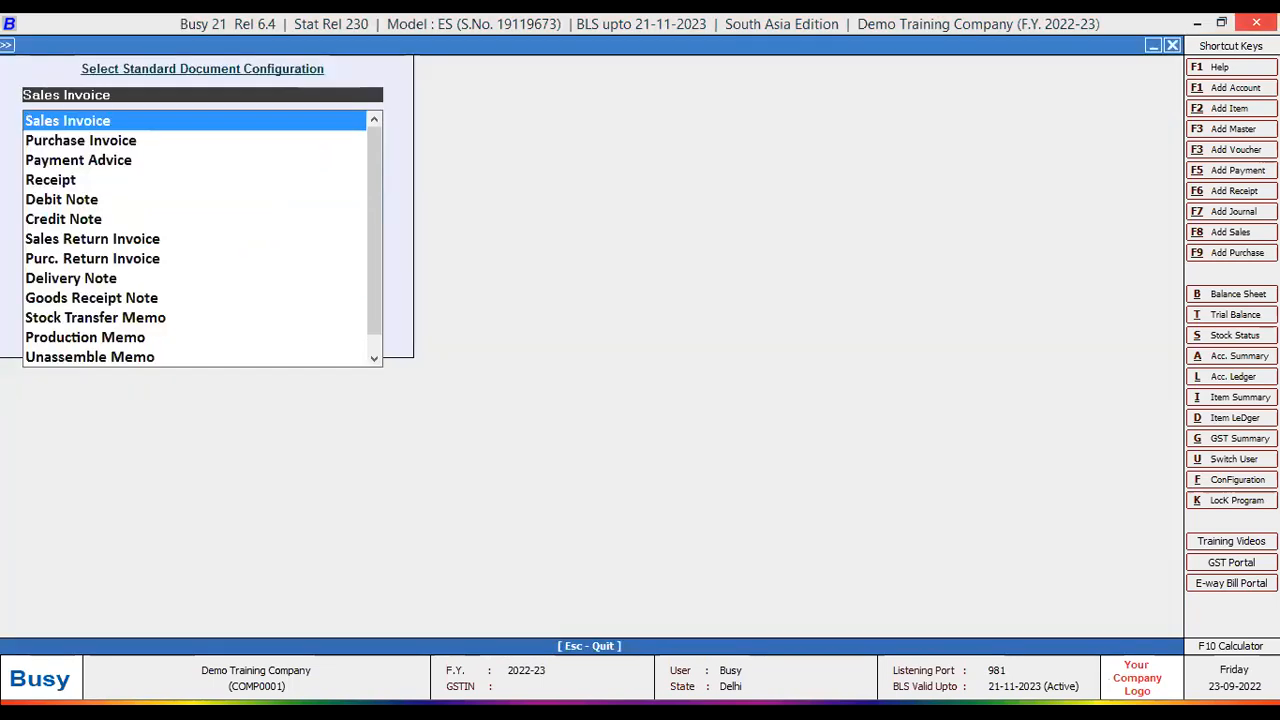
Step: Look through the Sales Invoice print settings, including address, declaration and Print Logo, and quit without saving
{"action": "key", "text": "Return"}
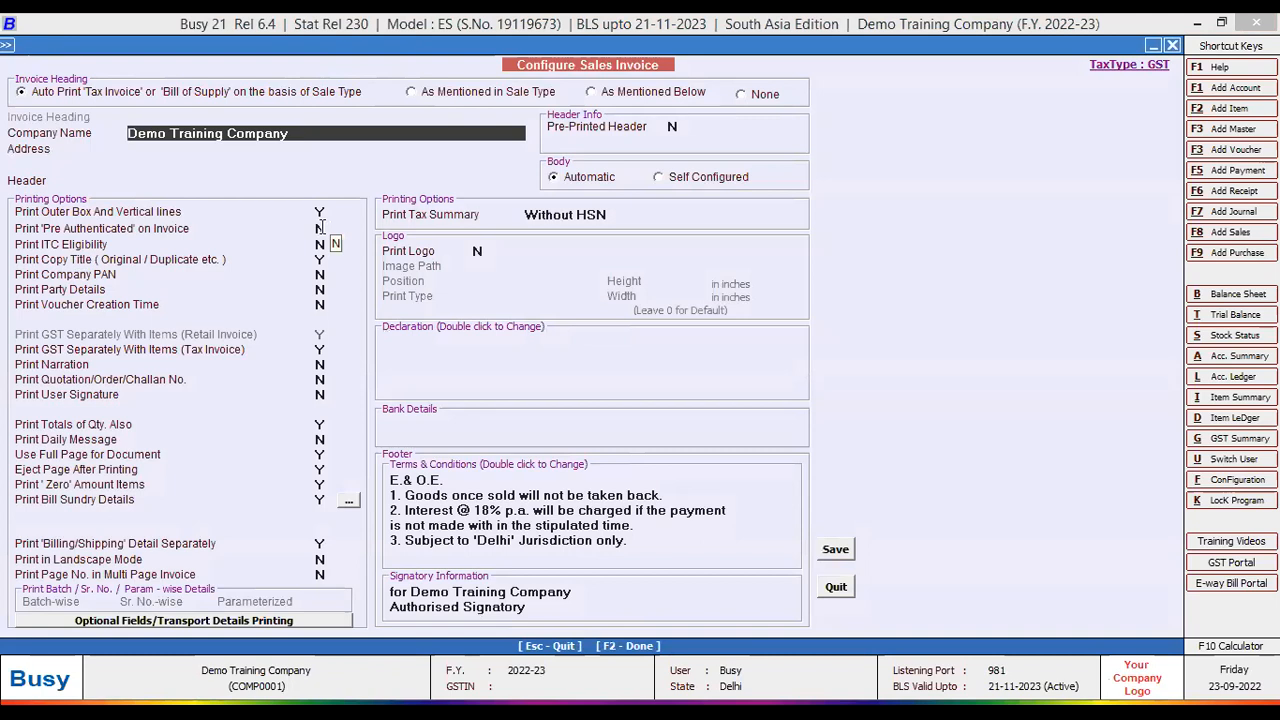
{"action": "key", "text": "Return"}
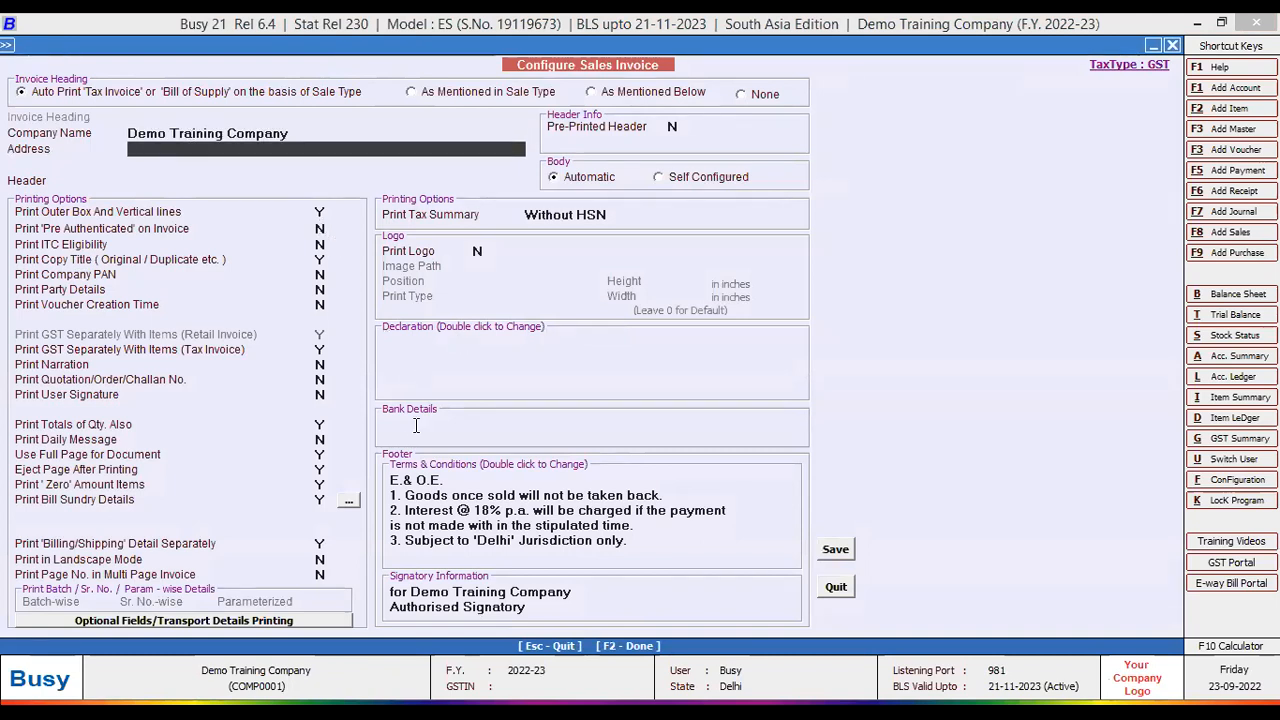
{"action": "key", "text": "Return"}
{"action": "left_click", "coordinate": [411, 341]}
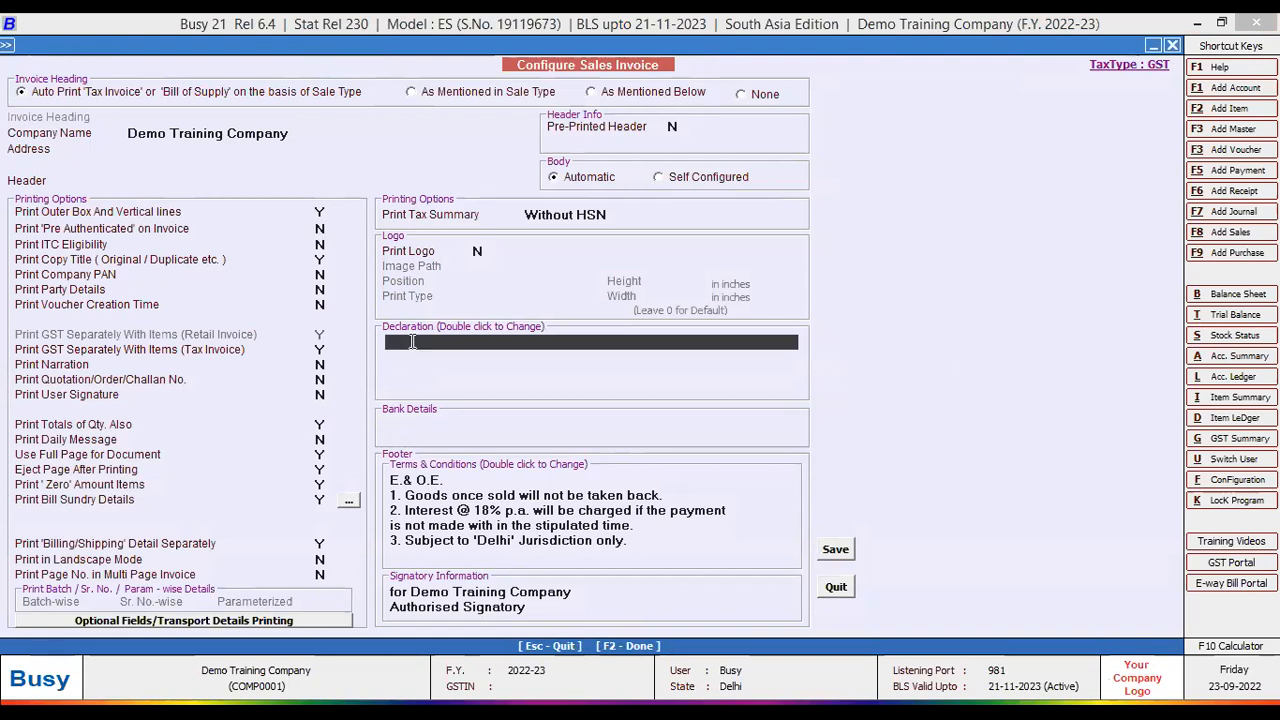
{"action": "left_click", "coordinate": [479, 251]}
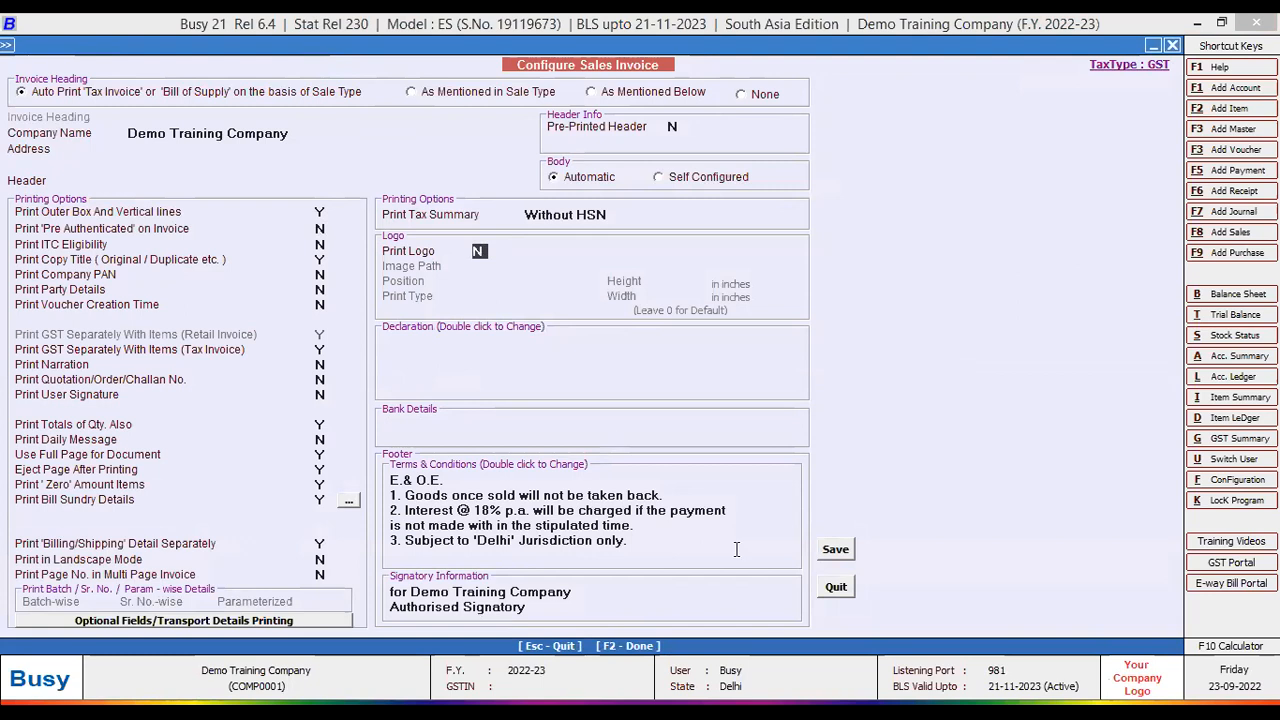
{"action": "left_click", "coordinate": [832, 592]}
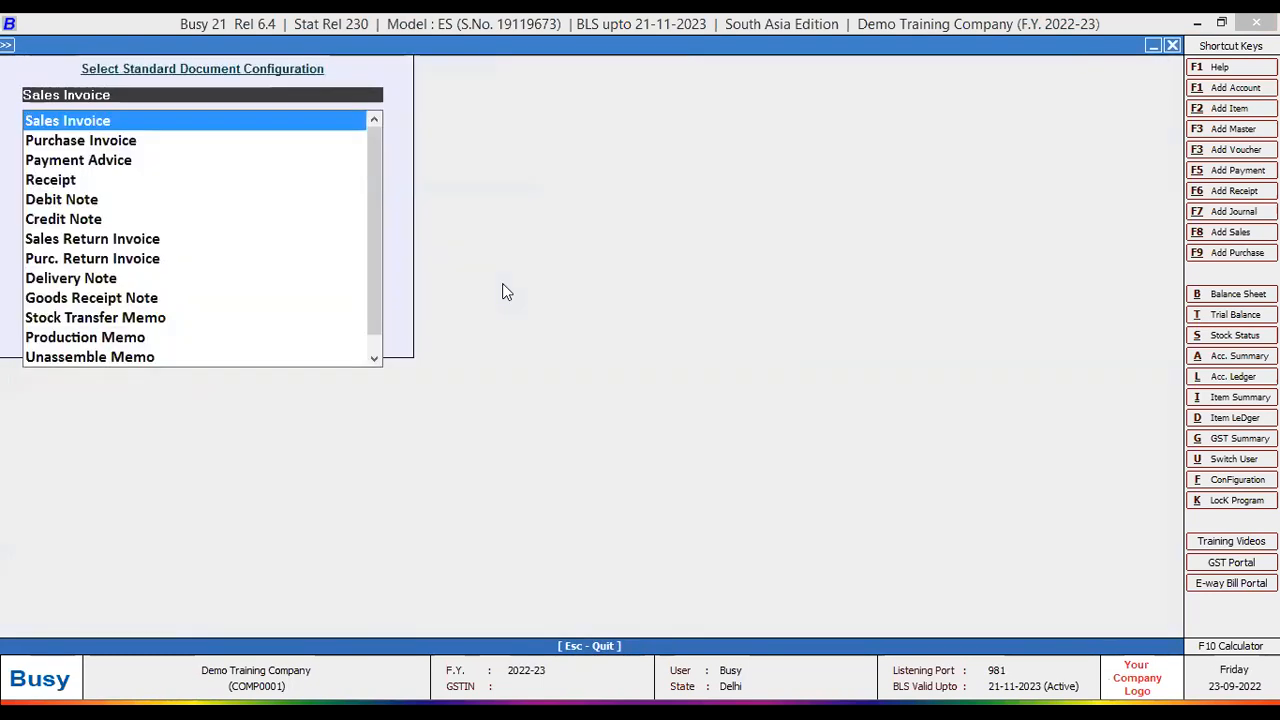
{"action": "key", "text": "Escape"}
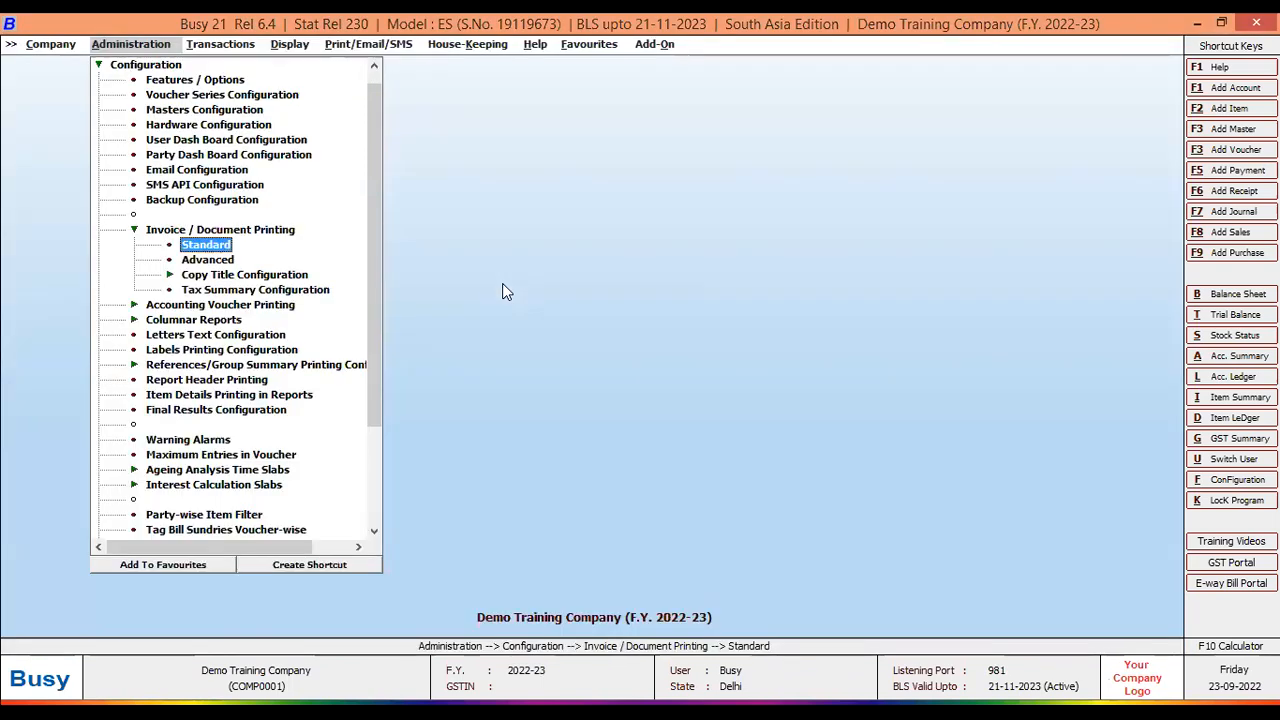
Step: Check the advanced configuration entry under Invoice / Document Printing and leave the configuration list
{"action": "key", "text": "Down"}
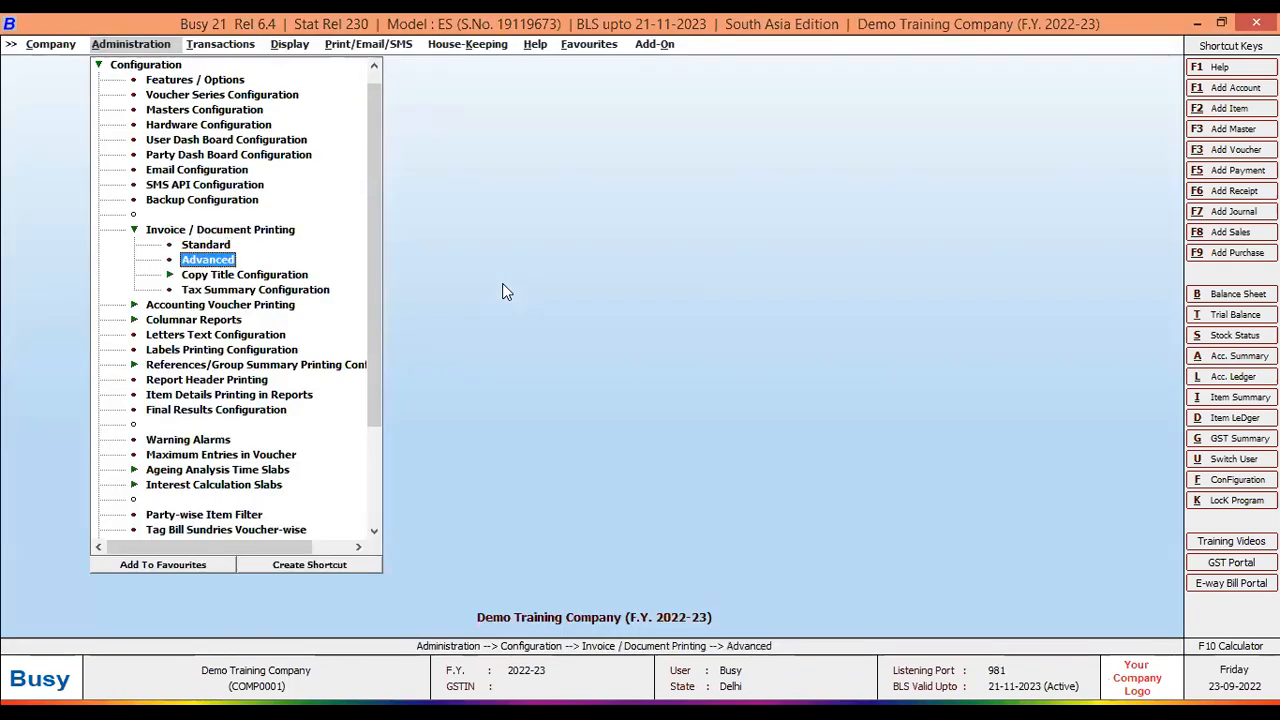
{"action": "key", "text": "Return"}
{"action": "key", "text": "Escape"}
Step: Start adding a new sales voucher in the Standard data entry mode
{"action": "key", "text": "Right"}
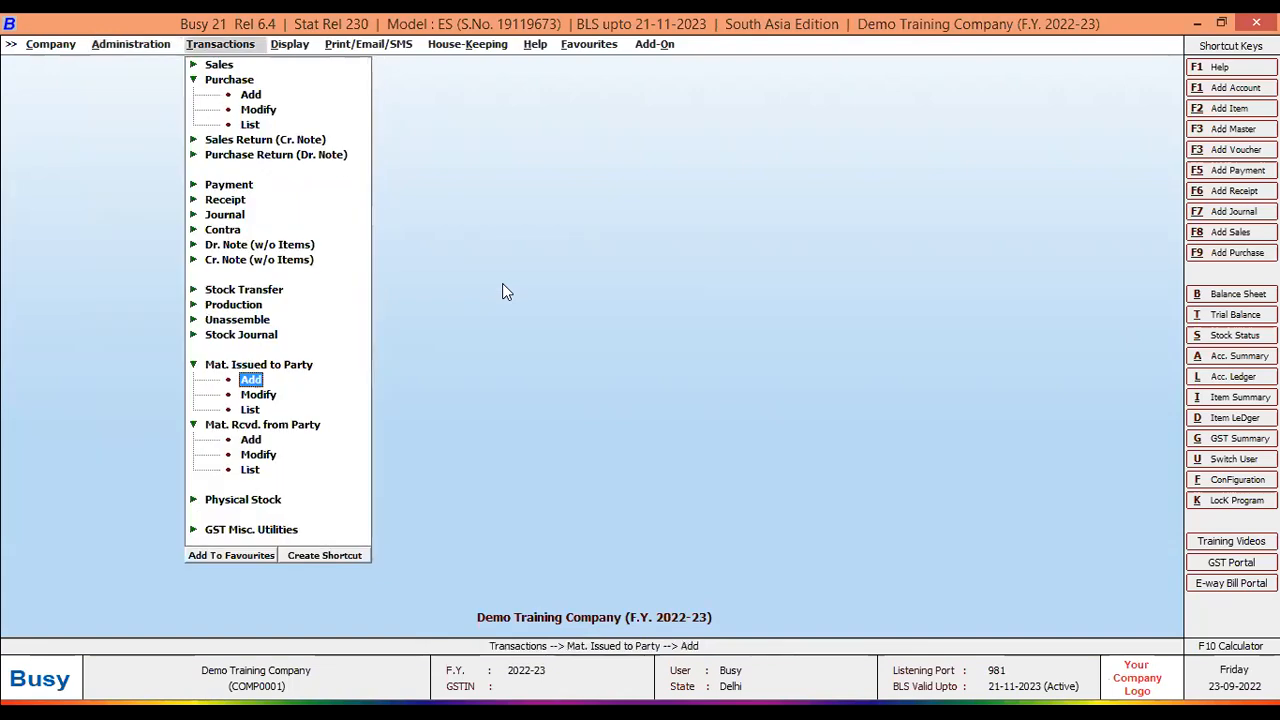
{"action": "key", "text": "Up"}
{"action": "key", "text": "Up"}
{"action": "key", "text": "Up"}
{"action": "key", "text": "Up"}
{"action": "key", "text": "Up"}
{"action": "key", "text": "Up"}
{"action": "key", "text": "Up"}
{"action": "key", "text": "Up"}
{"action": "key", "text": "Up"}
{"action": "key", "text": "Up"}
{"action": "key", "text": "Up"}
{"action": "key", "text": "Up"}
{"action": "key", "text": "Up"}
{"action": "key", "text": "Up"}
{"action": "key", "text": "Up"}
{"action": "key", "text": "Up"}
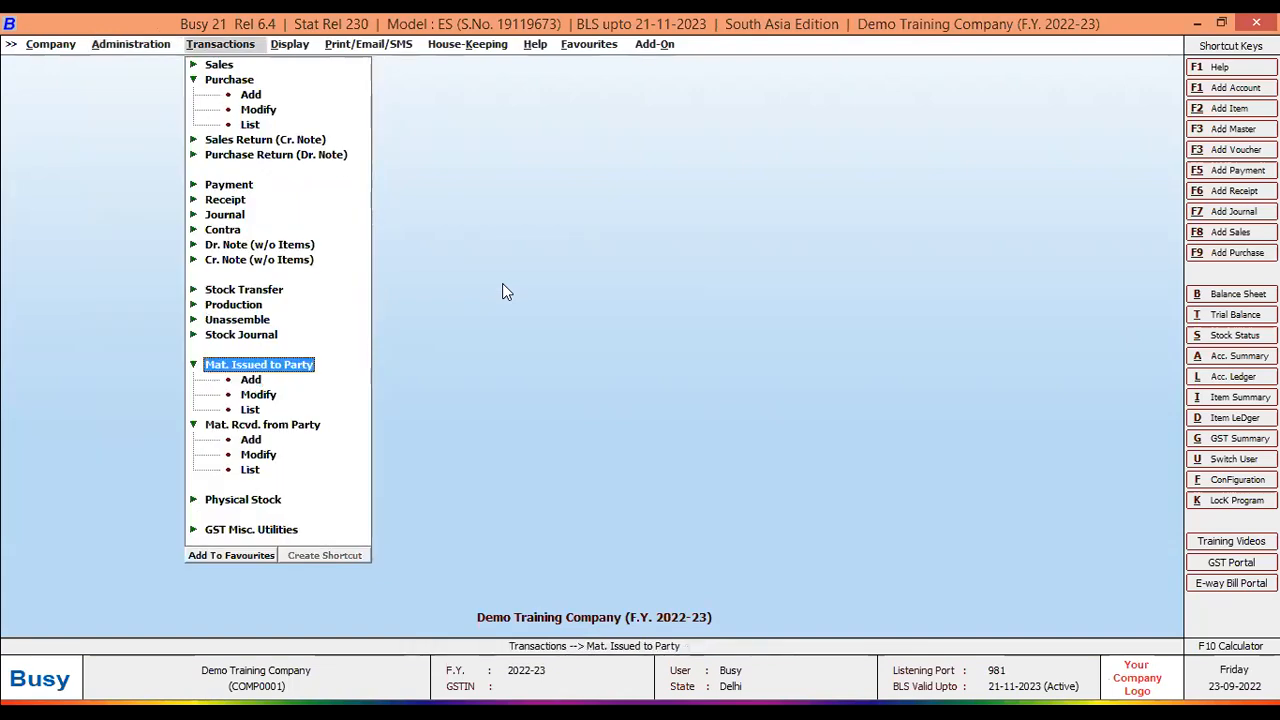
{"action": "key", "text": "Up"}
{"action": "key", "text": "Up"}
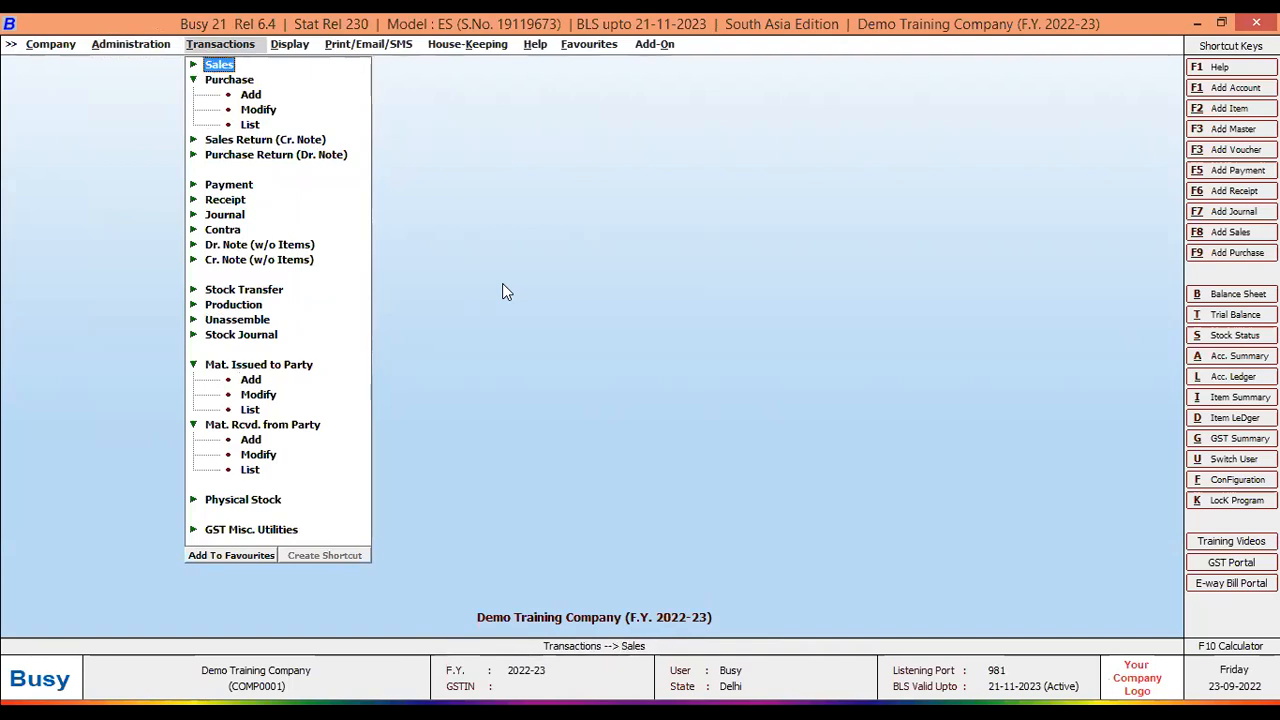
{"action": "key", "text": "Return"}
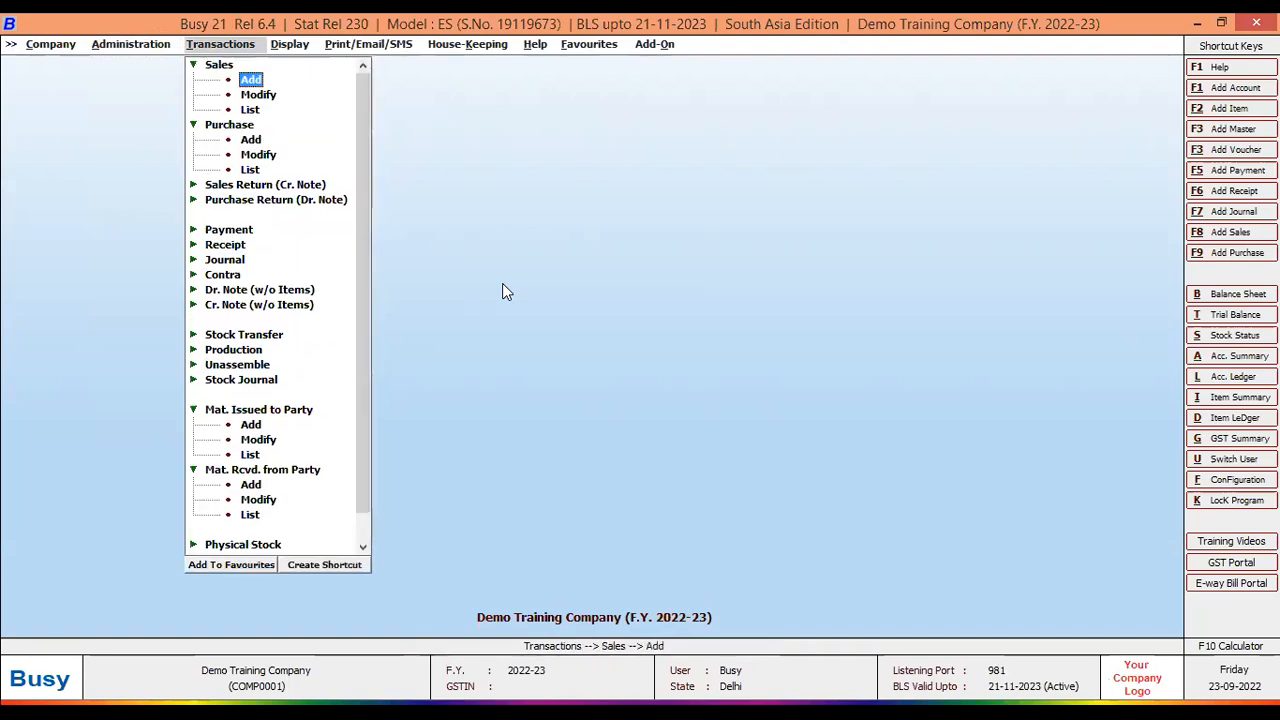
{"action": "key", "text": "Return"}
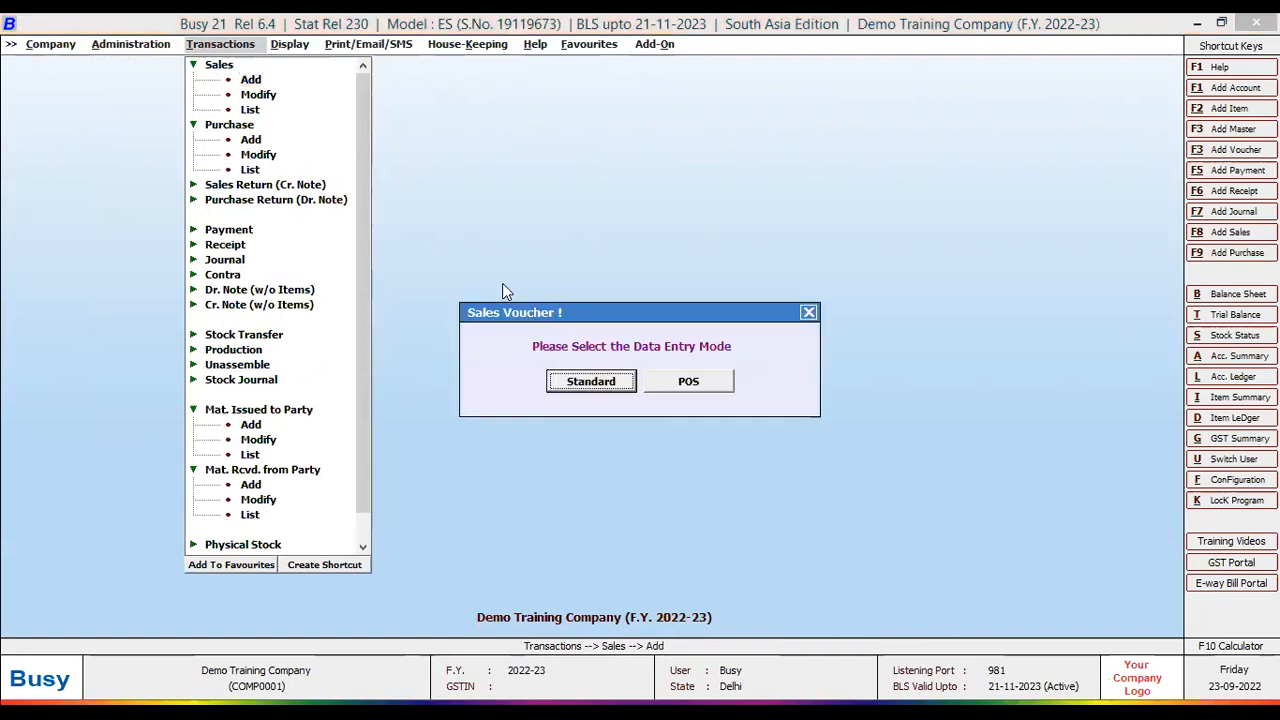
{"action": "key", "text": "Return"}
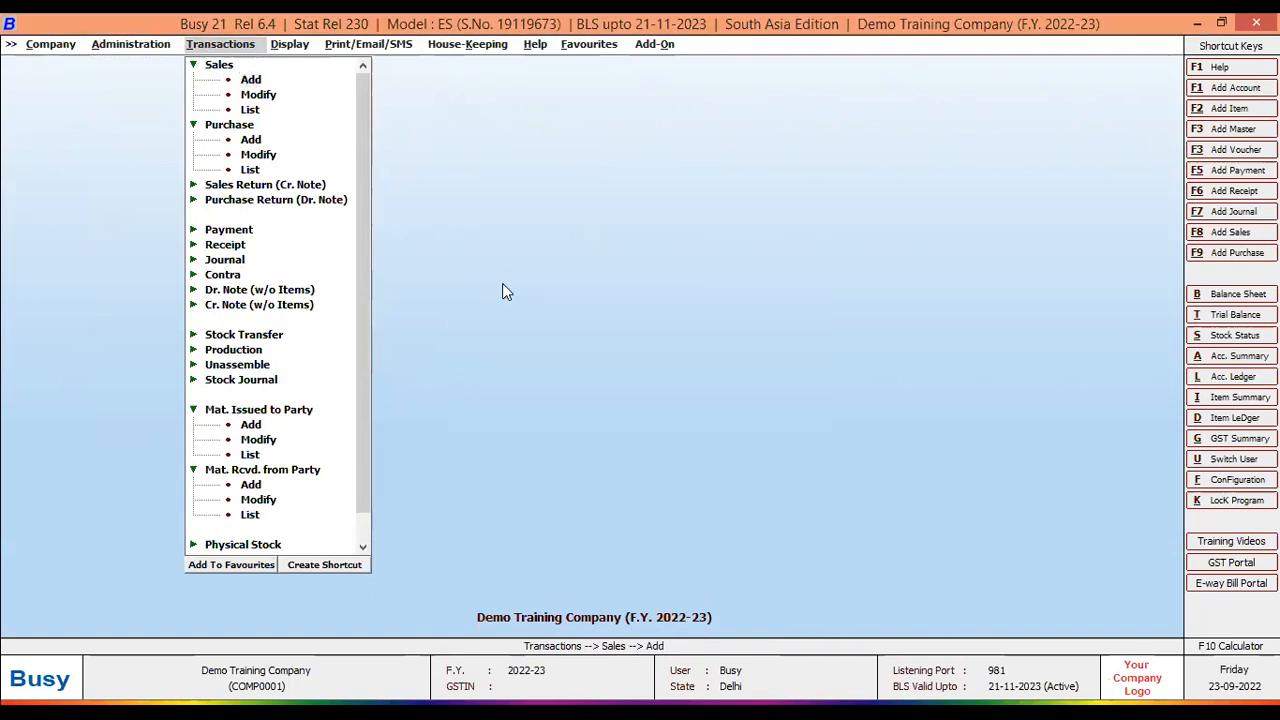
Step: Set the sales voucher's series to Main and its type to Against Challan, keeping the date 01-04-2022
{"action": "key", "text": "Down"}
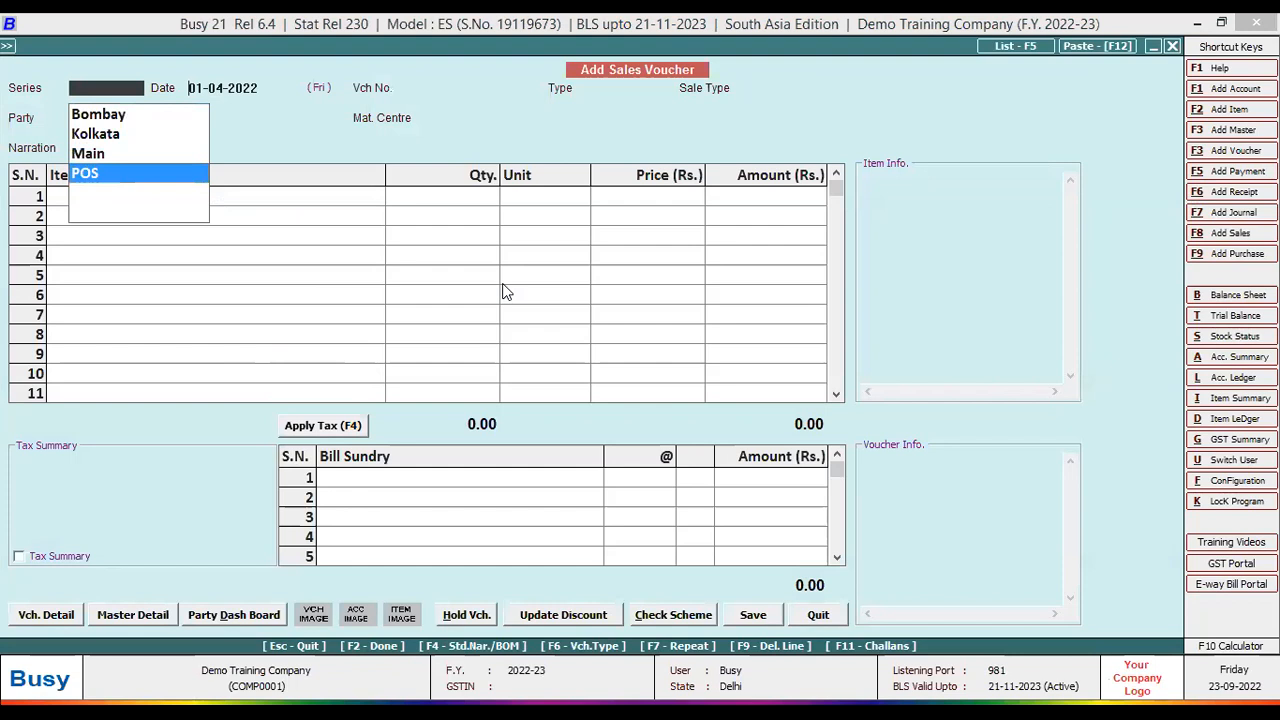
{"action": "key", "text": "Return"}
{"action": "key", "text": "Return"}
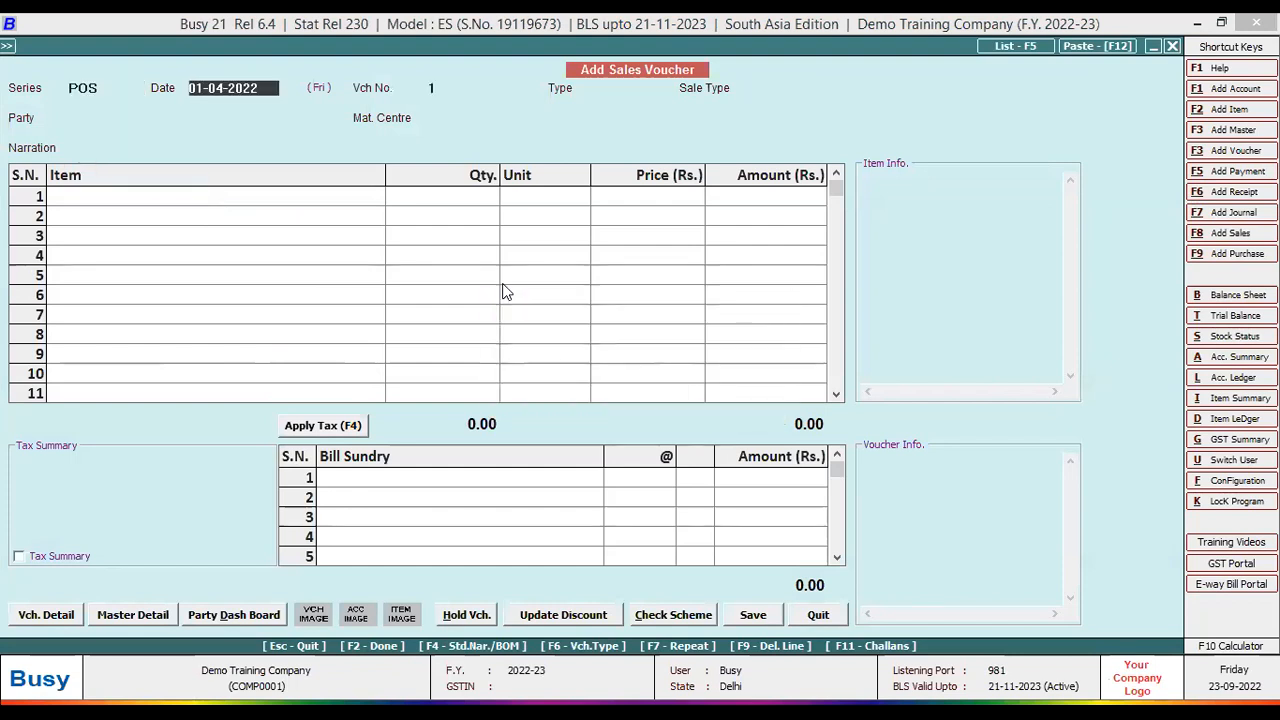
{"action": "left_click", "coordinate": [103, 90]}
{"action": "key", "text": "Up"}
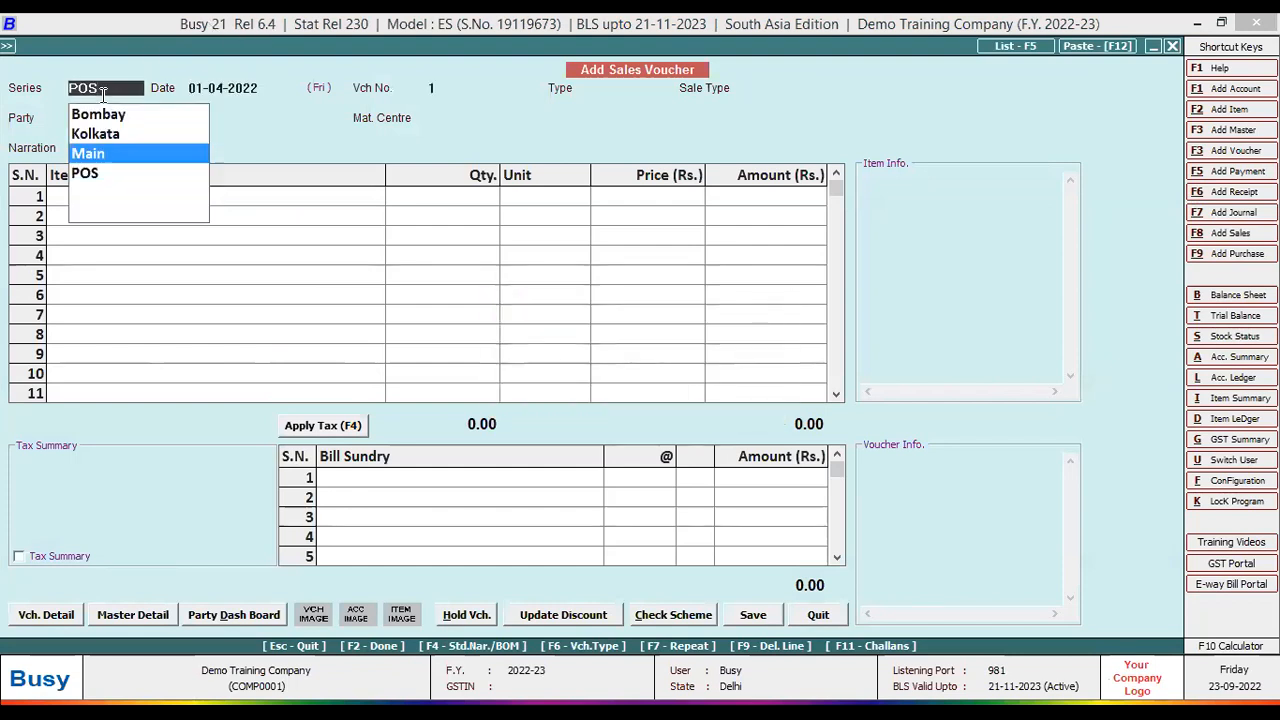
{"action": "key", "text": "Return"}
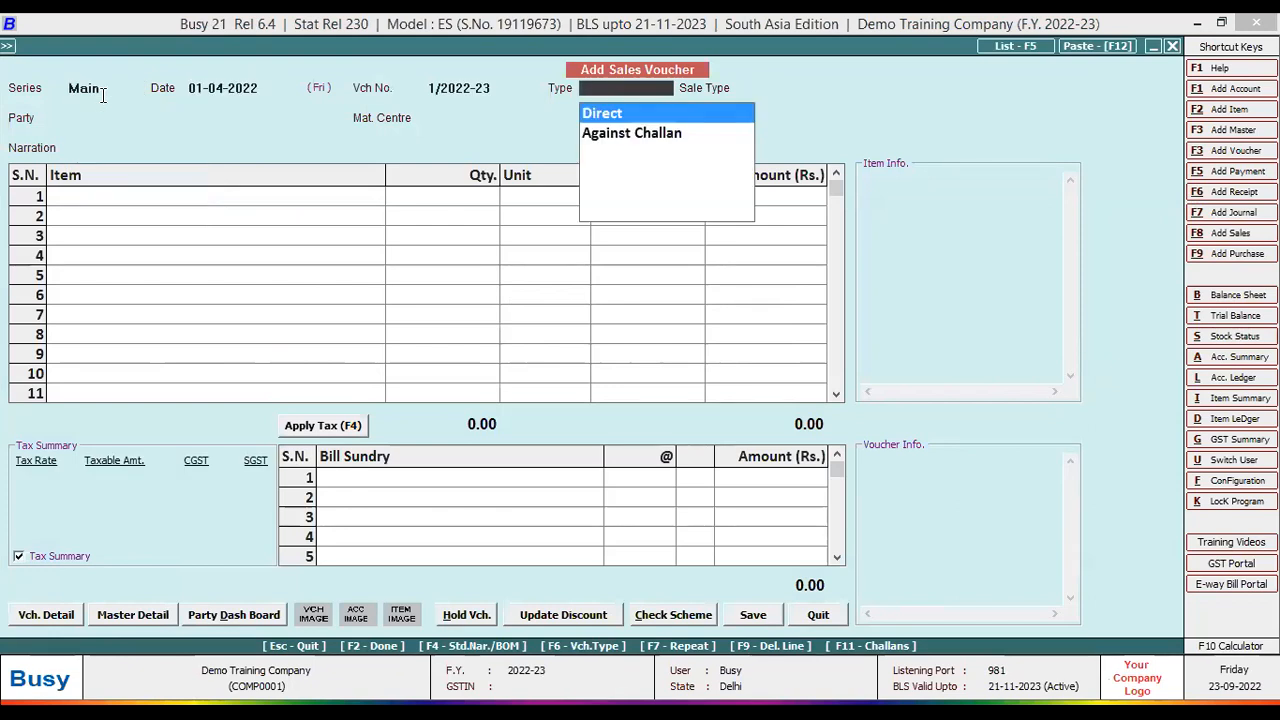
{"action": "key", "text": "Down"}
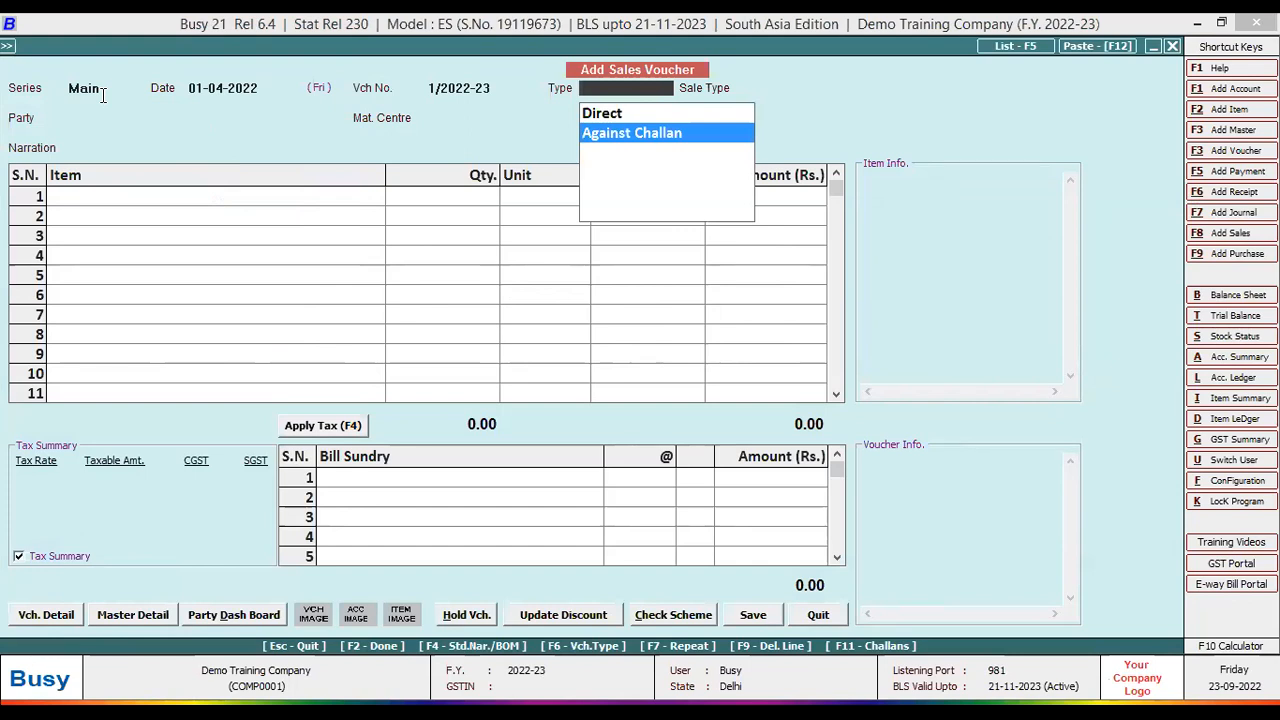
{"action": "key", "text": "Return"}
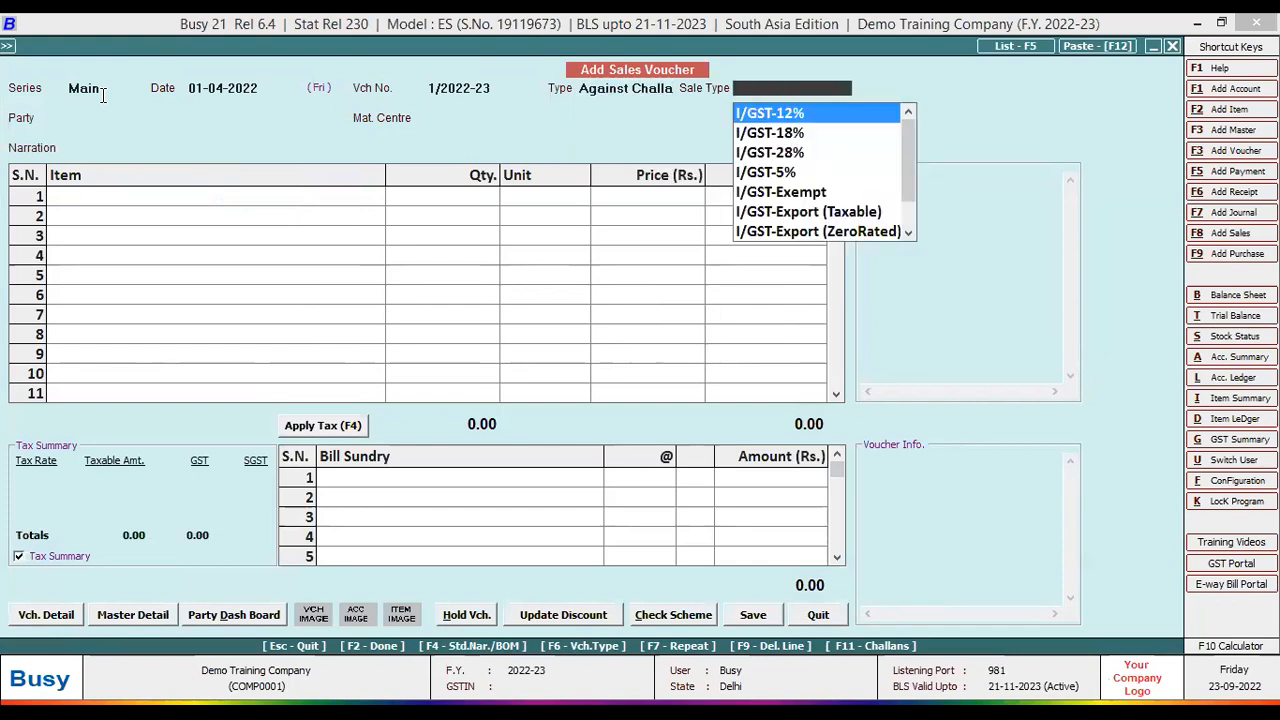
Step: Set the voucher's sale type to L/GST-ItemWise
{"action": "type", "text": "L"}
{"action": "key", "text": "Down"}
{"action": "key", "text": "Down"}
{"action": "key", "text": "Down"}
{"action": "key", "text": "Down"}
{"action": "key", "text": "Up"}
{"action": "key", "text": "Up"}
{"action": "key", "text": "Up"}
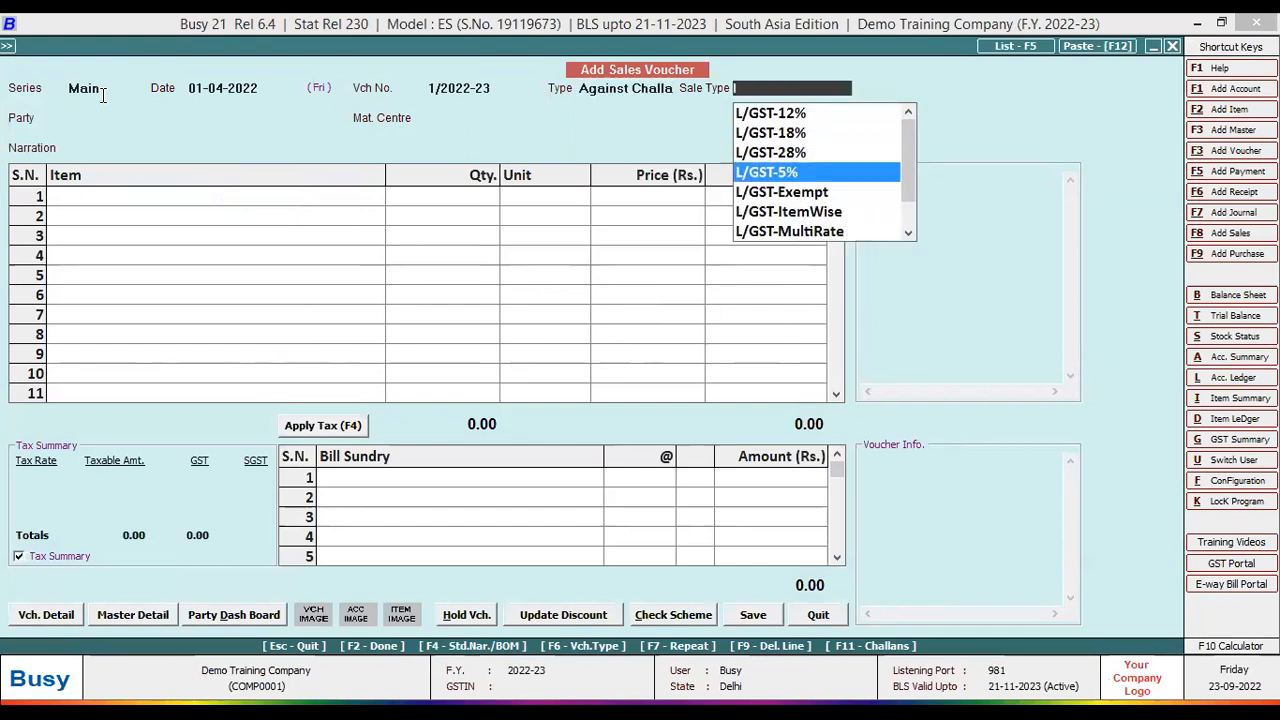
{"action": "key", "text": "Down"}
{"action": "key", "text": "Down"}
{"action": "key", "text": "Down"}
{"action": "key", "text": "Down"}
{"action": "key", "text": "Return"}
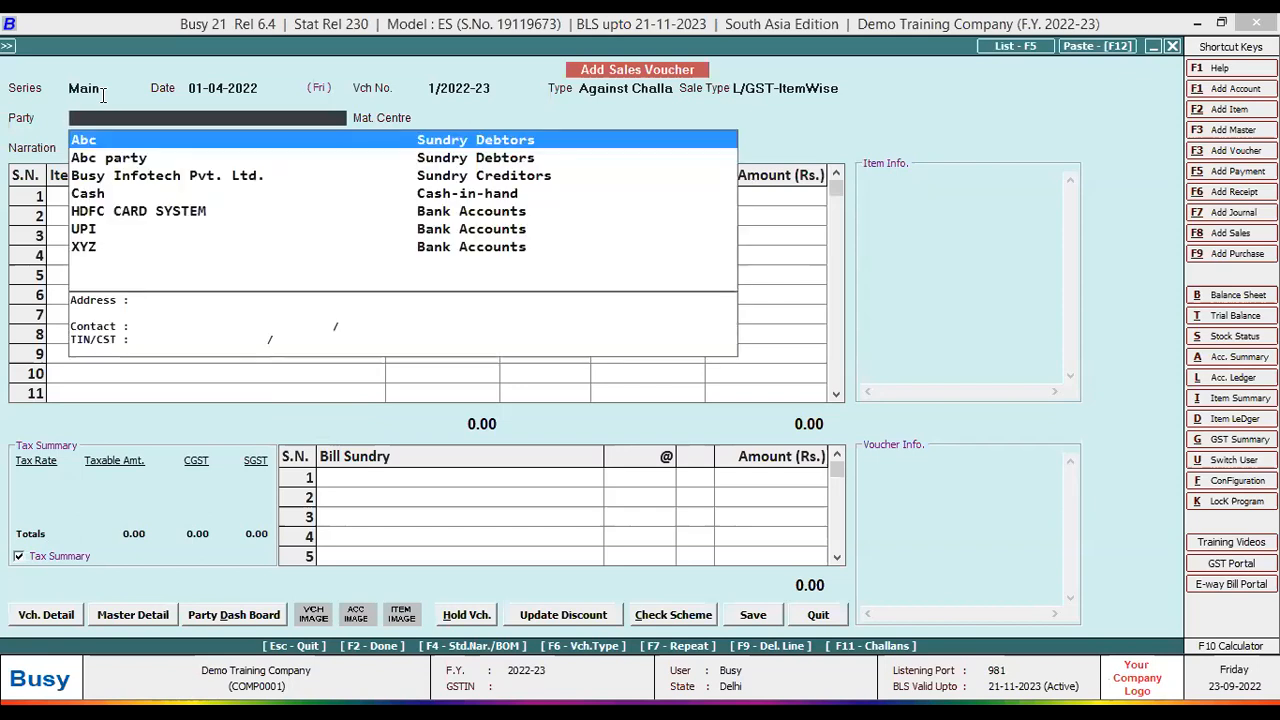
Step: Choose Abc as the party and Main Store as the material centre, leaving the narration blank
{"action": "key", "text": "Return"}
{"action": "key", "text": "Down"}
{"action": "key", "text": "Down"}
{"action": "key", "text": "Return"}
{"action": "key", "text": "Return"}
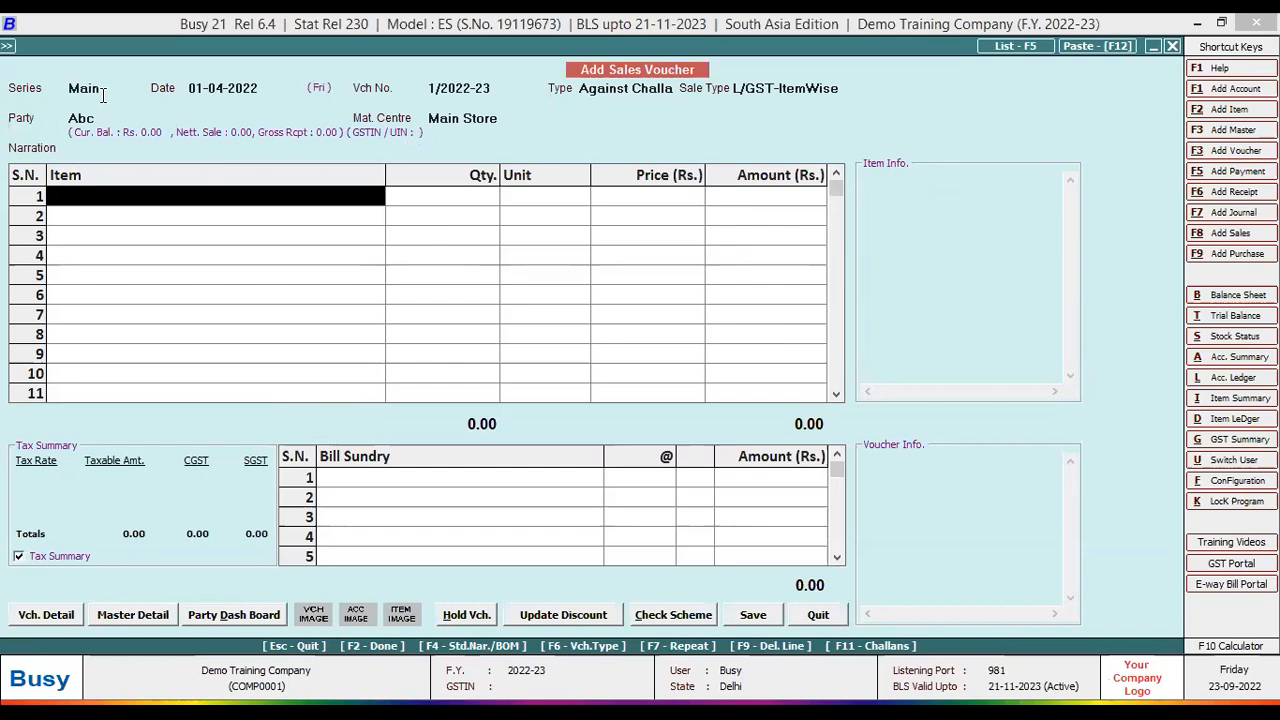
{"action": "key", "text": "F11"}
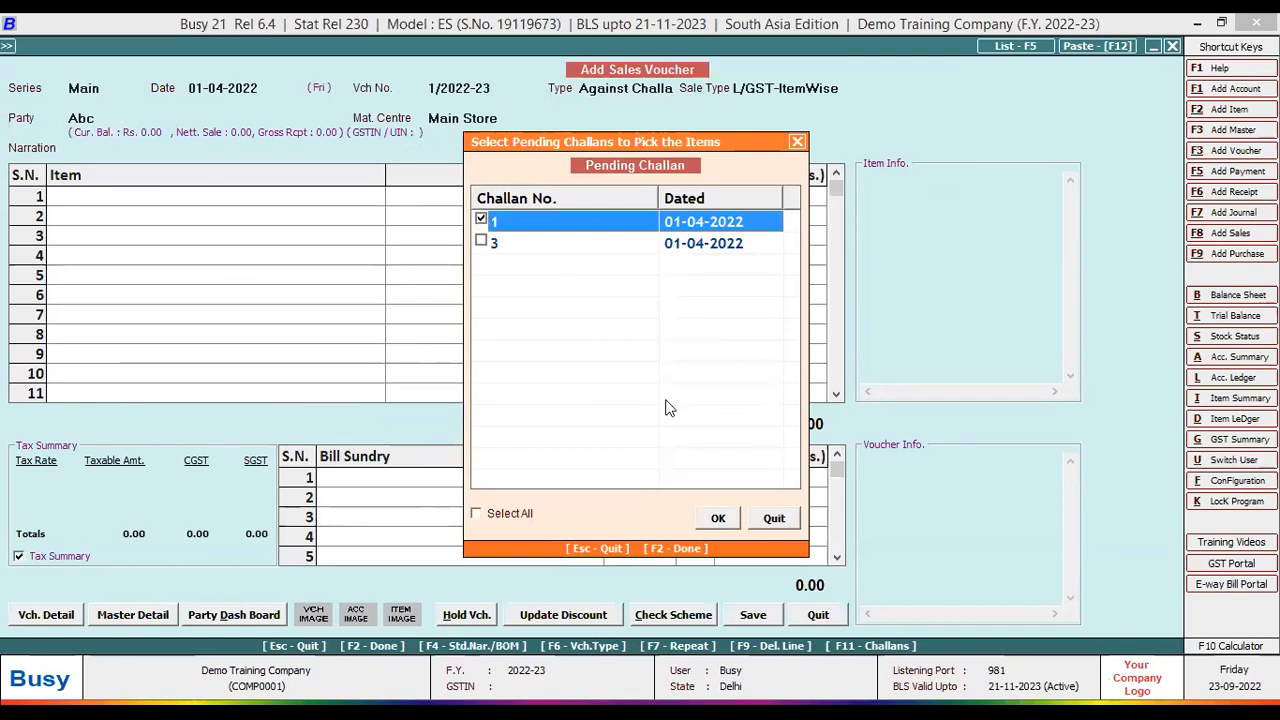
{"action": "left_click", "coordinate": [716, 519]}
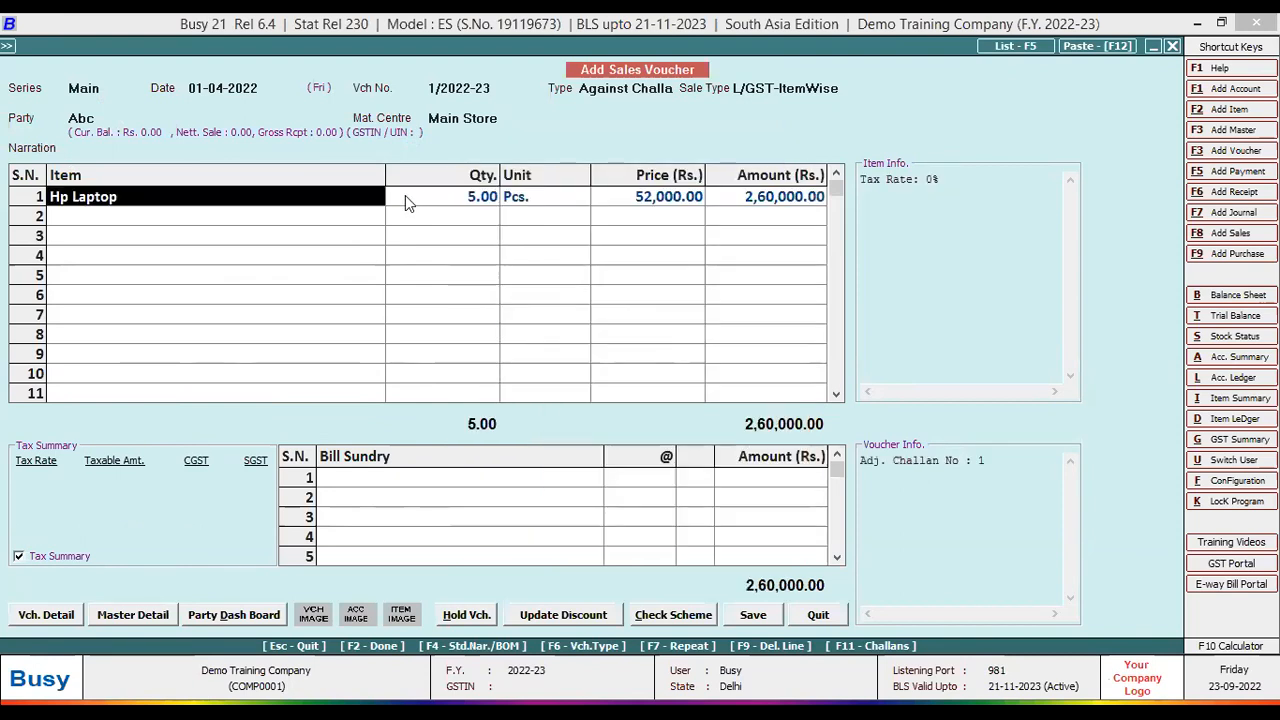
{"action": "left_click", "coordinate": [405, 197]}
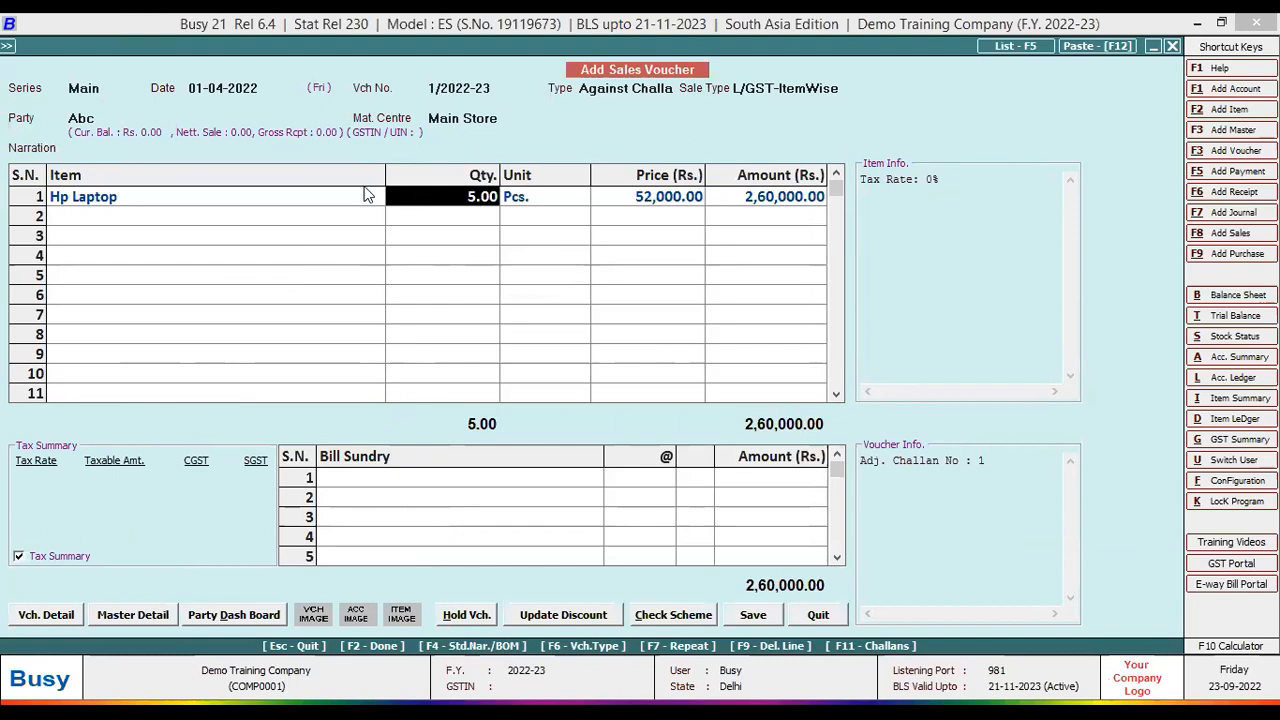
{"action": "left_click", "coordinate": [38, 200]}
{"action": "right_click", "coordinate": [30, 199]}
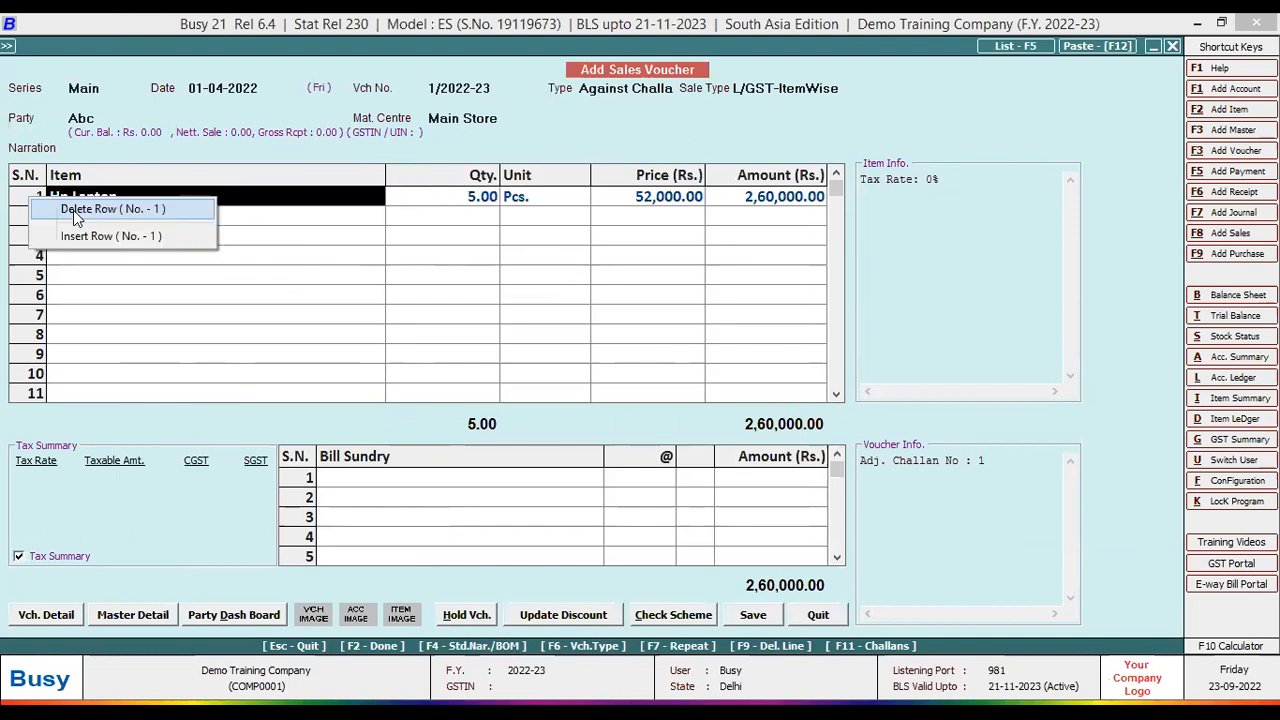
{"action": "left_click", "coordinate": [77, 210]}
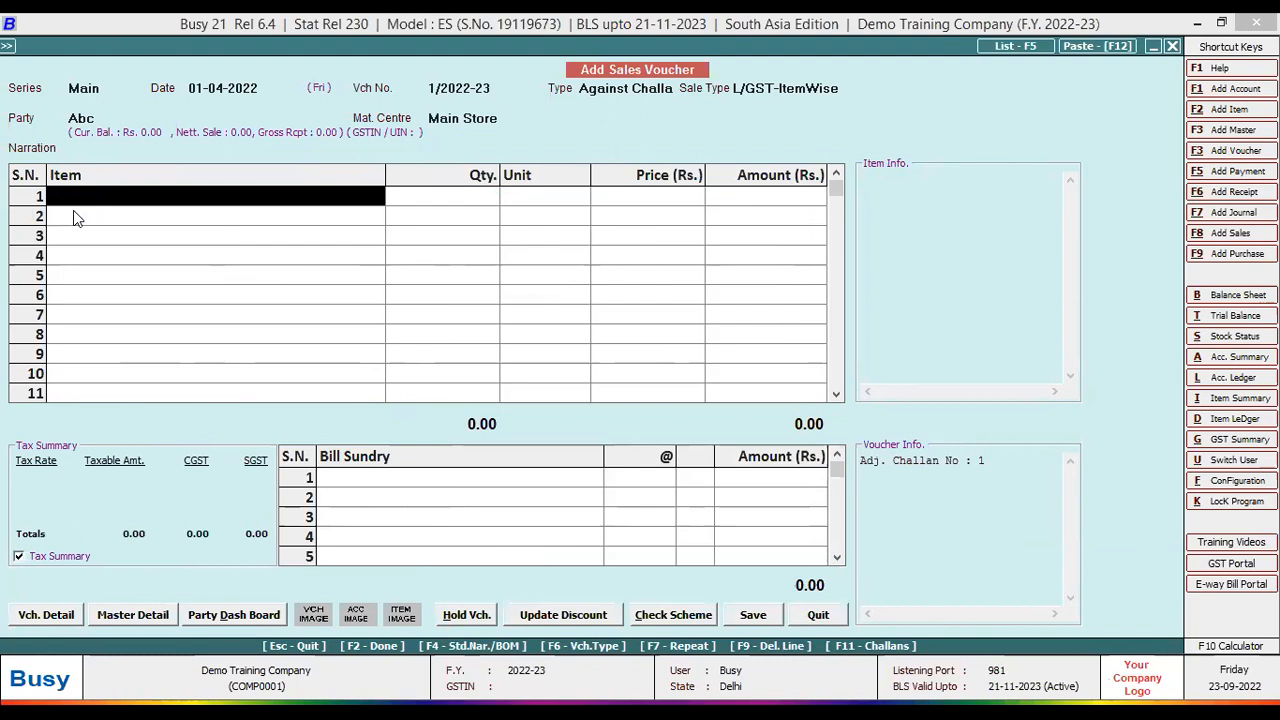
{"action": "key", "text": "F10"}
{"action": "key", "text": "Escape"}
Step: Load the items of pending challan 3 into the sales voucher
{"action": "key", "text": "F11"}
{"action": "left_click", "coordinate": [481, 242]}
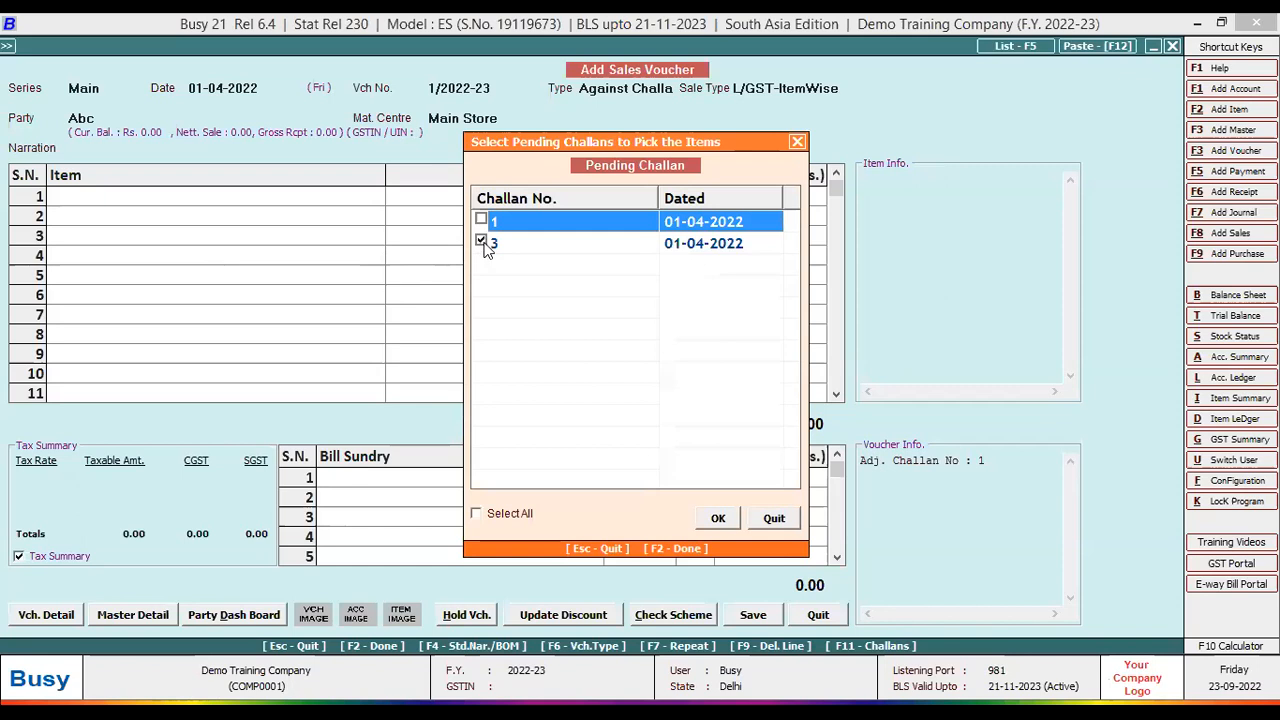
{"action": "left_click", "coordinate": [716, 523]}
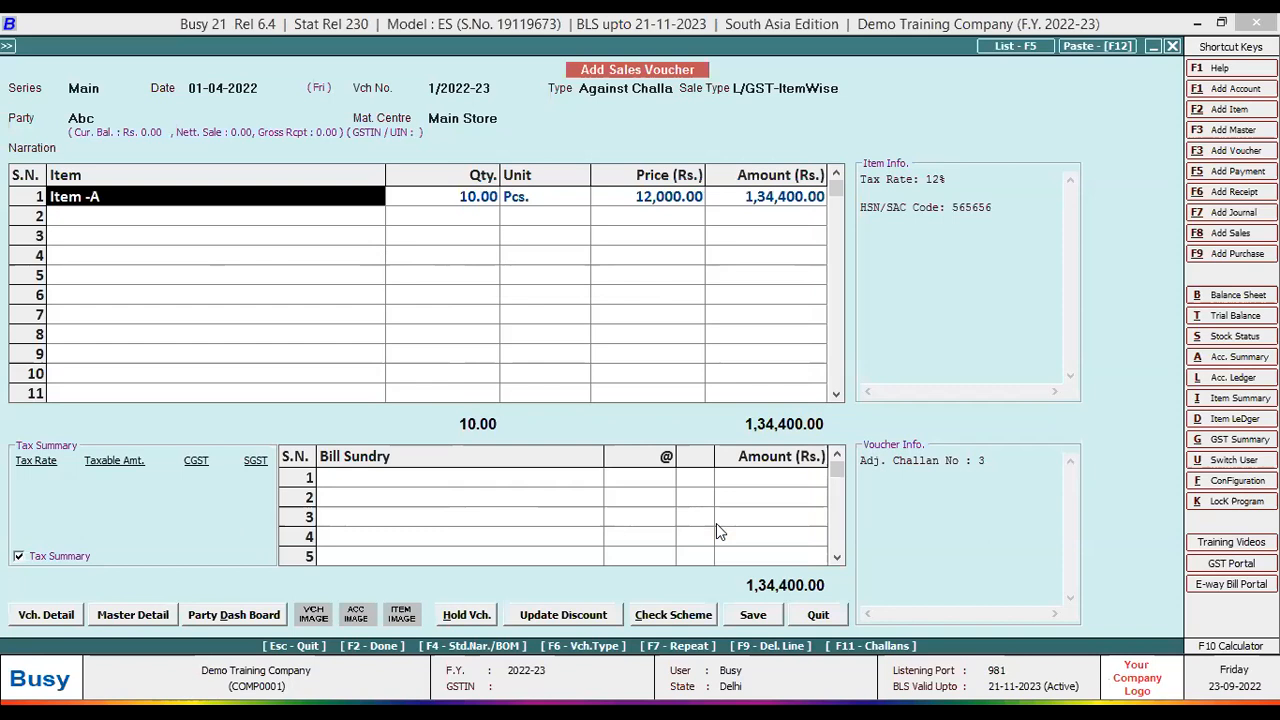
Step: Bill only part of the challan by setting the Item -A quantity to 5, and save the sales voucher
{"action": "key", "text": "Return"}
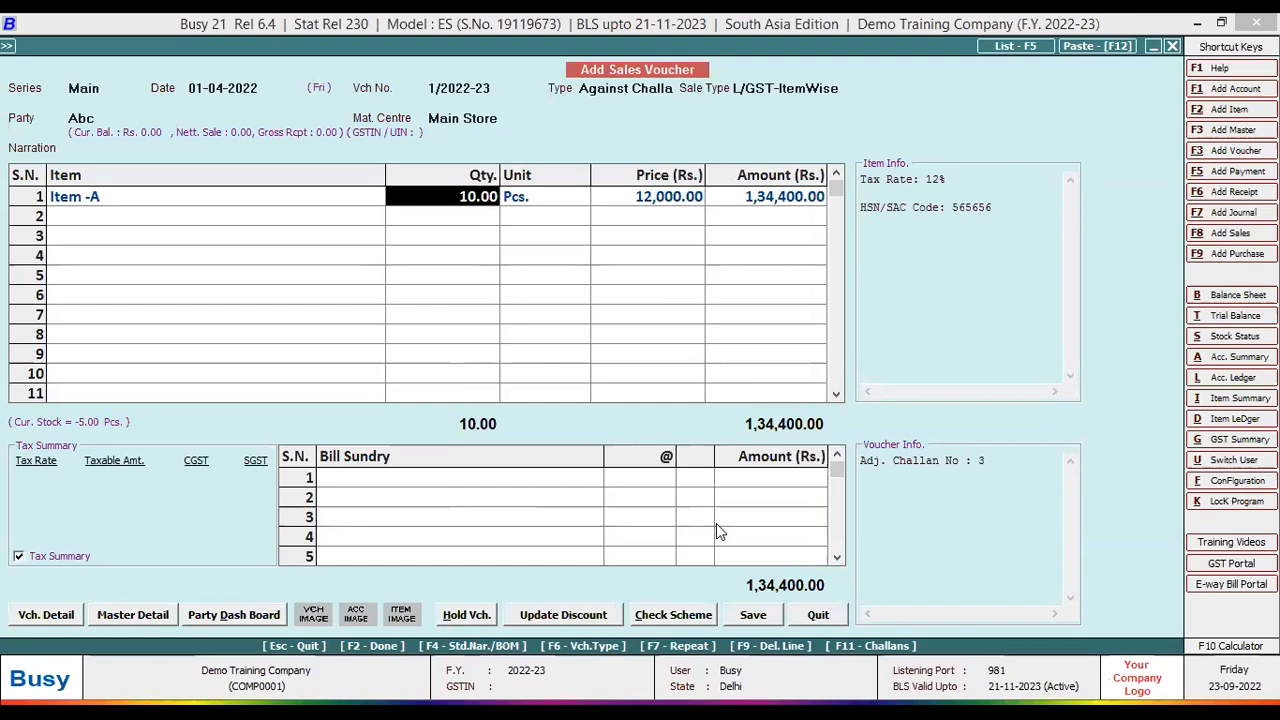
{"action": "key", "text": "BackSpace"}
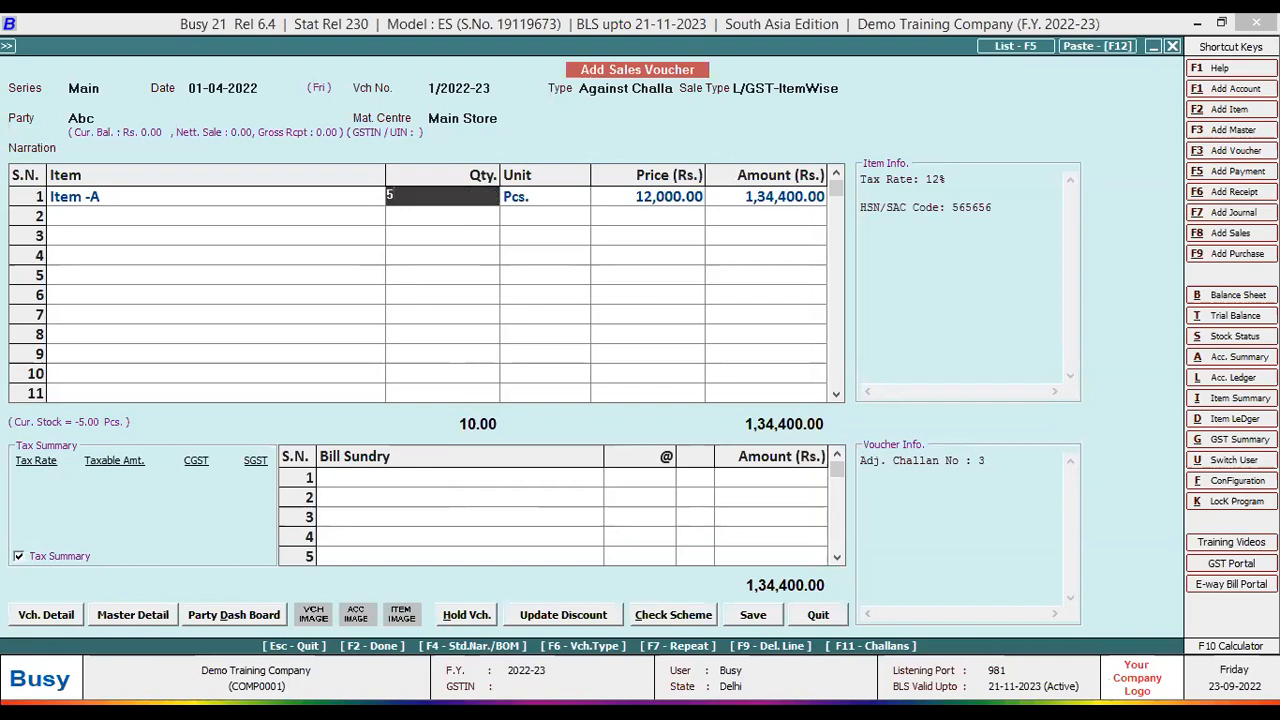
{"action": "type", "text": "5"}
{"action": "key", "text": "Return"}
{"action": "left_click", "coordinate": [755, 614]}
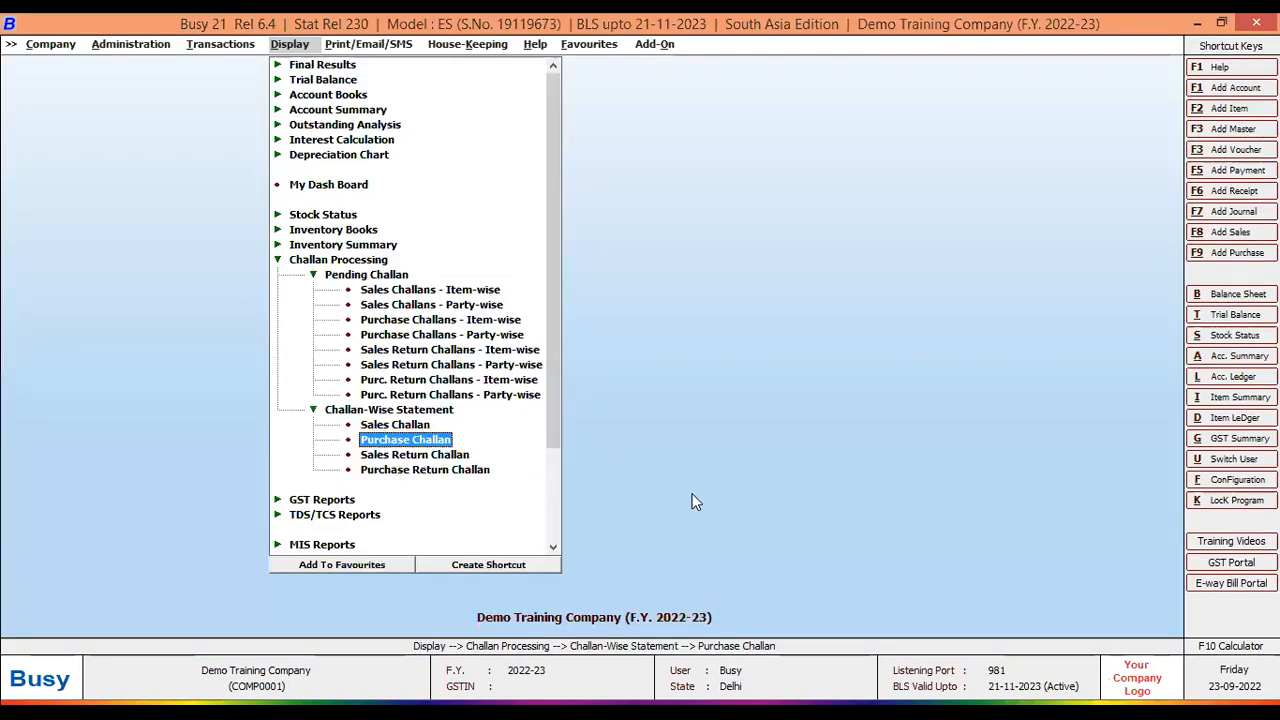
Step: Open the party-wise pending sales challans report for one account
{"action": "key", "text": "Up"}
{"action": "key", "text": "Up"}
{"action": "key", "text": "Up"}
{"action": "key", "text": "Up"}
{"action": "key", "text": "Up"}
{"action": "key", "text": "Up"}
{"action": "key", "text": "Up"}
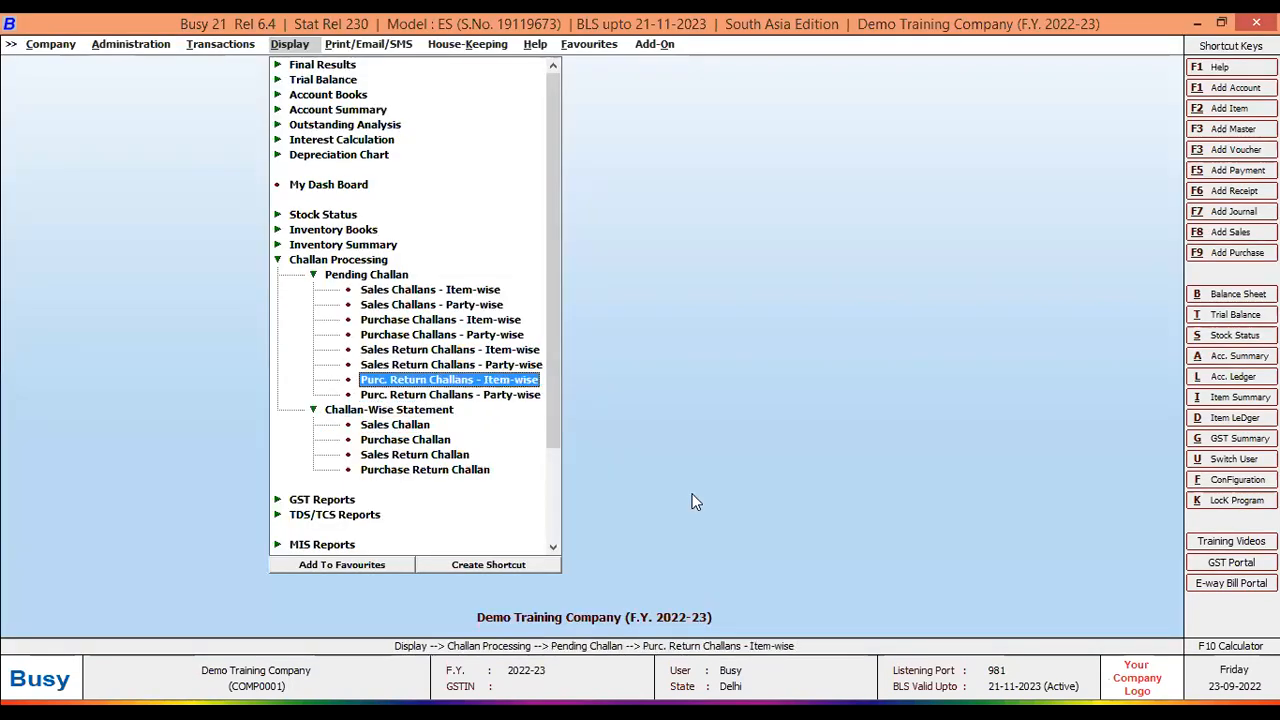
{"action": "key", "text": "Up"}
{"action": "key", "text": "Up"}
{"action": "key", "text": "Up"}
{"action": "key", "text": "Down"}
{"action": "key", "text": "Up"}
{"action": "key", "text": "Down"}
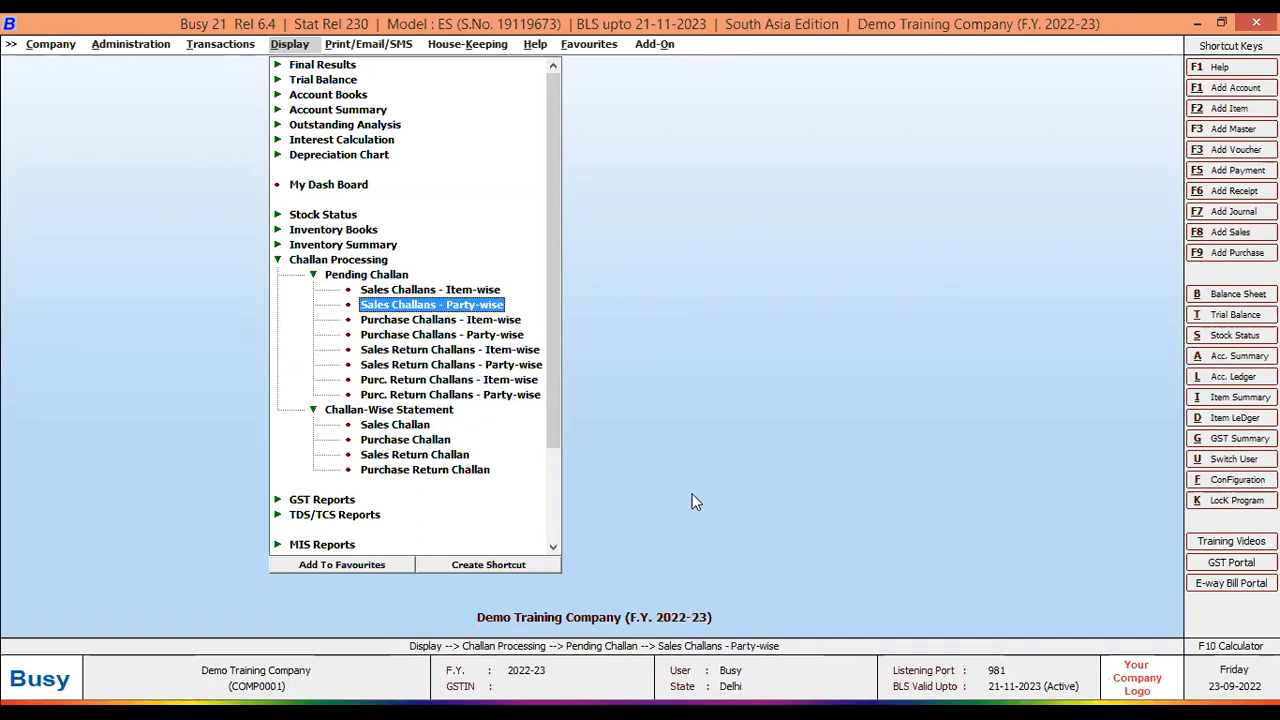
{"action": "key", "text": "Return"}
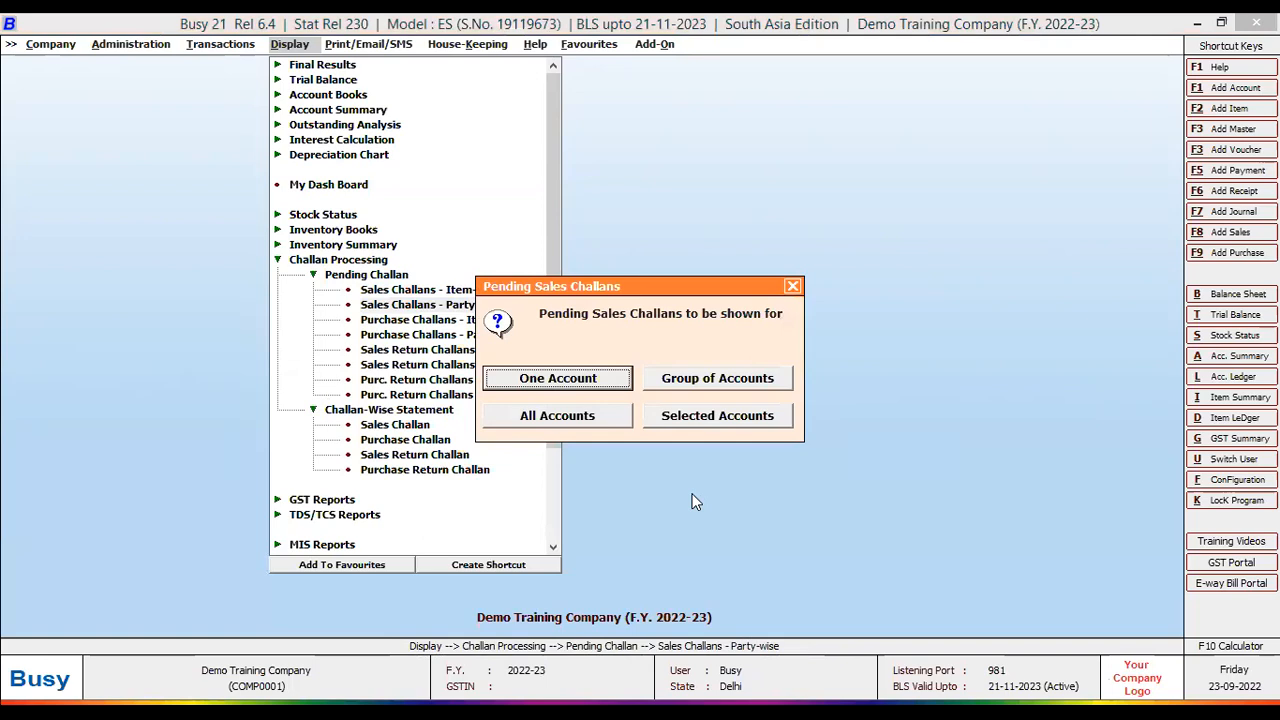
{"action": "key", "text": "Return"}
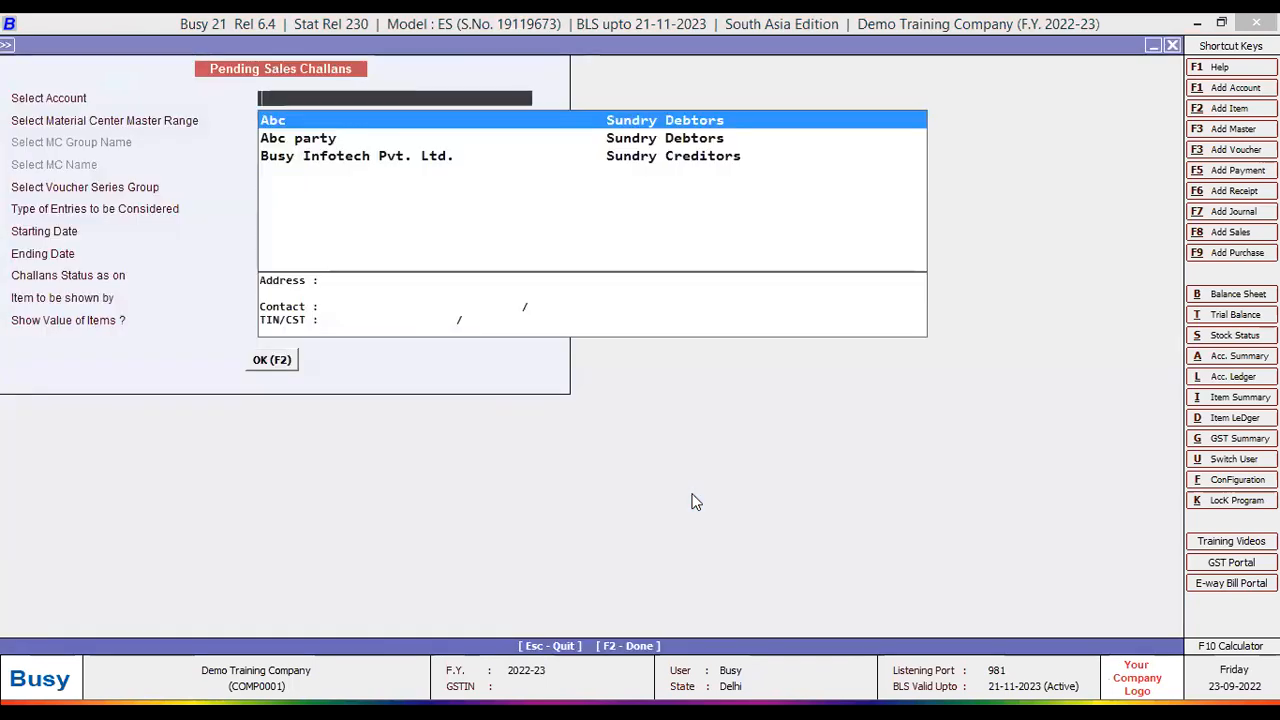
Step: Generate the pending sales challans report for account Abc, all material centres, from 01-04-2022 to 25-09-2022, without item values
{"action": "key", "text": "Down"}
{"action": "key", "text": "Return"}
{"action": "key", "text": "Escape"}
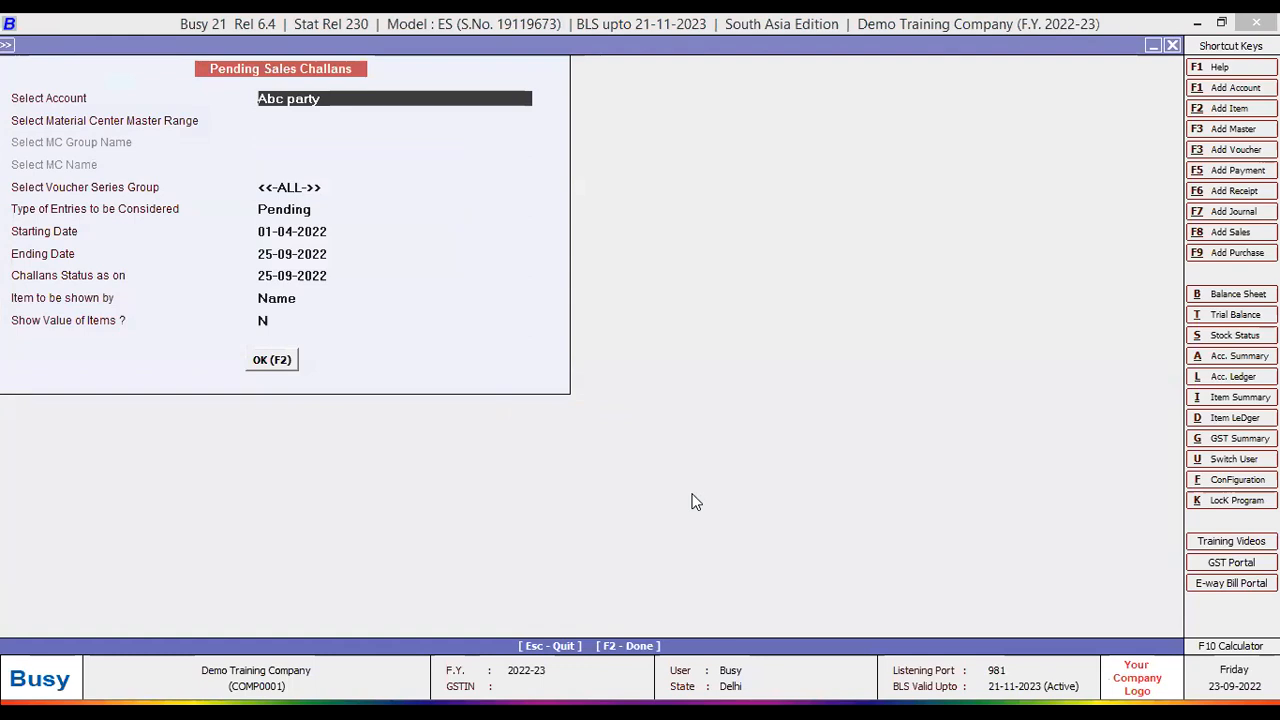
{"action": "type", "text": "a"}
{"action": "key", "text": "Return"}
{"action": "key", "text": "Down"}
{"action": "key", "text": "Down"}
{"action": "key", "text": "Return"}
{"action": "key", "text": "Return"}
{"action": "key", "text": "Return"}
{"action": "key", "text": "Return"}
{"action": "key", "text": "Return"}
{"action": "key", "text": "Return"}
{"action": "key", "text": "Return"}
{"action": "key", "text": "Return"}
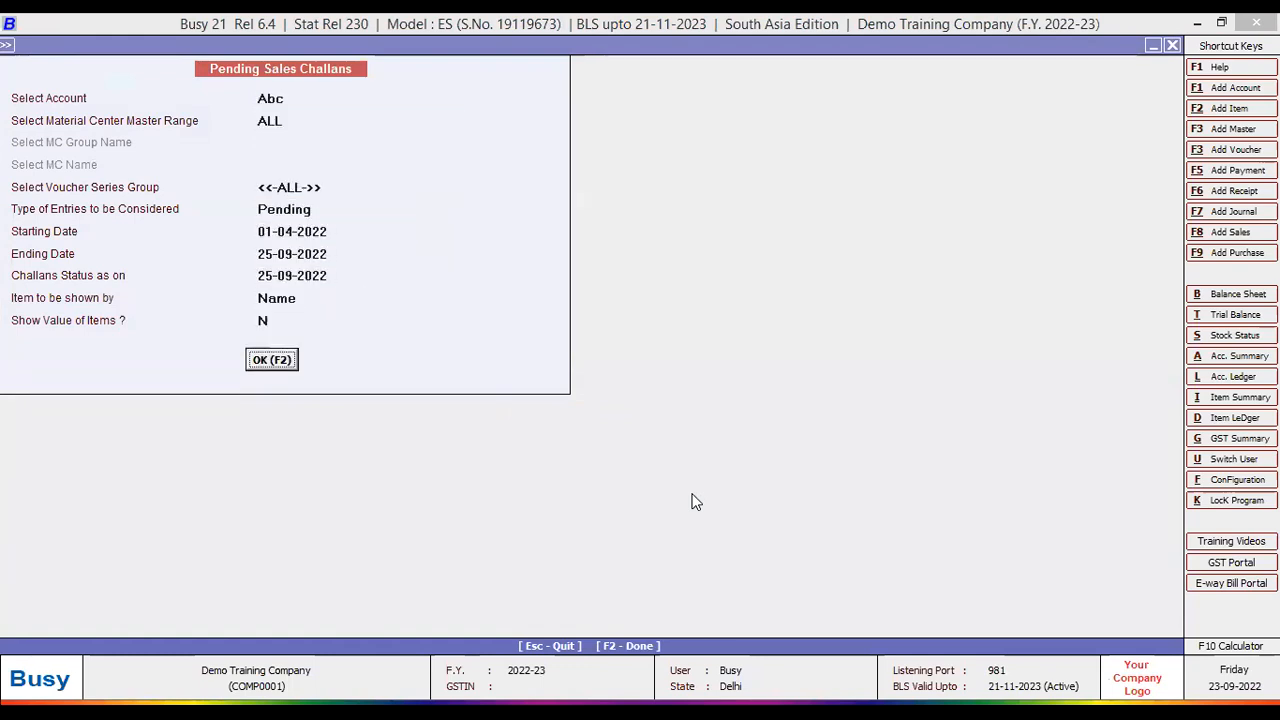
{"action": "key", "text": "Return"}
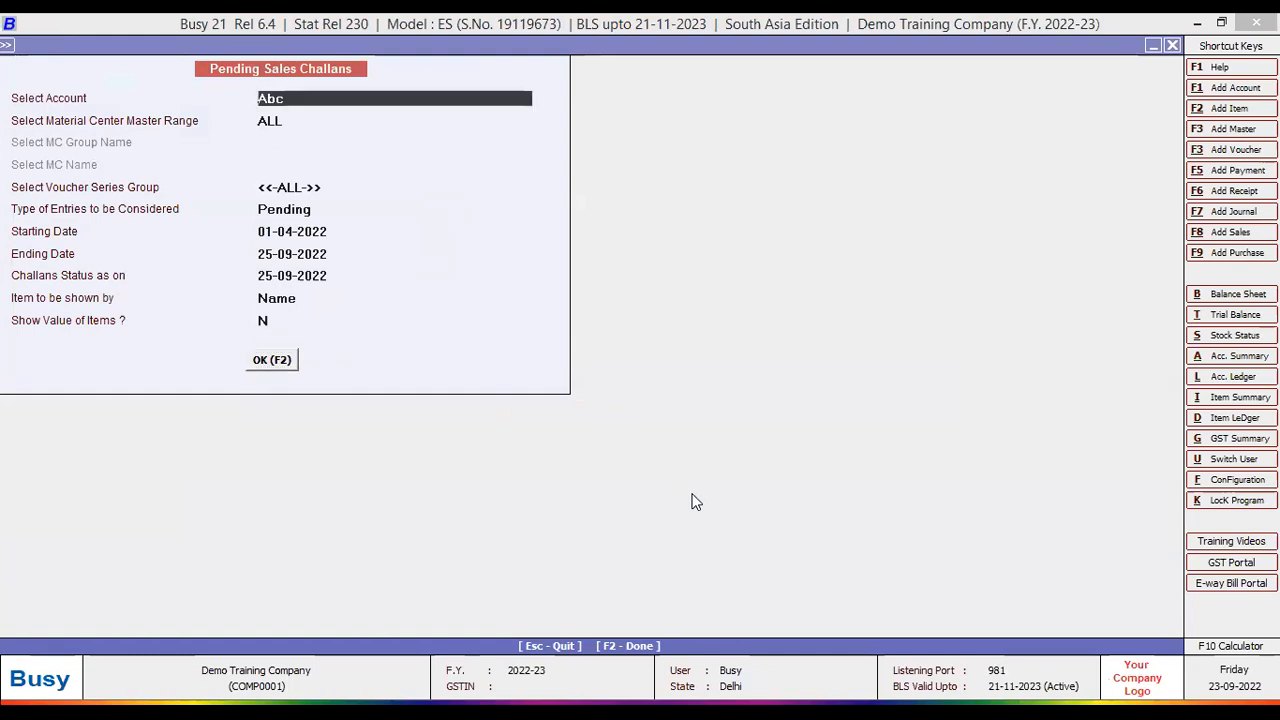
{"action": "key", "text": "F2"}
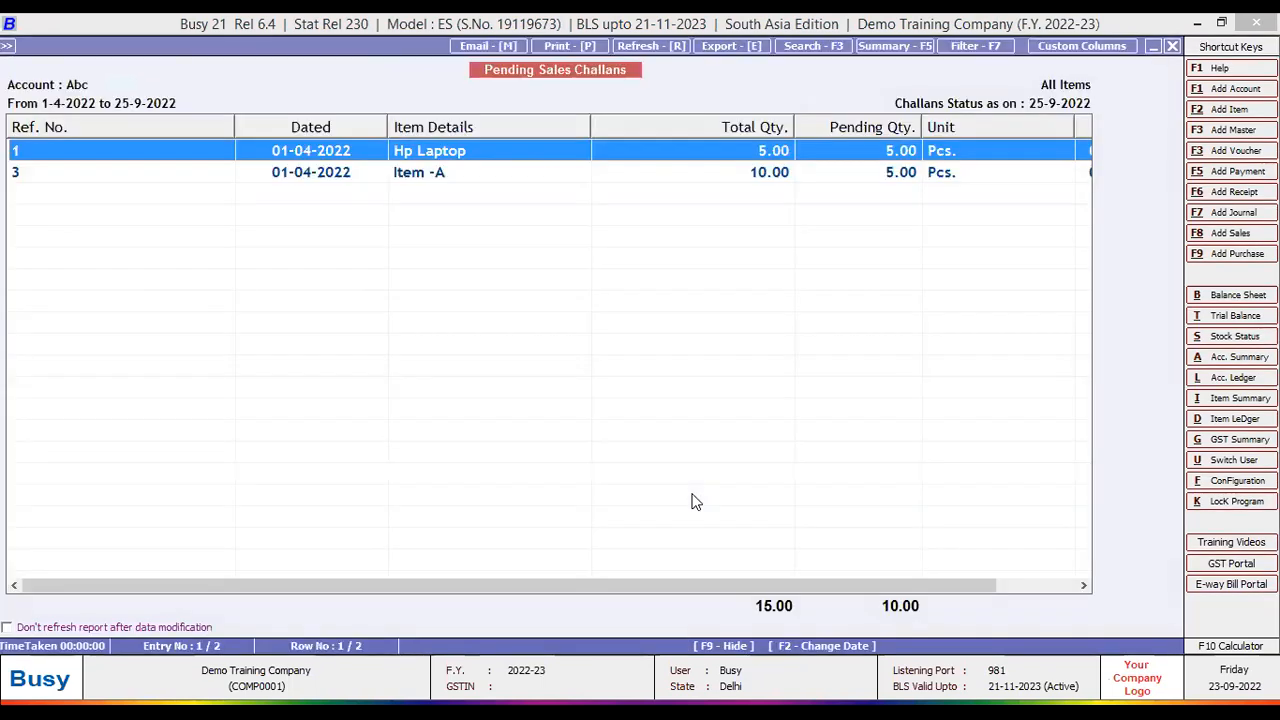
Step: Examine the total quantity, pending quantity and due date of Item -A in the pending challans report
{"action": "key", "text": "Down"}
{"action": "key", "text": "Right"}
{"action": "key", "text": "Right"}
{"action": "key", "text": "Right"}
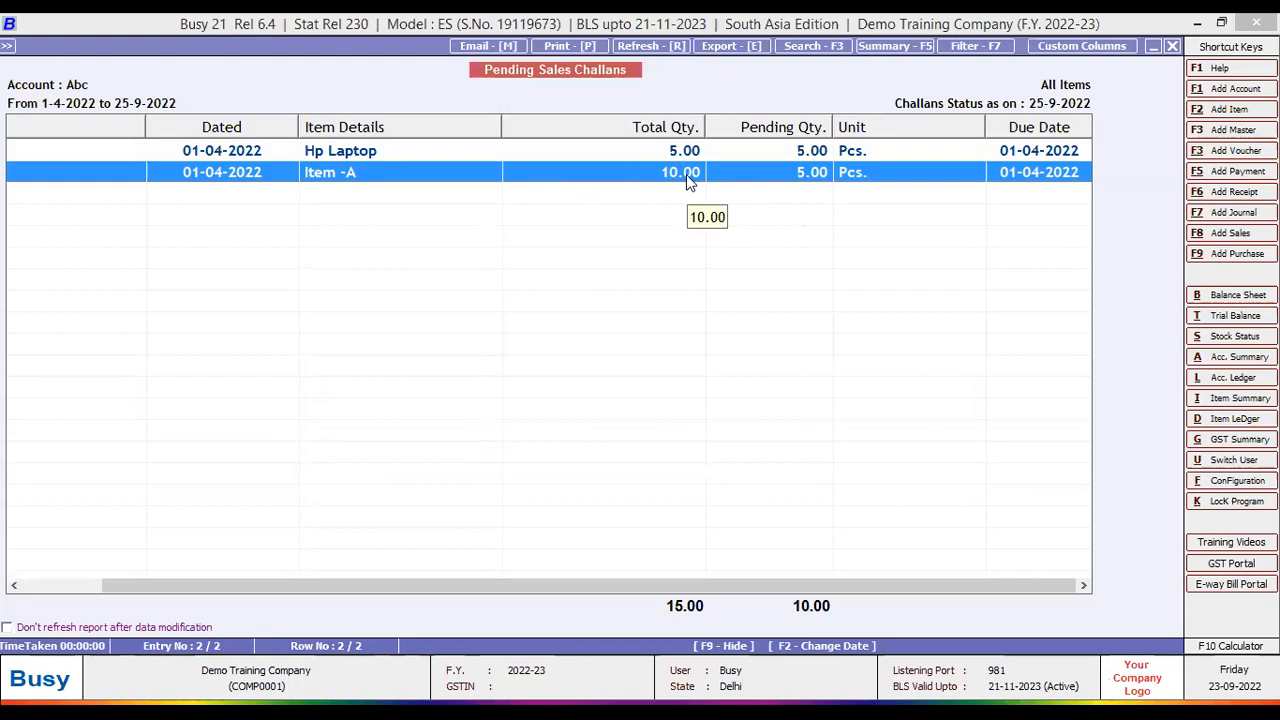
Step: Close the pending sales challans report and open the date-wise challan-wise statement for sales challans
{"action": "key", "text": "Escape"}
{"action": "key", "text": "Down"}
{"action": "key", "text": "Down"}
{"action": "key", "text": "Down"}
{"action": "key", "text": "Down"}
{"action": "key", "text": "Down"}
{"action": "key", "text": "Down"}
{"action": "key", "text": "Down"}
{"action": "key", "text": "Down"}
{"action": "key", "text": "Down"}
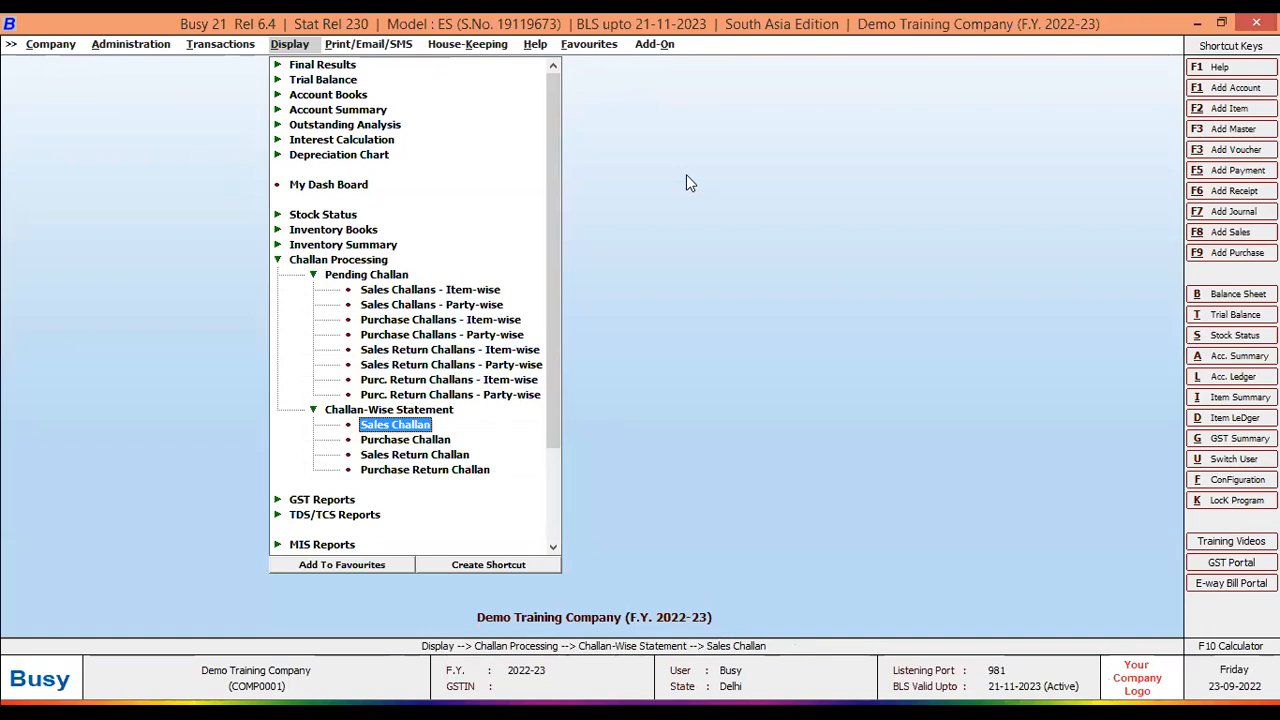
{"action": "key", "text": "Return"}
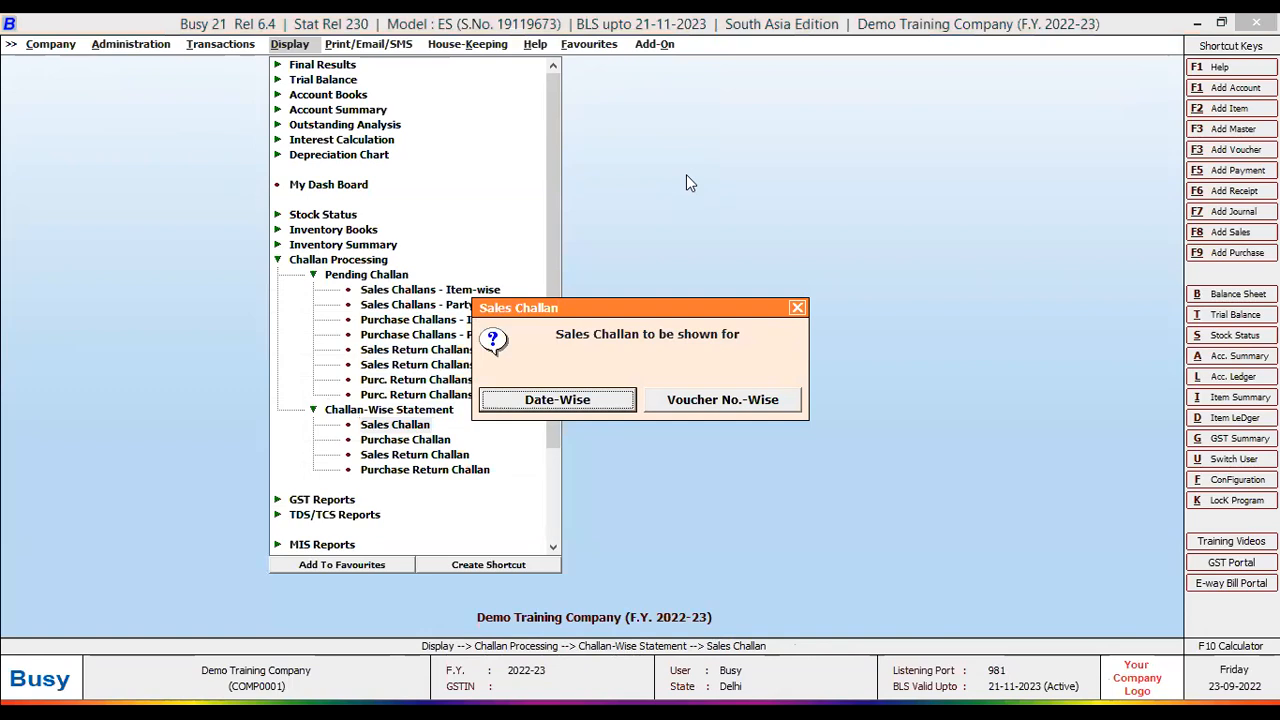
{"action": "key", "text": "Return"}
Step: Generate the sales challan statement for all accounts and items from 01-04-2022 to 25-09-2022, with adjustment details and without item values
{"action": "key", "text": "Return"}
{"action": "key", "text": "Return"}
{"action": "key", "text": "Return"}
{"action": "key", "text": "Return"}
{"action": "key", "text": "Return"}
{"action": "key", "text": "Return"}
{"action": "key", "text": "Return"}
{"action": "key", "text": "Return"}
{"action": "key", "text": "Return"}
{"action": "key", "text": "Return"}
{"action": "key", "text": "Return"}
{"action": "key", "text": "Return"}
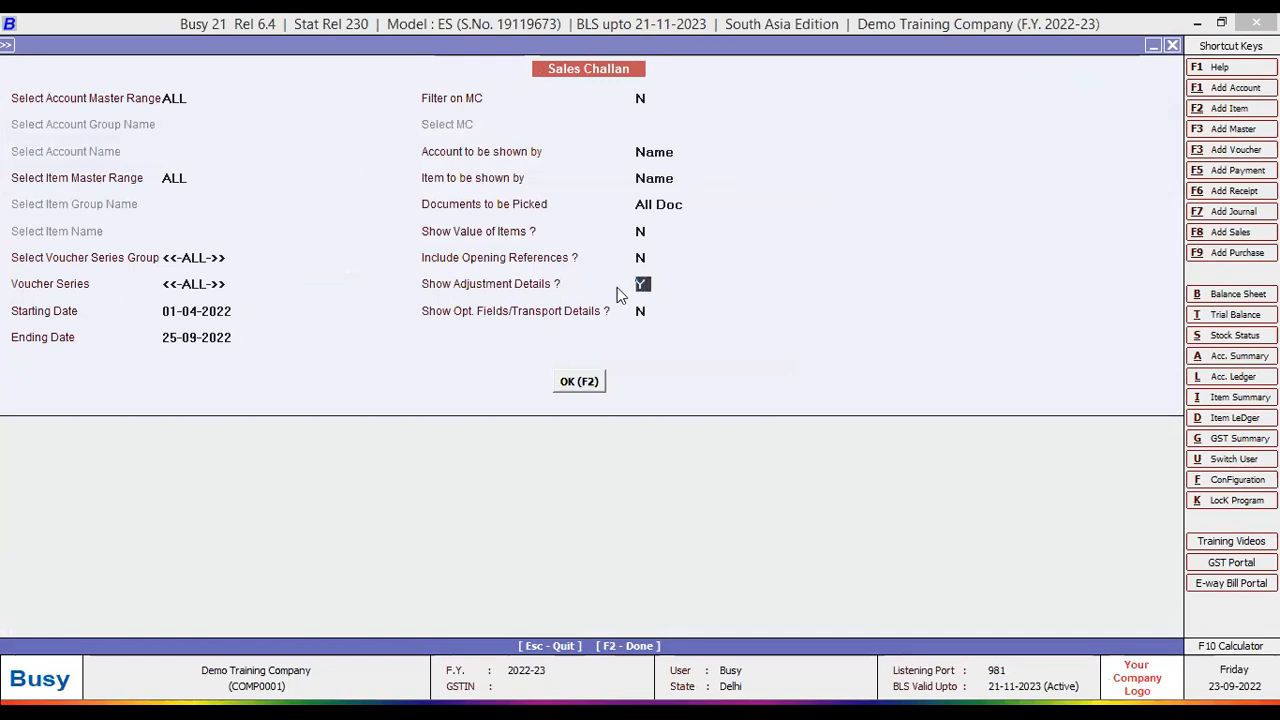
{"action": "left_click", "coordinate": [588, 381]}
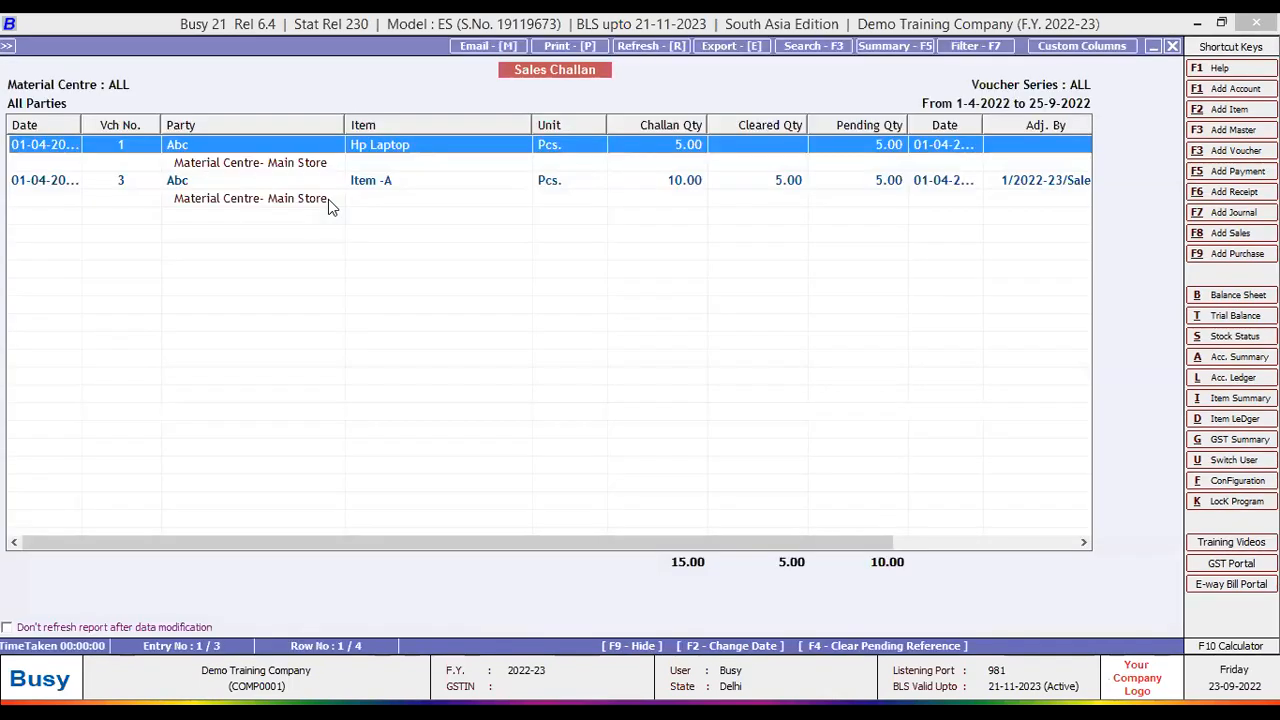
Step: Examine the cleared, pending and adjustment details of the Item -A challan, and close the statement
{"action": "key", "text": "Down"}
{"action": "key", "text": "Right"}
{"action": "key", "text": "Right"}
{"action": "key", "text": "Right"}
{"action": "key", "text": "Right"}
{"action": "key", "text": "Right"}
{"action": "key", "text": "Right"}
{"action": "key", "text": "Right"}
{"action": "key", "text": "Right"}
{"action": "key", "text": "Right"}
{"action": "key", "text": "Right"}
{"action": "key", "text": "Right"}
{"action": "key", "text": "Right"}
{"action": "key", "text": "Right"}
{"action": "key", "text": "Right"}
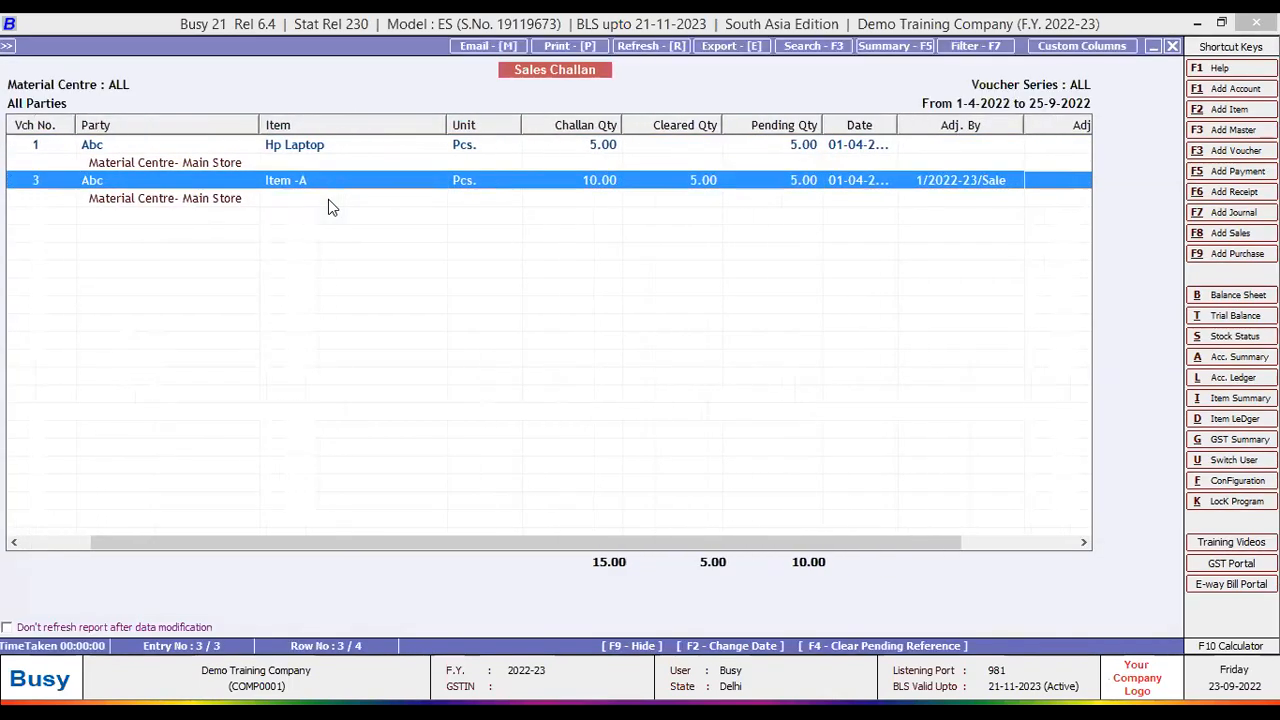
{"action": "key", "text": "Right"}
{"action": "key", "text": "Right"}
{"action": "key", "text": "Right"}
{"action": "key", "text": "Right"}
{"action": "key", "text": "Right"}
{"action": "key", "text": "Right"}
{"action": "key", "text": "Right"}
{"action": "key", "text": "Right"}
{"action": "key", "text": "Right"}
{"action": "key", "text": "Right"}
{"action": "key", "text": "Right"}
{"action": "key", "text": "Right"}
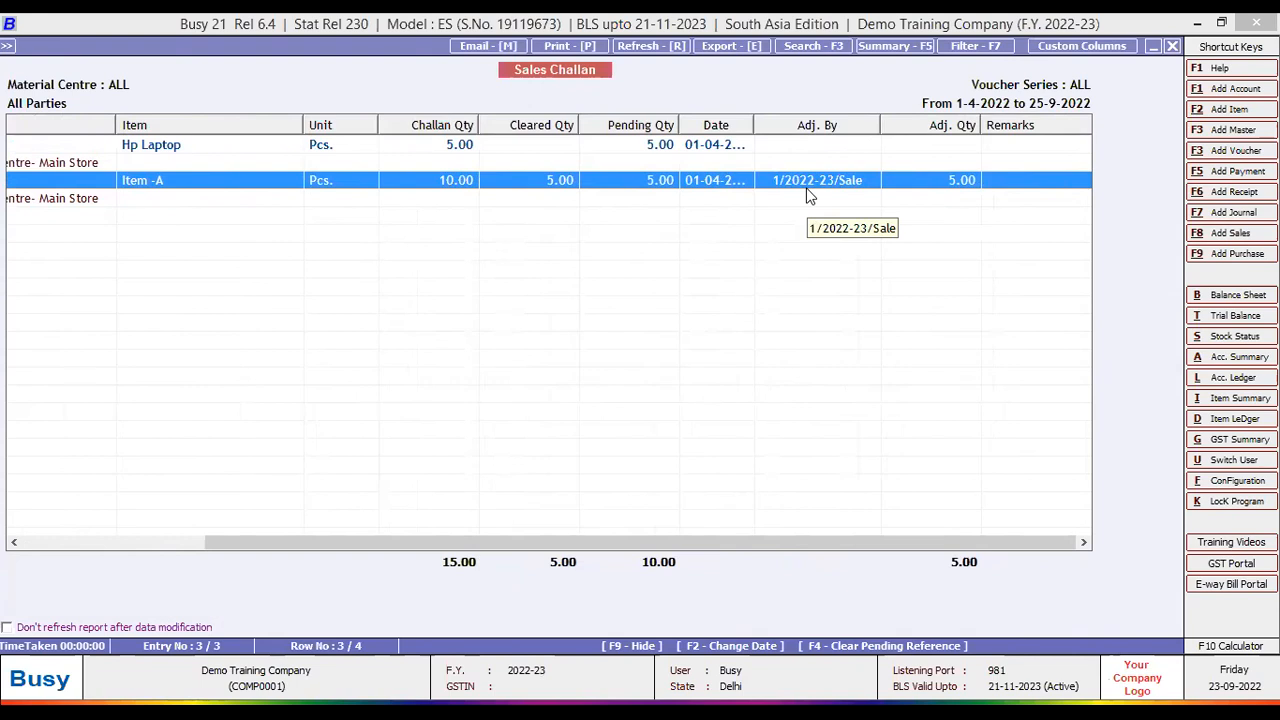
{"action": "key", "text": "Escape"}
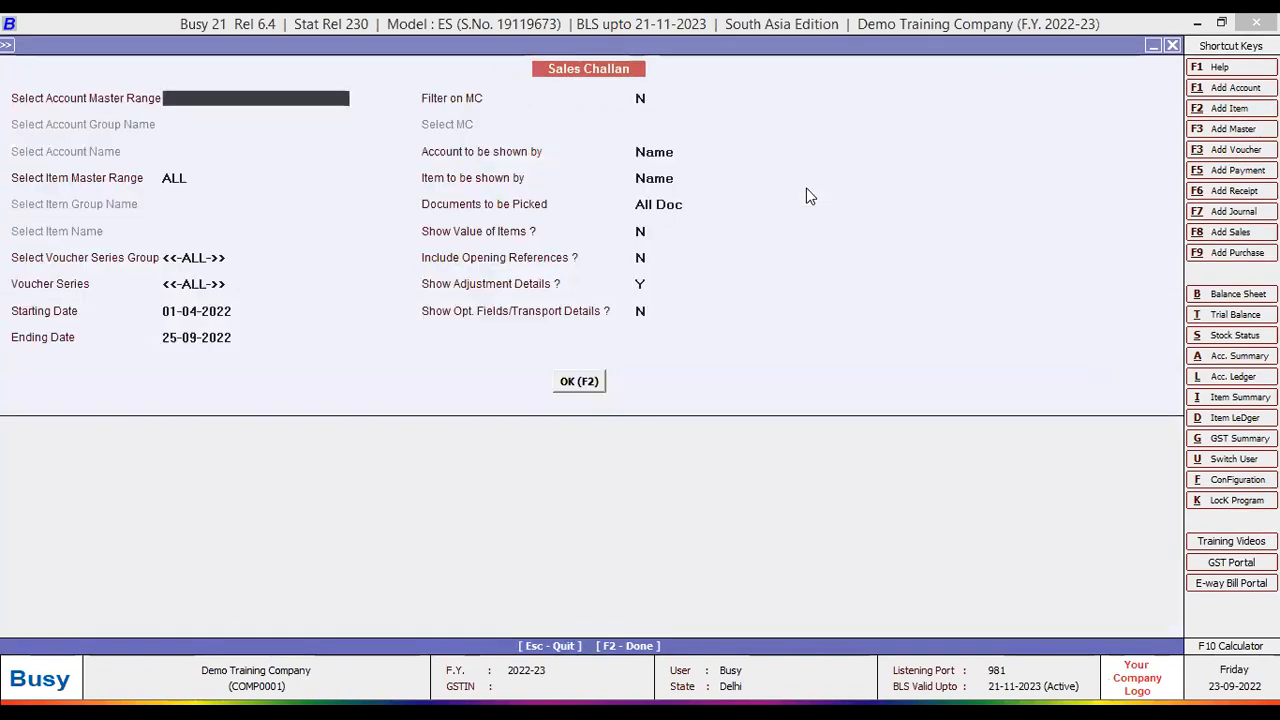
{"action": "key", "text": "Escape"}
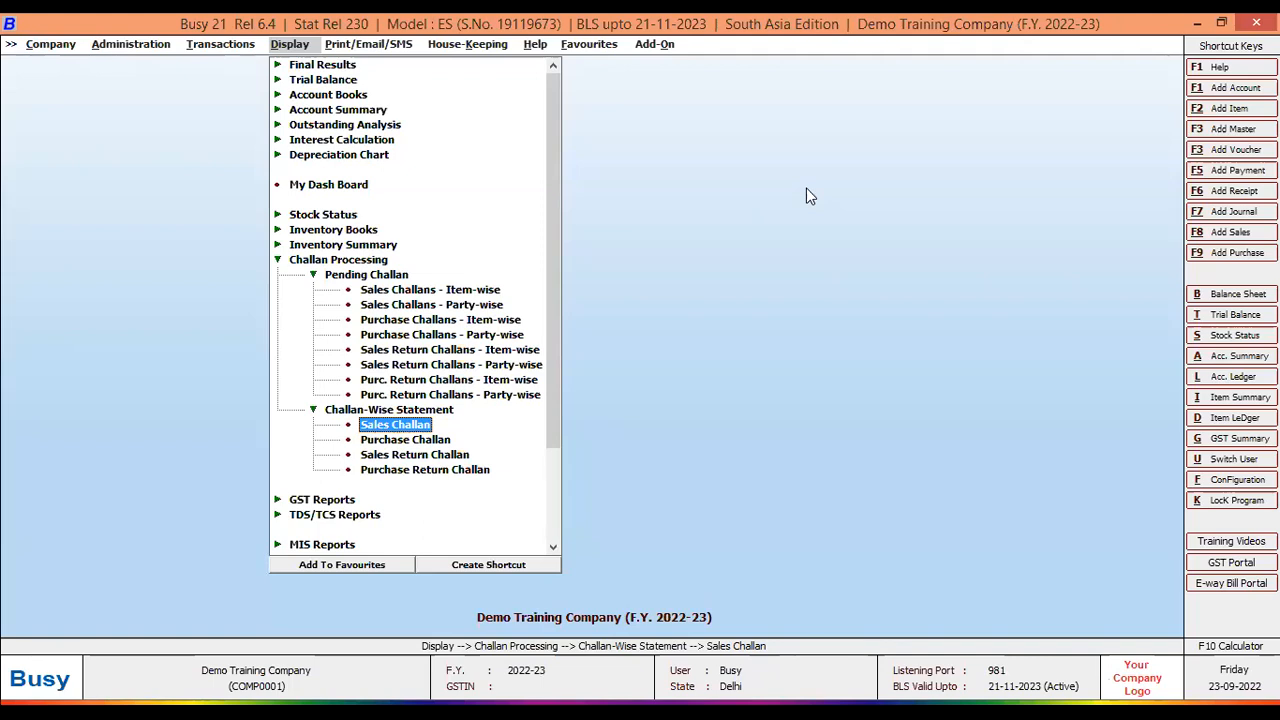
Step: Start a new material issued to party voucher dated 01-04-2022 with the type Purchase Return Challan
{"action": "key", "text": "Left"}
{"action": "key", "text": "Down"}
{"action": "key", "text": "Down"}
{"action": "key", "text": "Down"}
{"action": "key", "text": "Down"}
{"action": "key", "text": "Down"}
{"action": "key", "text": "Down"}
{"action": "key", "text": "Down"}
{"action": "key", "text": "Down"}
{"action": "key", "text": "Down"}
{"action": "key", "text": "Down"}
{"action": "key", "text": "Down"}
{"action": "key", "text": "Down"}
{"action": "key", "text": "Down"}
{"action": "key", "text": "Down"}
{"action": "key", "text": "Down"}
{"action": "key", "text": "Down"}
{"action": "key", "text": "Down"}
{"action": "key", "text": "Down"}
{"action": "key", "text": "Down"}
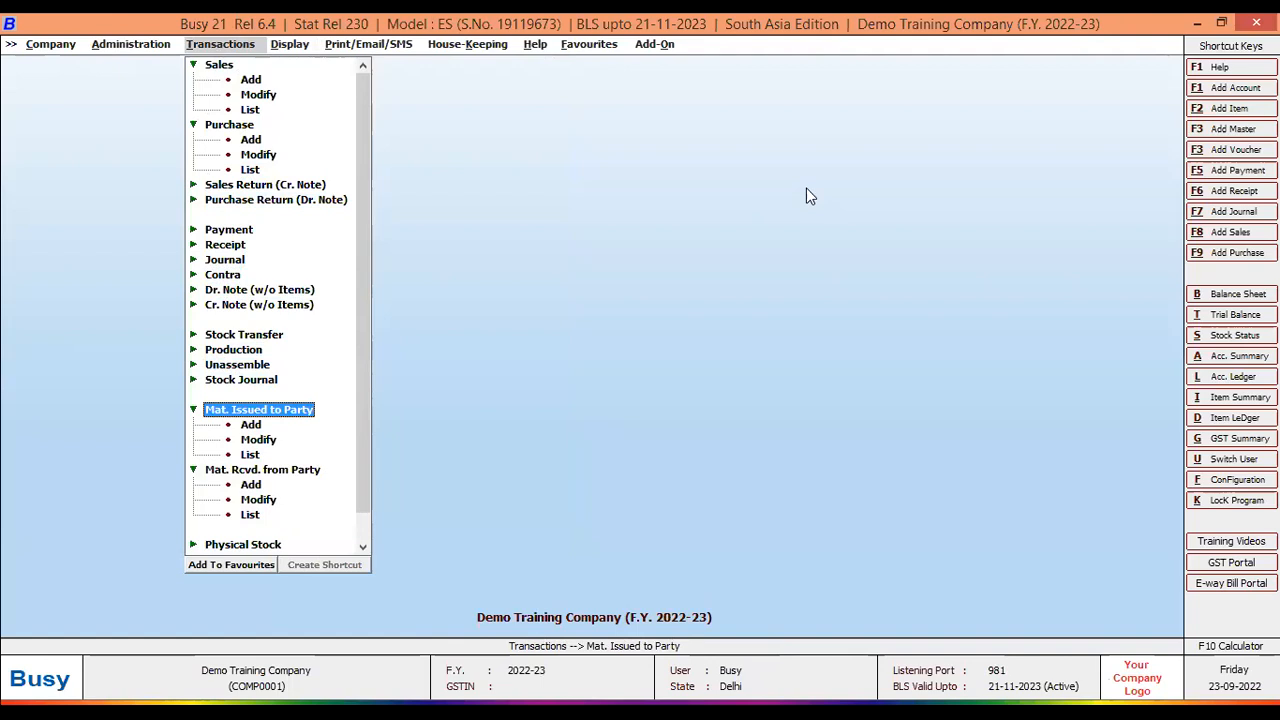
{"action": "key", "text": "Down"}
{"action": "key", "text": "Return"}
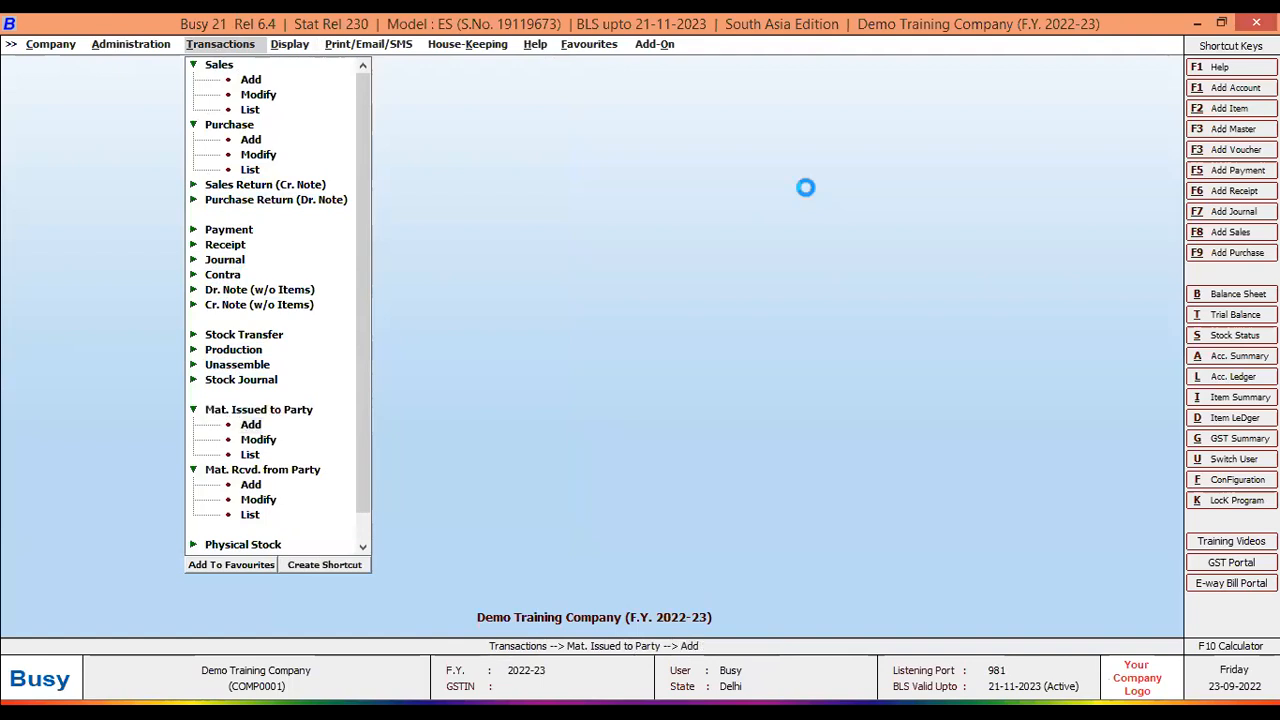
{"action": "key", "text": "Return"}
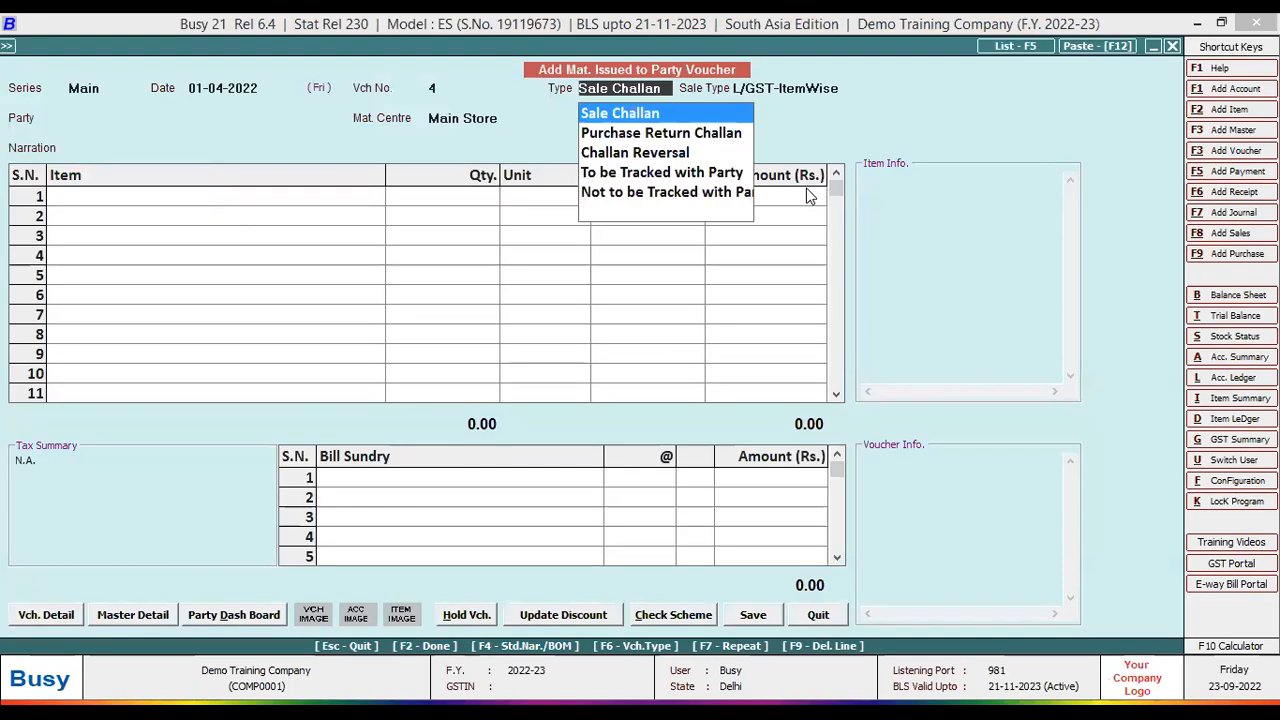
{"action": "key", "text": "Down"}
{"action": "key", "text": "Return"}
{"action": "key", "text": "Return"}
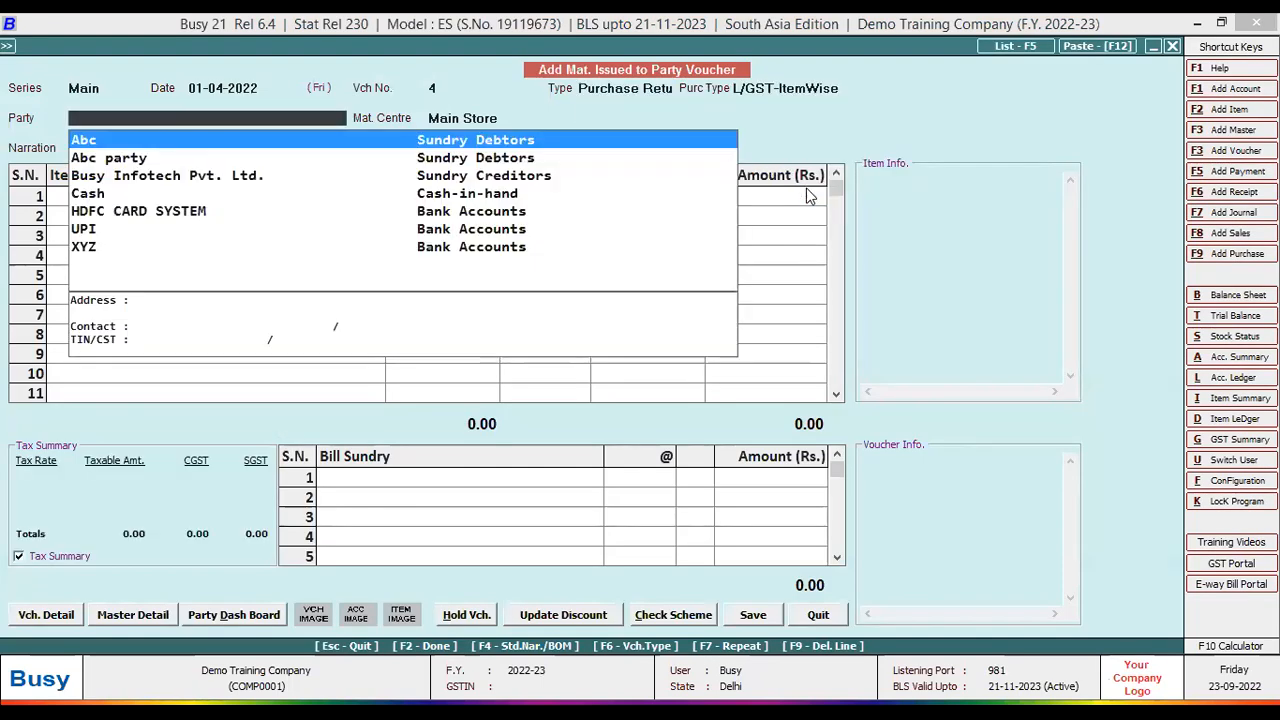
Step: Set the voucher's party to Busy Infotech Pvt. Ltd. with material centre Main Store, leaving the narration blank
{"action": "key", "text": "Down"}
{"action": "key", "text": "Down"}
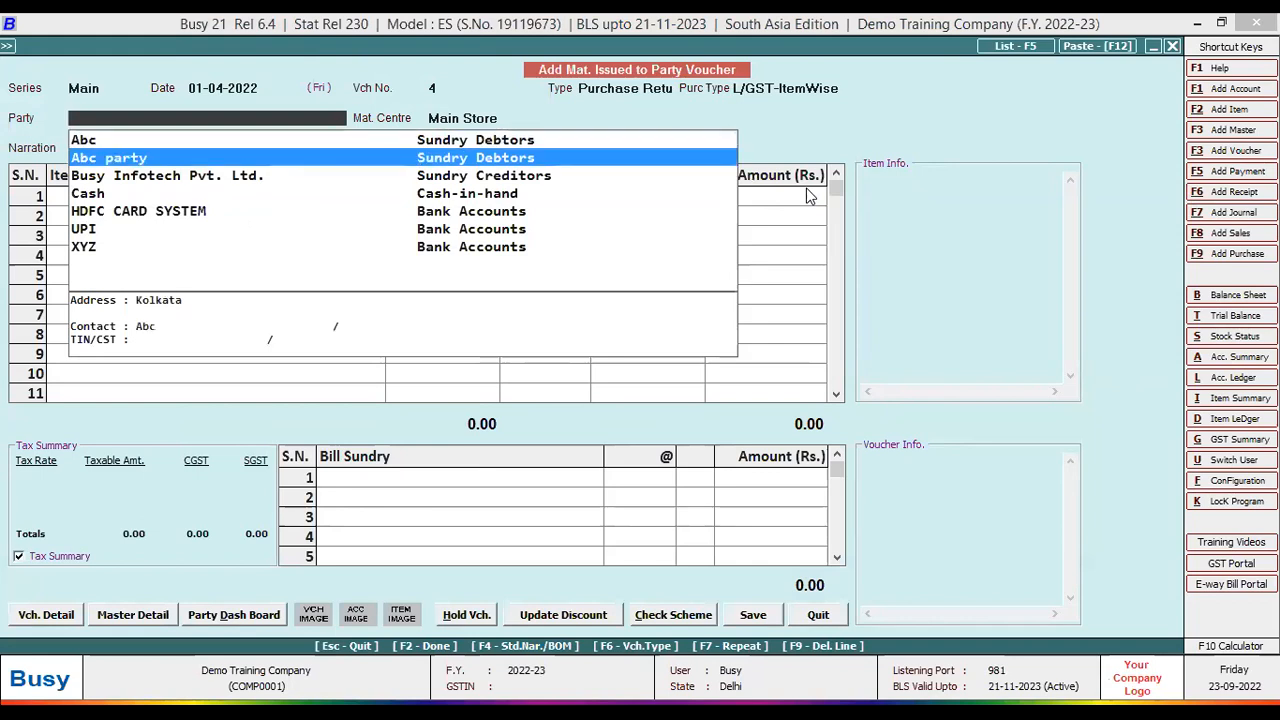
{"action": "key", "text": "Return"}
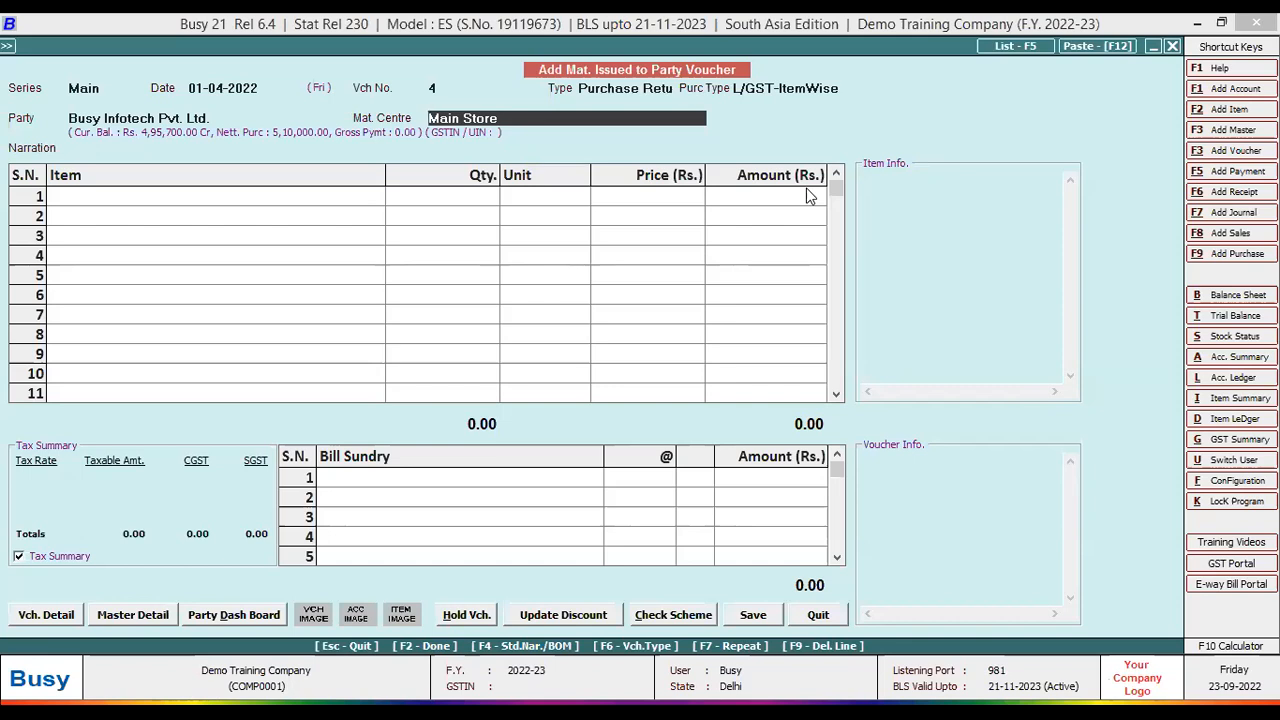
{"action": "key", "text": "Return"}
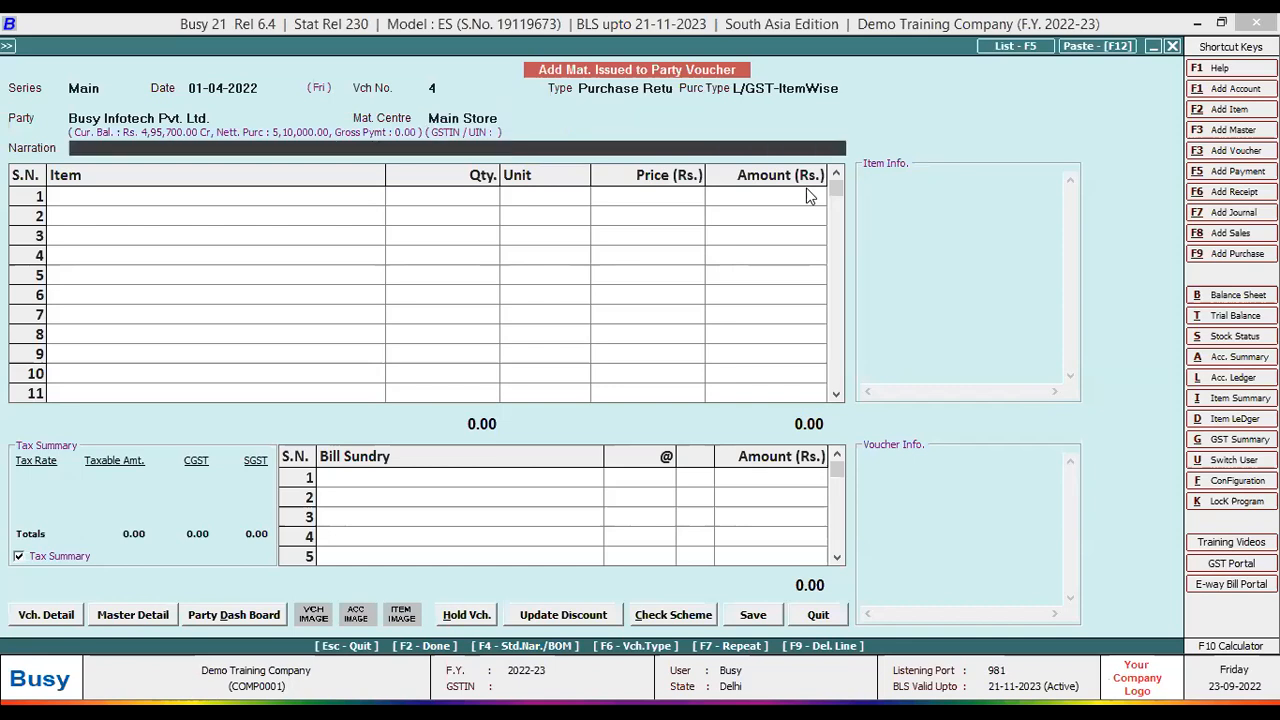
{"action": "key", "text": "Return"}
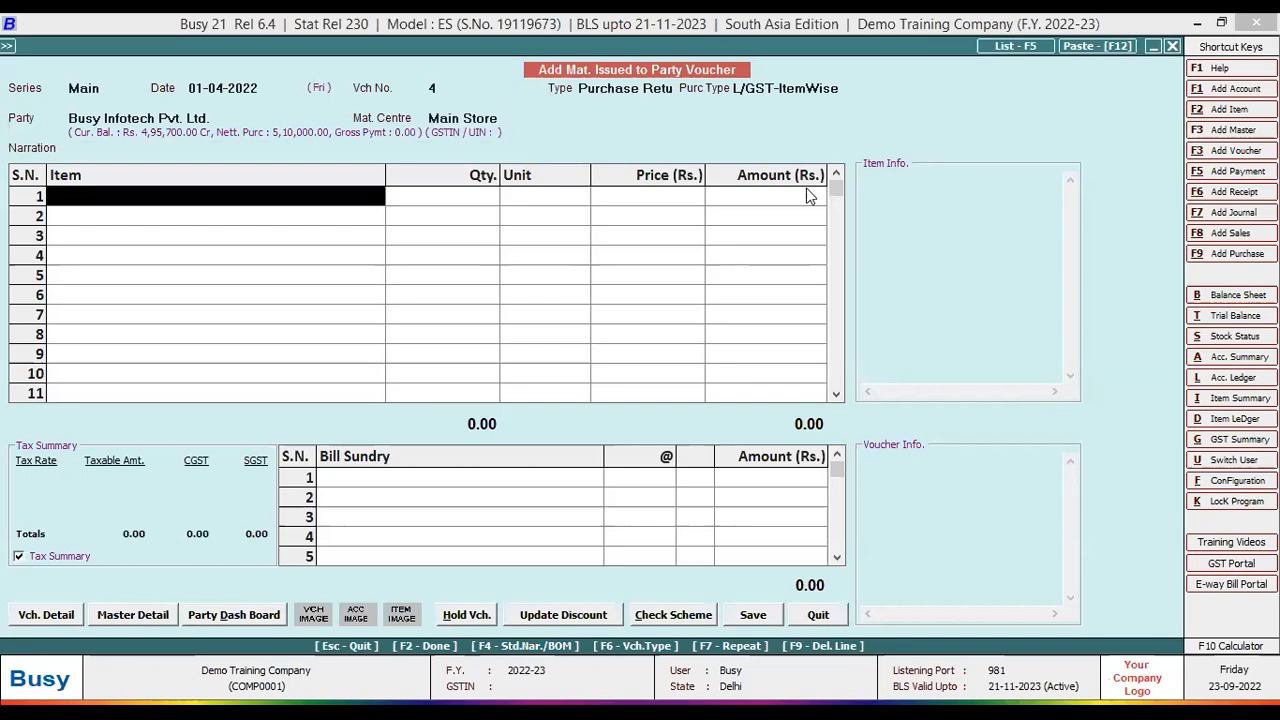
Step: Add Hp Laptop to the purchase return challan with quantity 1 Pcs. and price 51,000
{"action": "key", "text": "Down"}
{"action": "key", "text": "Down"}
{"action": "key", "text": "Down"}
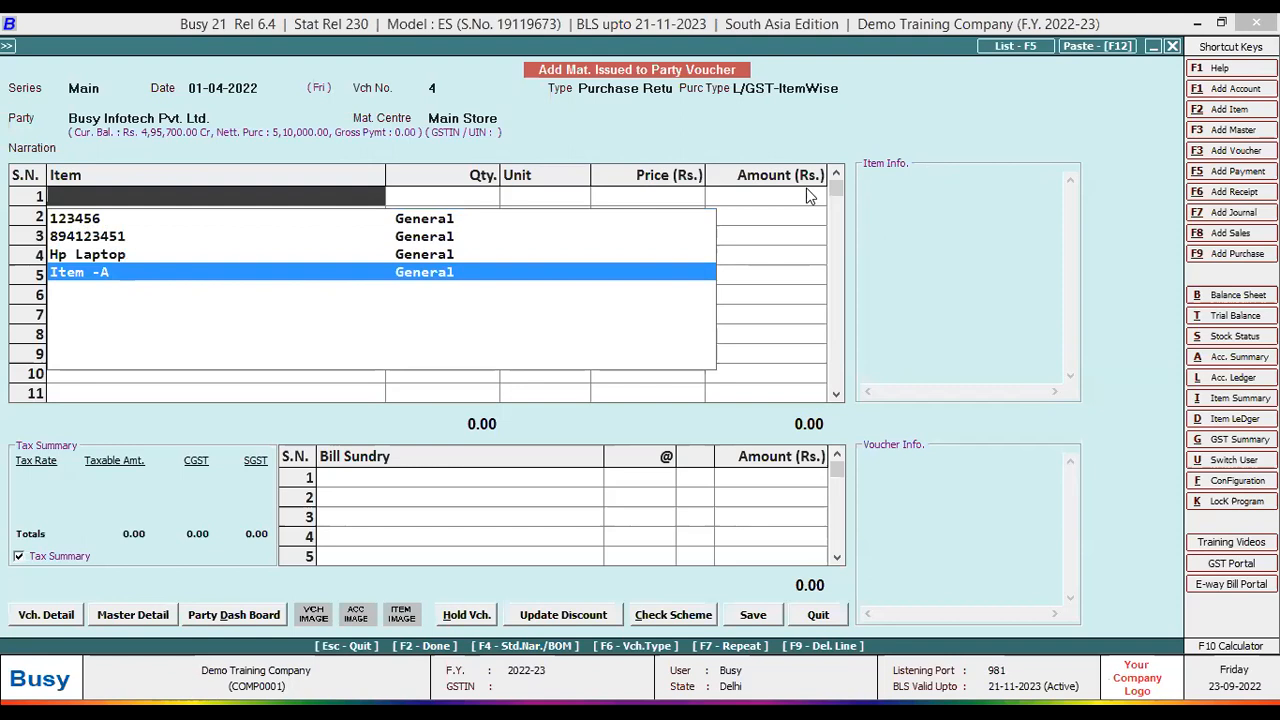
{"action": "key", "text": "Up"}
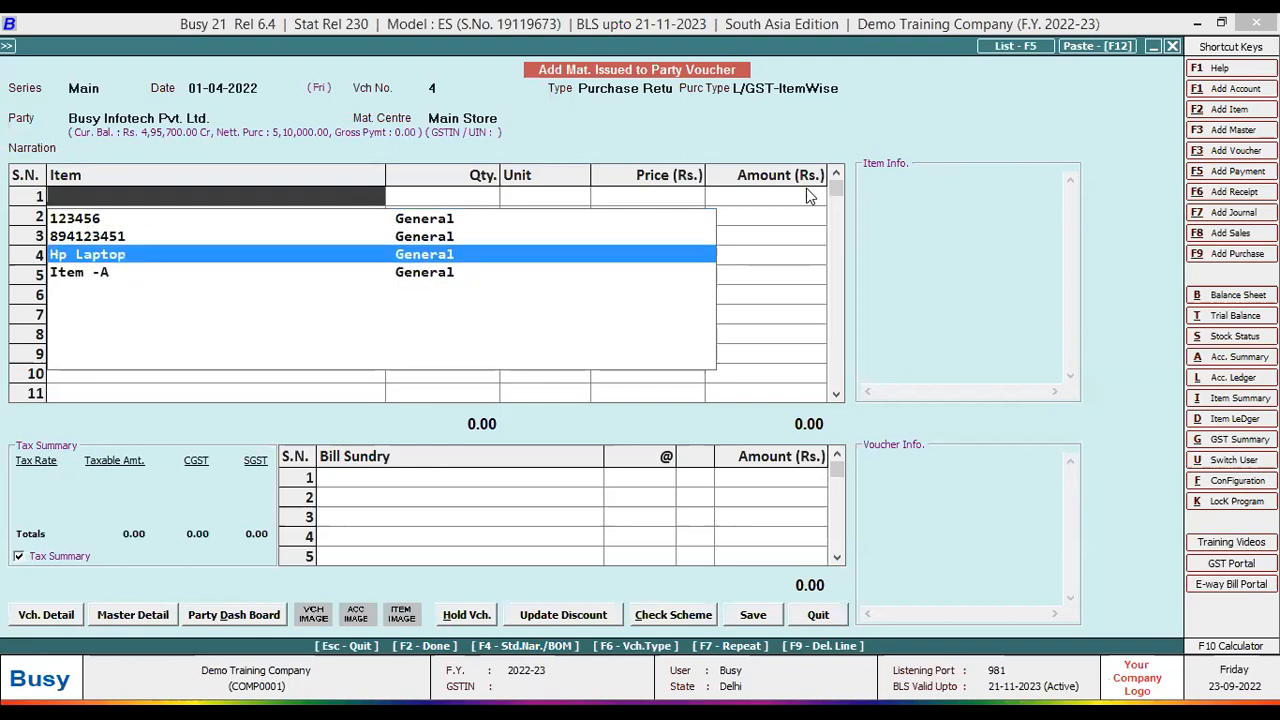
{"action": "key", "text": "Return"}
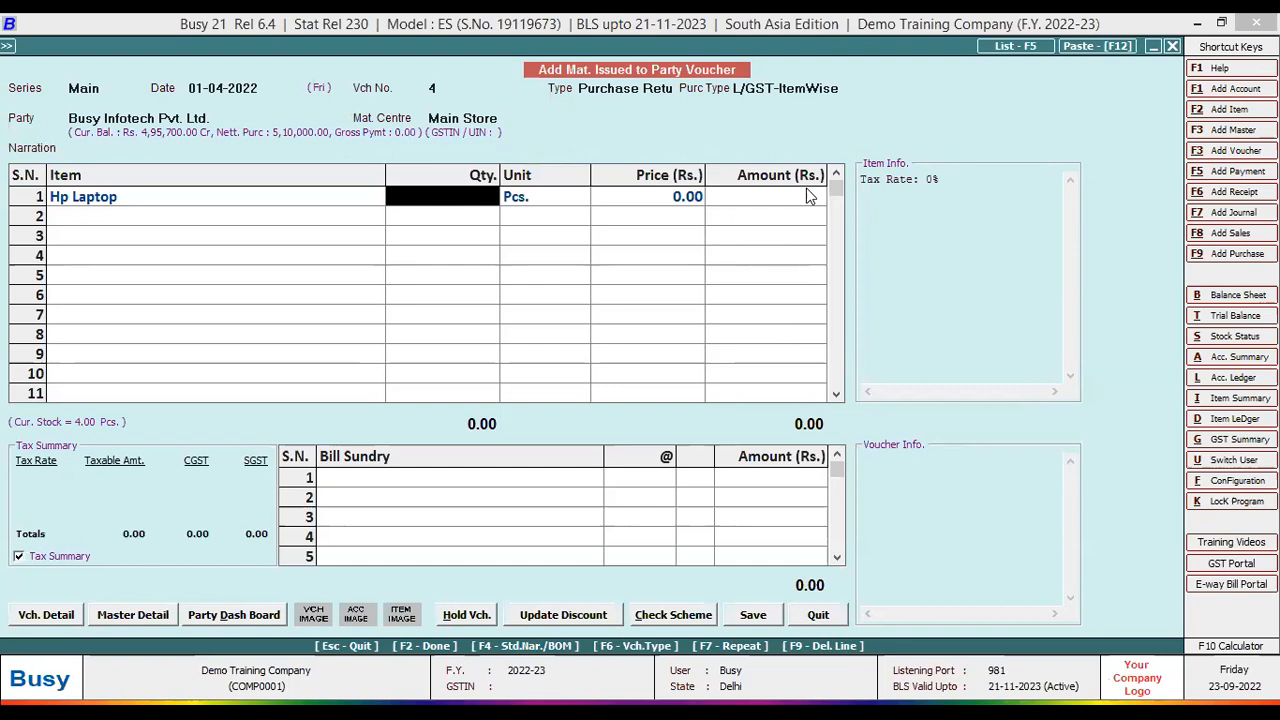
{"action": "type", "text": "1"}
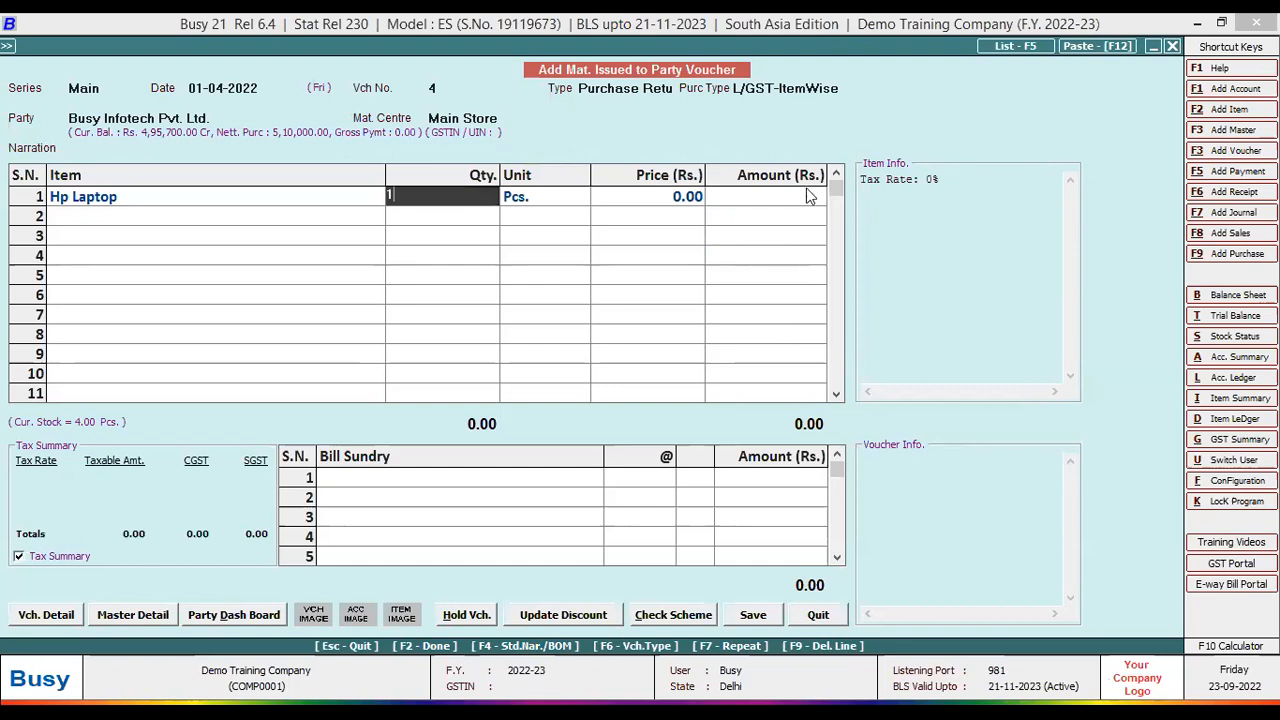
{"action": "key", "text": "Return"}
{"action": "type", "text": "51000"}
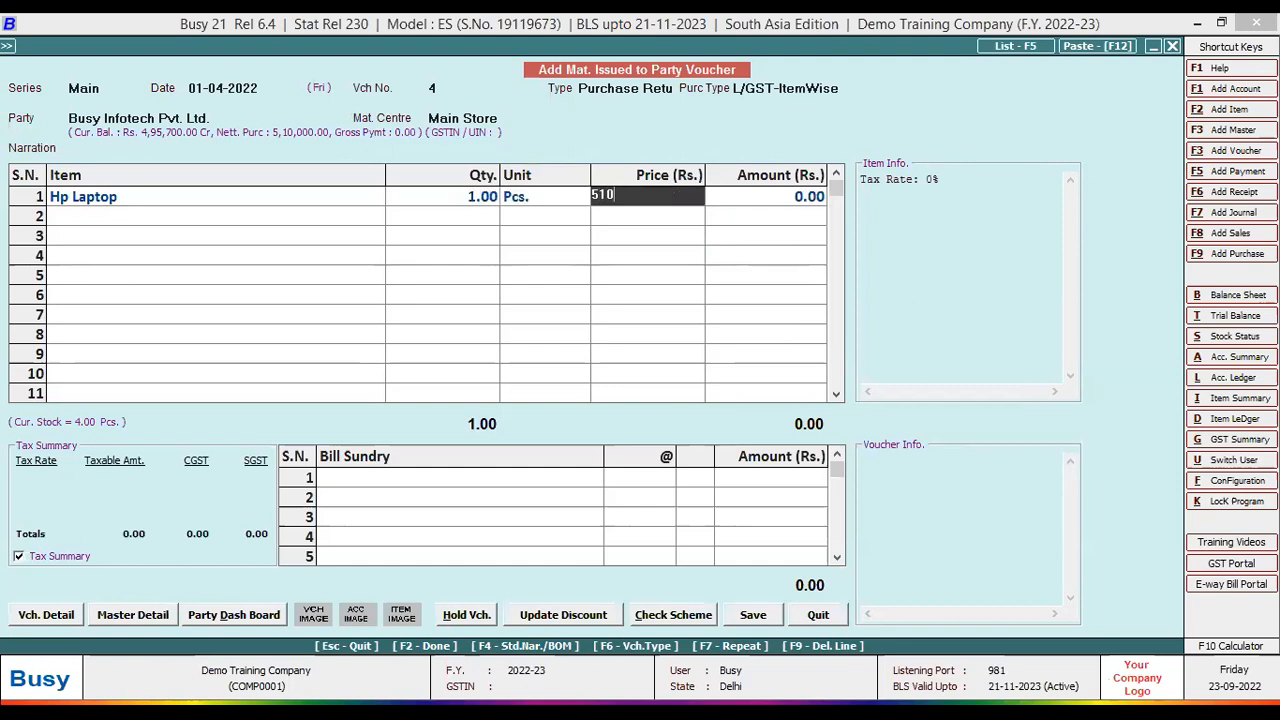
{"action": "key", "text": "Return"}
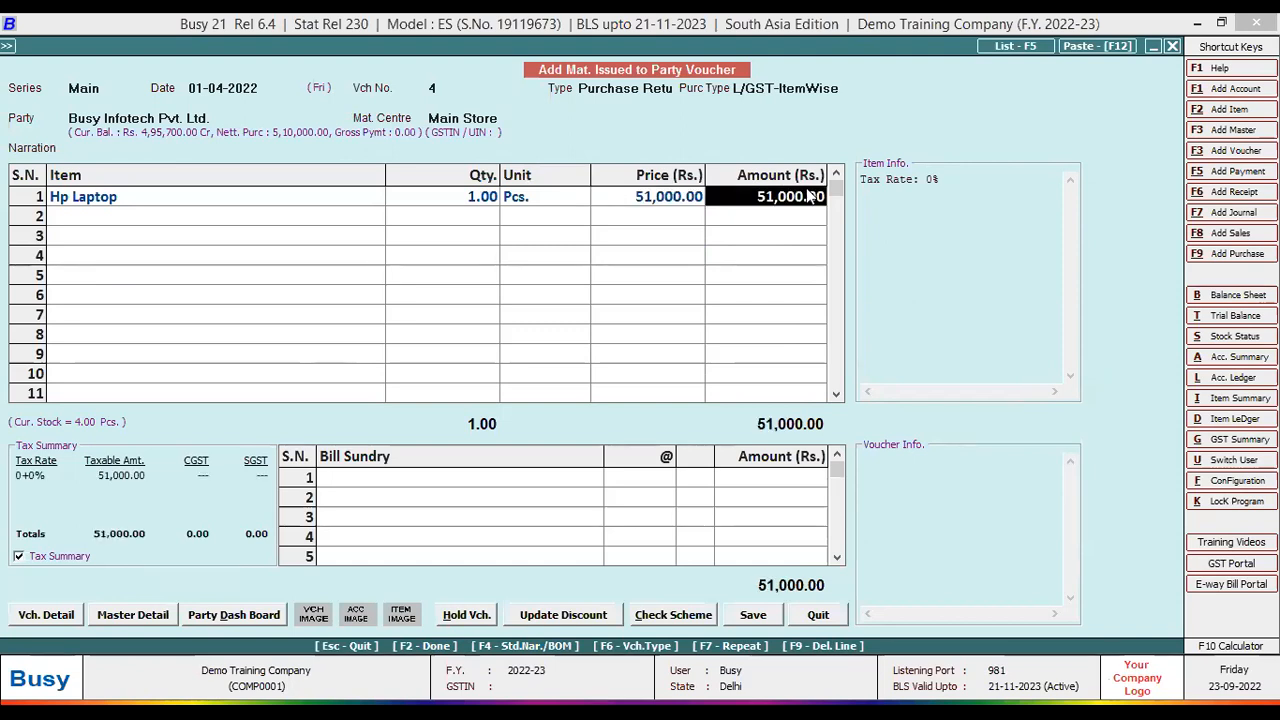
{"action": "key", "text": "Return"}
{"action": "key", "text": "Return"}
Step: Save the purchase return challan with blank transport details, and leave voucher entry
{"action": "left_click", "coordinate": [752, 616]}
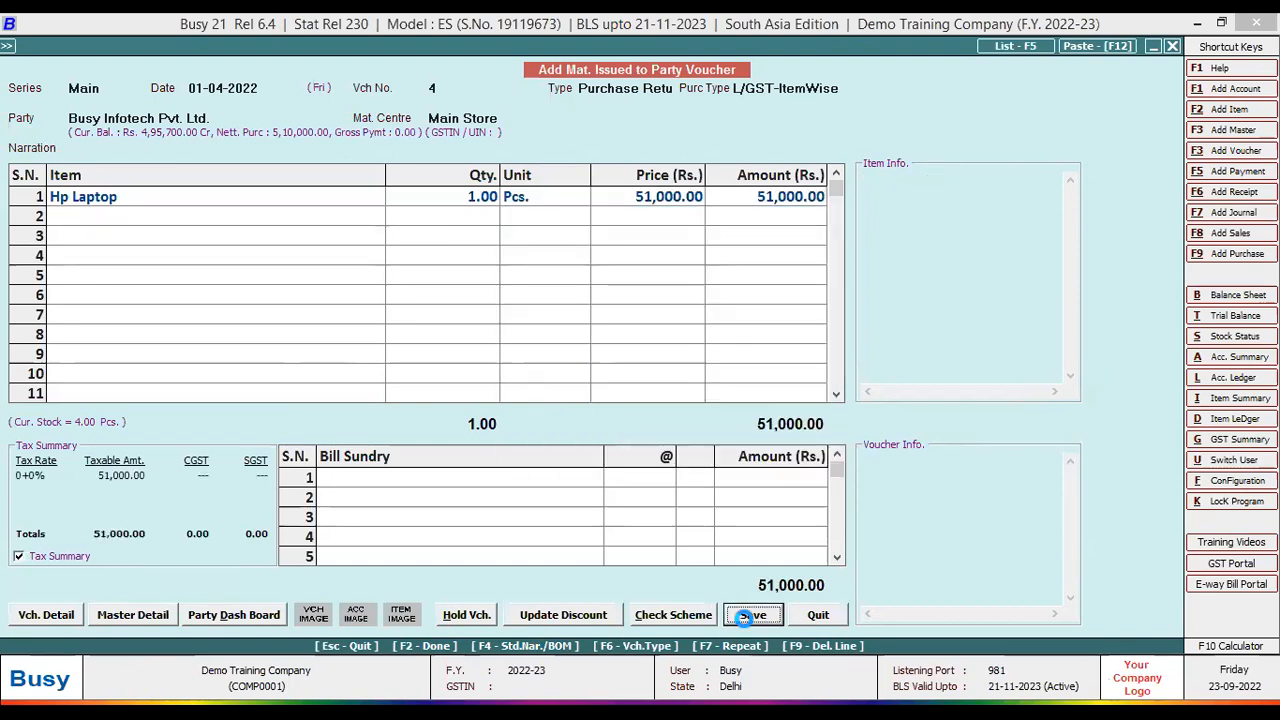
{"action": "left_click", "coordinate": [640, 412]}
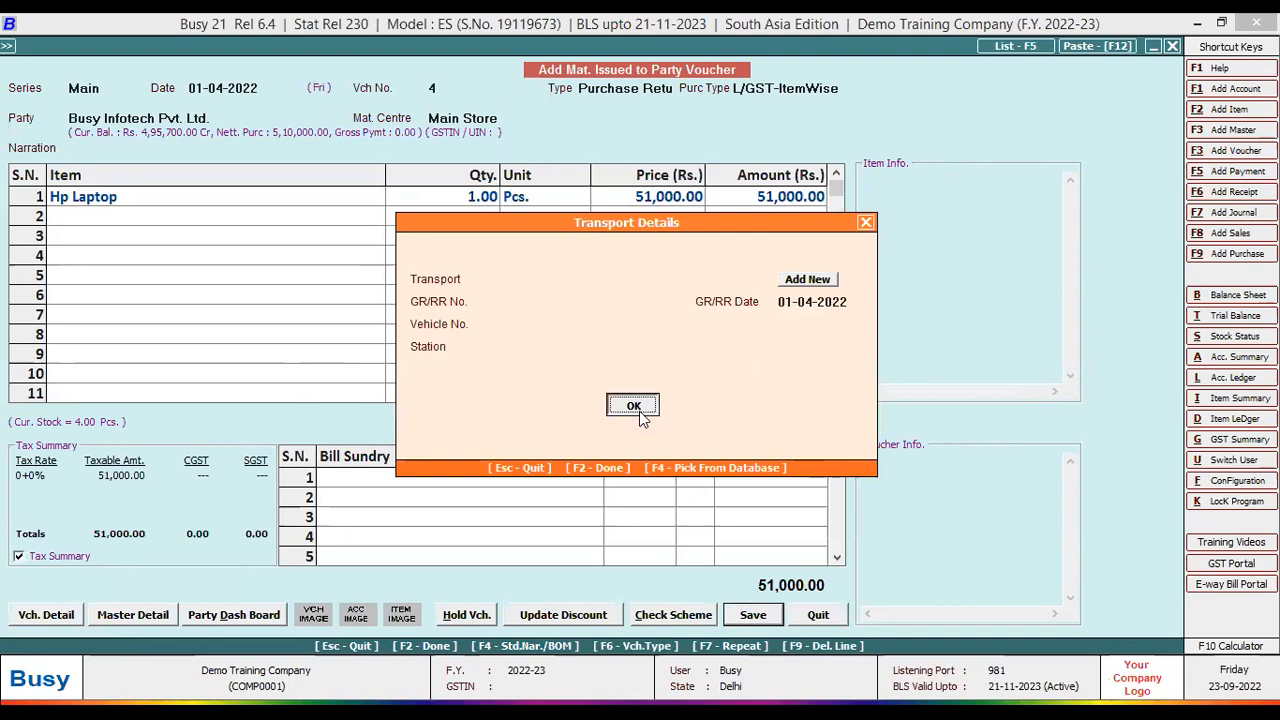
{"action": "left_click", "coordinate": [748, 410]}
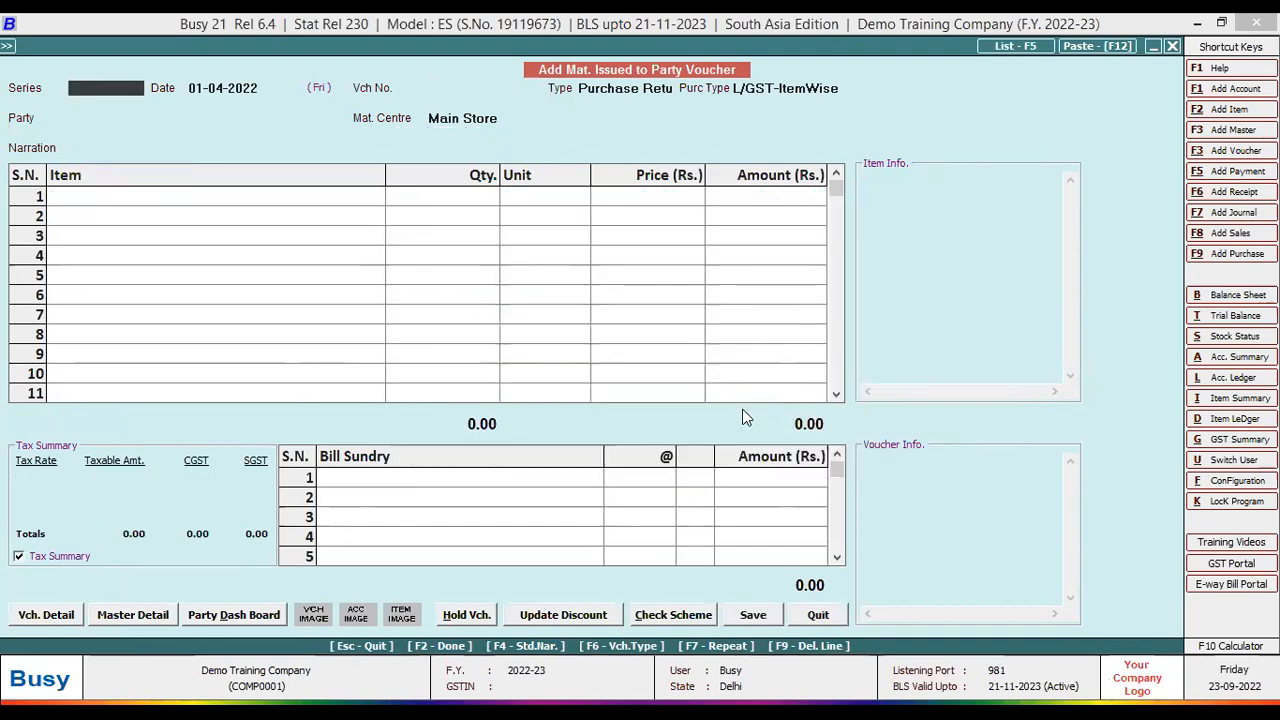
{"action": "key", "text": "Escape"}
Step: Open the party-wise pending purchase return challans report for one account
{"action": "left_click", "coordinate": [289, 44]}
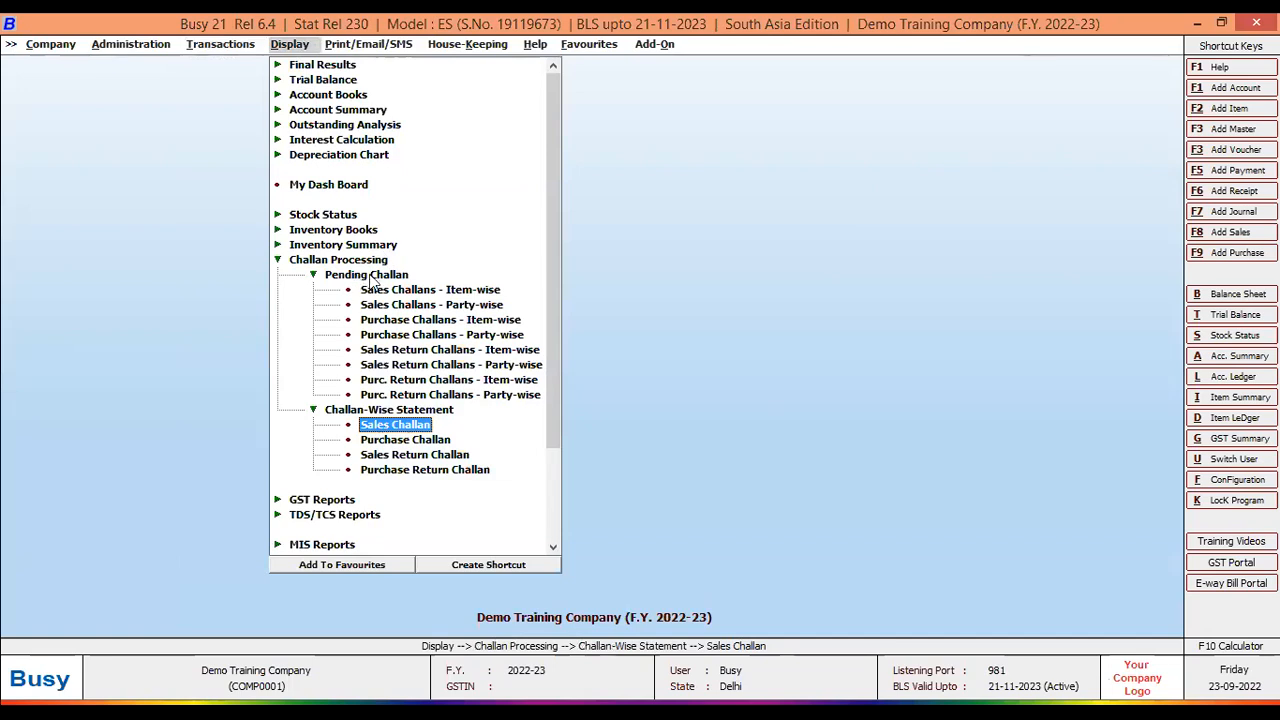
{"action": "key", "text": "Escape"}
{"action": "key", "text": "Escape"}
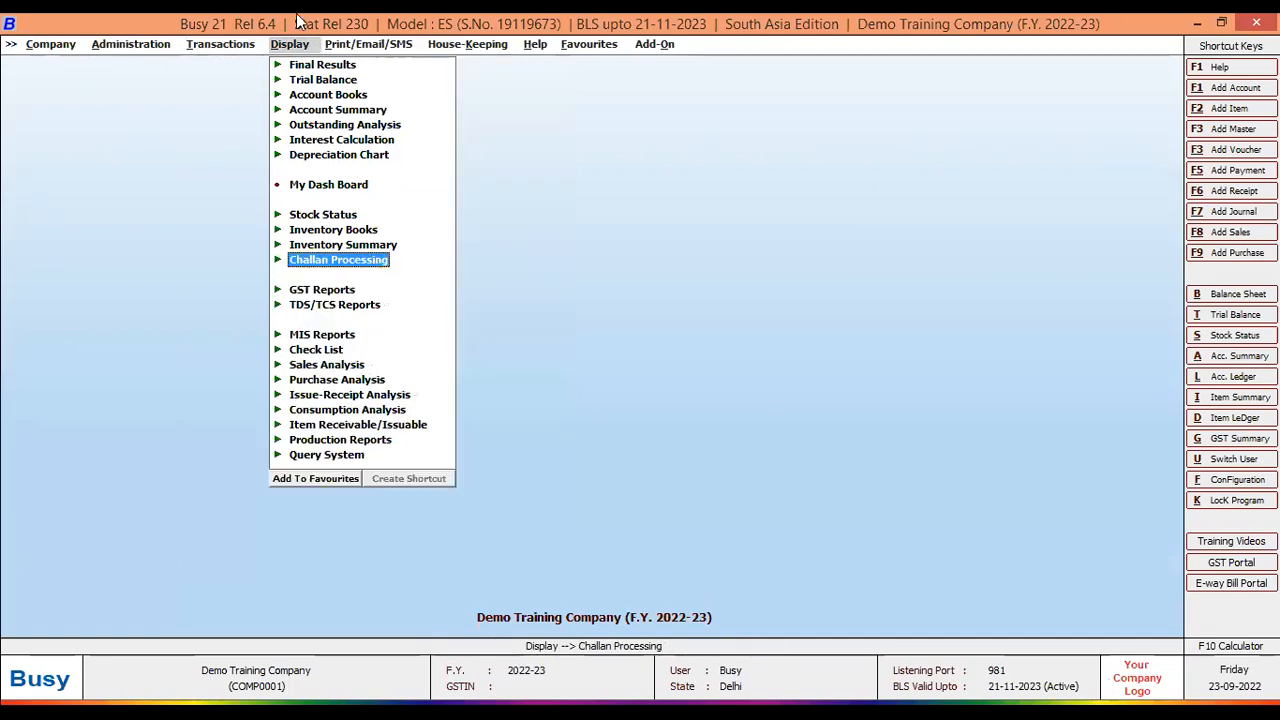
{"action": "left_click", "coordinate": [343, 259]}
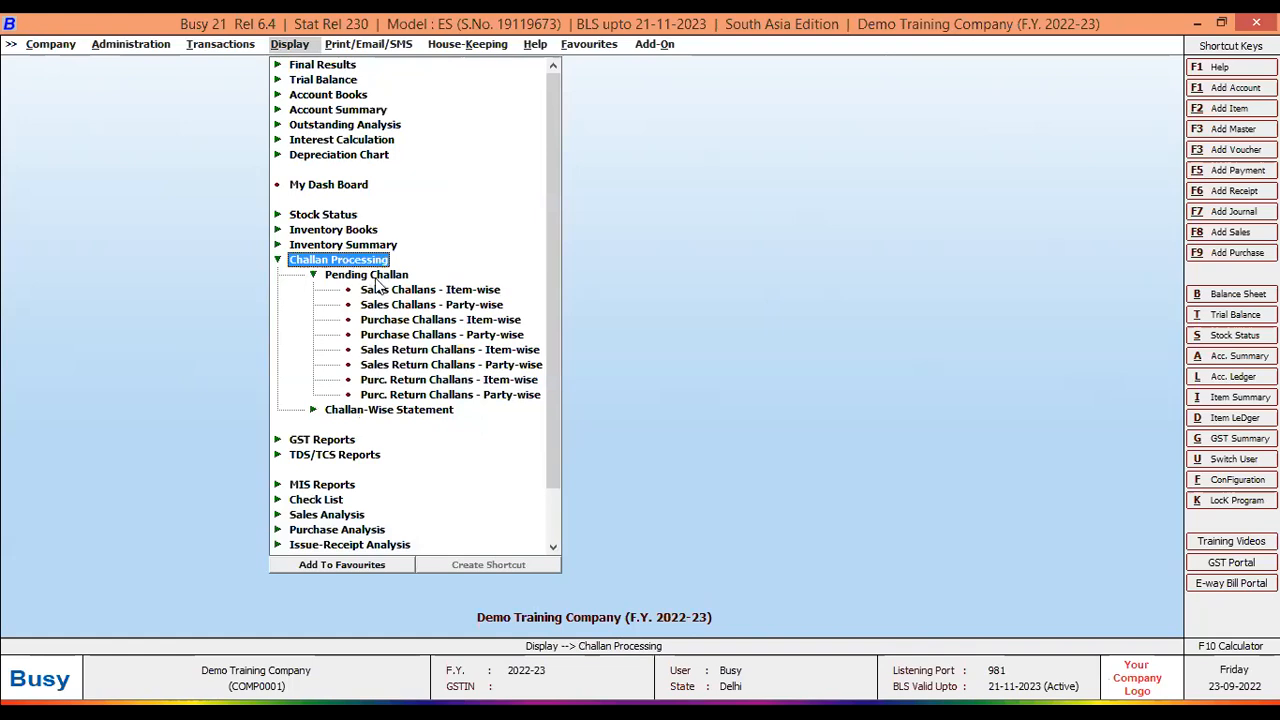
{"action": "left_click", "coordinate": [398, 400]}
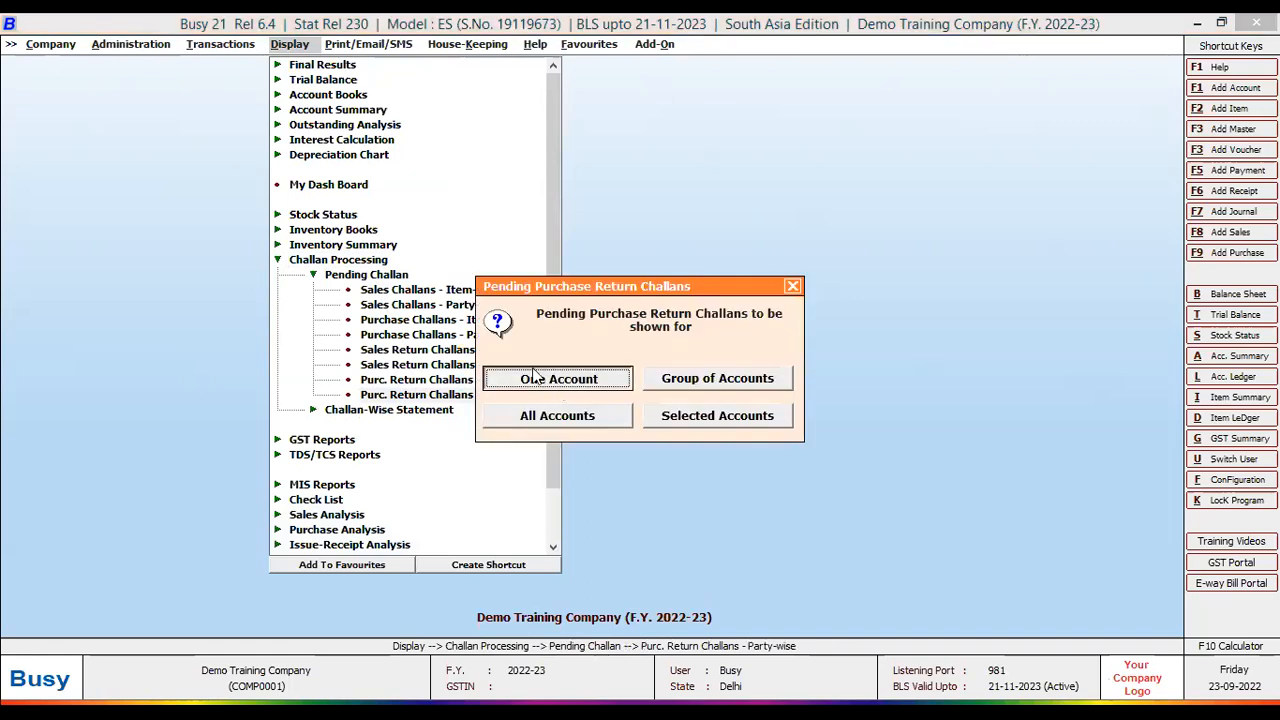
{"action": "left_click", "coordinate": [536, 378]}
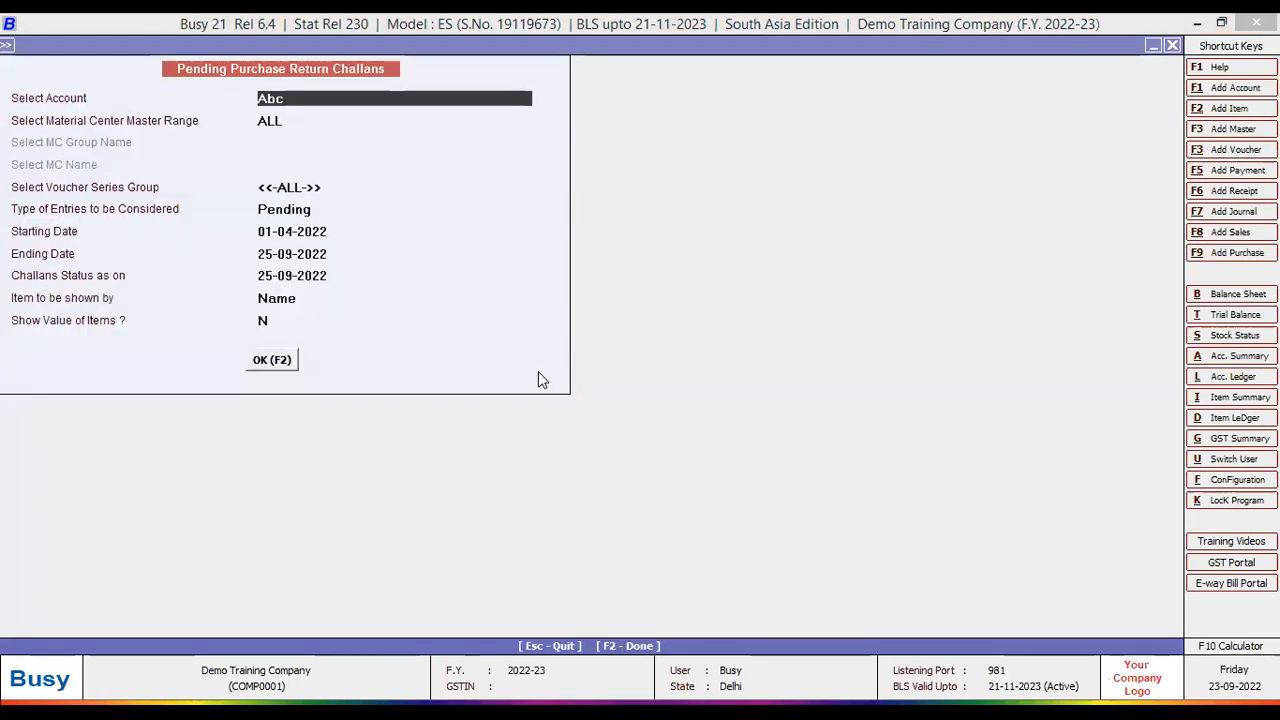
Step: Generate the pending purchase return challans report for Busy Infotech Pvt. Ltd., all material centres, from 01-04-2022 to 25-09-2022, without item values
{"action": "type", "text": "busy"}
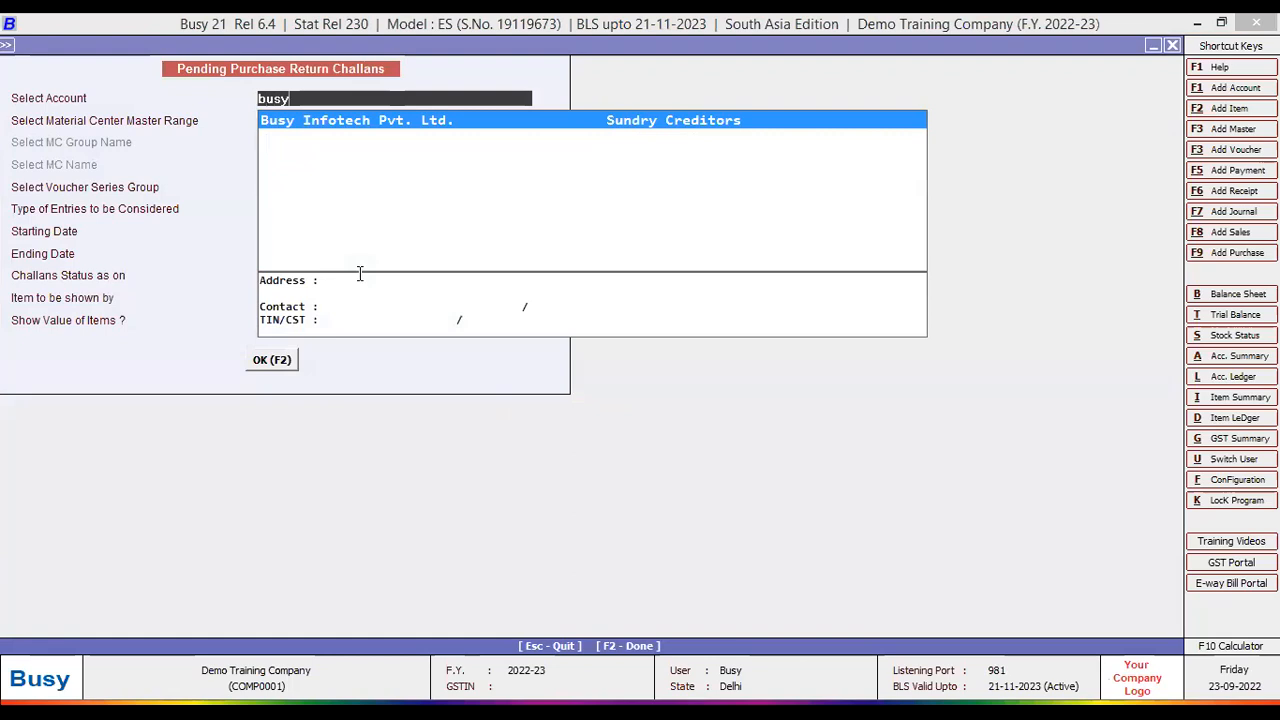
{"action": "key", "text": "Return"}
{"action": "key", "text": "Return"}
{"action": "key", "text": "Return"}
{"action": "key", "text": "Return"}
{"action": "key", "text": "Return"}
{"action": "key", "text": "Return"}
{"action": "key", "text": "Return"}
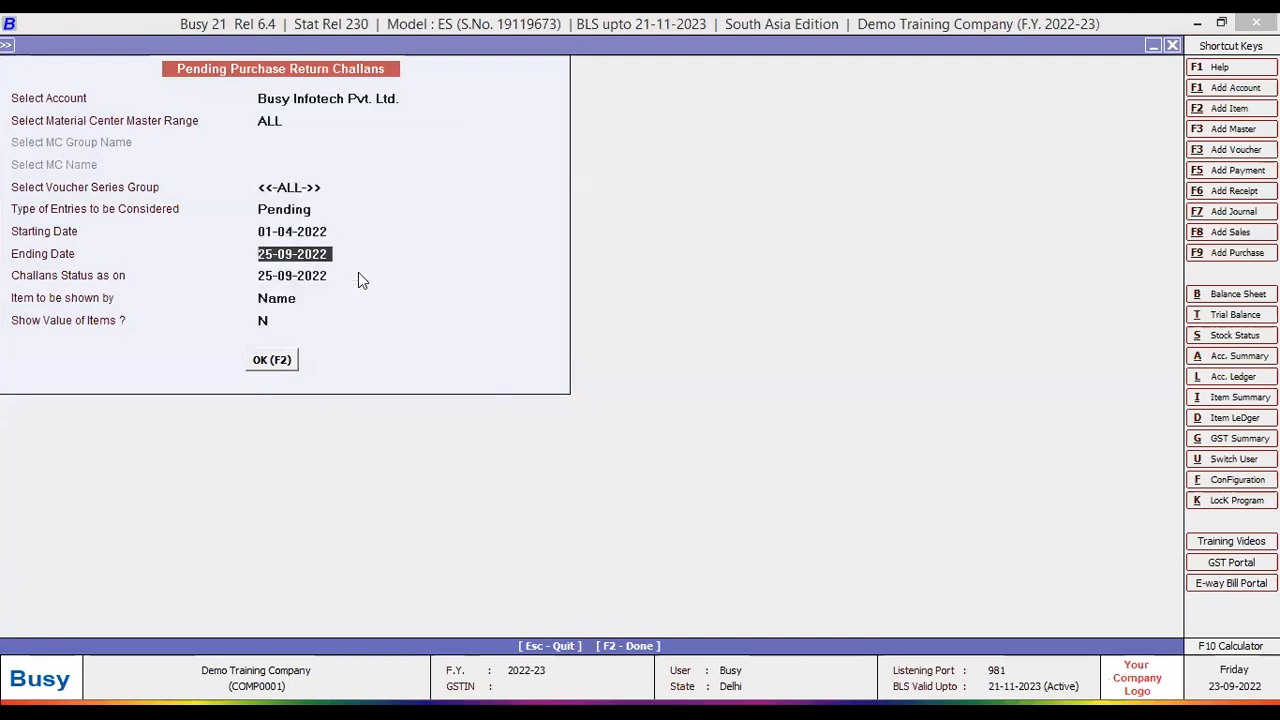
{"action": "key", "text": "Return"}
{"action": "key", "text": "Return"}
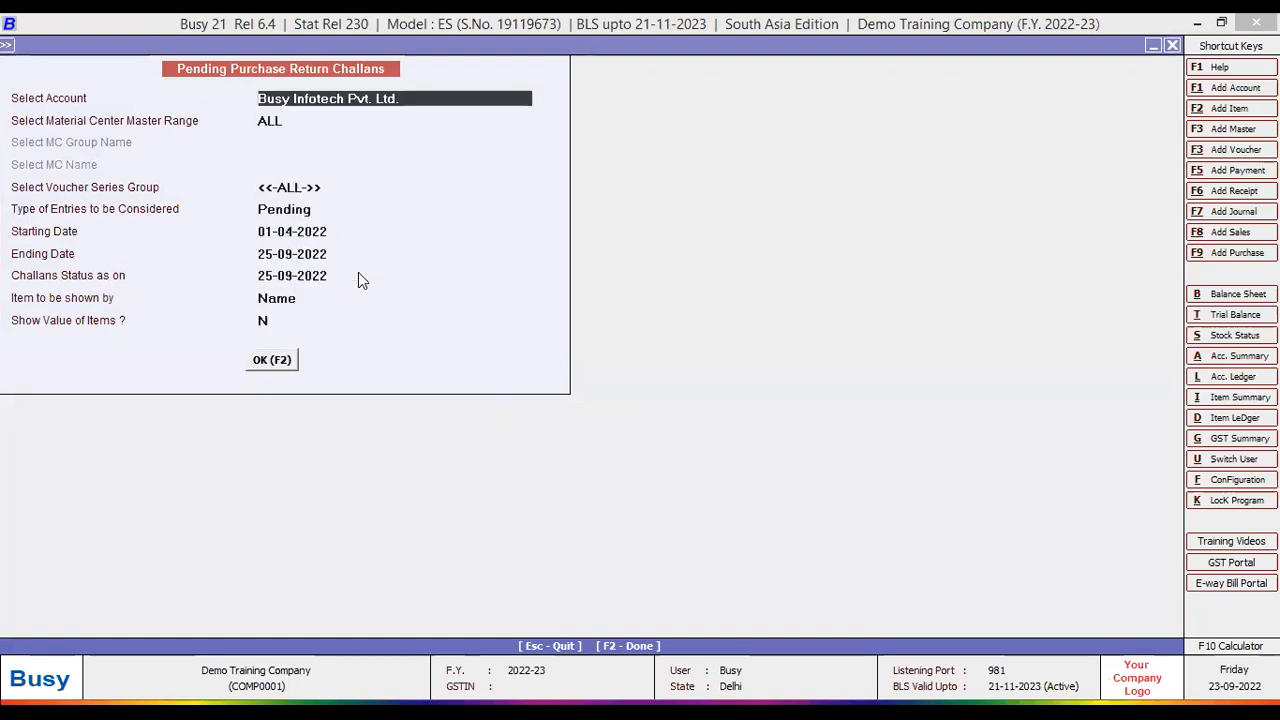
{"action": "key", "text": "F2"}
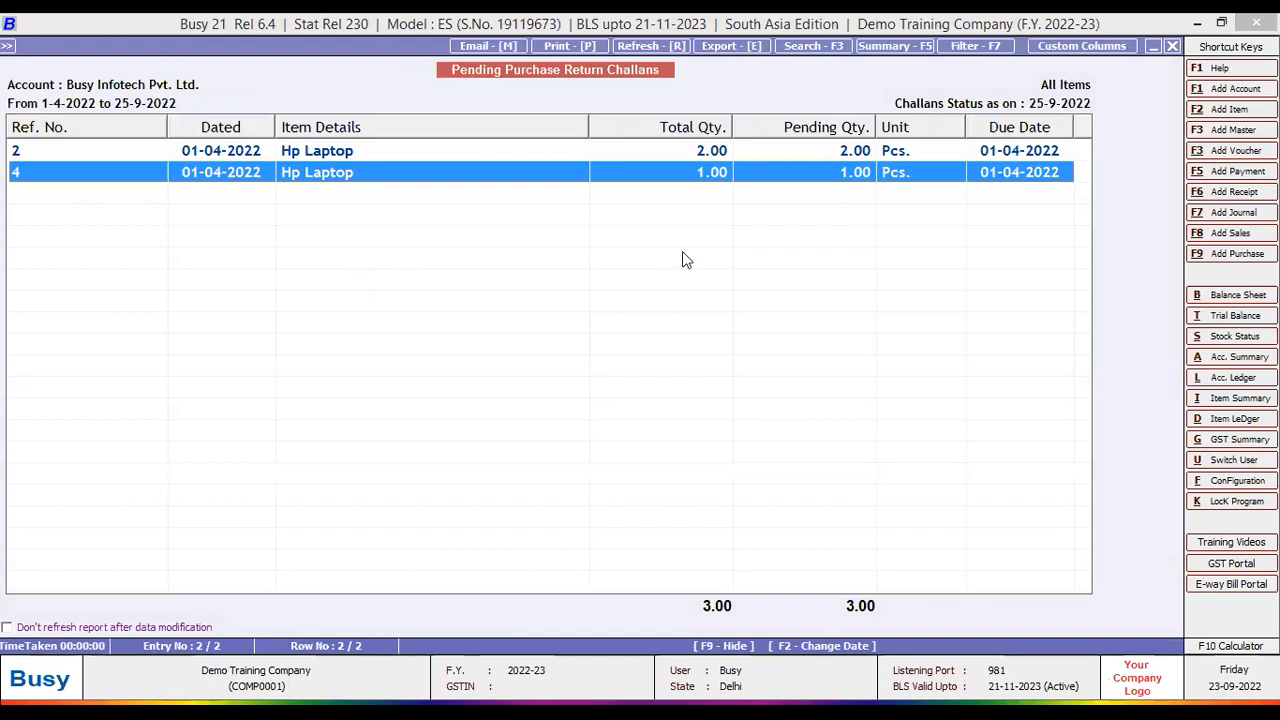
Step: Check the total and pending quantities of both Hp Laptop return challans, and close the report
{"action": "left_click", "coordinate": [667, 148]}
{"action": "left_click", "coordinate": [718, 171]}
{"action": "key", "text": "Escape"}
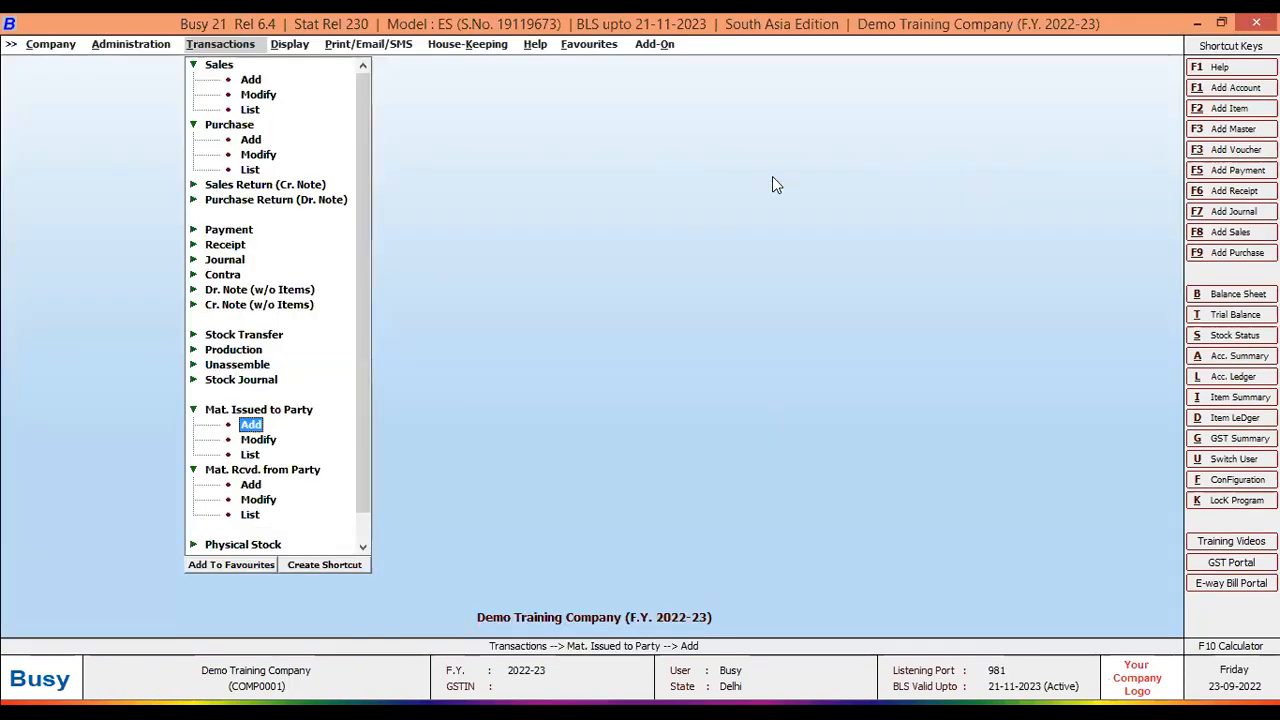
Step: Start a new purchase return (debit note) voucher with the type Against Challan
{"action": "left_click", "coordinate": [287, 202]}
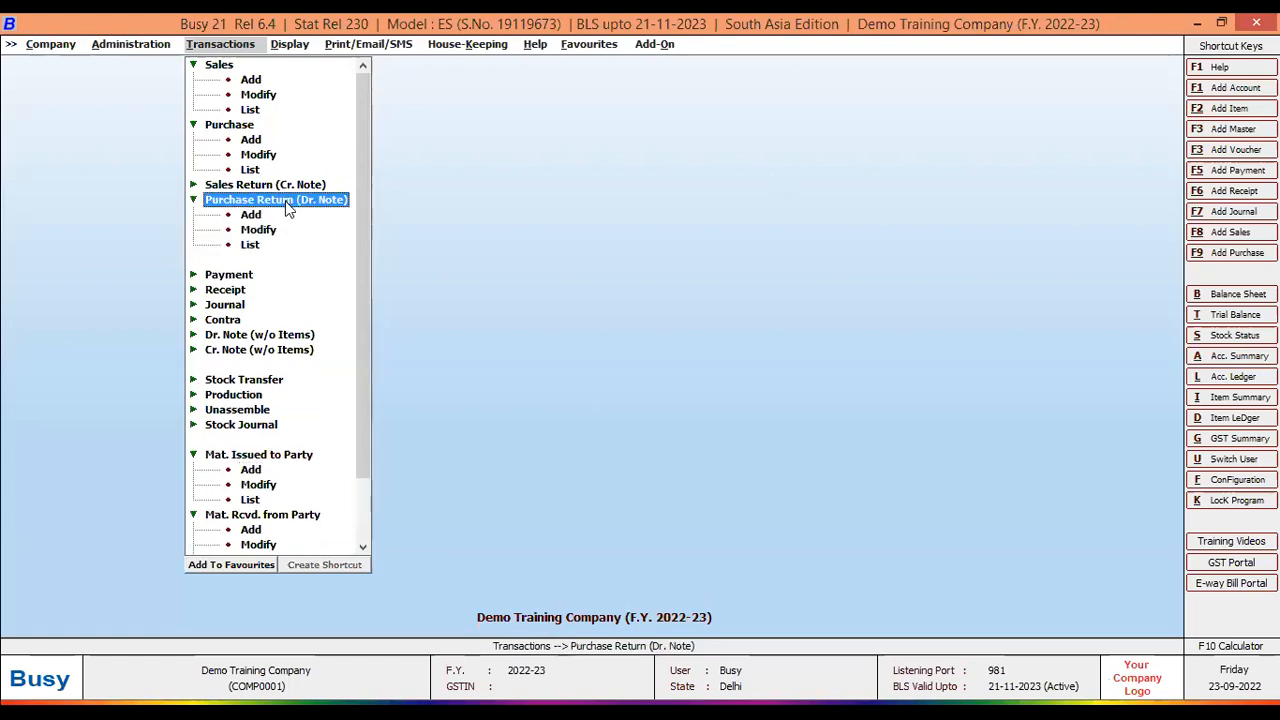
{"action": "left_click", "coordinate": [252, 214]}
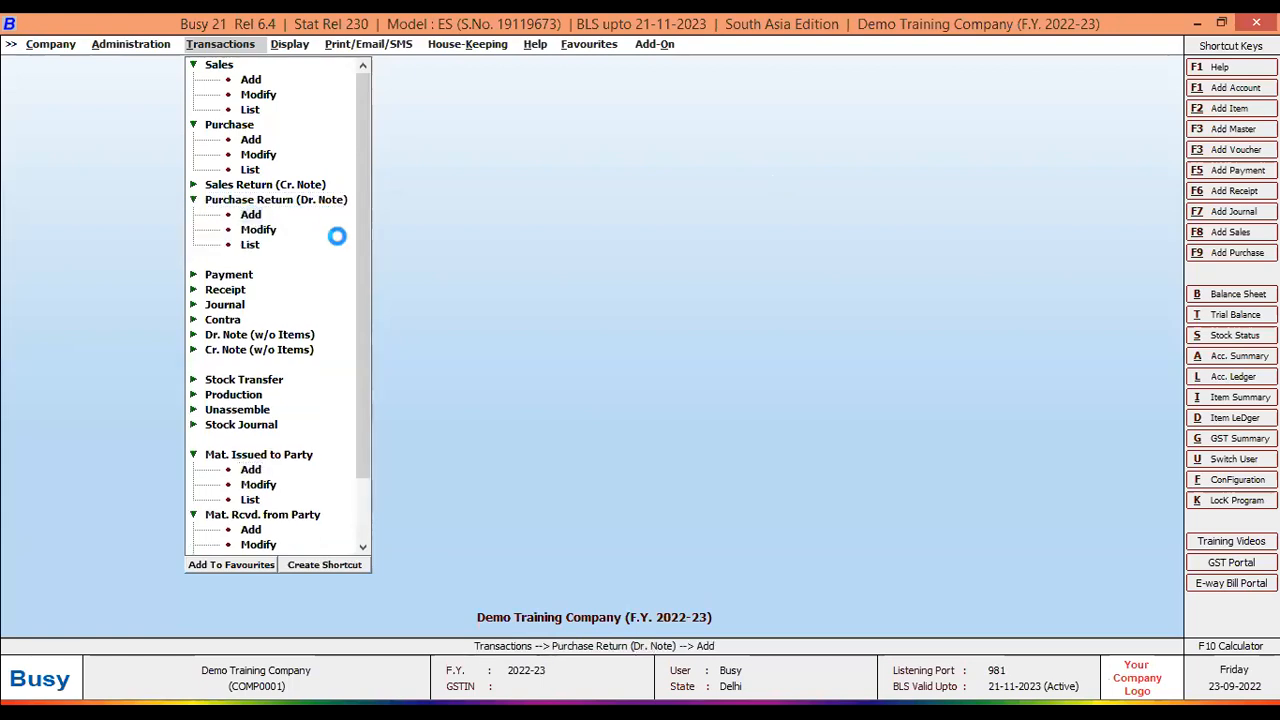
{"action": "key", "text": "Down"}
{"action": "key", "text": "Return"}
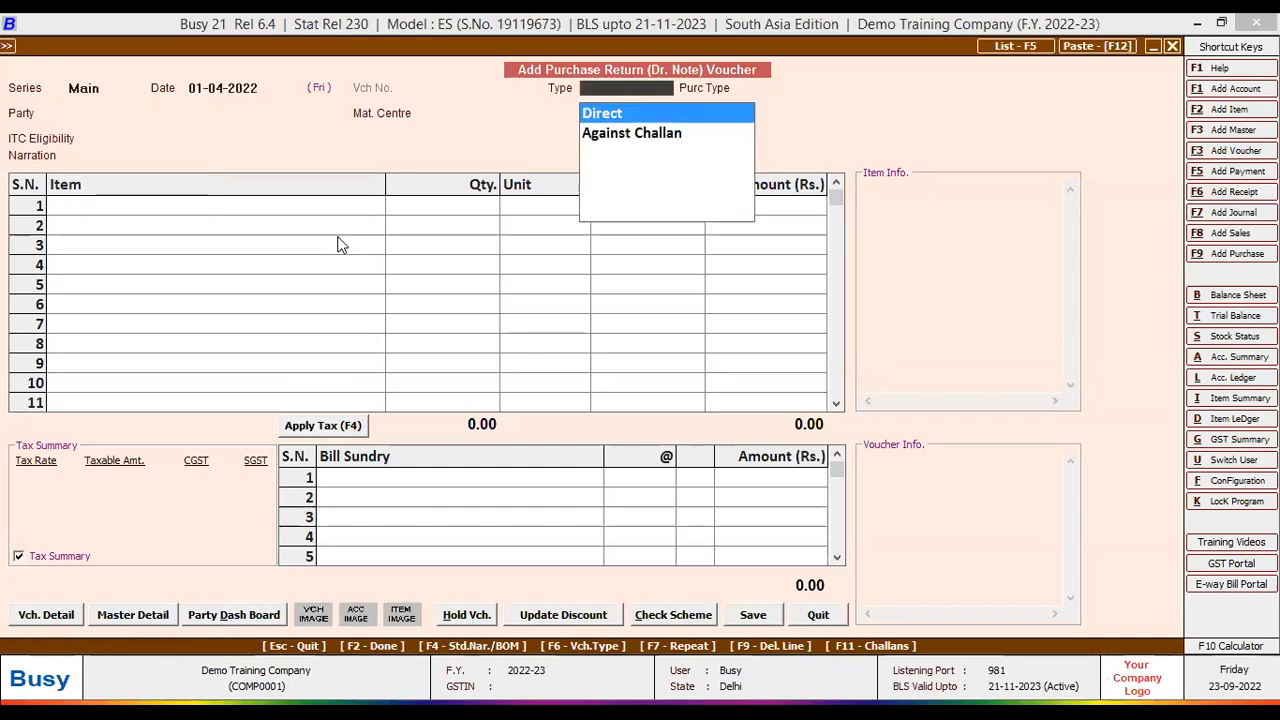
{"action": "key", "text": "Down"}
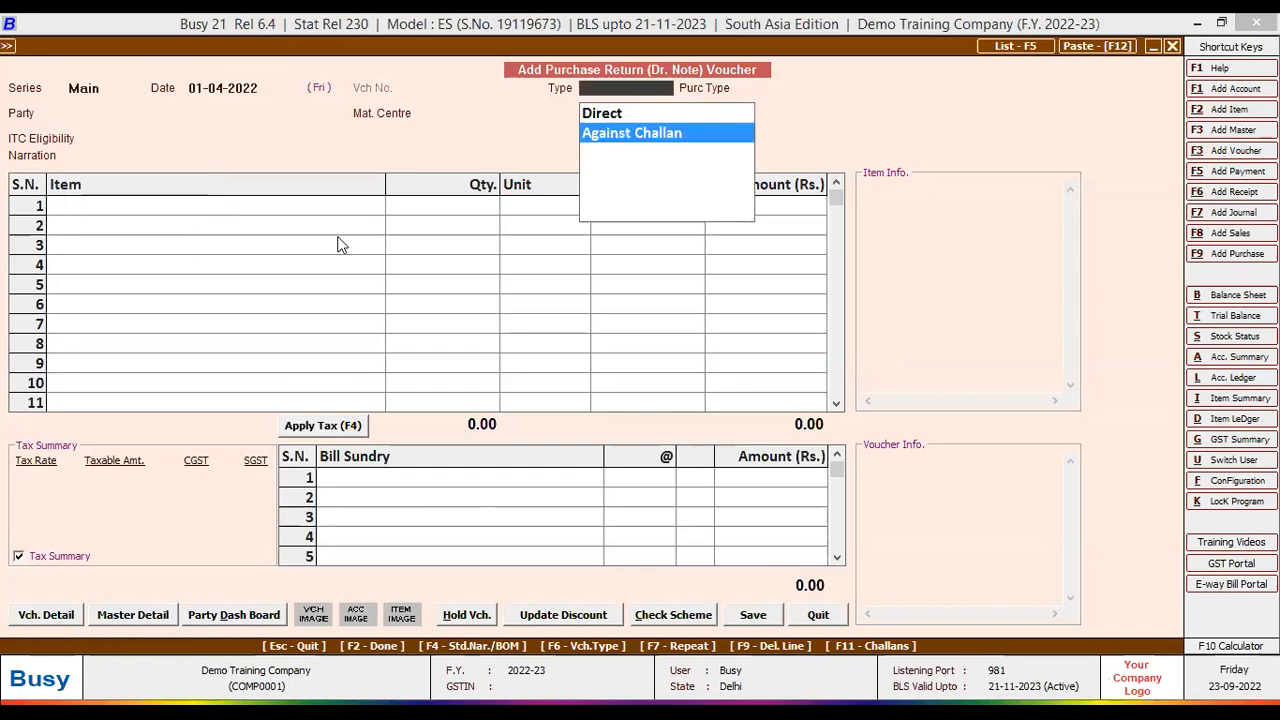
{"action": "key", "text": "Return"}
Step: Set the purchase return voucher's purchase type to L/GST-ItemWise
{"action": "type", "text": "L"}
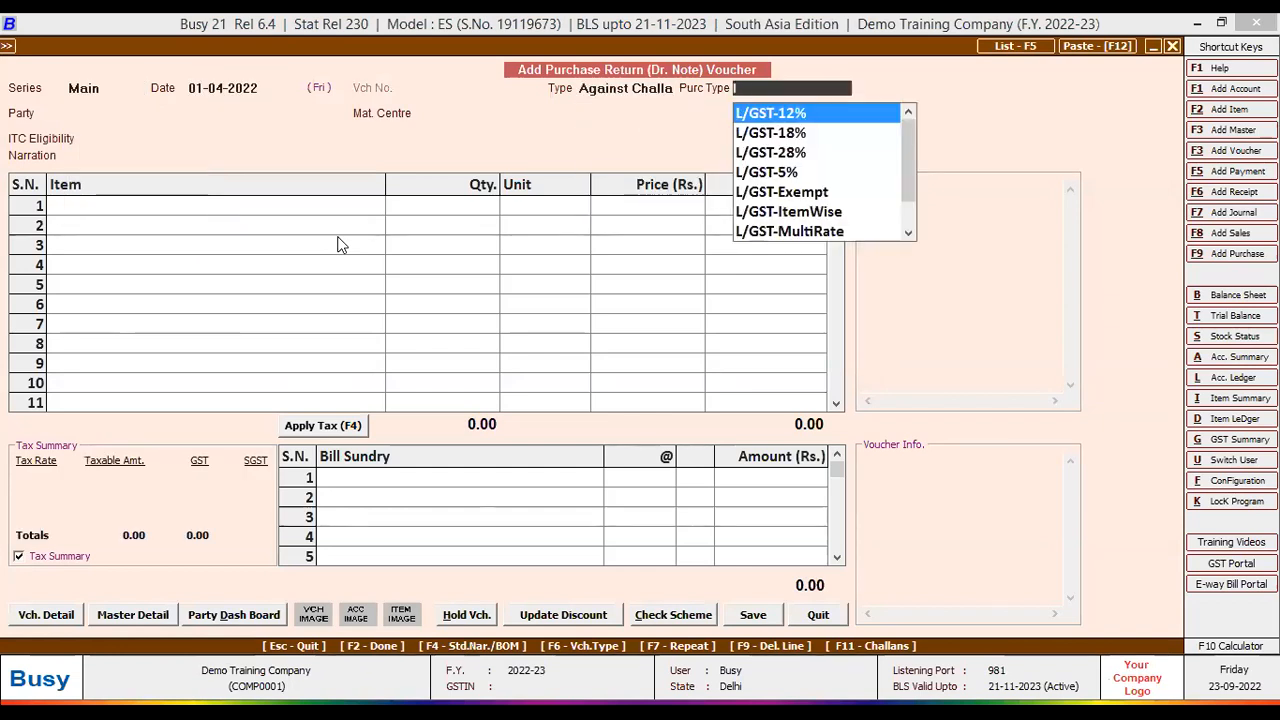
{"action": "key", "text": "Down"}
{"action": "key", "text": "Down"}
{"action": "key", "text": "Down"}
{"action": "key", "text": "Down"}
{"action": "key", "text": "Down"}
{"action": "key", "text": "Return"}
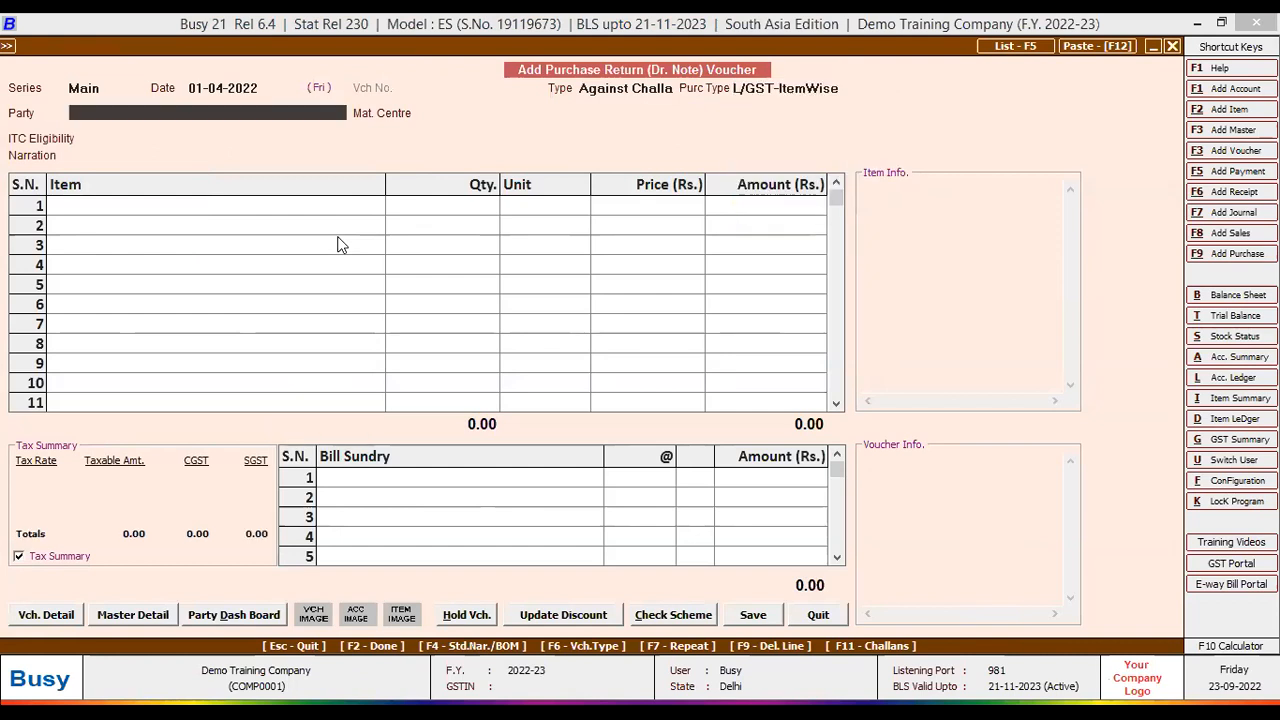
Step: Set the party to Busy Infotech Pvt. Ltd. with Main Store and Input Goods/Services eligibility, accepting the unregistered-party tax invoice and leaving the narration blank
{"action": "key", "text": "Down"}
{"action": "key", "text": "Down"}
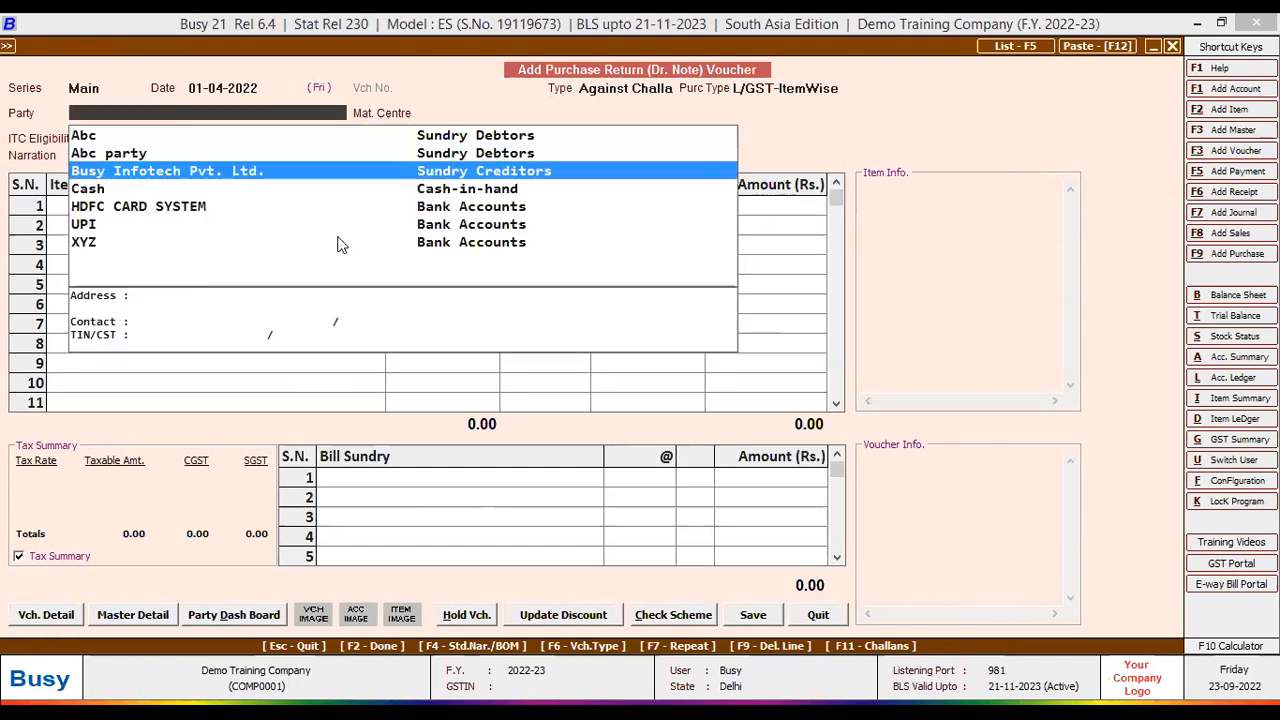
{"action": "key", "text": "Return"}
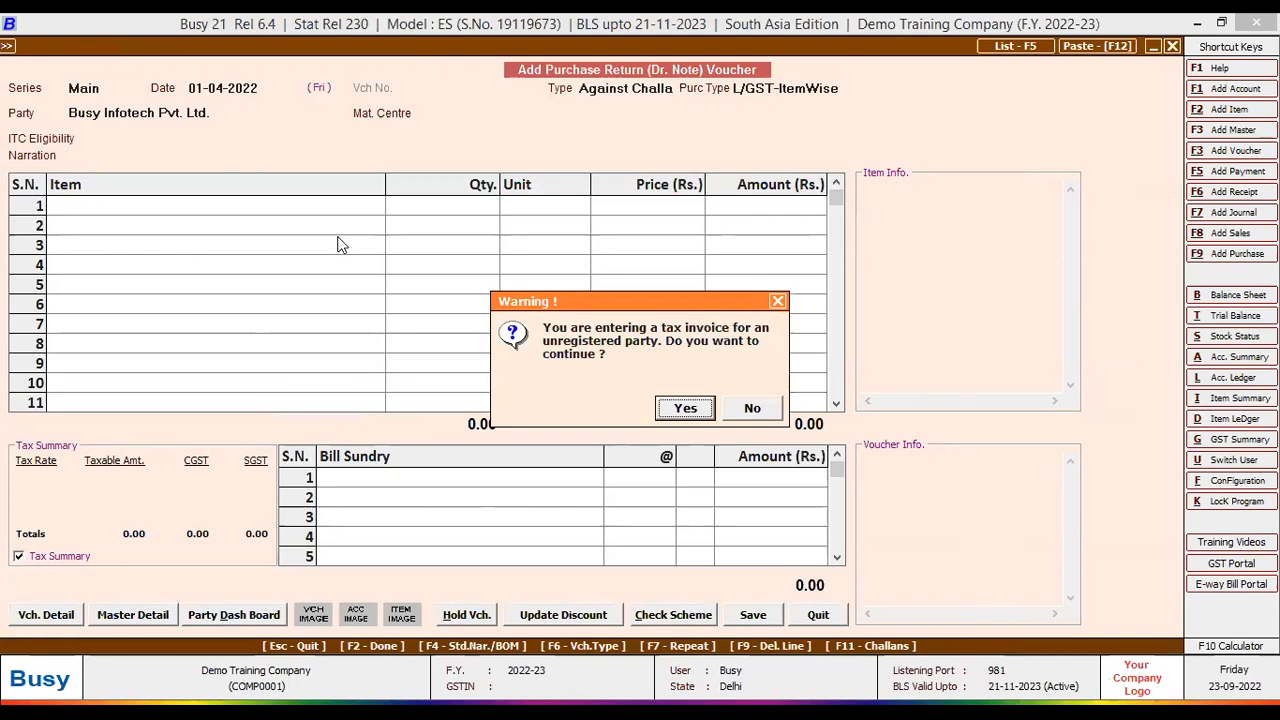
{"action": "key", "text": "Return"}
{"action": "key", "text": "Down"}
{"action": "key", "text": "Return"}
{"action": "key", "text": "Return"}
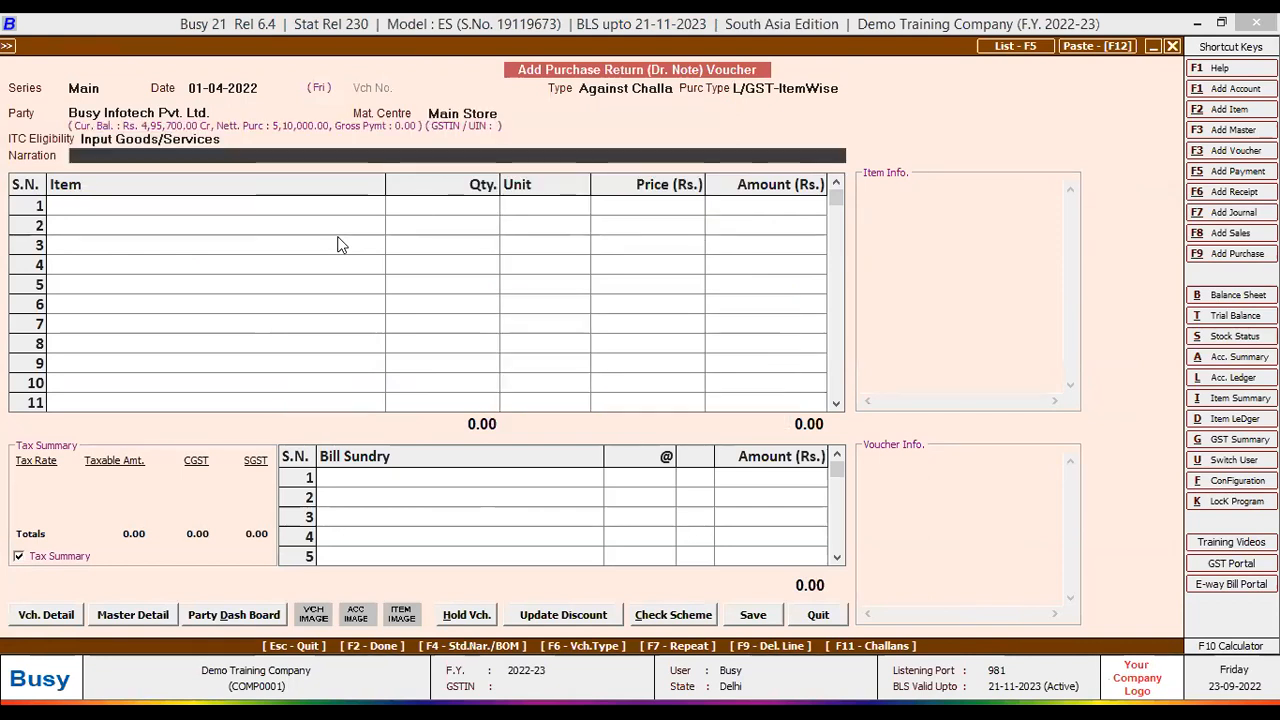
{"action": "key", "text": "Return"}
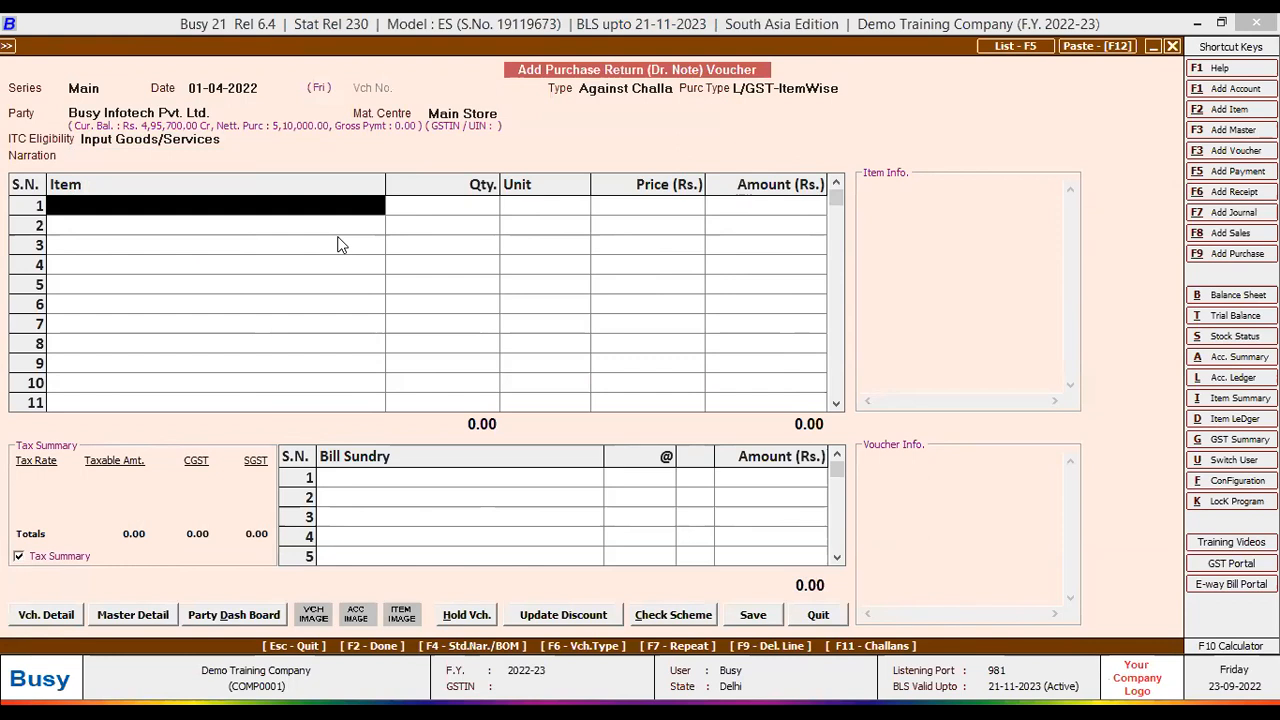
{"action": "key", "text": "F11"}
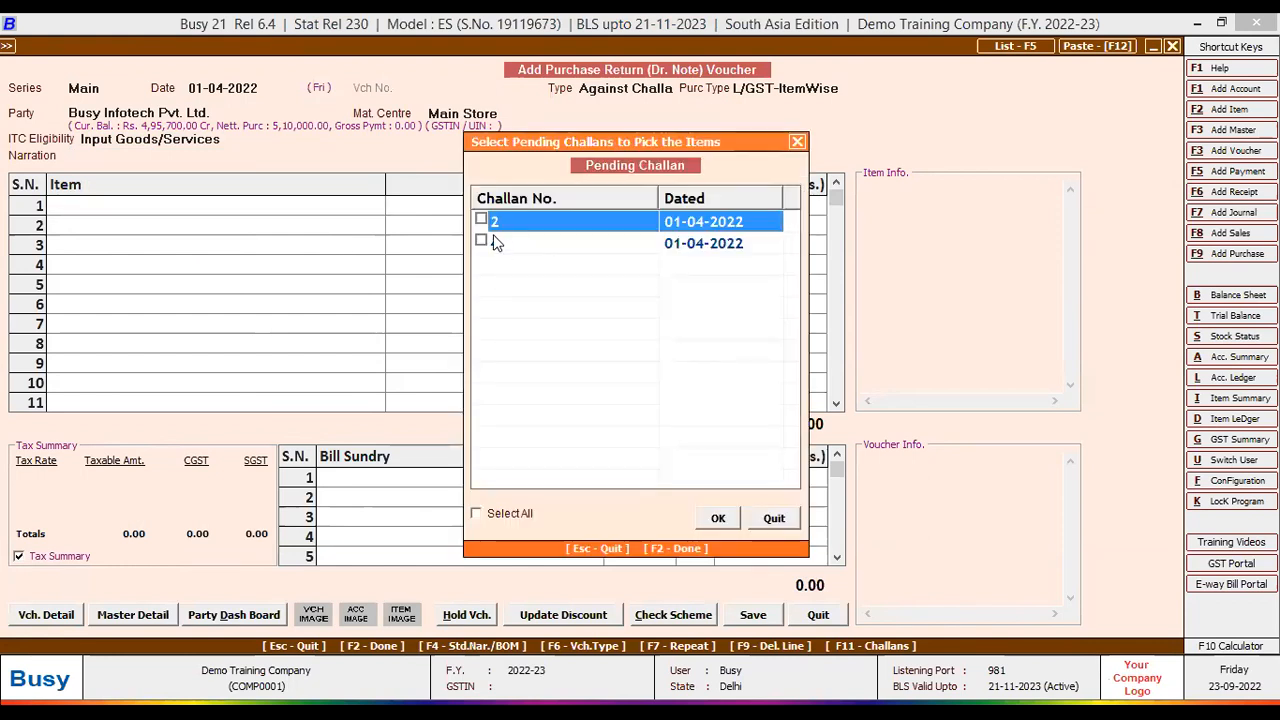
{"action": "left_click", "coordinate": [484, 220]}
{"action": "left_click", "coordinate": [716, 520]}
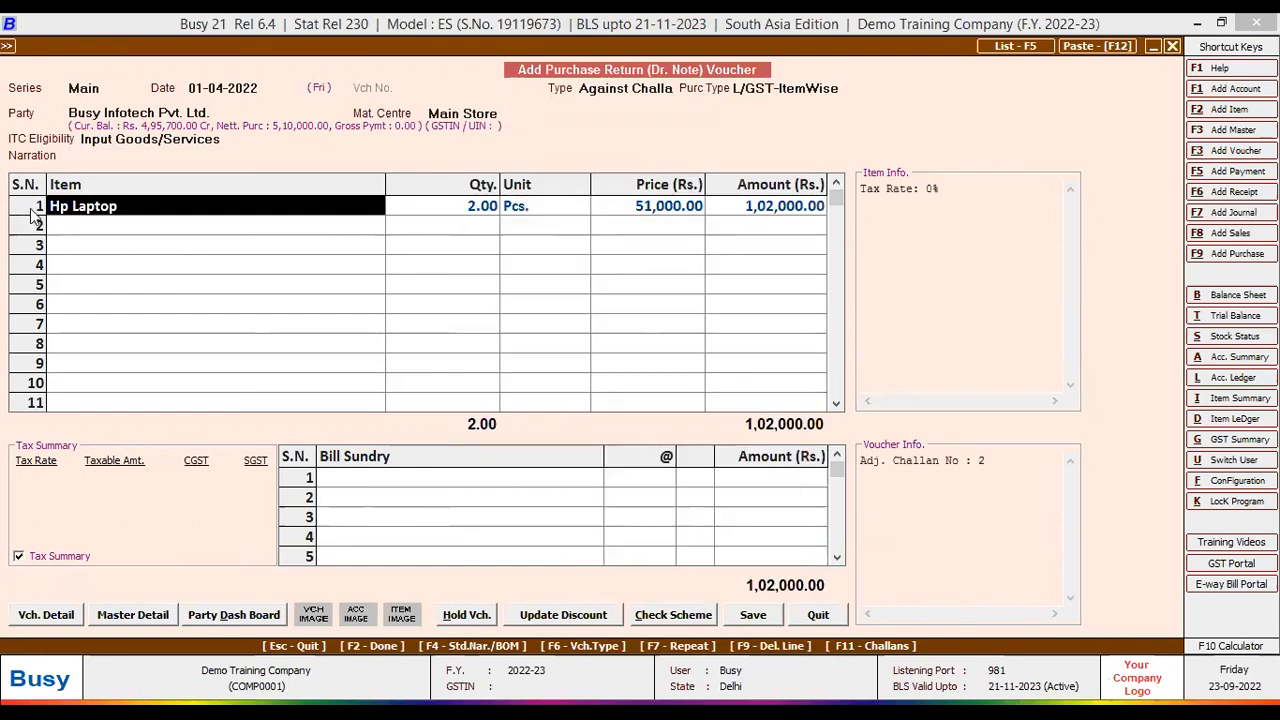
{"action": "right_click", "coordinate": [33, 214]}
{"action": "left_click", "coordinate": [77, 221]}
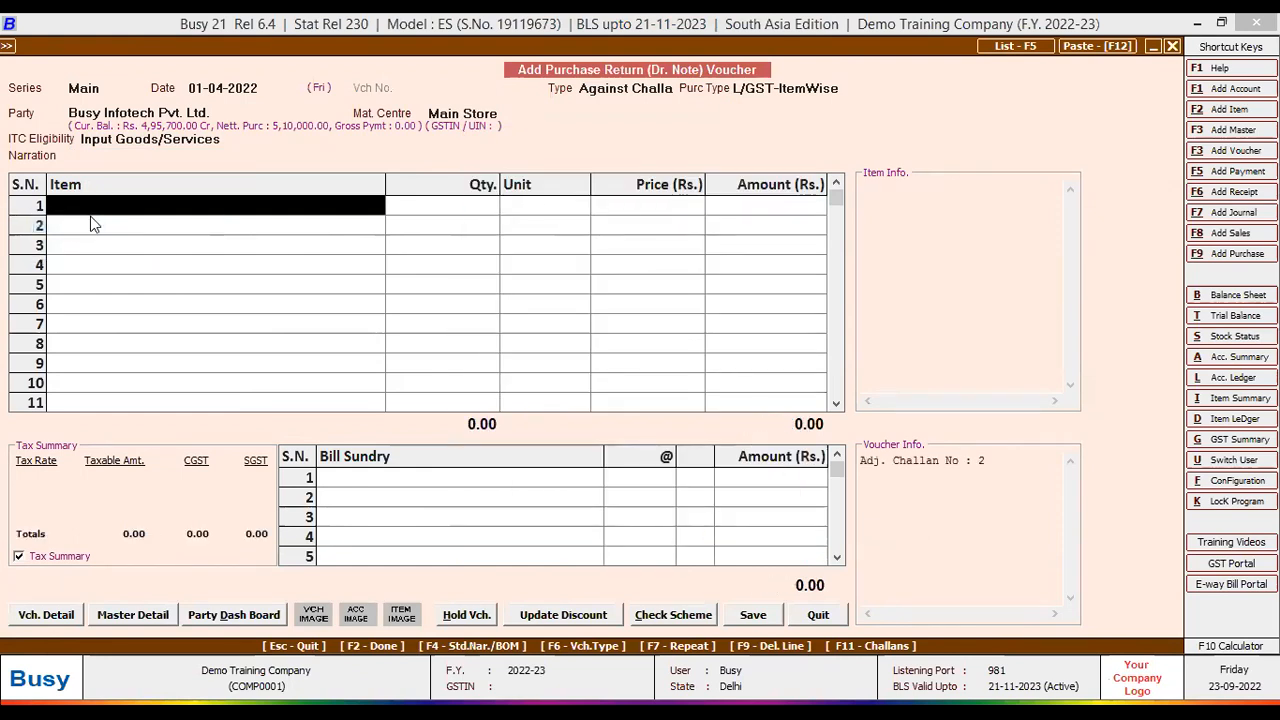
Step: Load the Hp Laptop item from pending challan 4 into the purchase return voucher
{"action": "key", "text": "F11"}
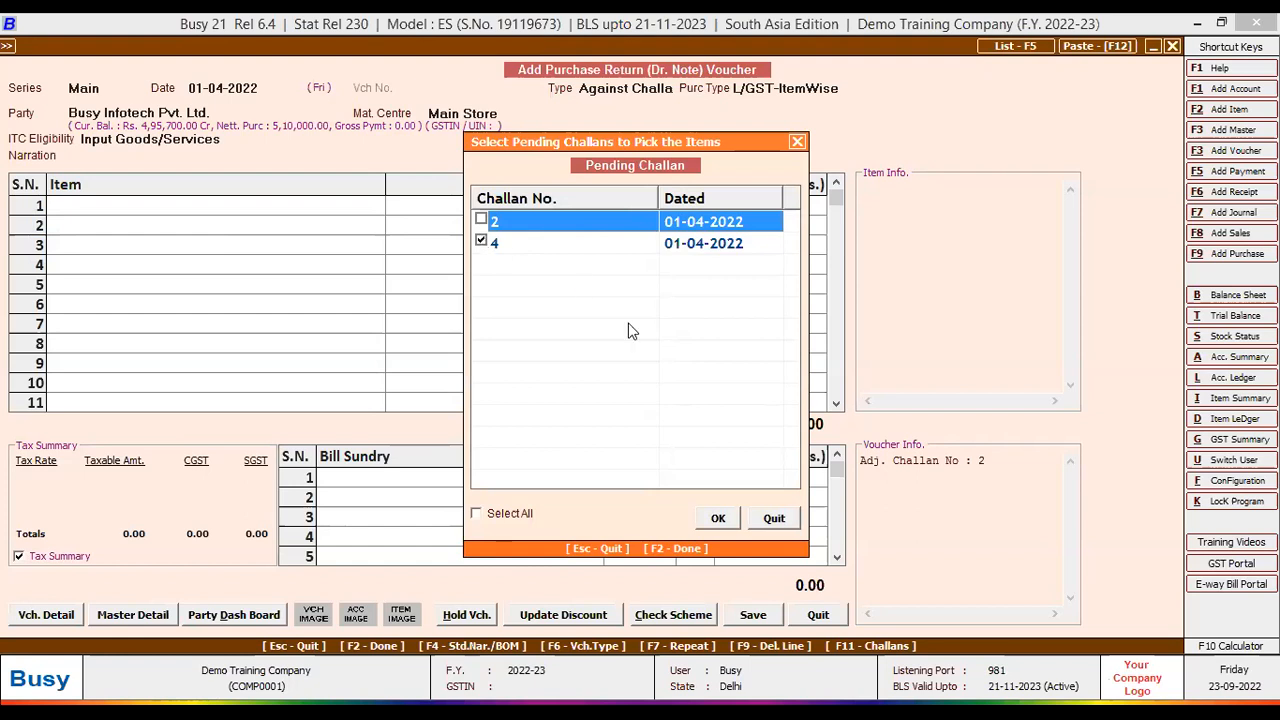
{"action": "left_click", "coordinate": [718, 519]}
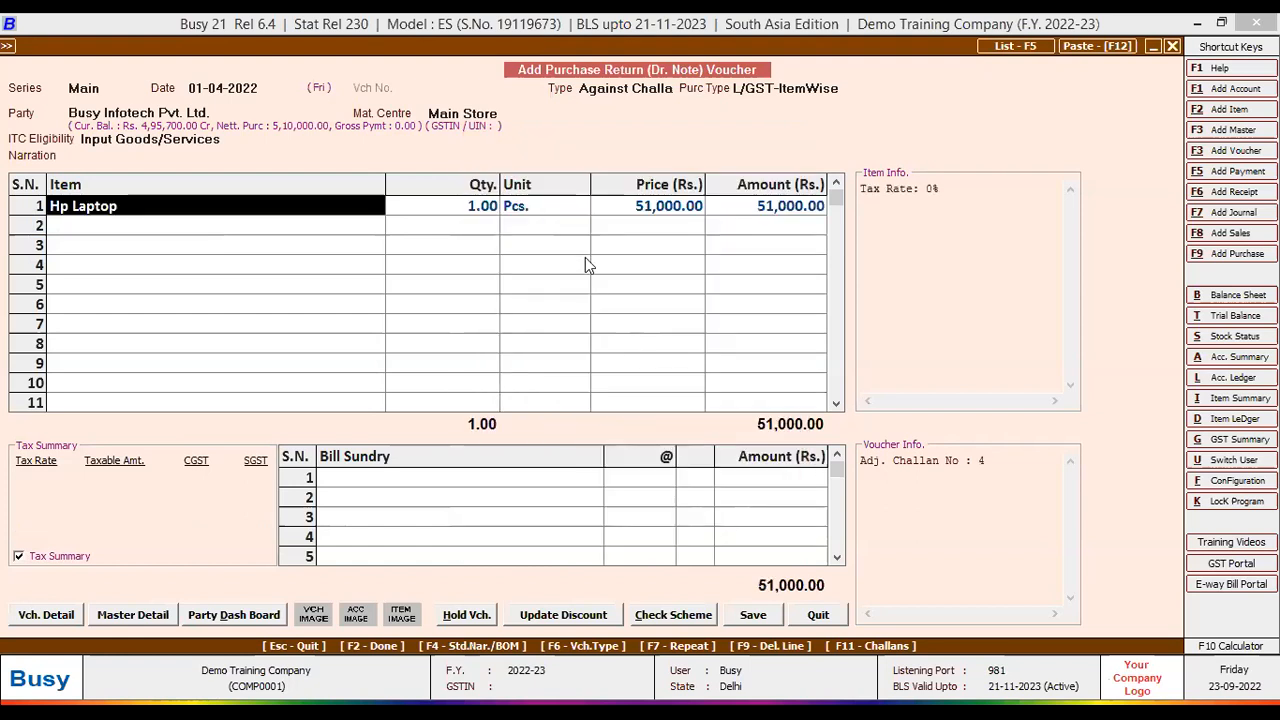
{"action": "left_click", "coordinate": [470, 207]}
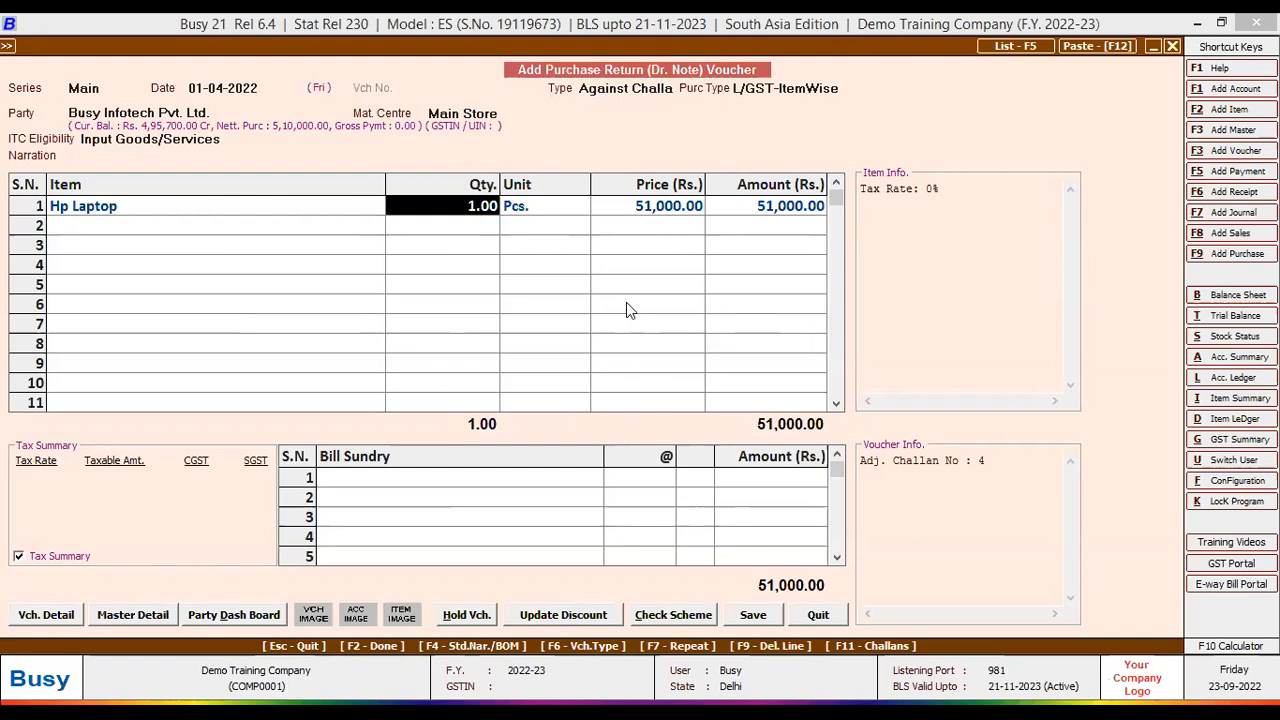
Step: Save the purchase return voucher, accepting the tax invoice for an unregistered party, and leave voucher entry
{"action": "left_click", "coordinate": [750, 619]}
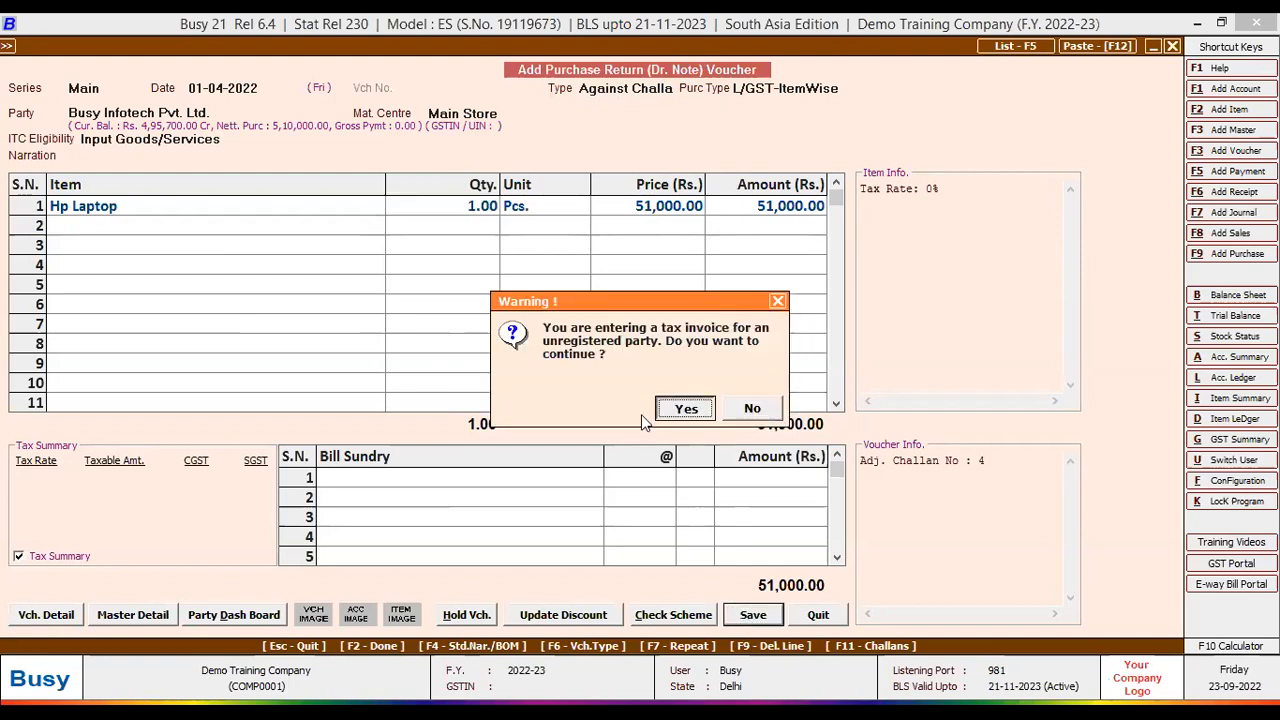
{"action": "key", "text": "Return"}
{"action": "left_click", "coordinate": [817, 615]}
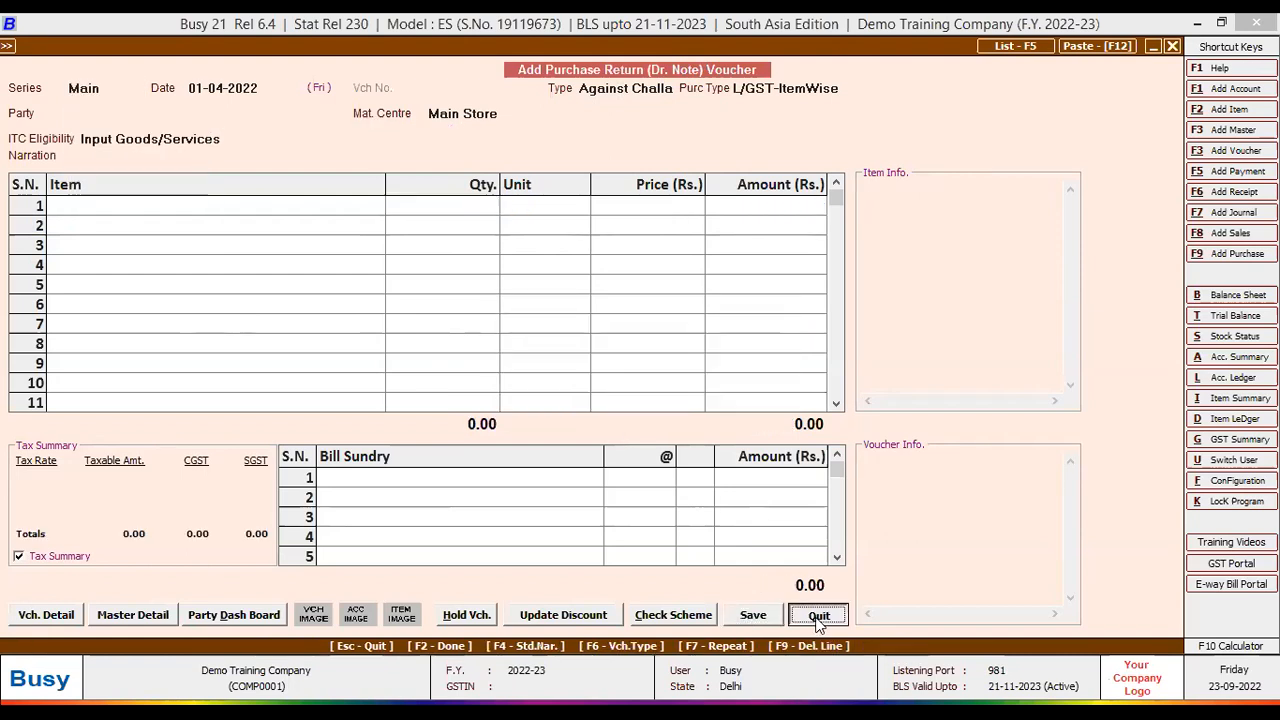
Step: Open the challan-wise statement for purchase return challans
{"action": "key", "text": "Right"}
{"action": "key", "text": "Up"}
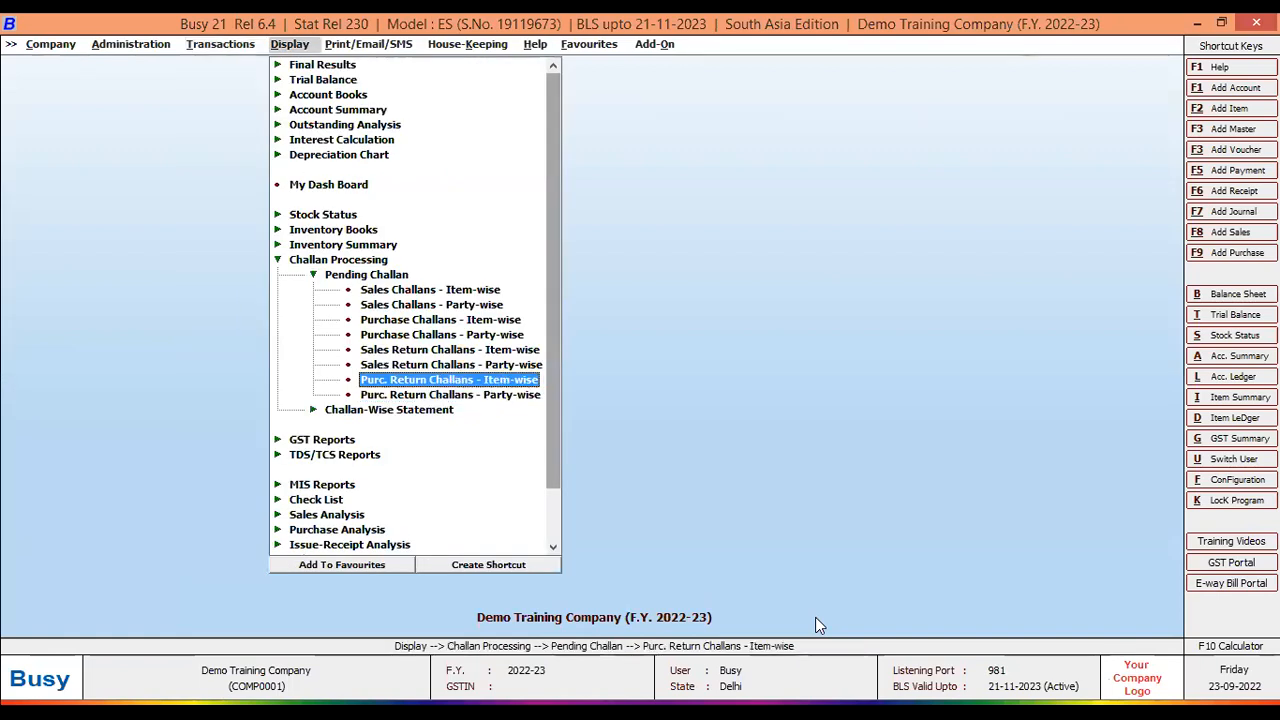
{"action": "key", "text": "Down"}
{"action": "key", "text": "Up"}
{"action": "key", "text": "Down"}
{"action": "key", "text": "Down"}
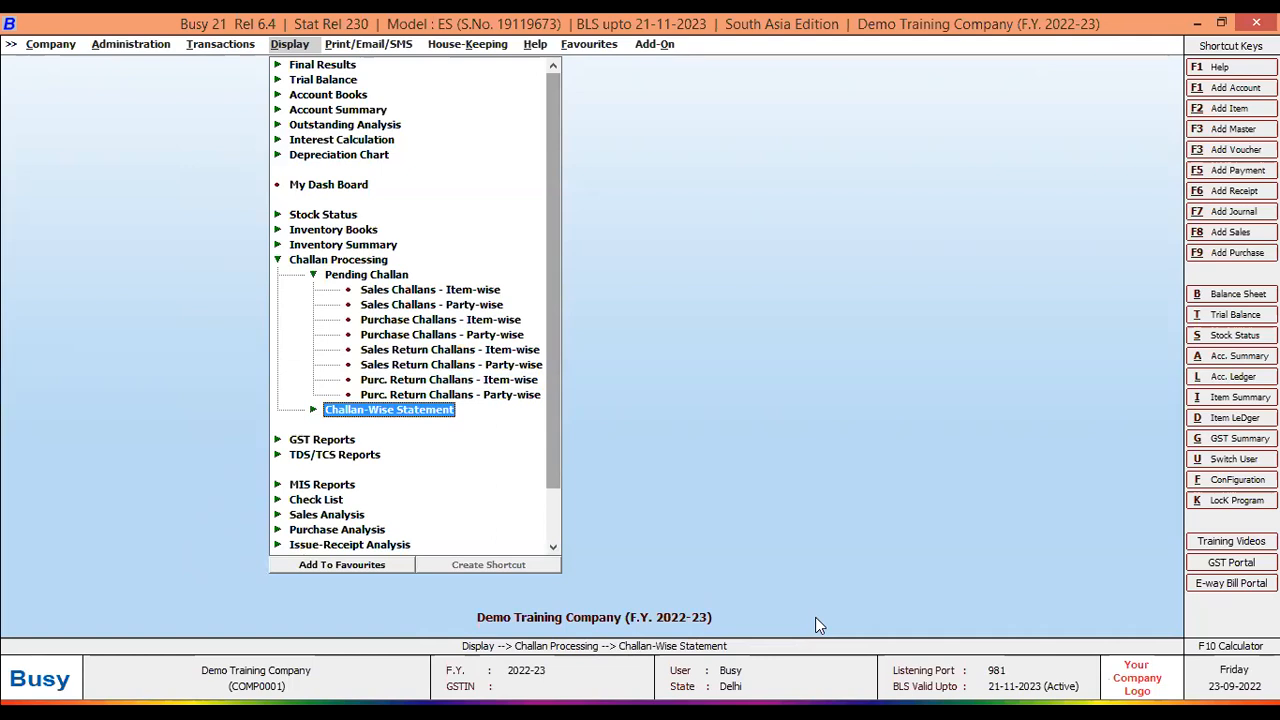
{"action": "key", "text": "Right"}
{"action": "key", "text": "Down"}
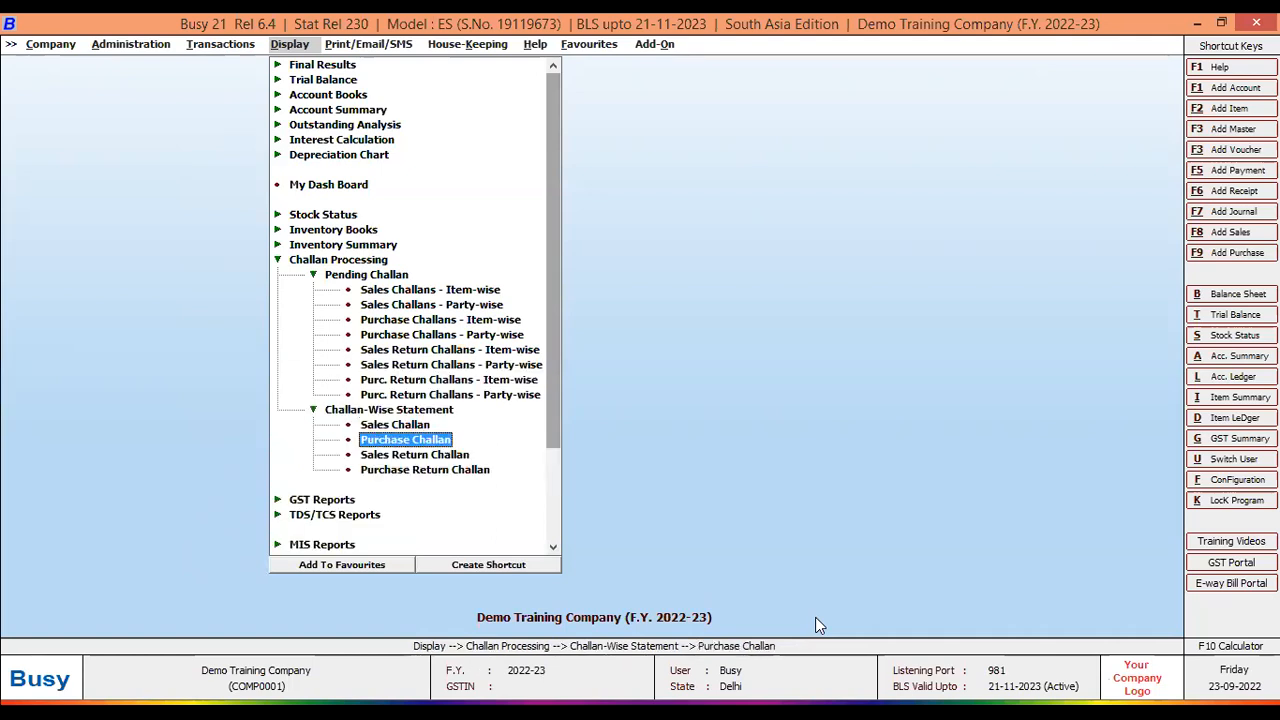
{"action": "key", "text": "Down"}
{"action": "key", "text": "Down"}
{"action": "key", "text": "Return"}
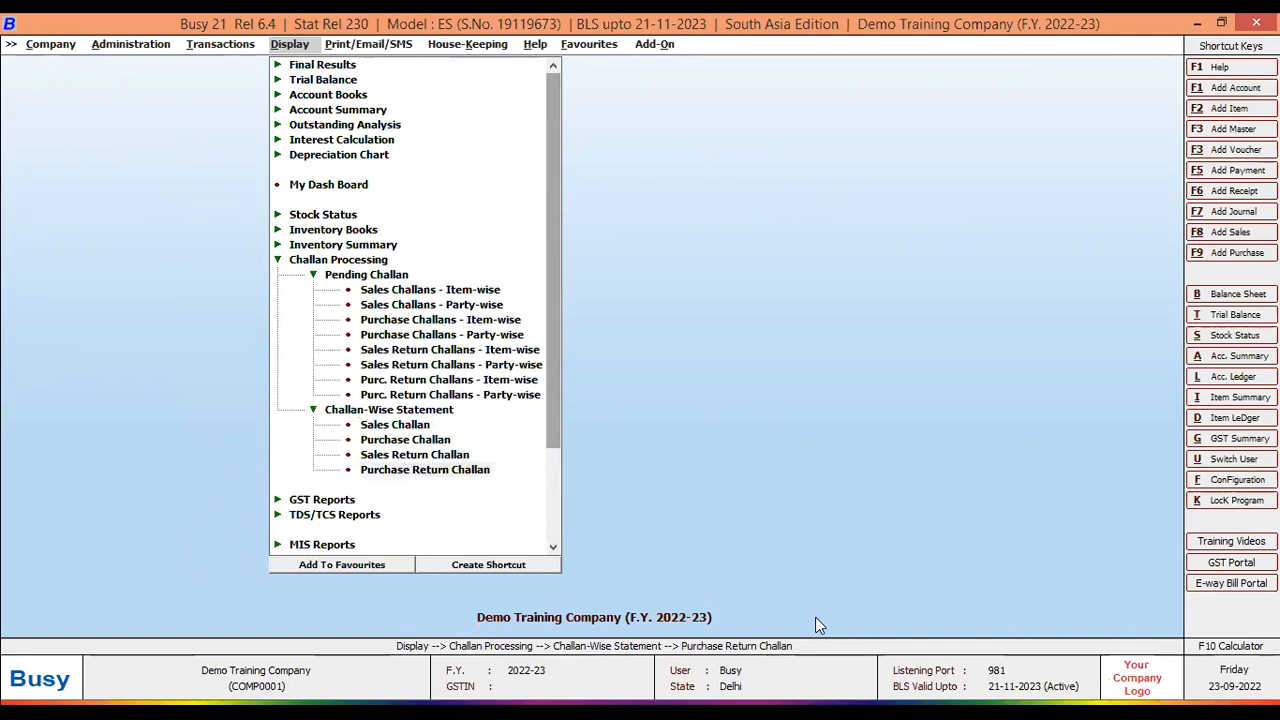
Step: Generate the purchase return challan statement for all accounts and items from 01-04-2022 to 25-09-2022, with adjustment details and without item values
{"action": "key", "text": "Return"}
{"action": "key", "text": "Return"}
{"action": "key", "text": "Return"}
{"action": "key", "text": "Return"}
{"action": "key", "text": "Return"}
{"action": "key", "text": "Return"}
{"action": "key", "text": "Return"}
{"action": "key", "text": "Return"}
{"action": "key", "text": "Return"}
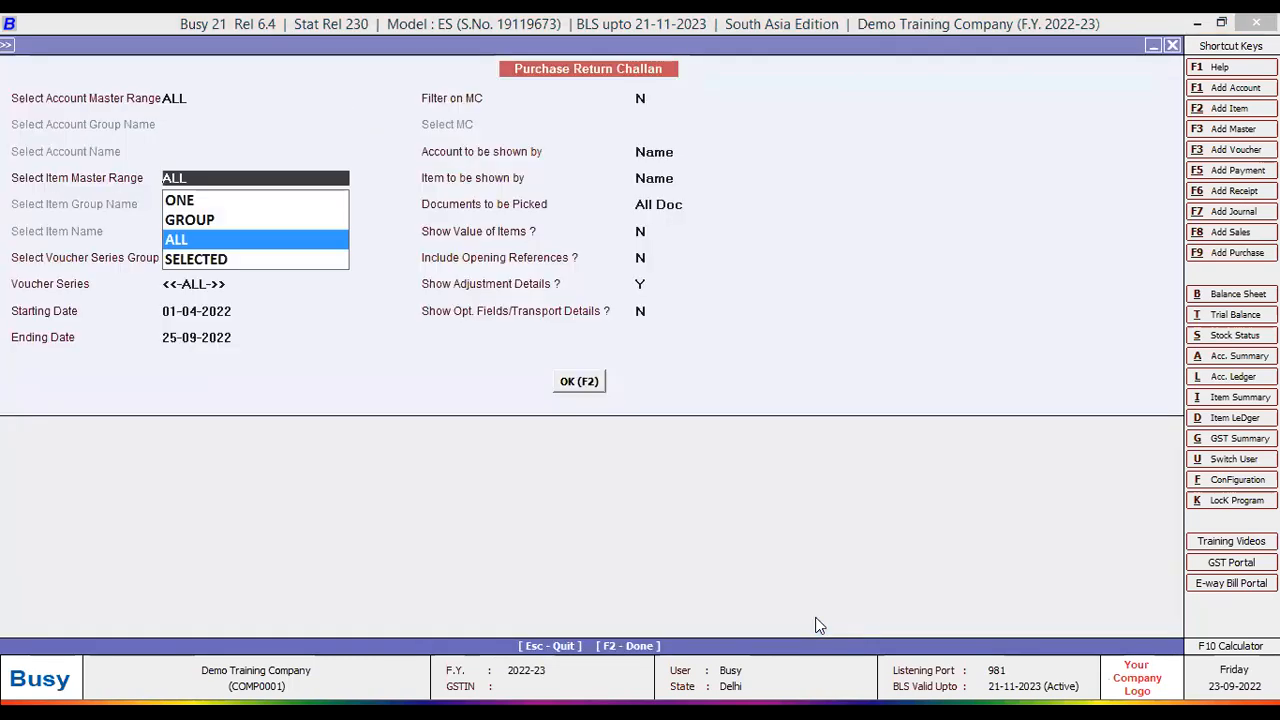
{"action": "key", "text": "Return"}
{"action": "key", "text": "Return"}
{"action": "key", "text": "Return"}
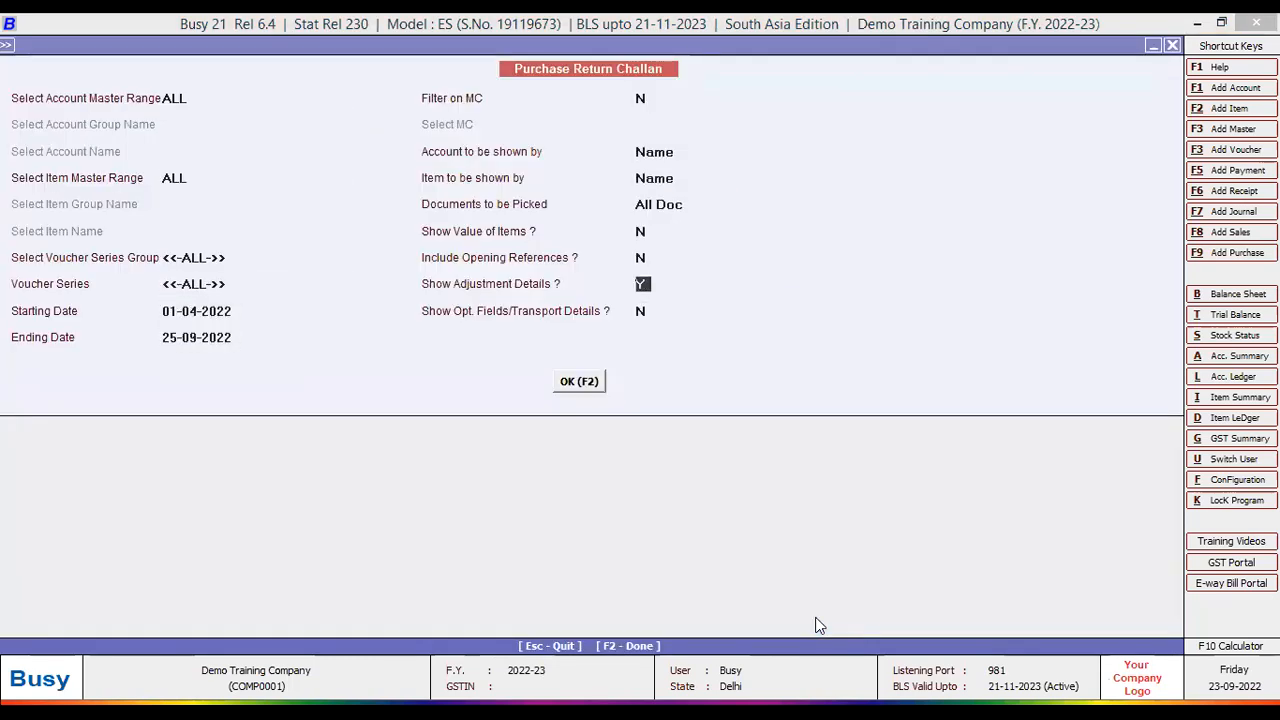
{"action": "key", "text": "Return"}
{"action": "key", "text": "Return"}
{"action": "key", "text": "Return"}
{"action": "key", "text": "F2"}
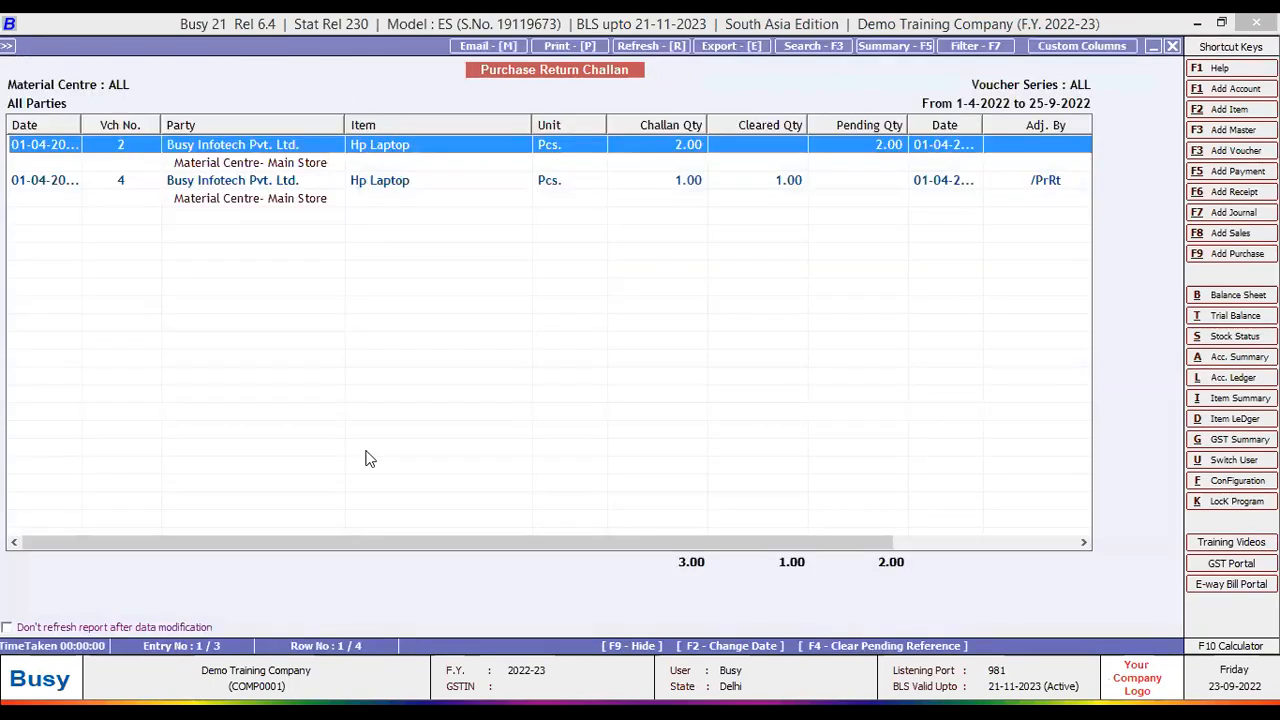
Step: Examine challan 4's full date and its cleared, pending and adjusted quantities in the statement, and close the report
{"action": "left_click_drag", "start_coordinate": [349, 544], "coordinate": [272, 527]}
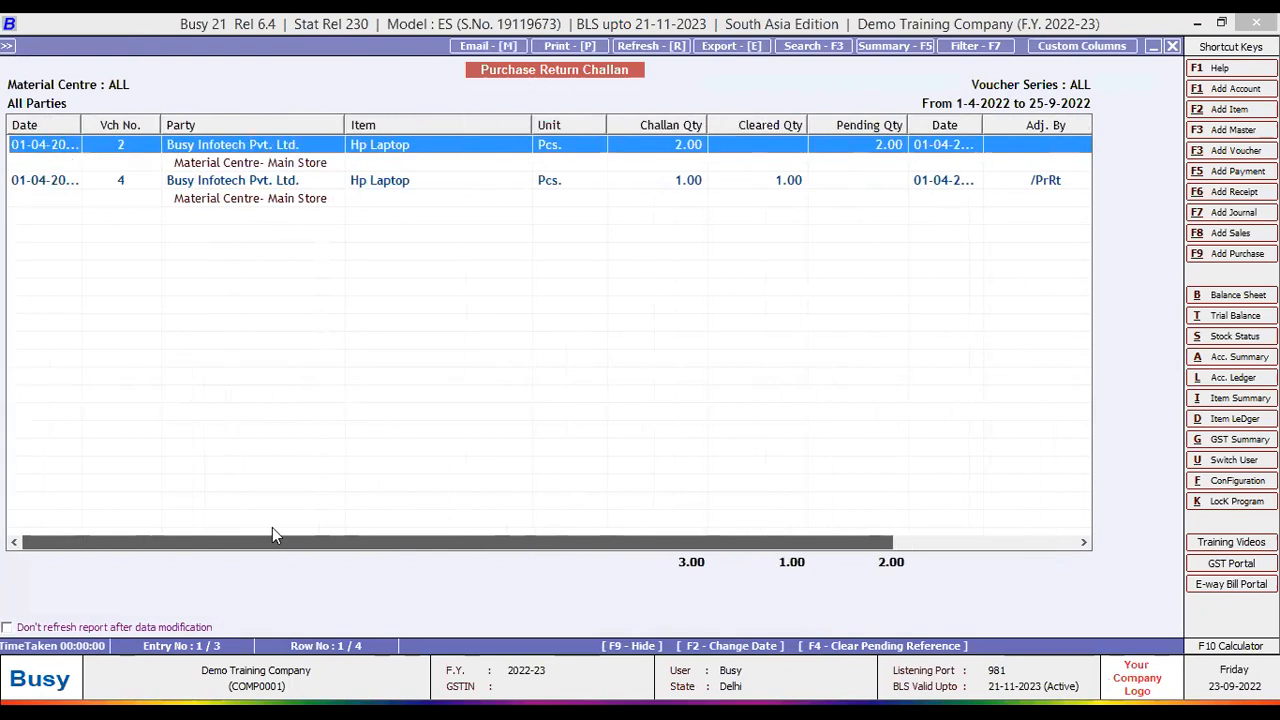
{"action": "left_click", "coordinate": [105, 187]}
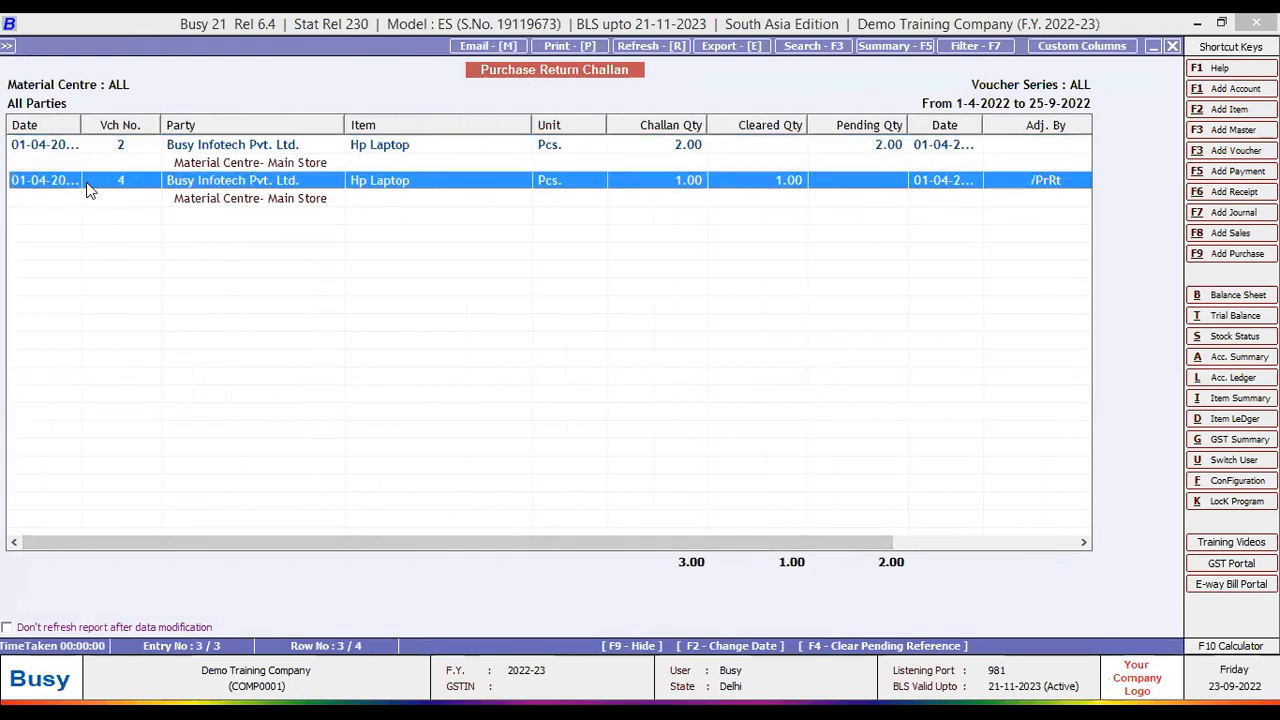
{"action": "left_click_drag", "start_coordinate": [81, 127], "coordinate": [99, 131]}
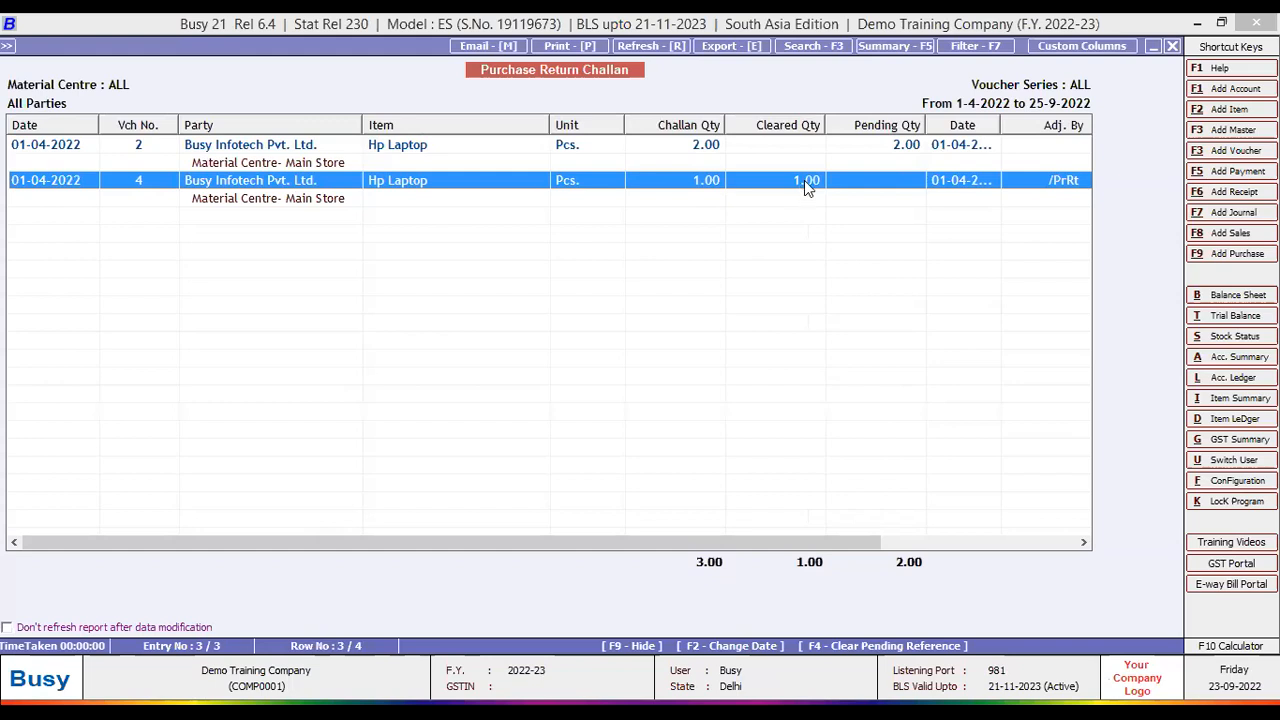
{"action": "left_click_drag", "start_coordinate": [792, 542], "coordinate": [1005, 540]}
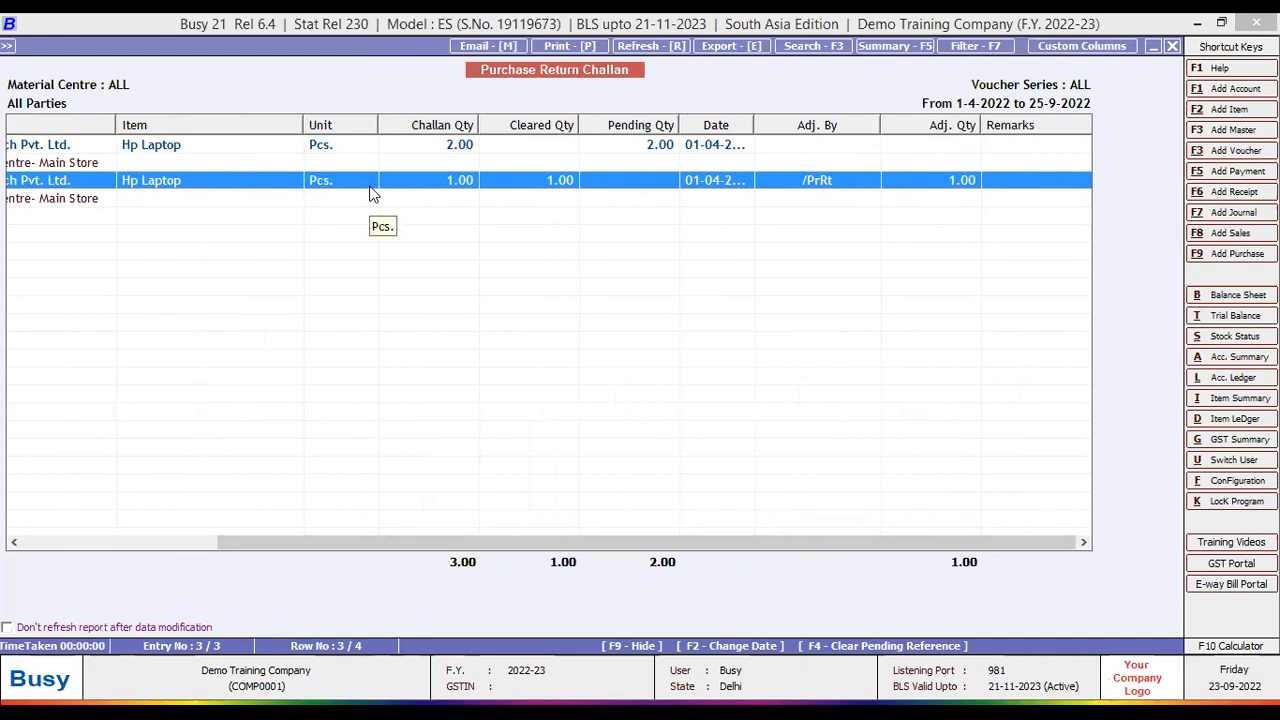
{"action": "key", "text": "Escape"}
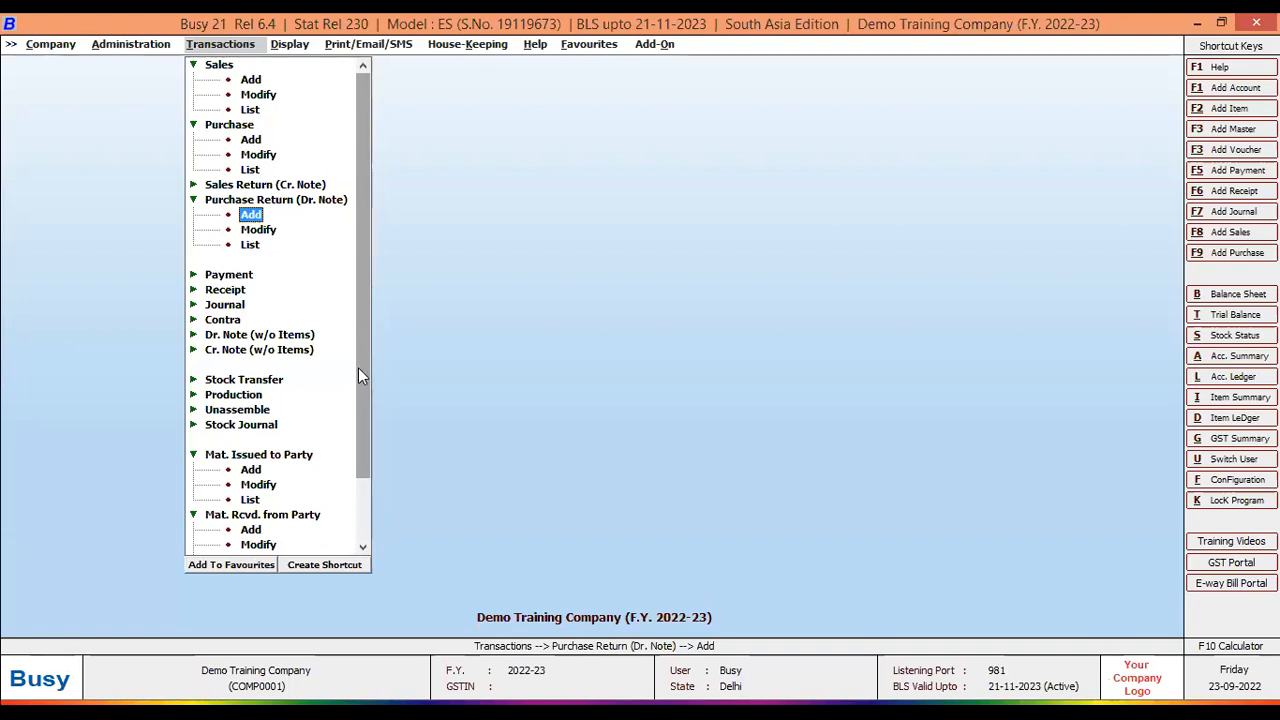
Step: Start a new material received from party voucher dated 01-04-2022 with the voucher number Salret/01
{"action": "left_click_drag", "start_coordinate": [364, 393], "coordinate": [379, 474]}
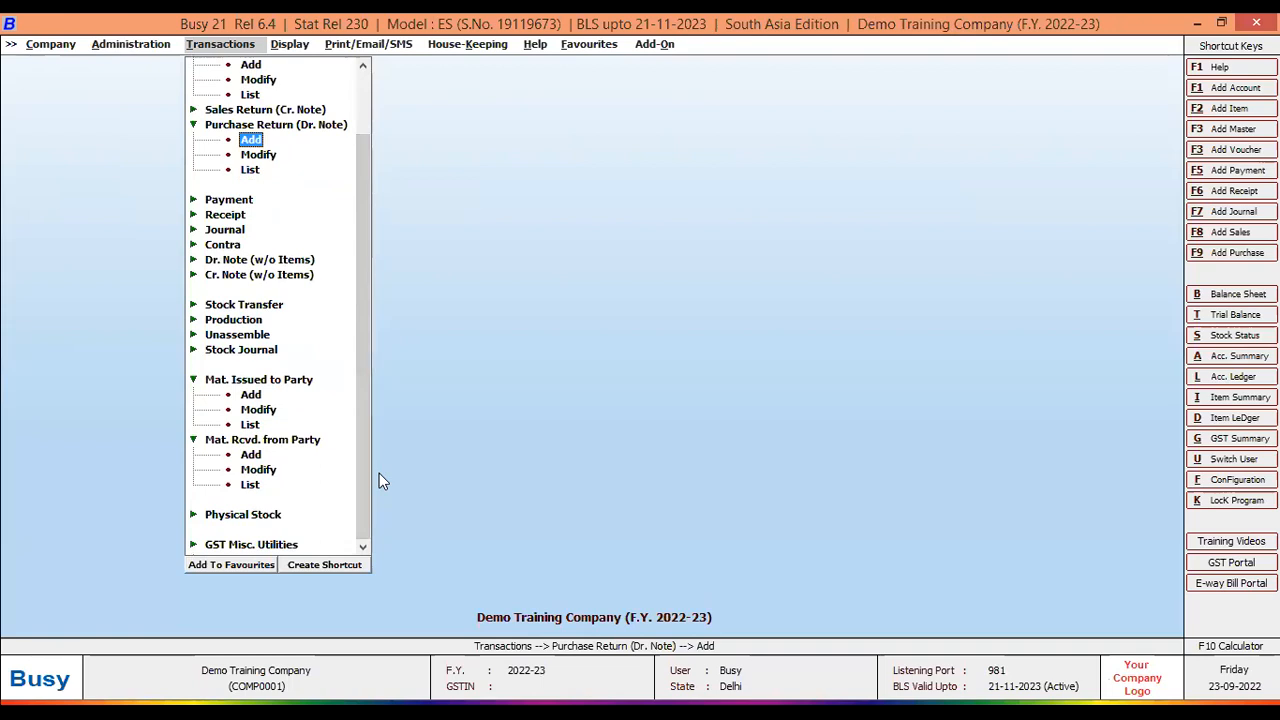
{"action": "double_click", "coordinate": [250, 456]}
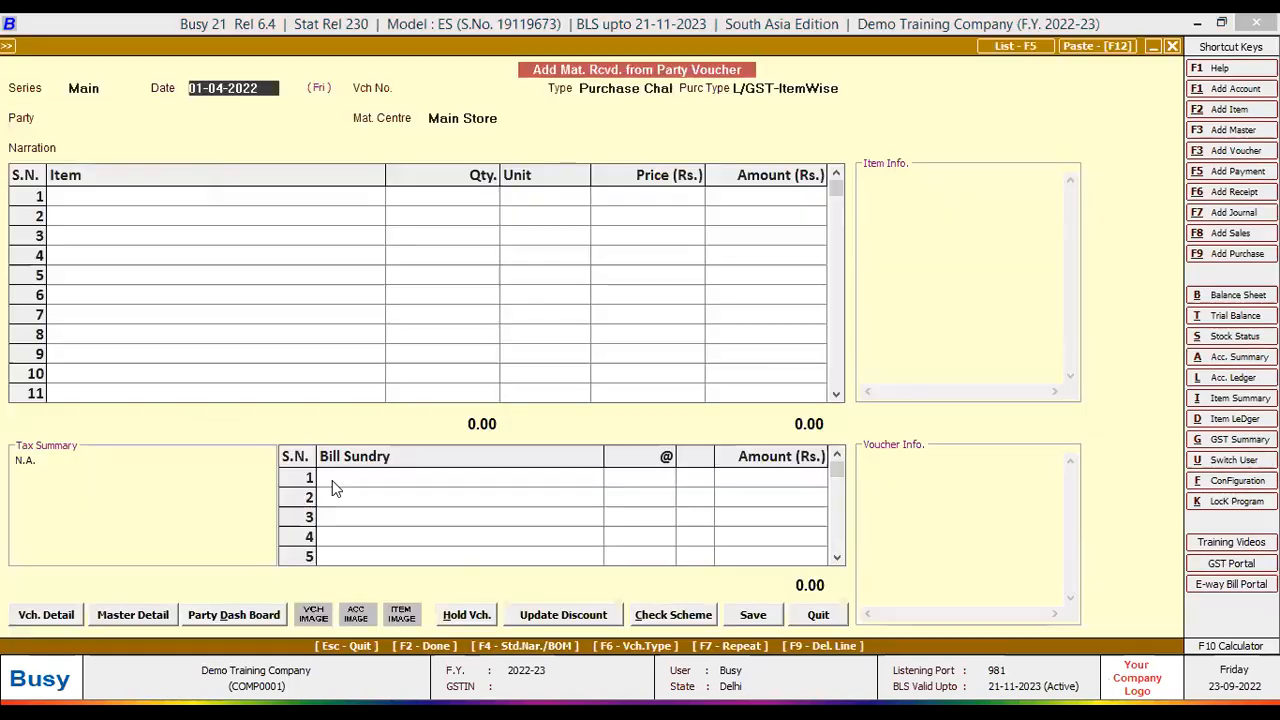
{"action": "type", "text": "s"}
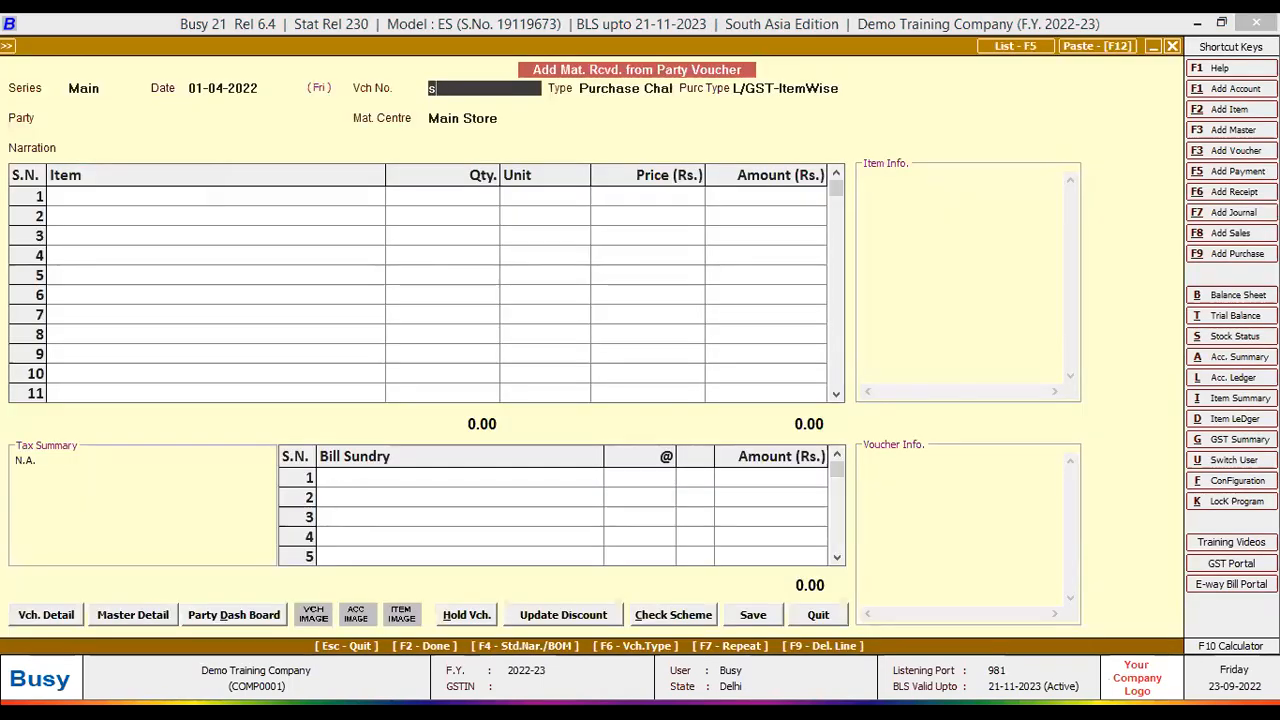
{"action": "type", "text": "alre"}
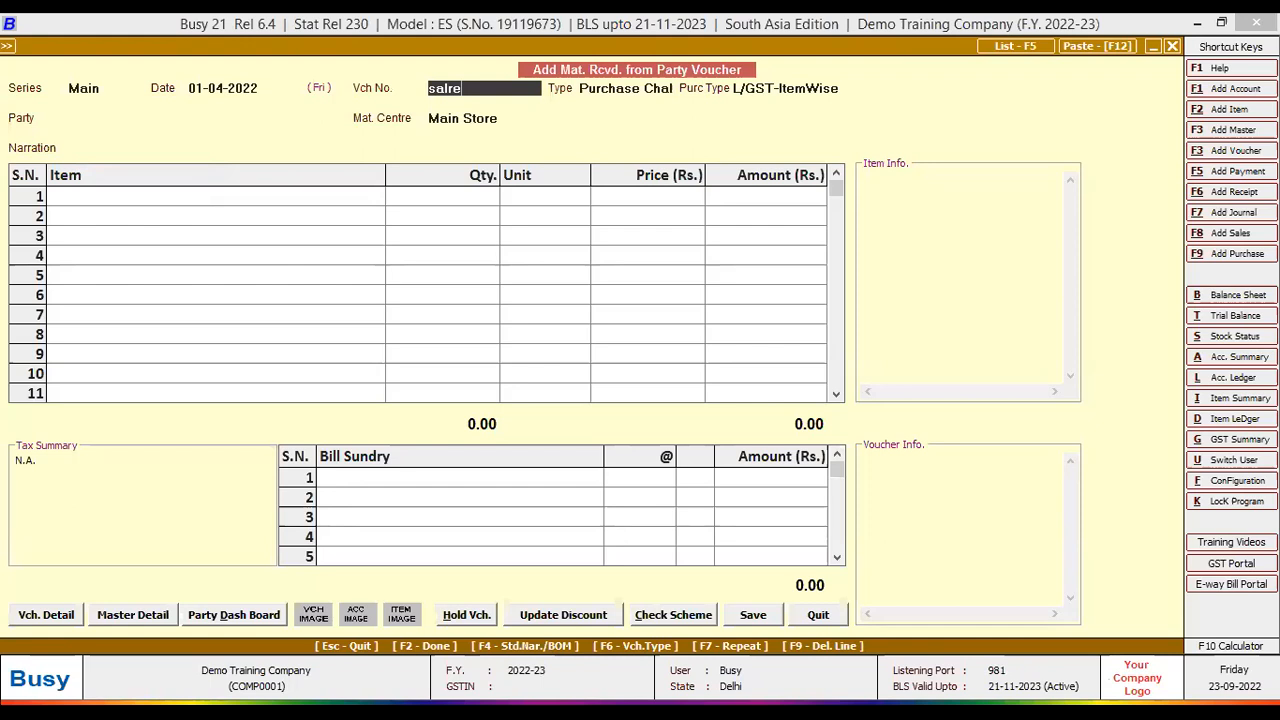
{"action": "type", "text": "t/01"}
{"action": "key", "text": "Return"}
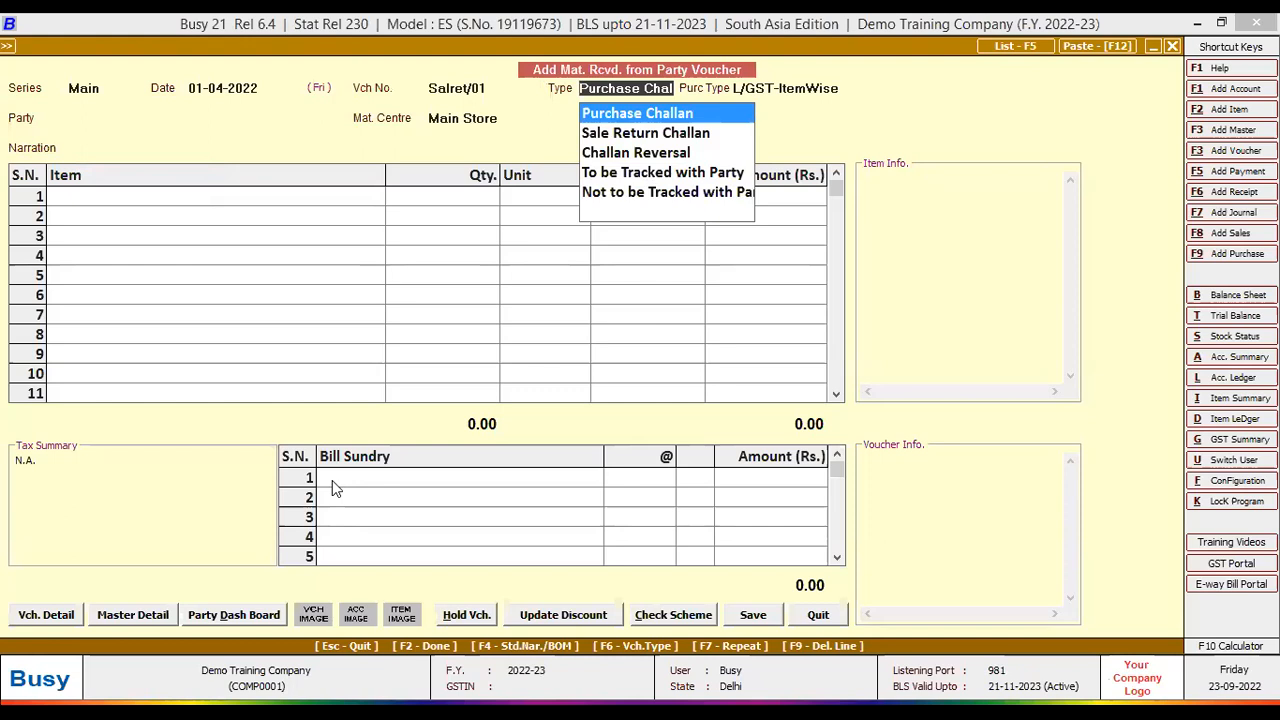
Step: Set the voucher to a sale return challan with sale type L/GST-ItemWise, party Abc and material centre Main Store
{"action": "key", "text": "Down"}
{"action": "key", "text": "Return"}
{"action": "key", "text": "Return"}
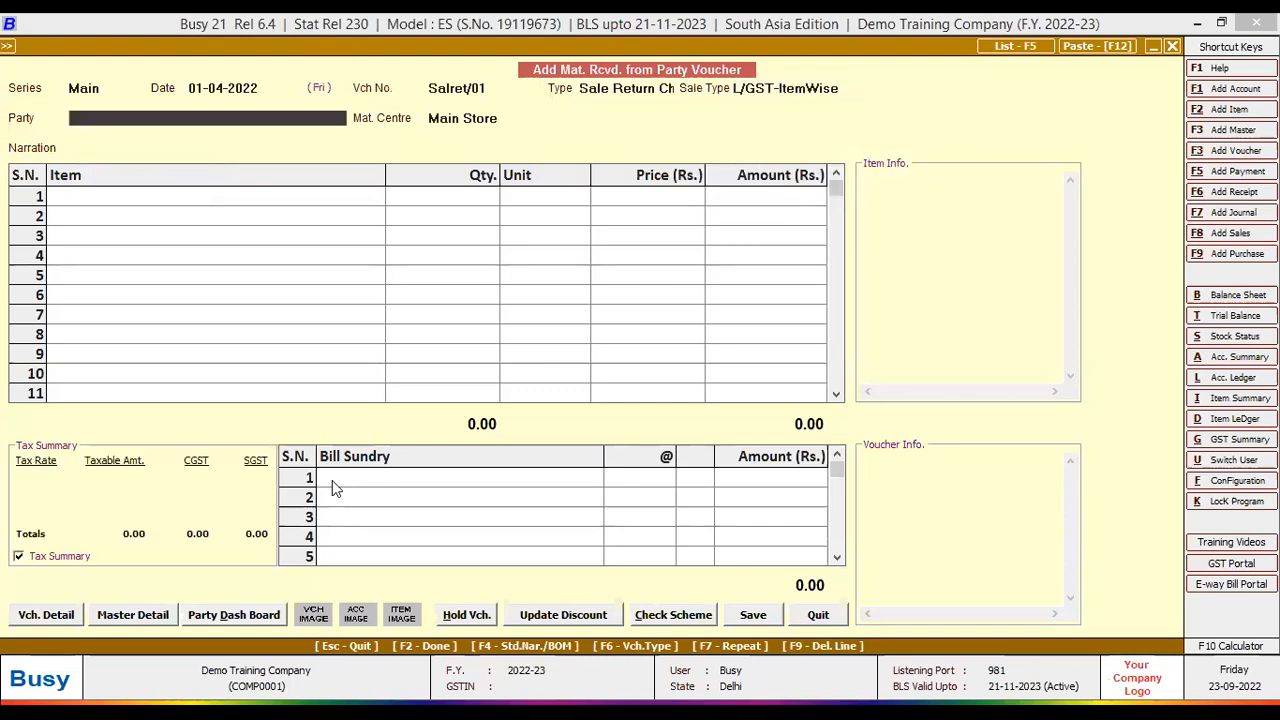
{"action": "key", "text": "Return"}
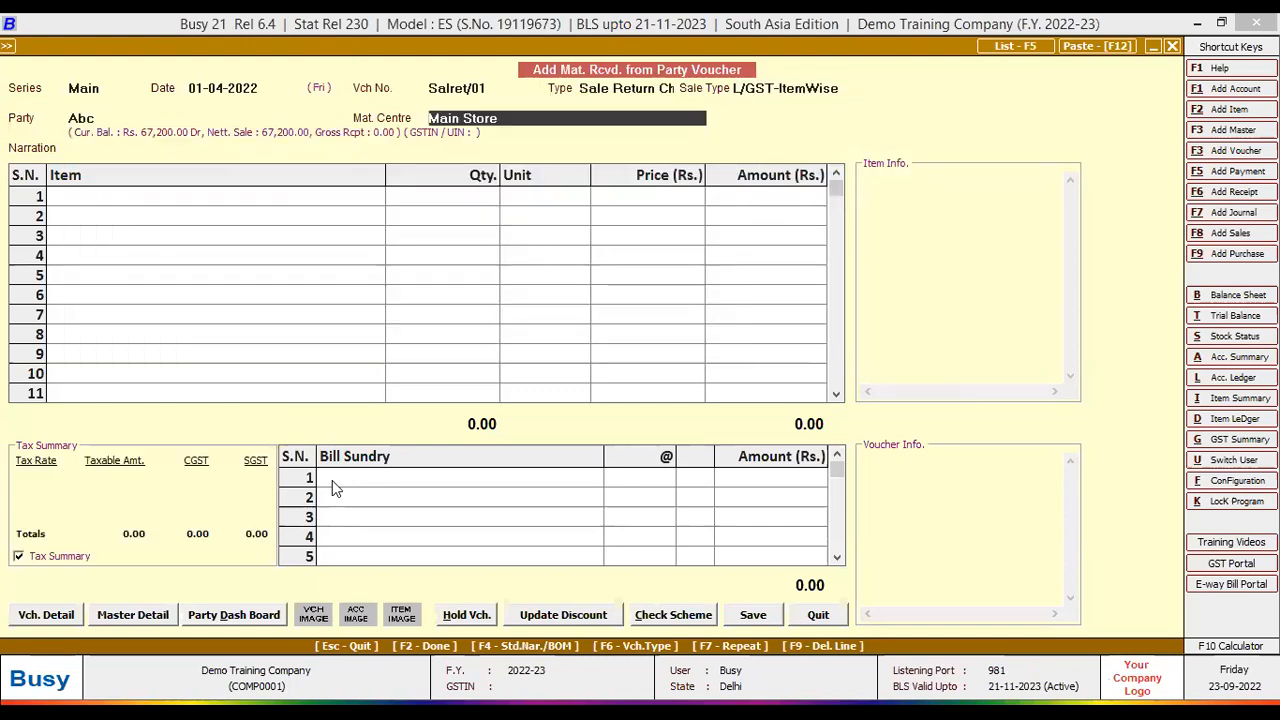
{"action": "key", "text": "Return"}
{"action": "key", "text": "Return"}
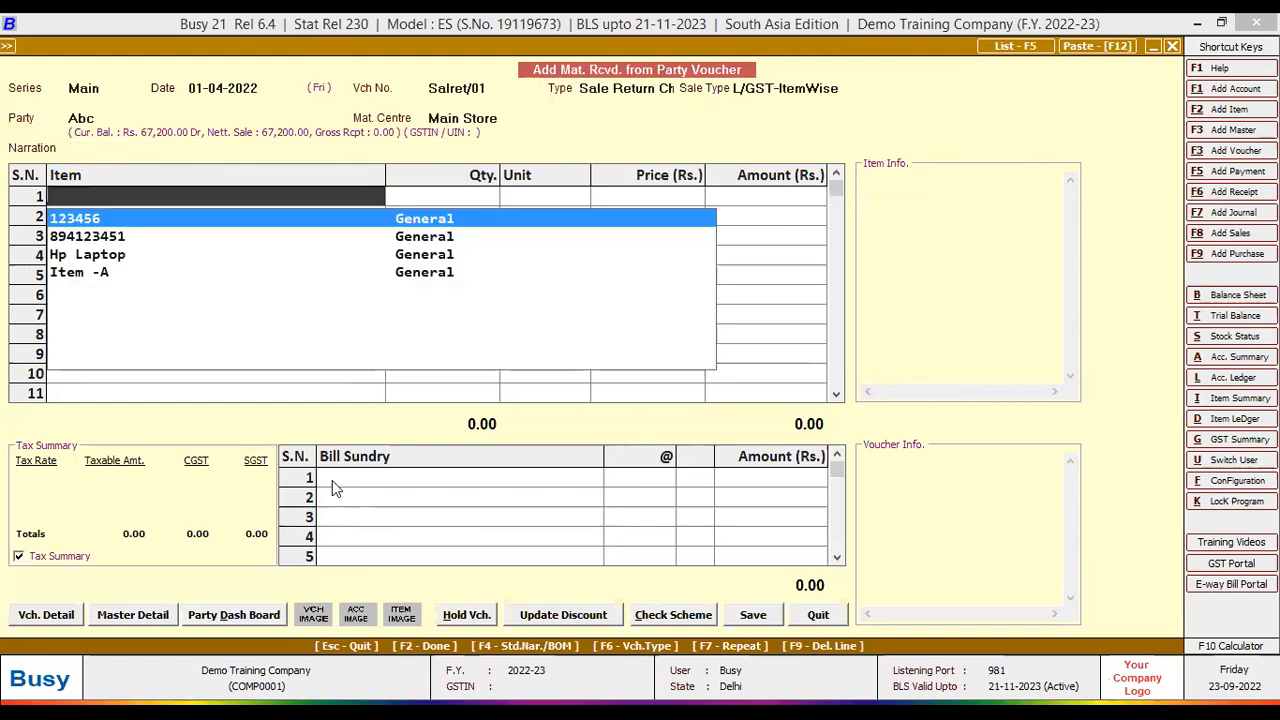
Step: Enter Item -A in the challan with quantity 1 Pcs. at a price of Rs. 12,000
{"action": "key", "text": "Down"}
{"action": "key", "text": "Down"}
{"action": "key", "text": "Down"}
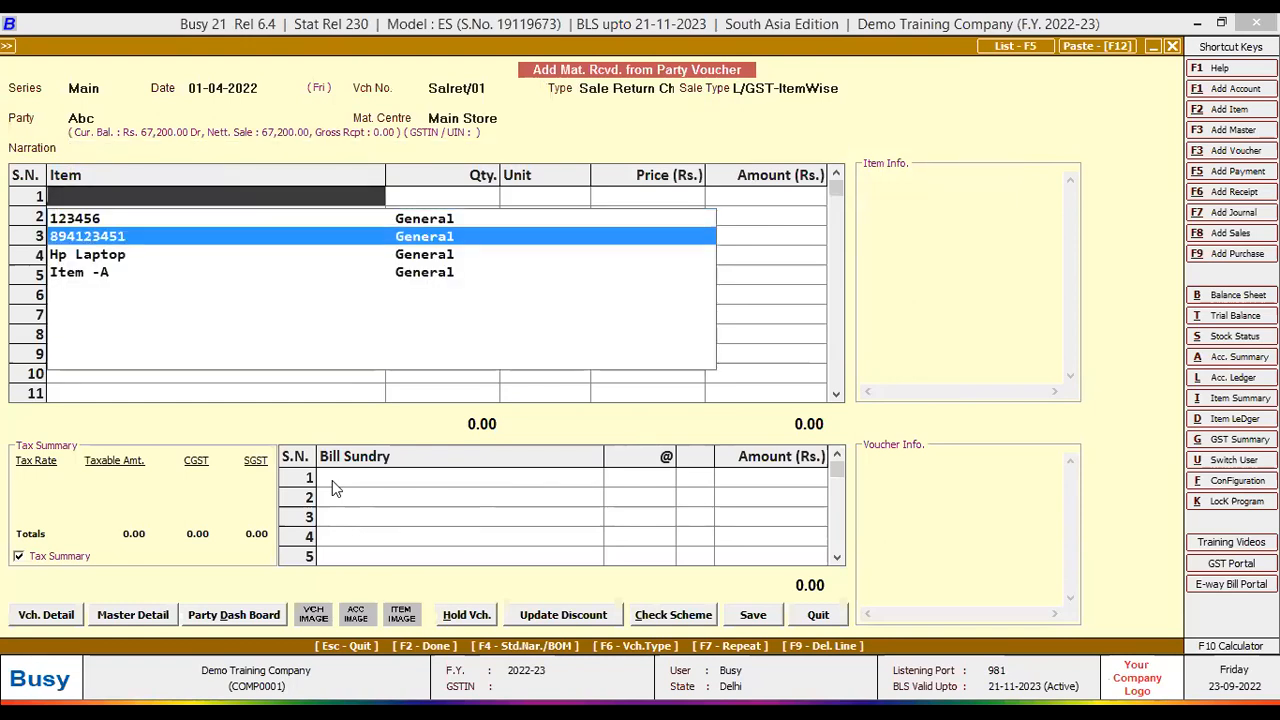
{"action": "key", "text": "Return"}
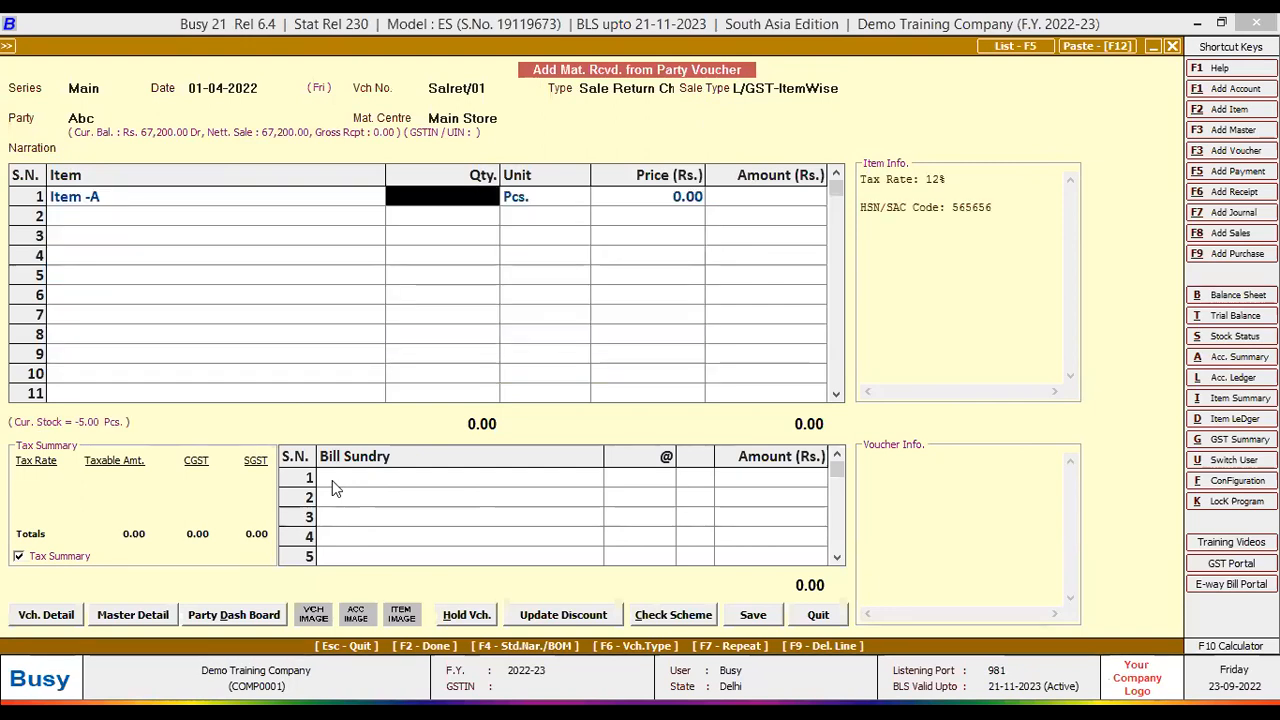
{"action": "type", "text": "1"}
{"action": "key", "text": "Return"}
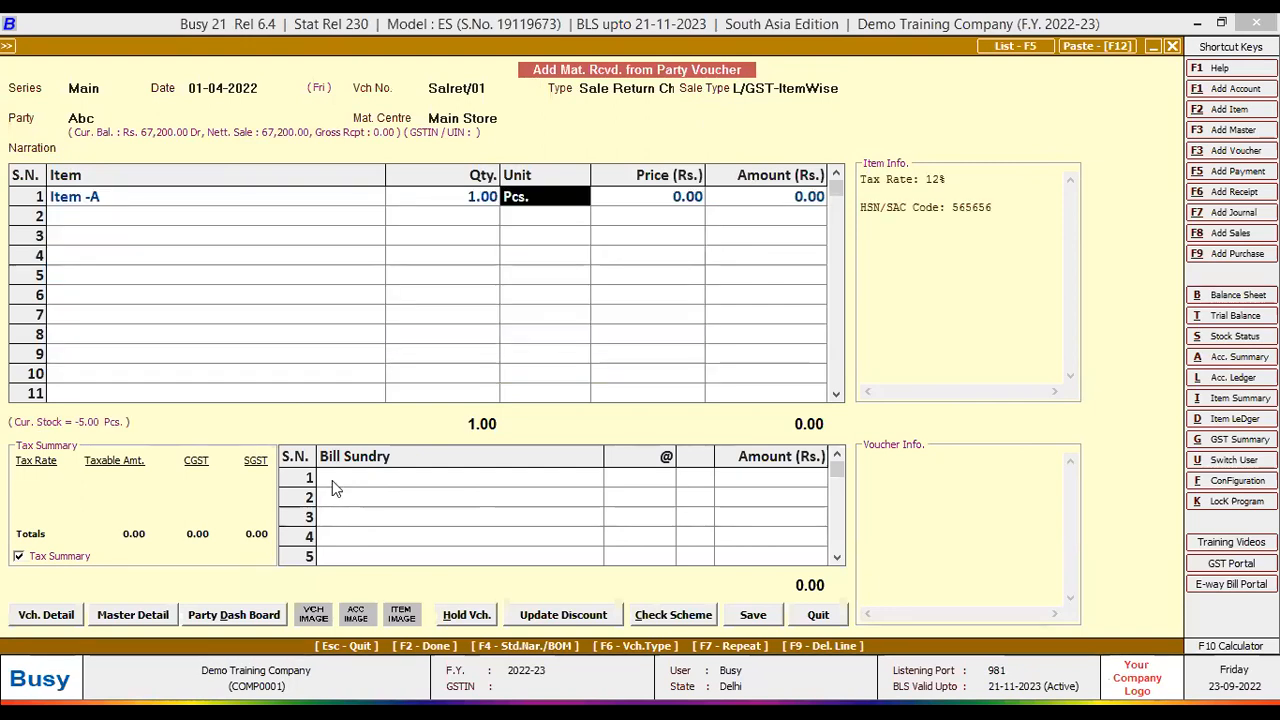
{"action": "key", "text": "Return"}
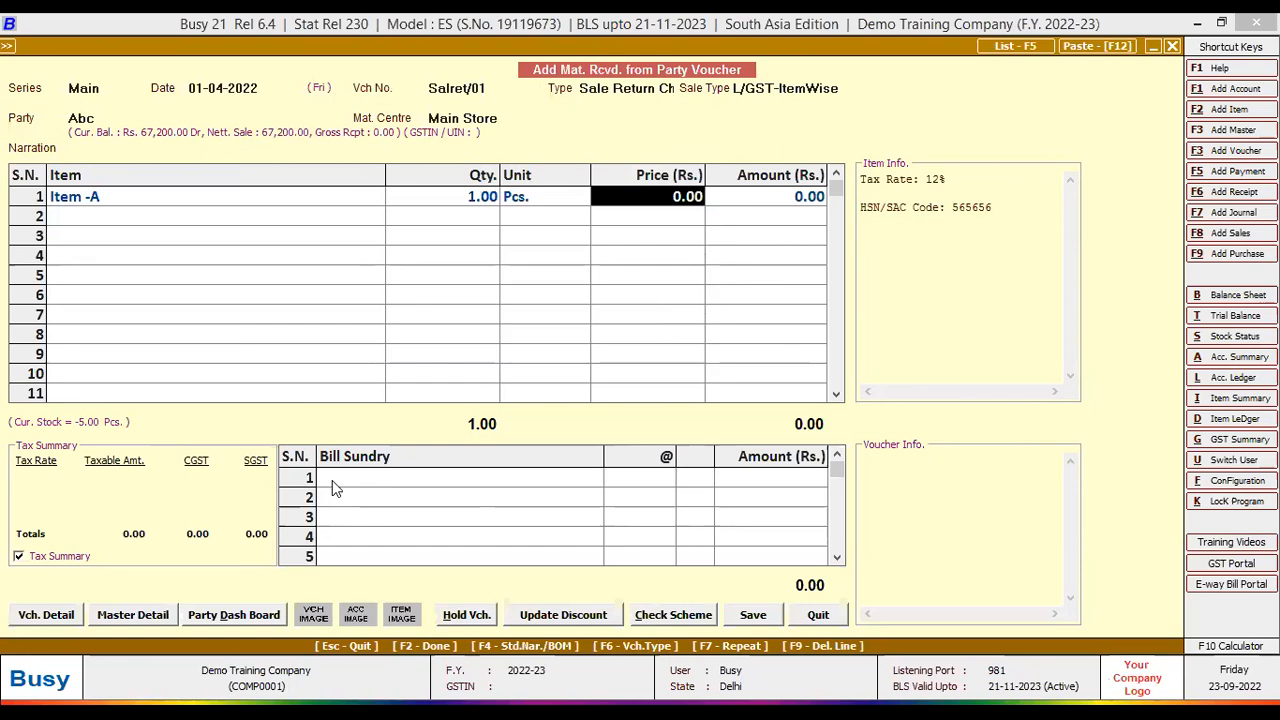
{"action": "type", "text": "12000"}
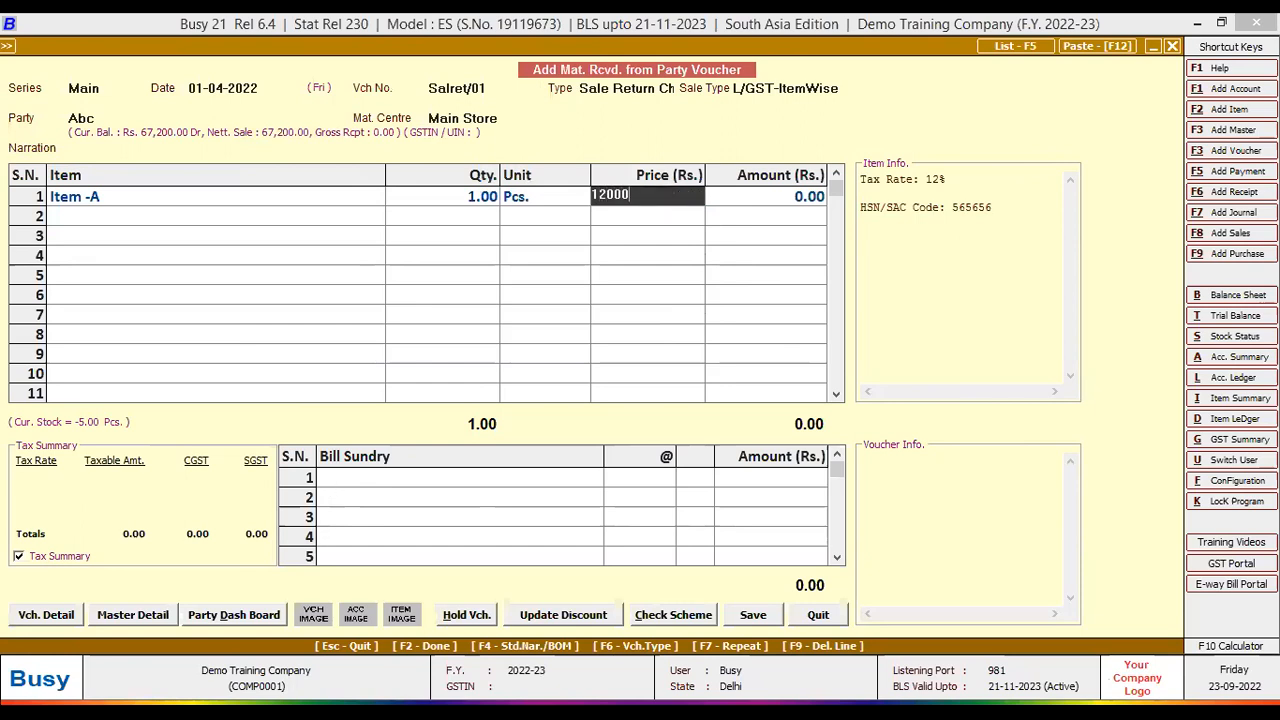
{"action": "key", "text": "Return"}
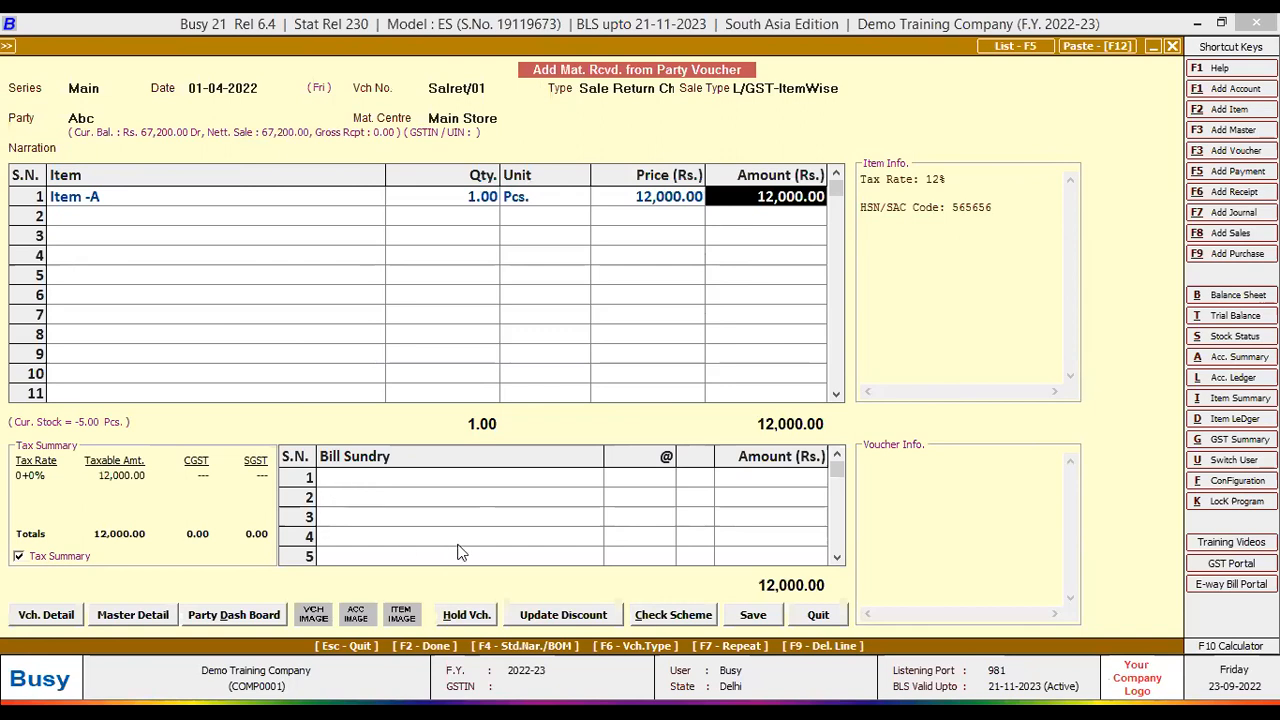
{"action": "key", "text": "Return"}
Step: Save the sale return challan with blank transport details and close the voucher form
{"action": "left_click", "coordinate": [753, 614]}
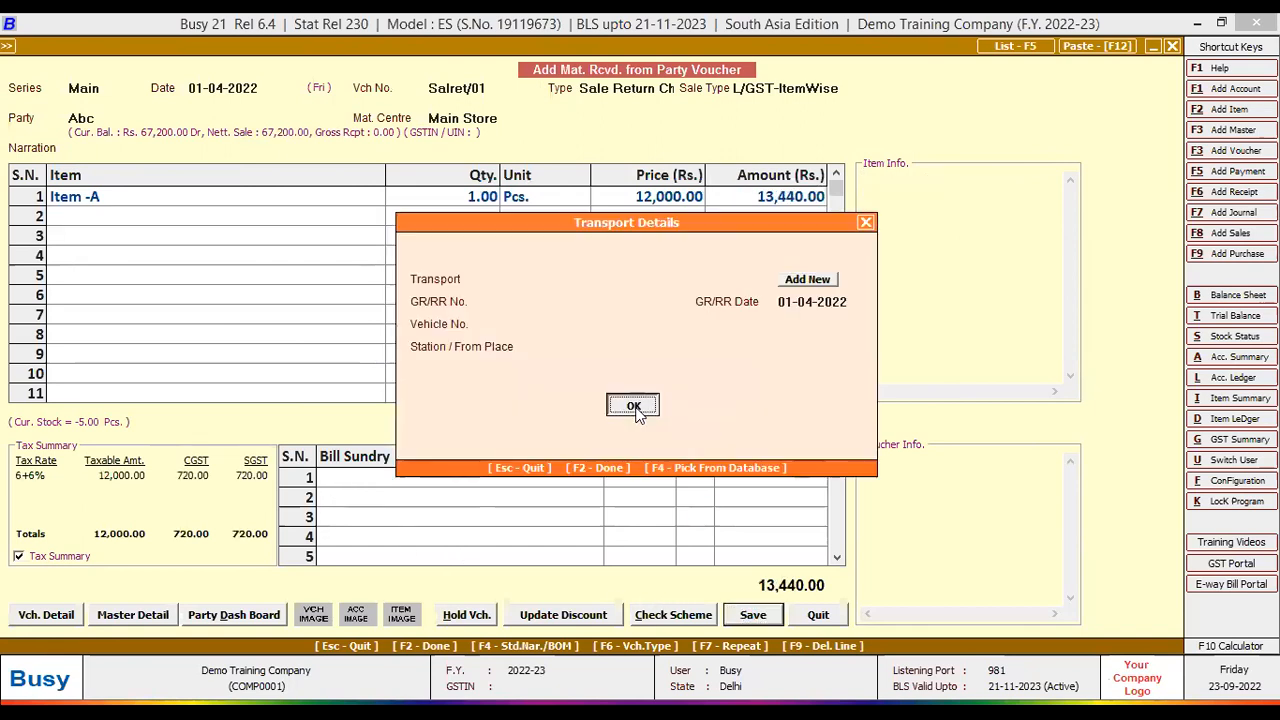
{"action": "left_click", "coordinate": [634, 407]}
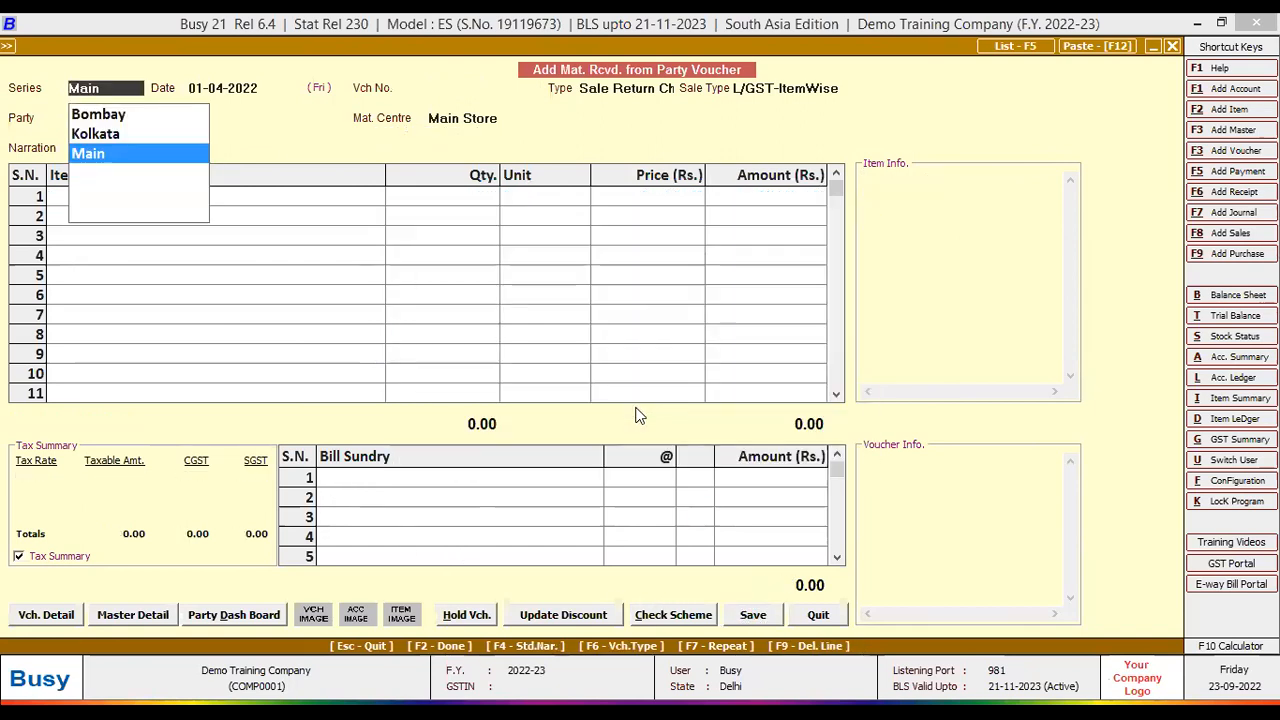
{"action": "left_click", "coordinate": [817, 615]}
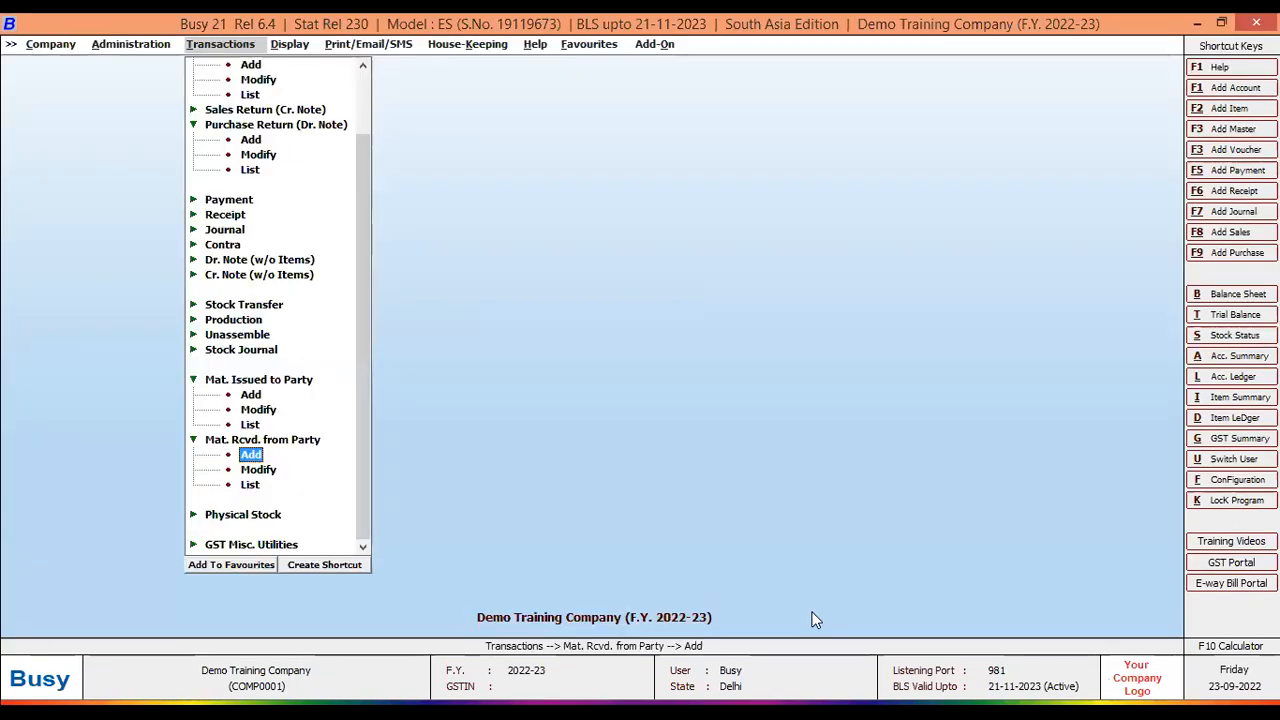
Step: Start a new sales return (credit note) voucher in the Main series dated 01-04-2022, with the type Against Challan
{"action": "left_click", "coordinate": [229, 112]}
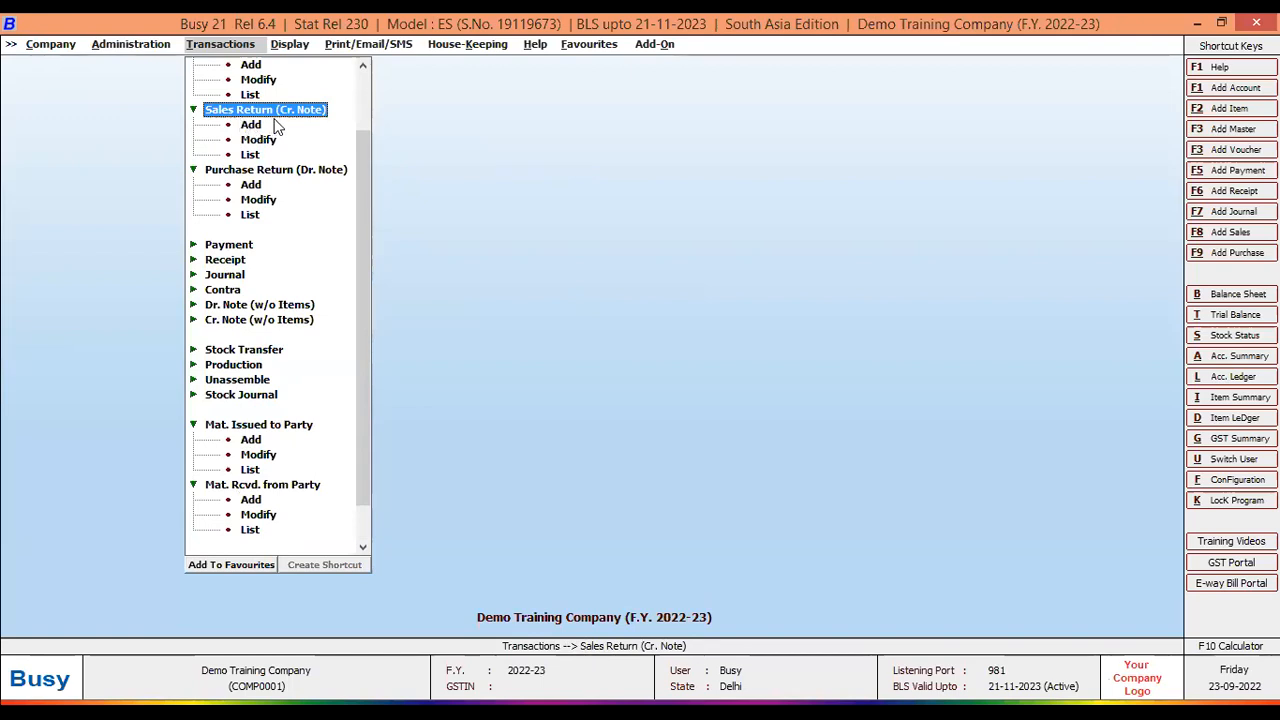
{"action": "left_click", "coordinate": [251, 124]}
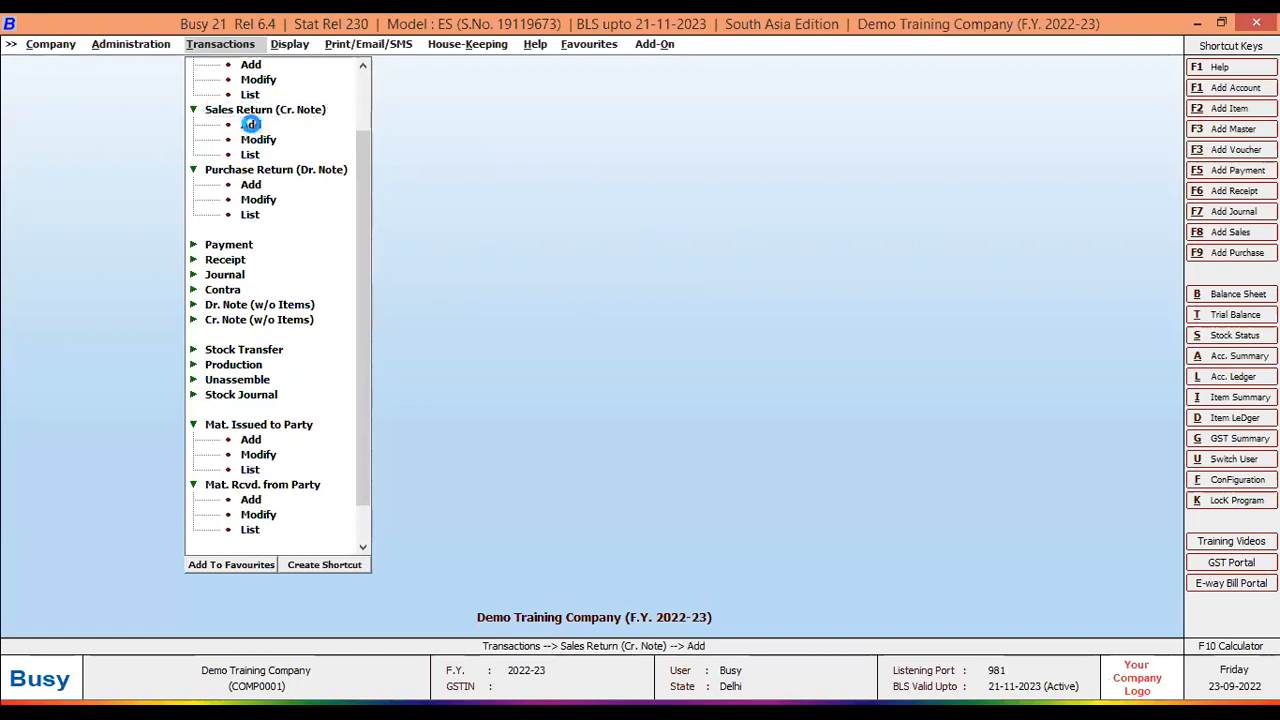
{"action": "key", "text": "Down"}
{"action": "key", "text": "Down"}
{"action": "key", "text": "Return"}
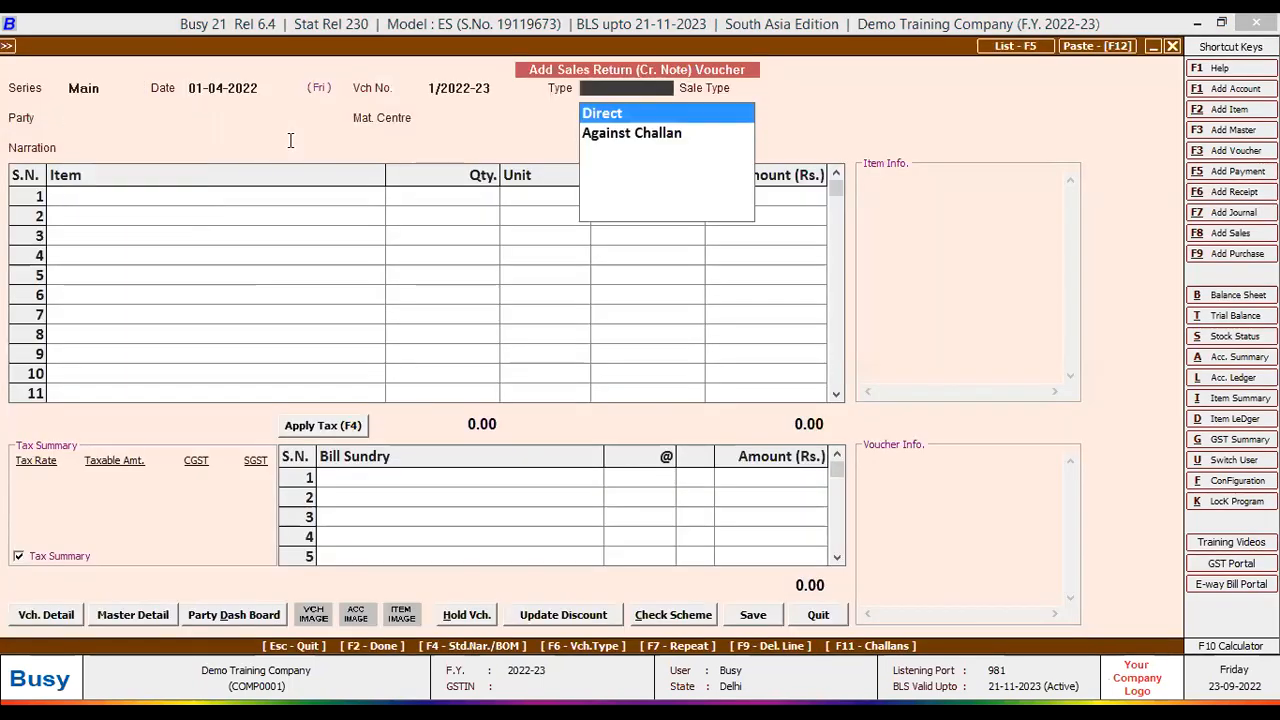
{"action": "key", "text": "Down"}
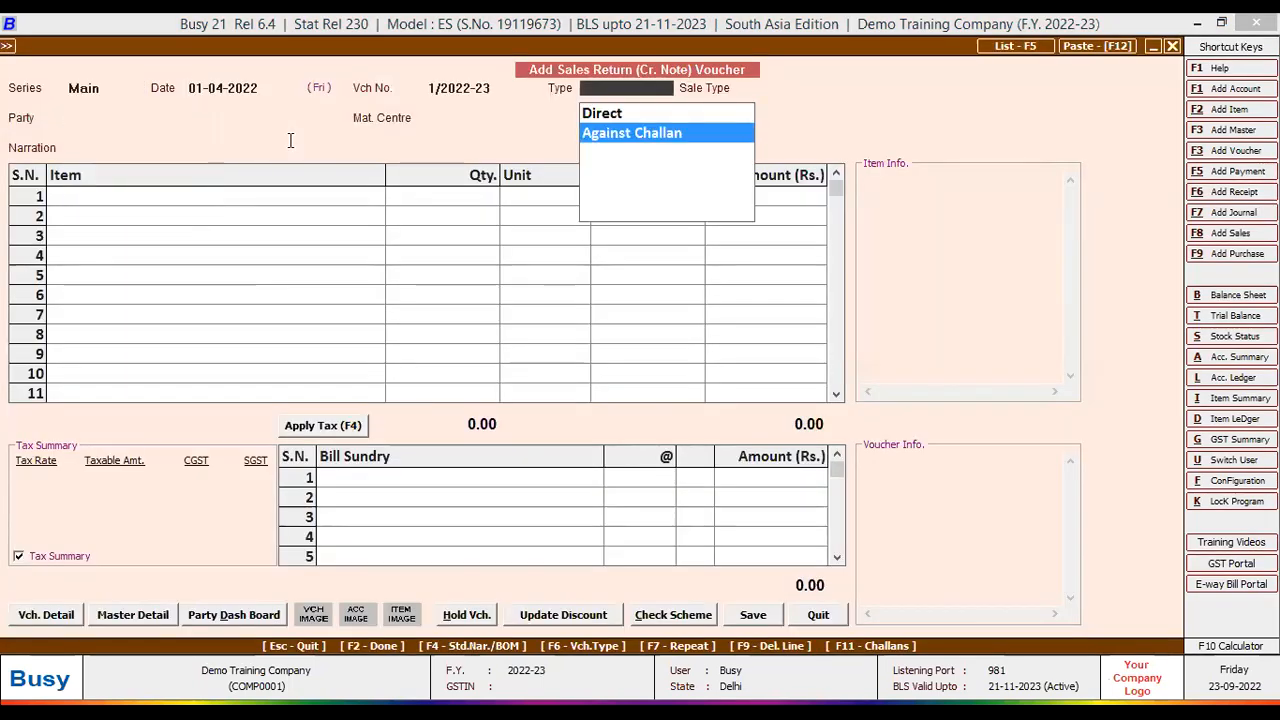
{"action": "key", "text": "Return"}
Step: Set the sales return voucher's sale type to L/GST-ItemWise
{"action": "key", "text": "l"}
{"action": "key", "text": "Down"}
{"action": "key", "text": "Down"}
{"action": "key", "text": "Down"}
{"action": "key", "text": "Down"}
{"action": "key", "text": "Down"}
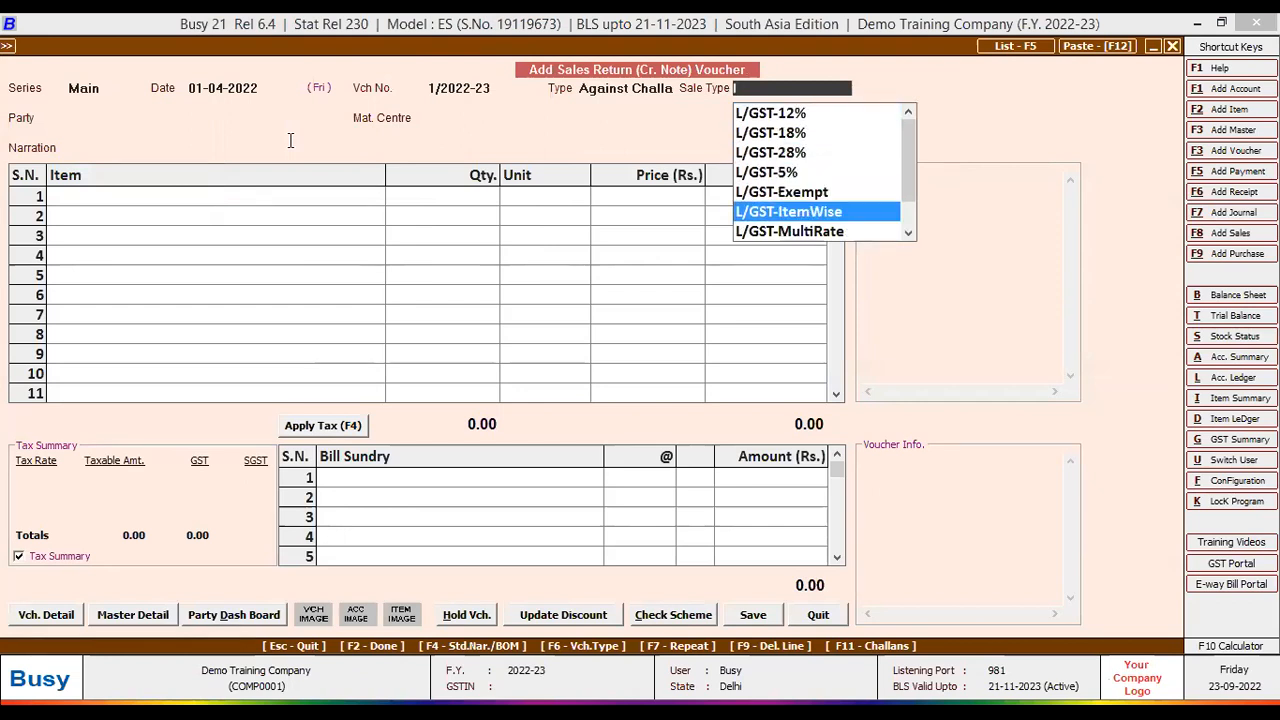
{"action": "key", "text": "Return"}
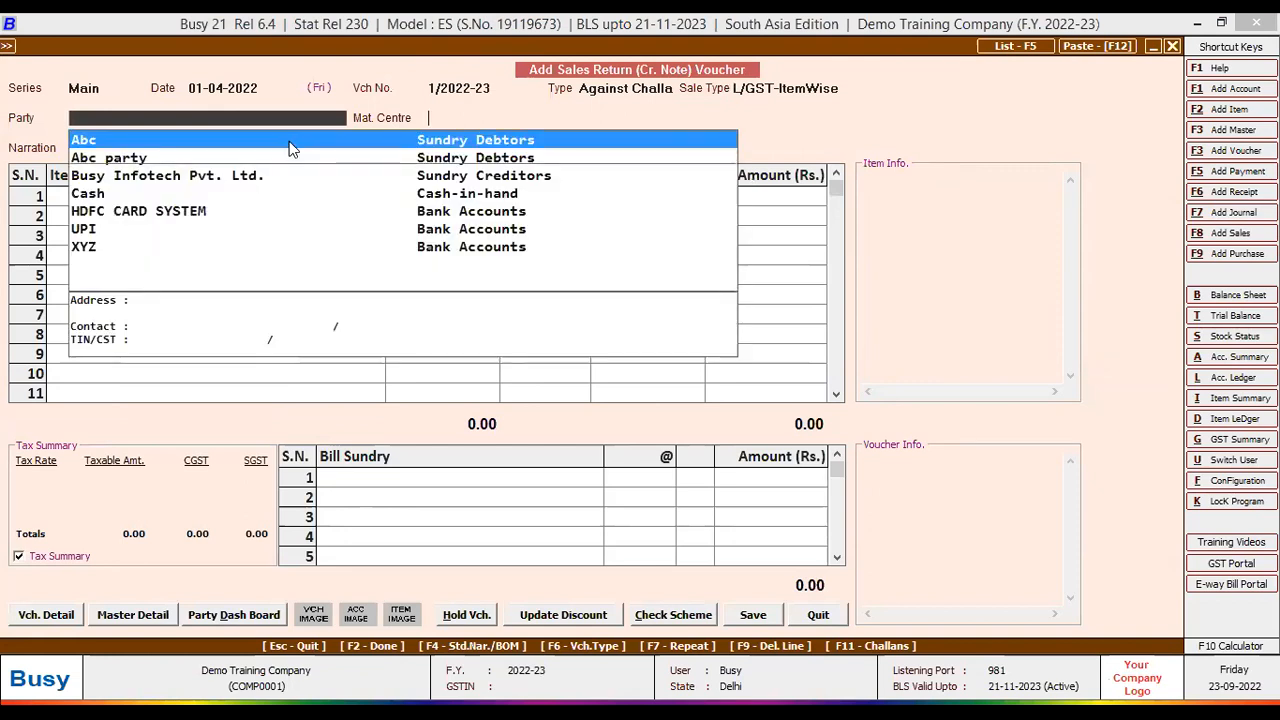
Step: Select Abc as the sales return party and Main Store as the material centre
{"action": "key", "text": "Return"}
{"action": "key", "text": "Escape"}
{"action": "key", "text": "Down"}
{"action": "key", "text": "Down"}
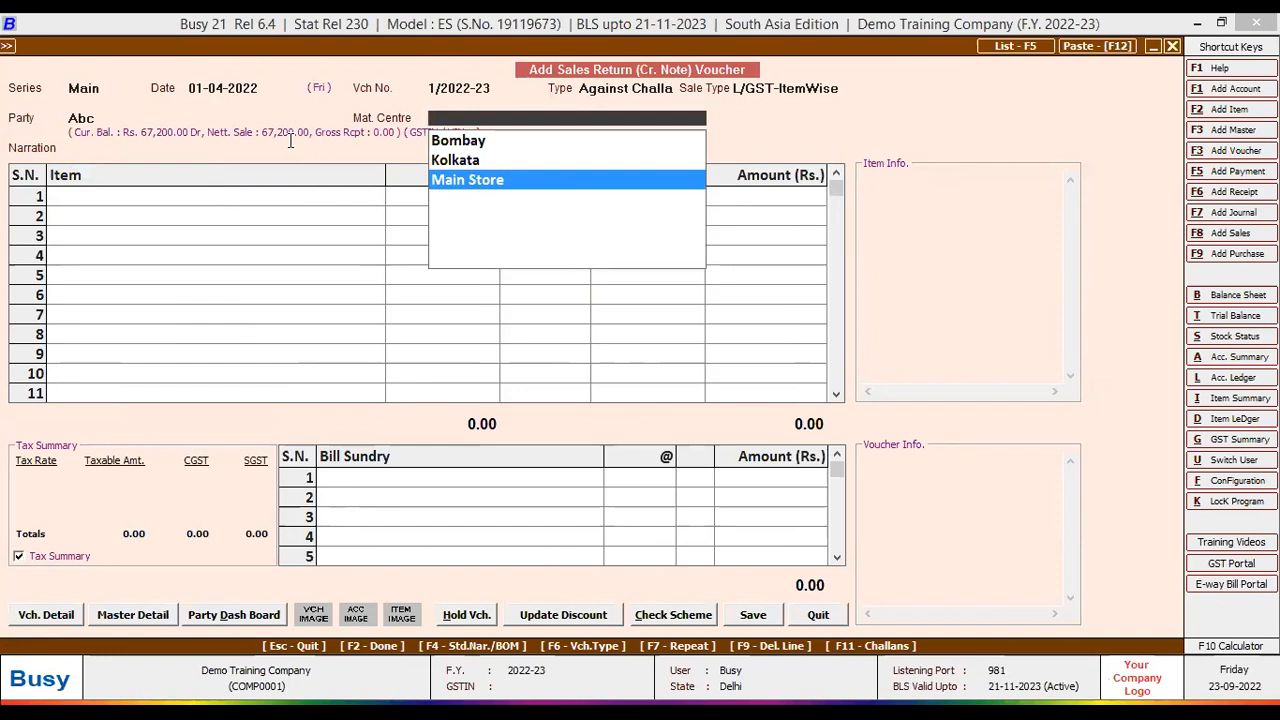
{"action": "key", "text": "Return"}
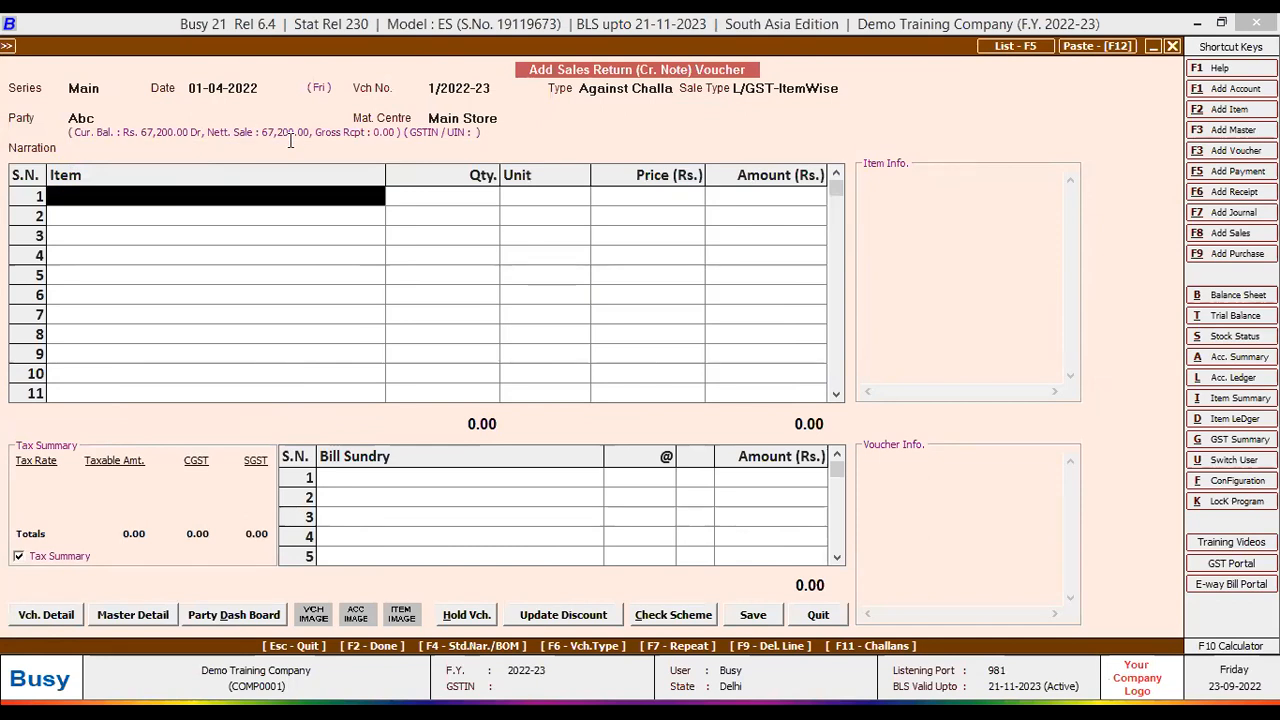
Step: Pick the items of pending challan Salret/01 into the sales return voucher
{"action": "key", "text": "F11"}
{"action": "left_click", "coordinate": [480, 242]}
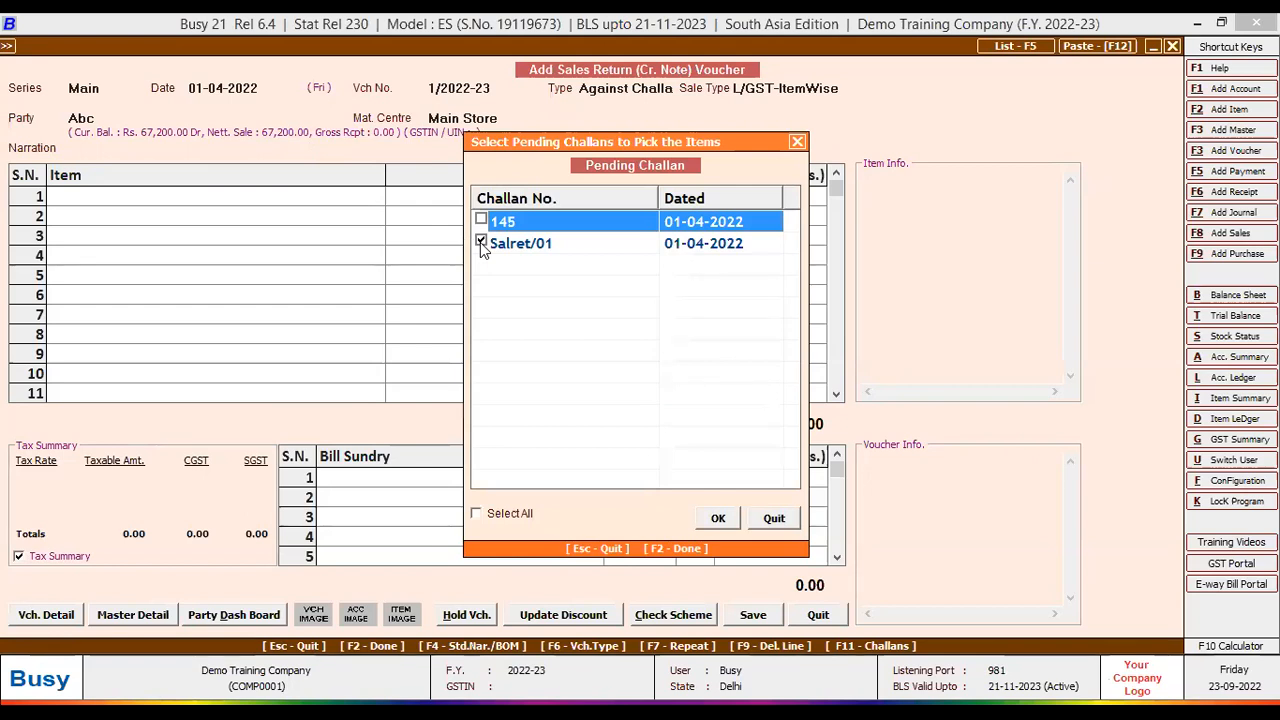
{"action": "left_click", "coordinate": [716, 518]}
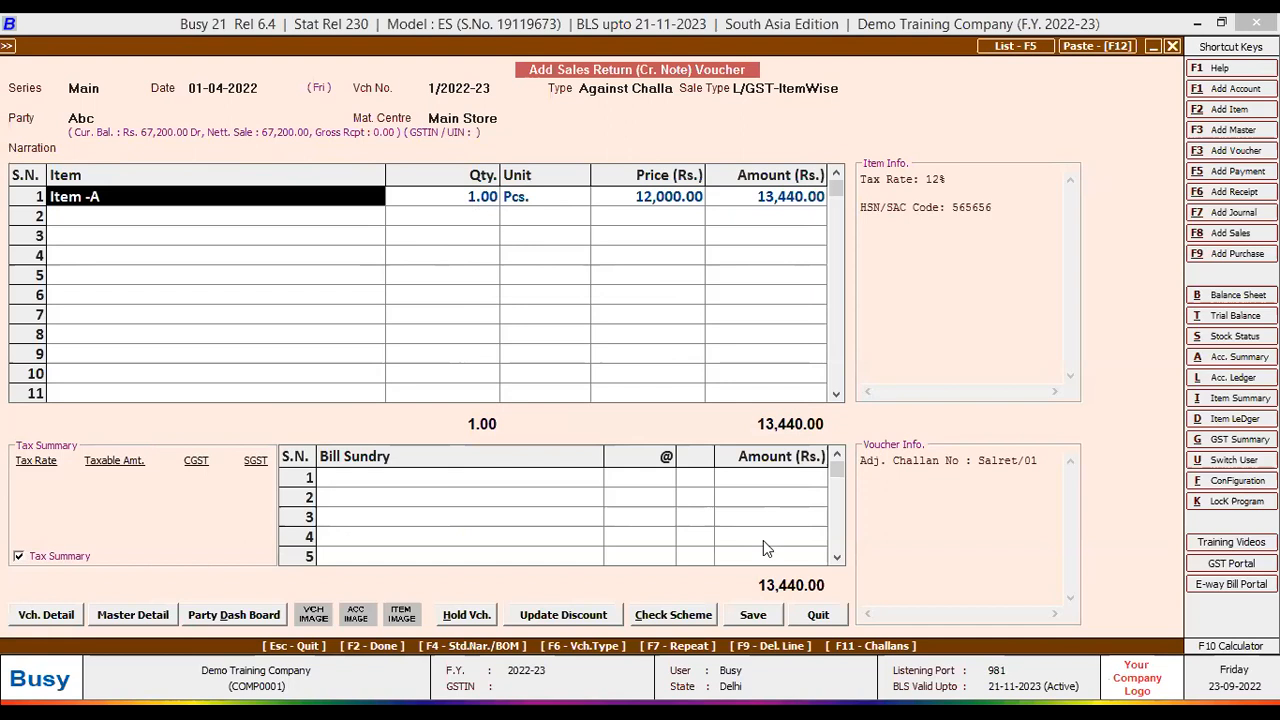
Step: Save the sales return, adjusting Rs. 13,440 against bill reference 1/2022-23, and close the voucher form
{"action": "left_click", "coordinate": [752, 613]}
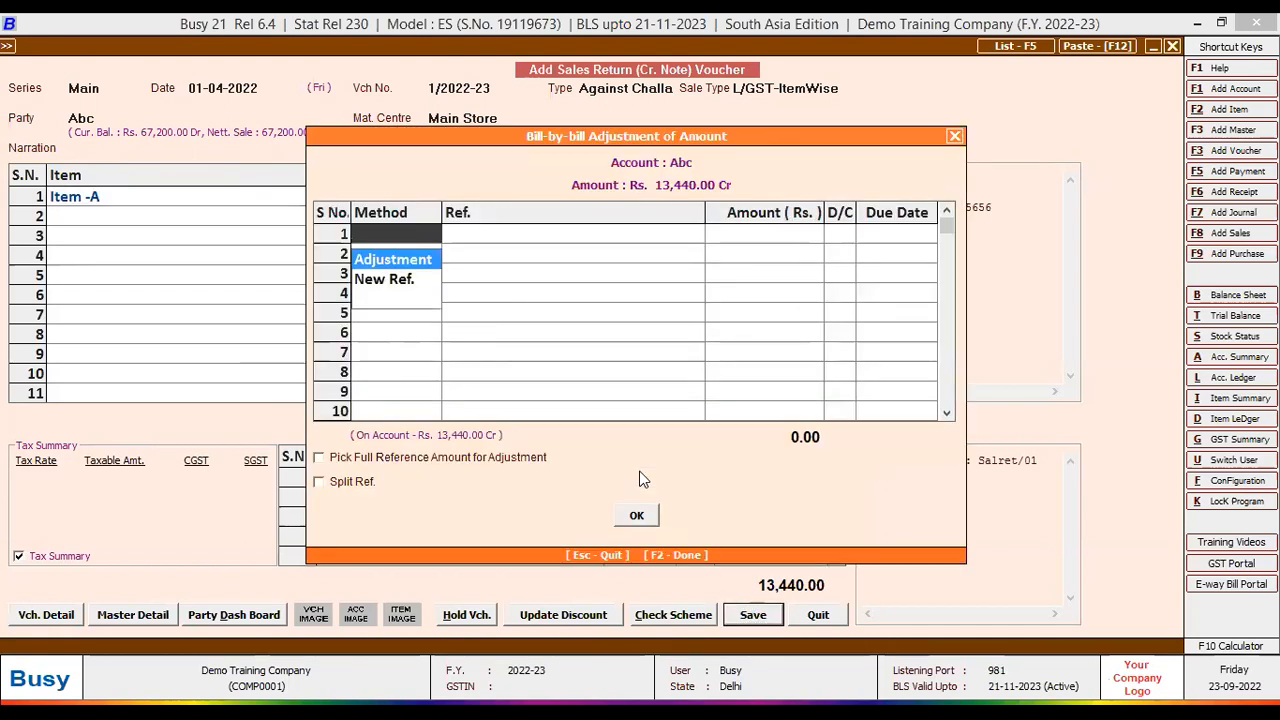
{"action": "key", "text": "Return"}
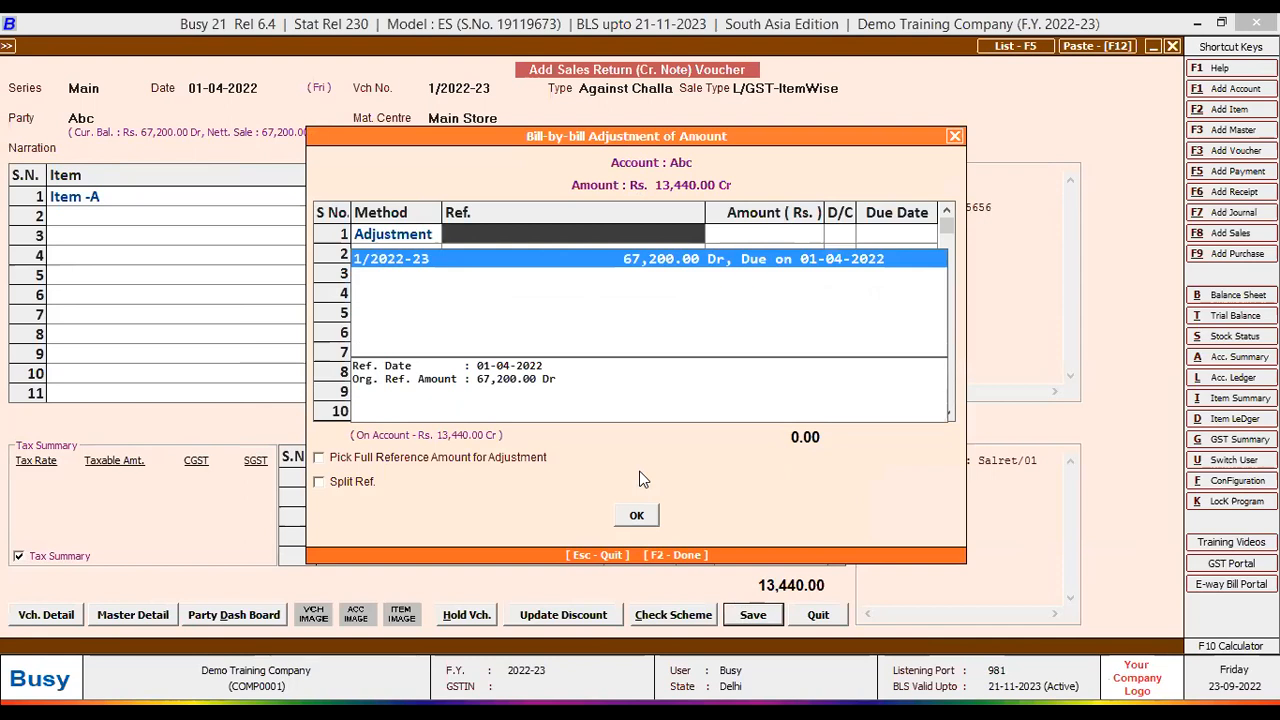
{"action": "key", "text": "Return"}
{"action": "key", "text": "Return"}
{"action": "key", "text": "Return"}
{"action": "key", "text": "Return"}
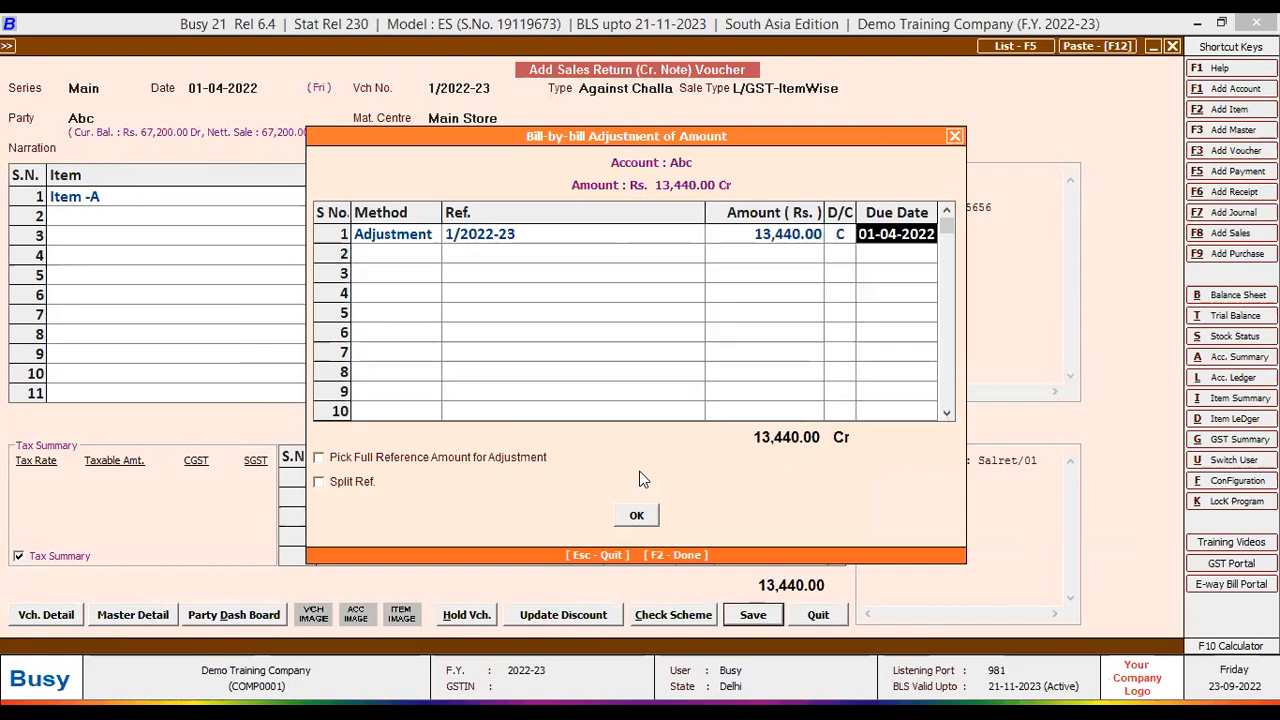
{"action": "key", "text": "Return"}
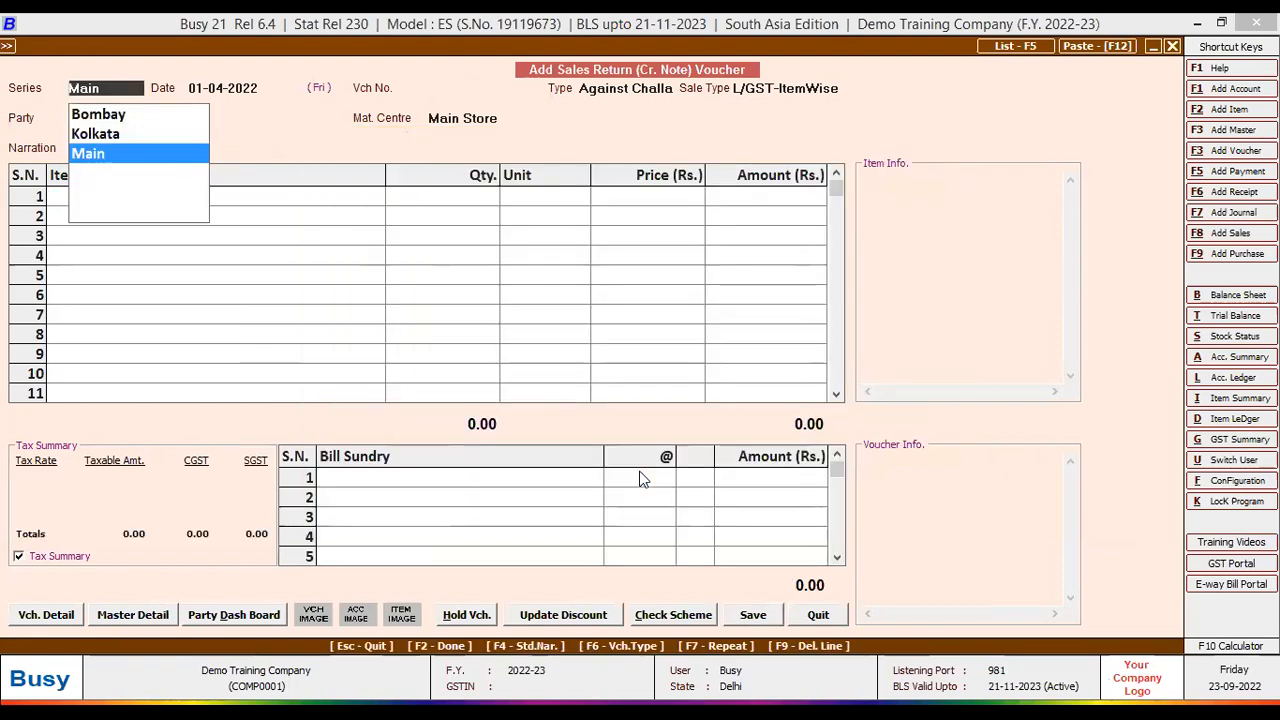
{"action": "left_click", "coordinate": [818, 615]}
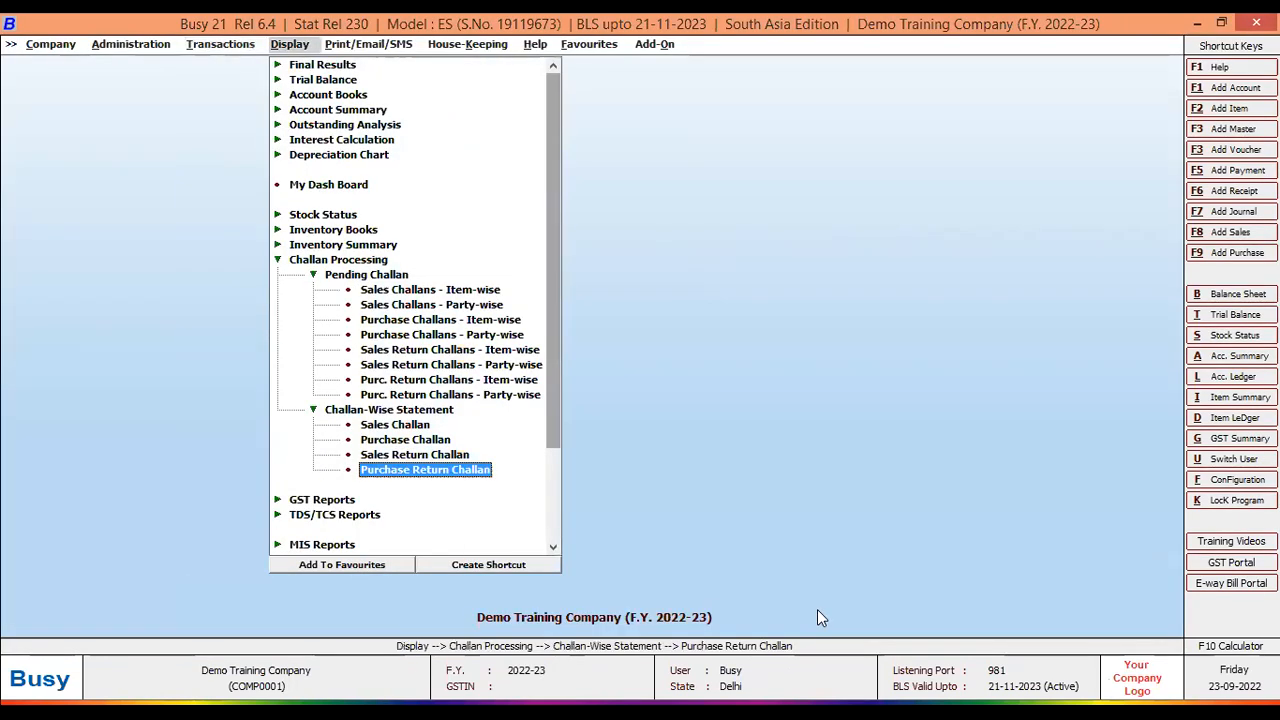
Step: Open the challan-wise statement for sales return challans
{"action": "key", "text": "Up"}
{"action": "key", "text": "Up"}
{"action": "key", "text": "Up"}
{"action": "key", "text": "Up"}
{"action": "key", "text": "Down"}
{"action": "key", "text": "Down"}
{"action": "key", "text": "Down"}
{"action": "key", "text": "Return"}
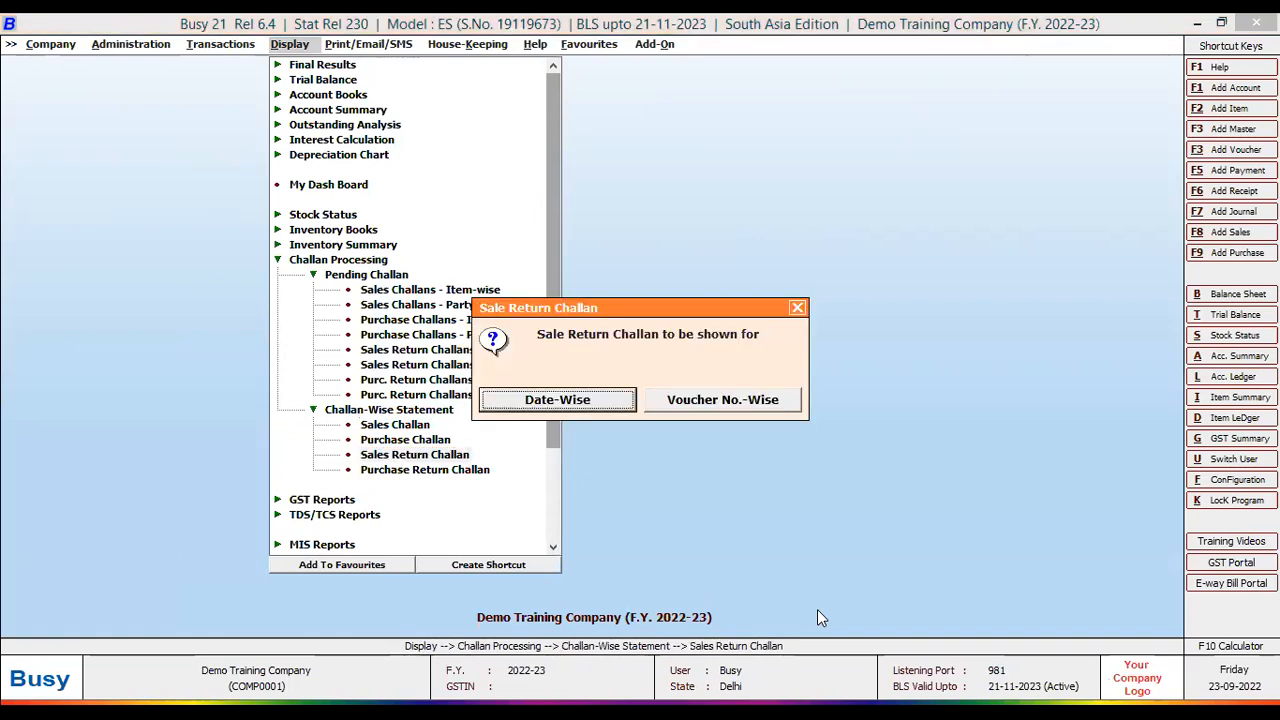
Step: Generate the date-wise sale return challan statement for all accounts and items from 01-04-2022 to 25-09-2022, and examine its adjustment columns
{"action": "key", "text": "Return"}
{"action": "key", "text": "Return"}
{"action": "key", "text": "Return"}
{"action": "key", "text": "Return"}
{"action": "key", "text": "Return"}
{"action": "key", "text": "Return"}
{"action": "key", "text": "Return"}
{"action": "key", "text": "Return"}
{"action": "key", "text": "Return"}
{"action": "key", "text": "Return"}
{"action": "key", "text": "Return"}
{"action": "key", "text": "Return"}
{"action": "key", "text": "Return"}
{"action": "key", "text": "Return"}
{"action": "key", "text": "Return"}
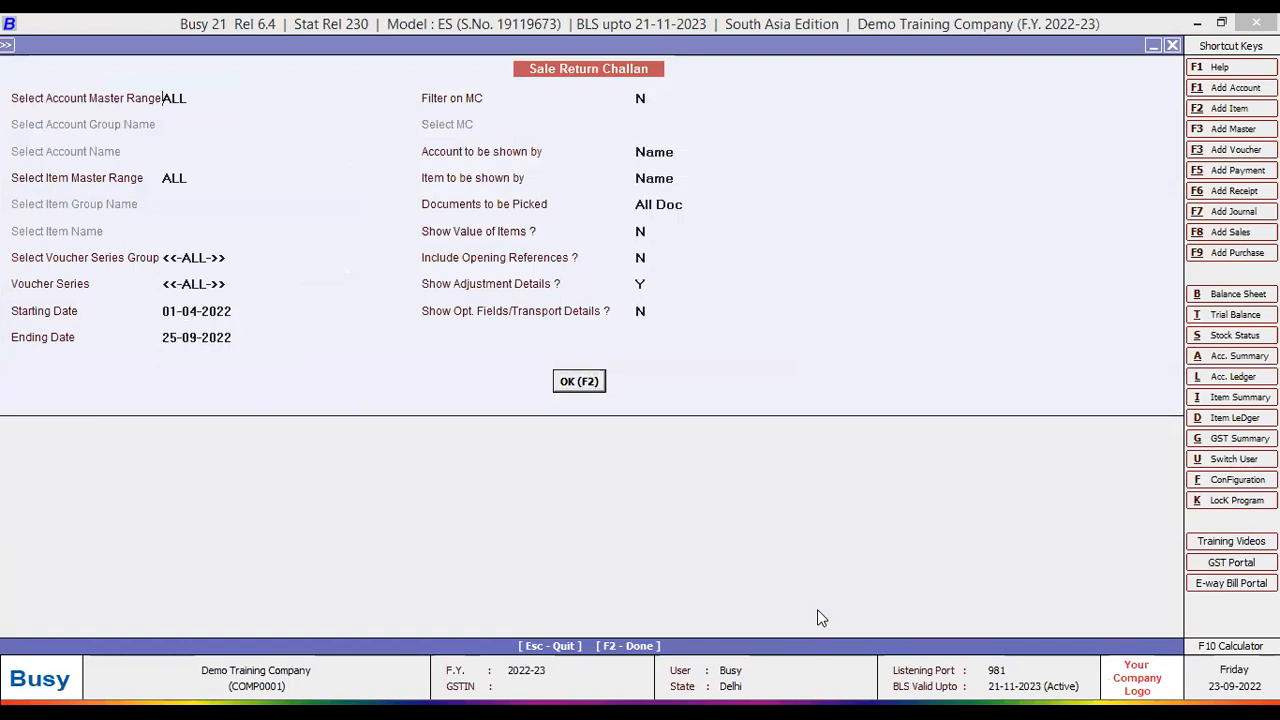
{"action": "key", "text": "F2"}
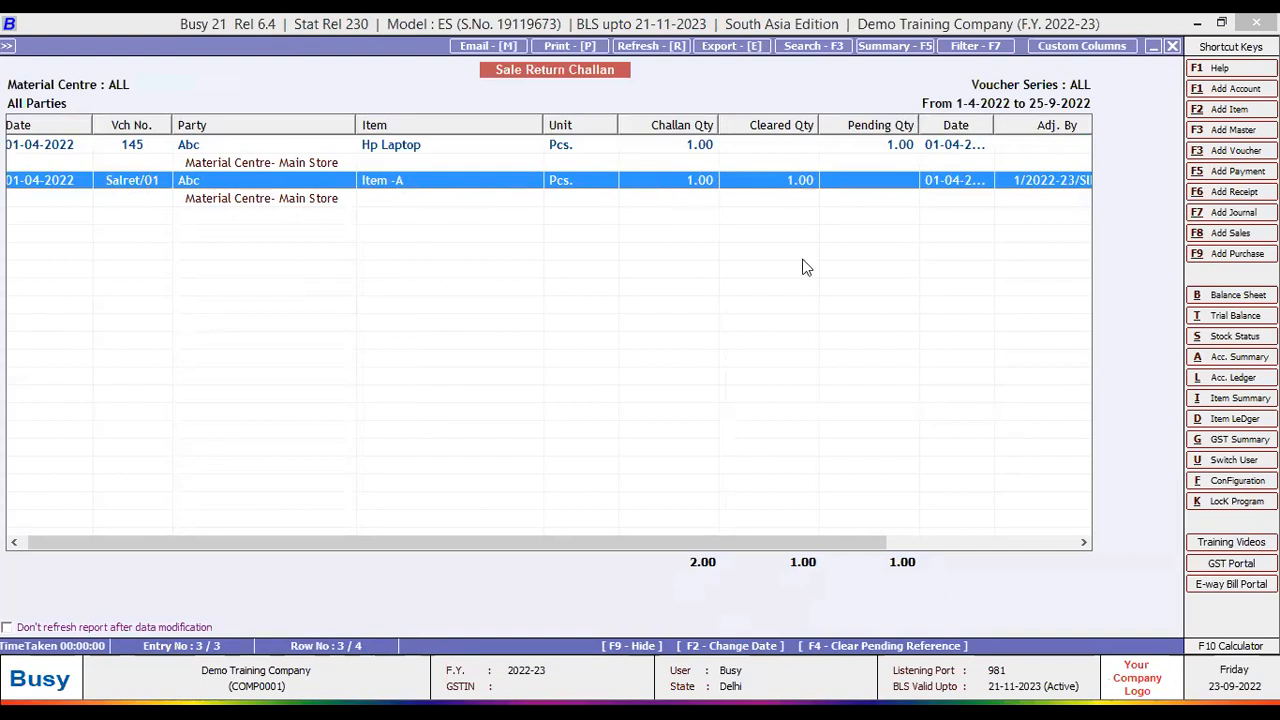
{"action": "left_click_drag", "start_coordinate": [830, 548], "coordinate": [1020, 548]}
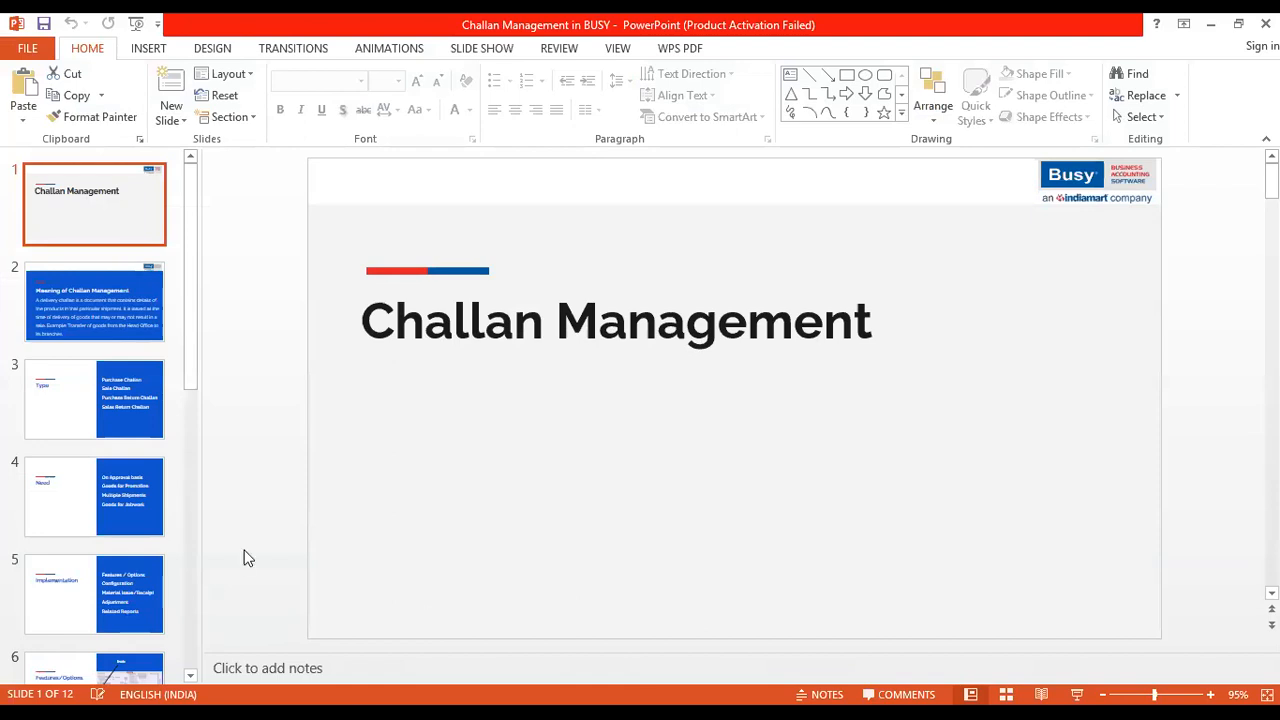
Step: Switch to the Challan Management presentation in PowerPoint and display the closing slide about further queries
{"action": "scroll", "coordinate": [100, 550], "scroll_direction": "down", "scroll_amount": 5}
{"action": "left_click", "coordinate": [113, 630]}
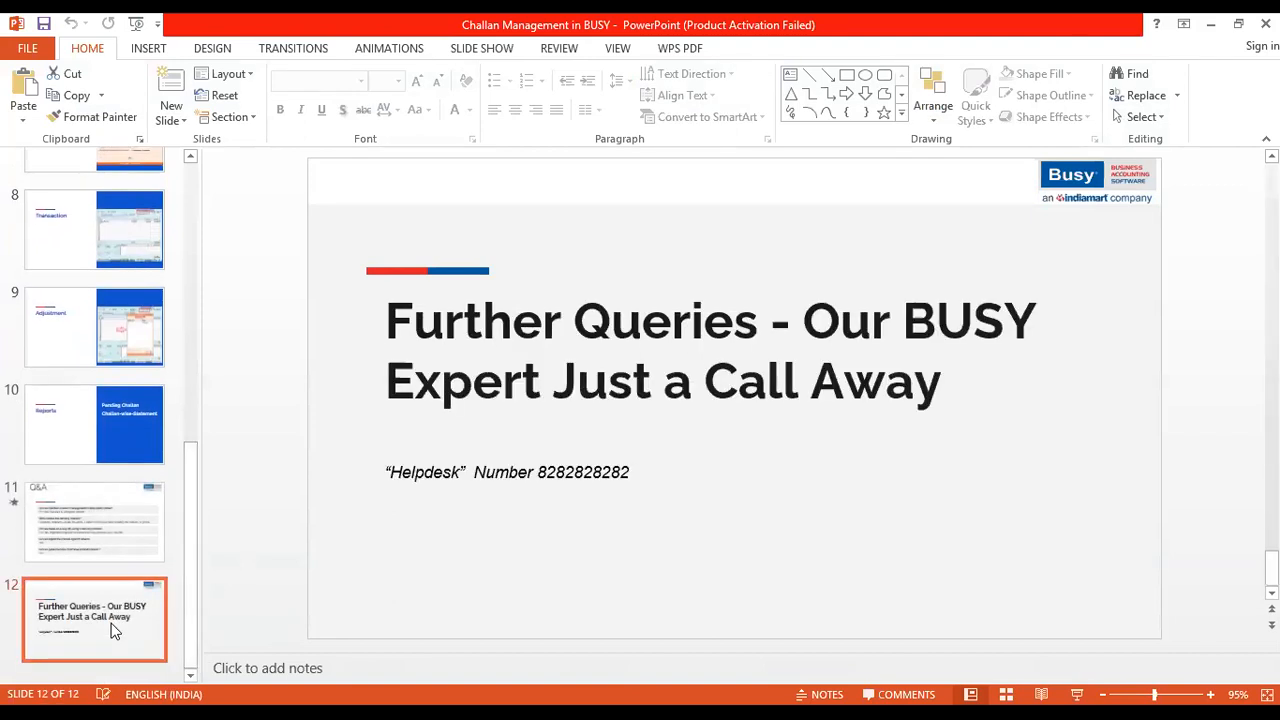